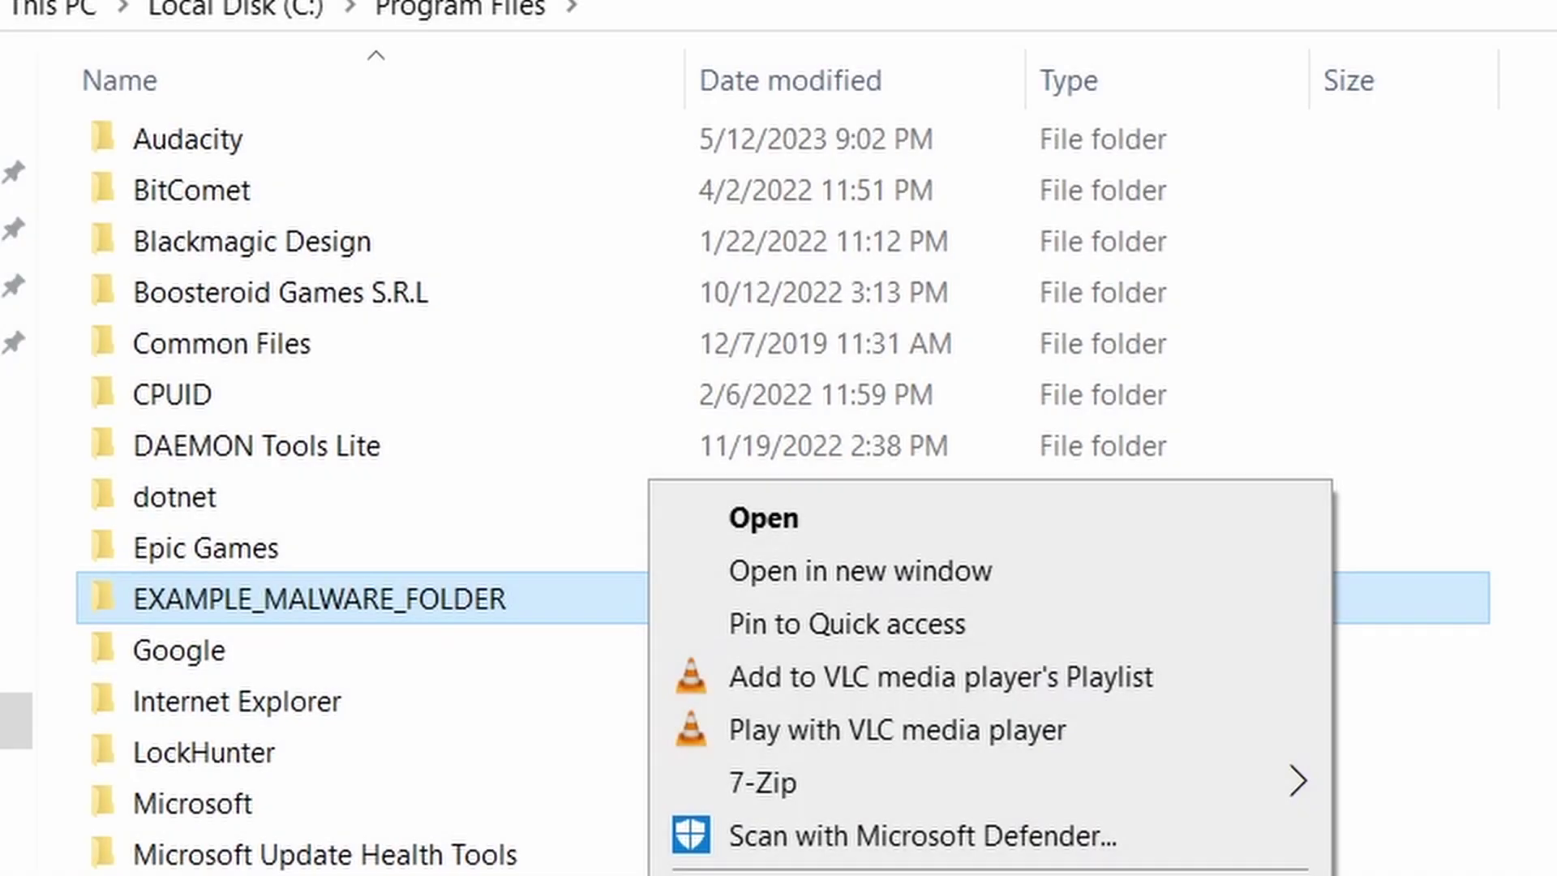
# Try to delete EXAMPLE_MALWARE_FOLDER from Program Files, retrying the deletion once
pyautogui.press('Delete')
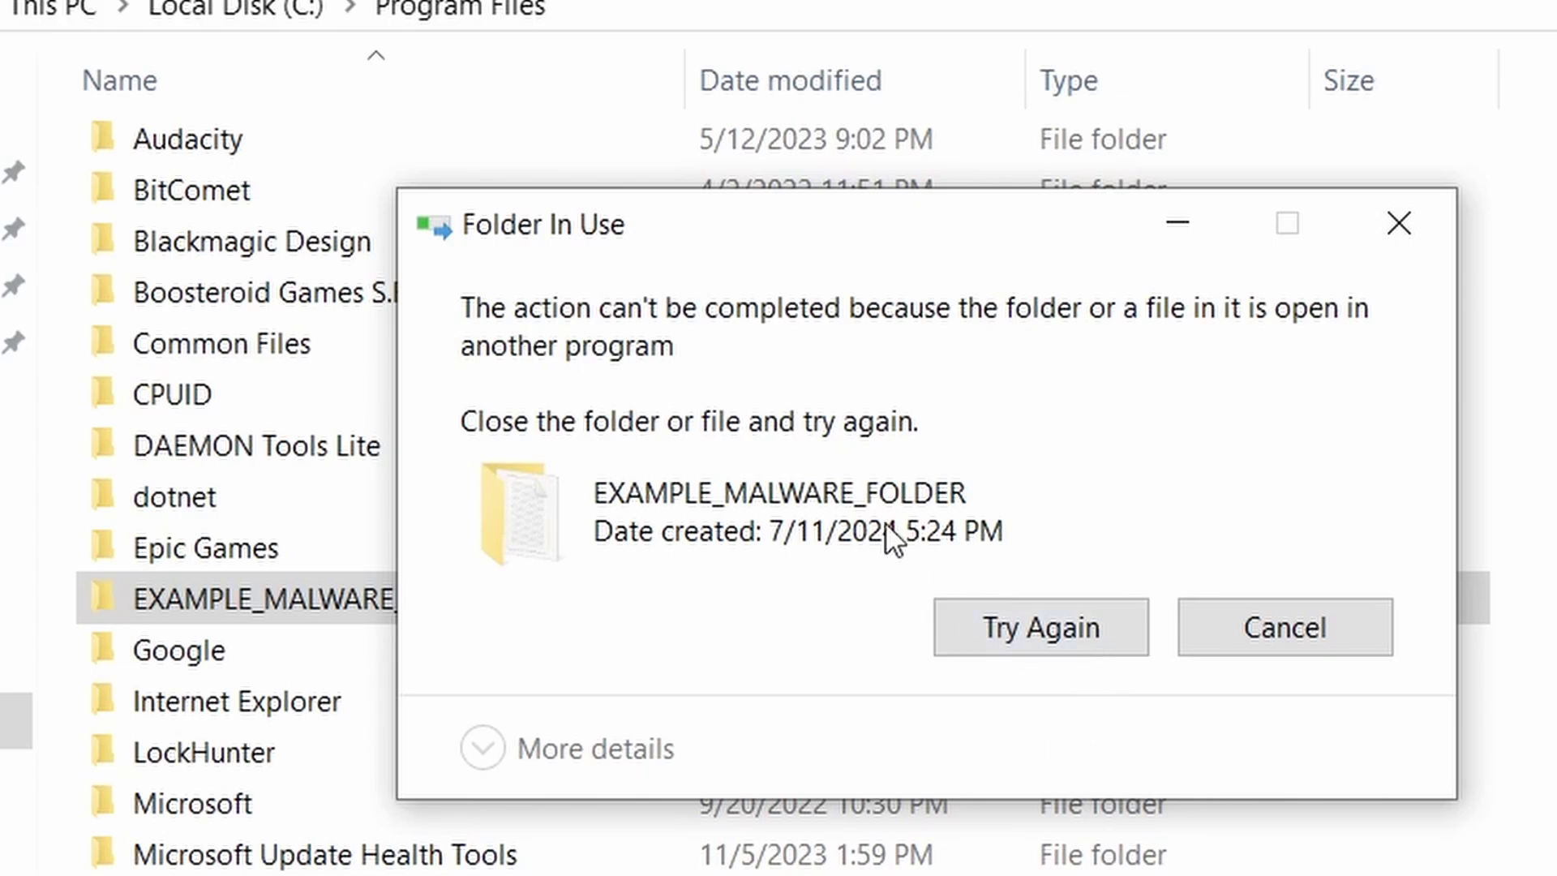
pyautogui.click(1023, 636)
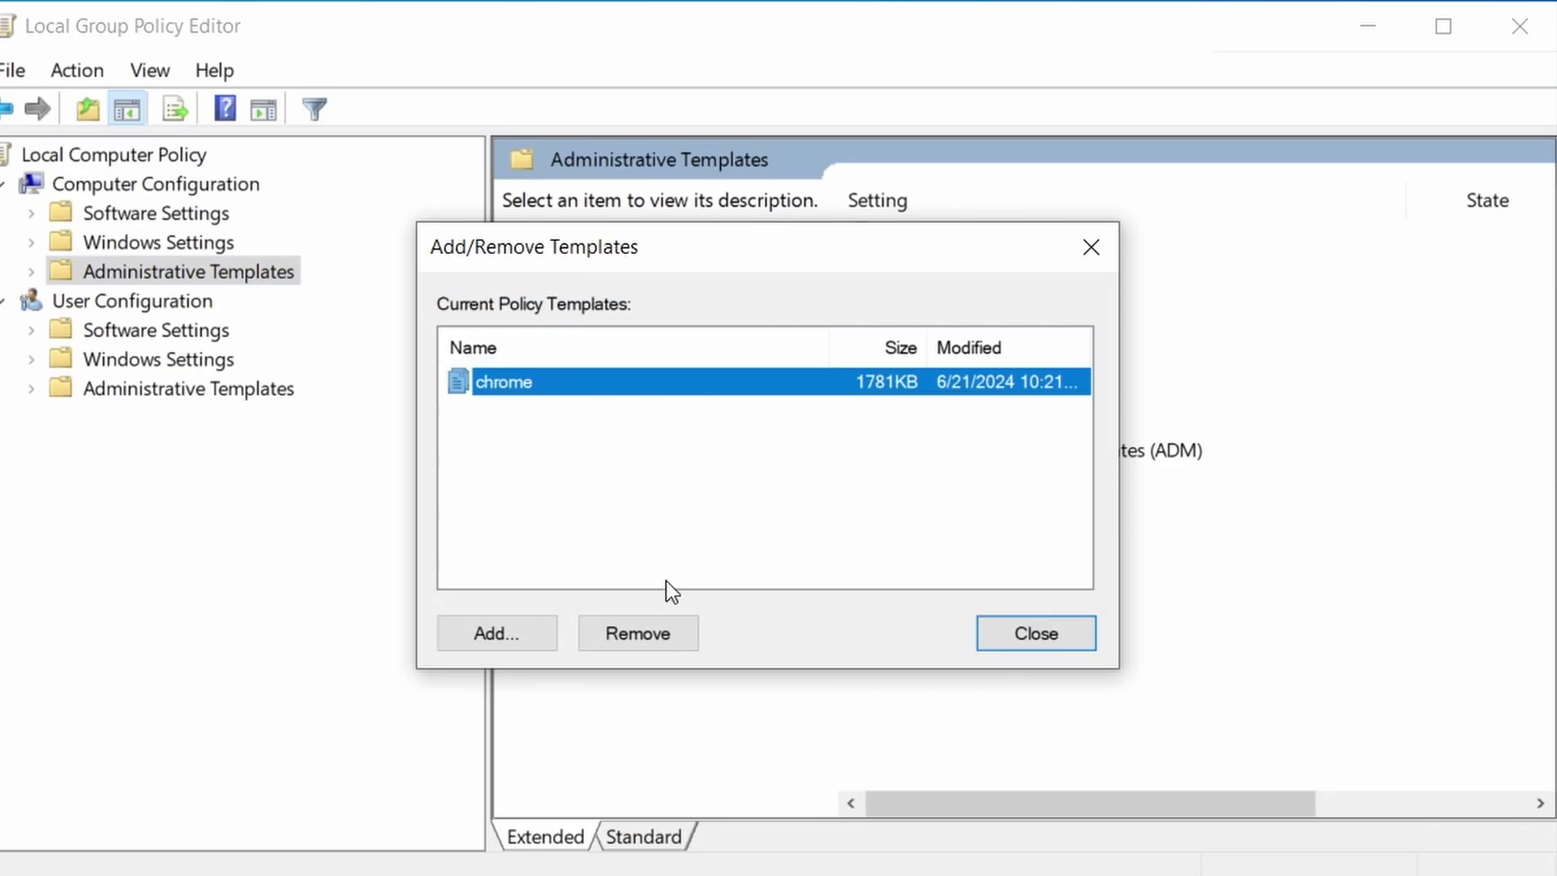
# Remove the chrome policy template from the Administrative Templates and close the Add/Remove Templates dialog
pyautogui.click(649, 634)
pyautogui.click(1037, 634)
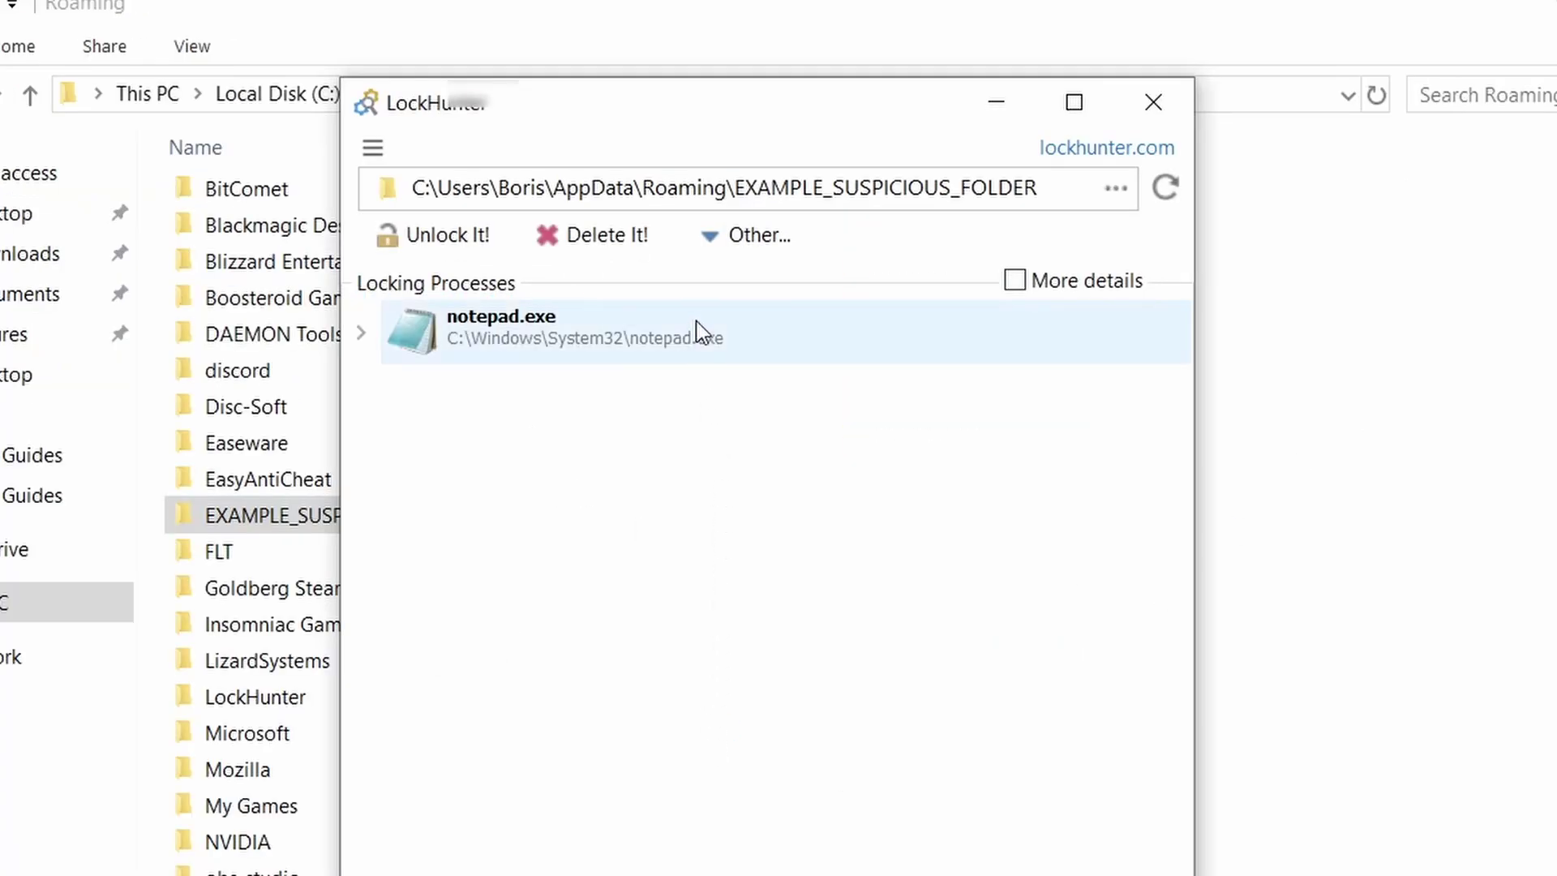
# Delete the locked EXAMPLE_SUSPICIOUS_FOLDER in AppData\Roaming using LockHunter
pyautogui.click(636, 250)
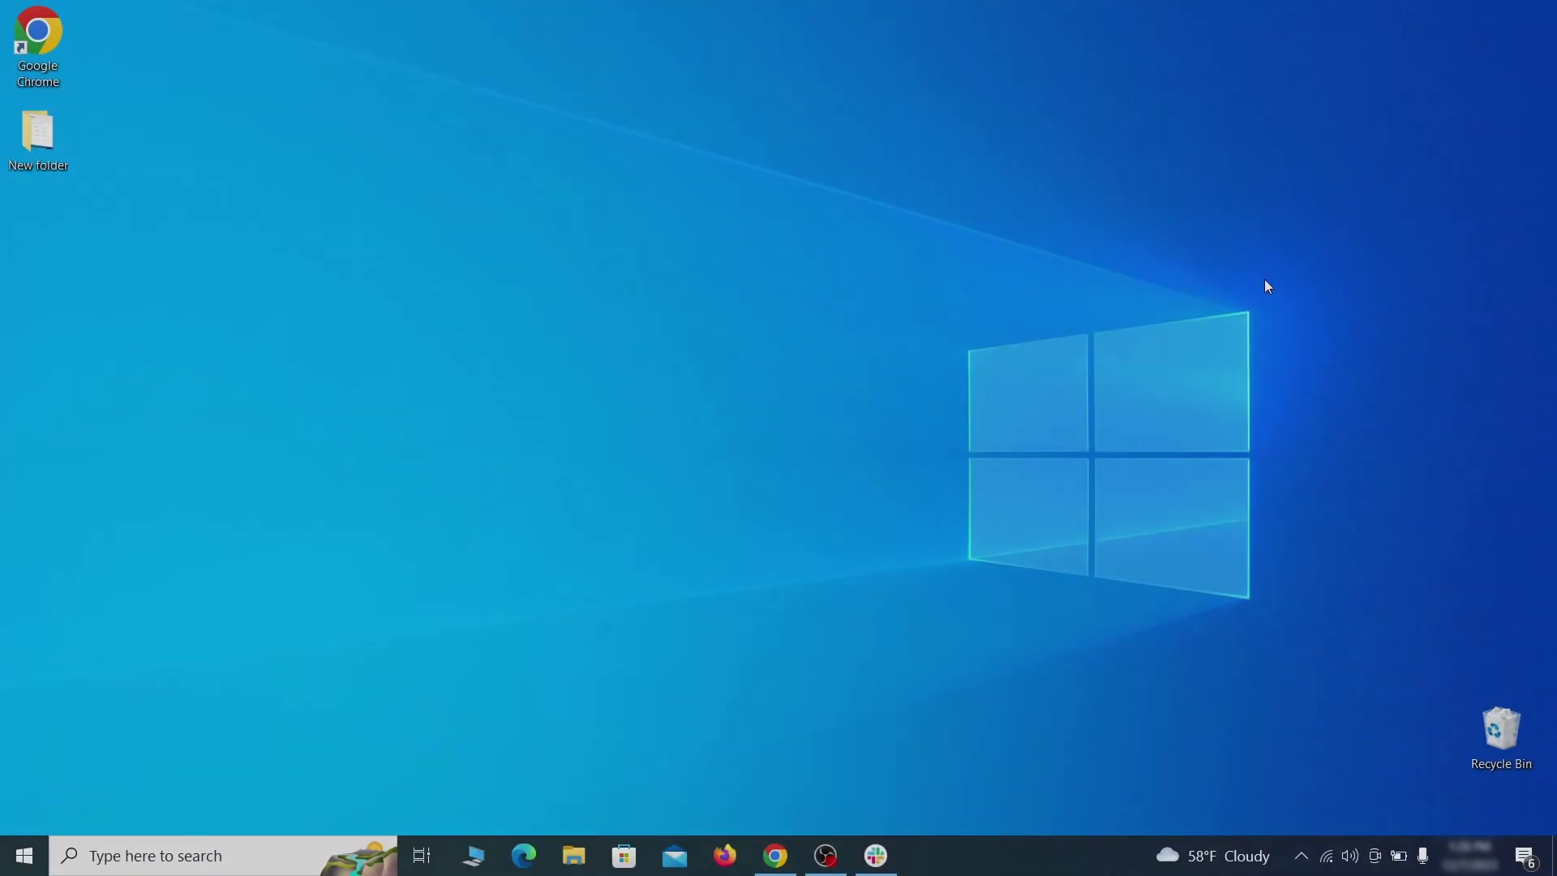
# Open the Apps & features settings and sort the installed apps by install date
pyautogui.press('super')
pyautogui.write('apps & ')
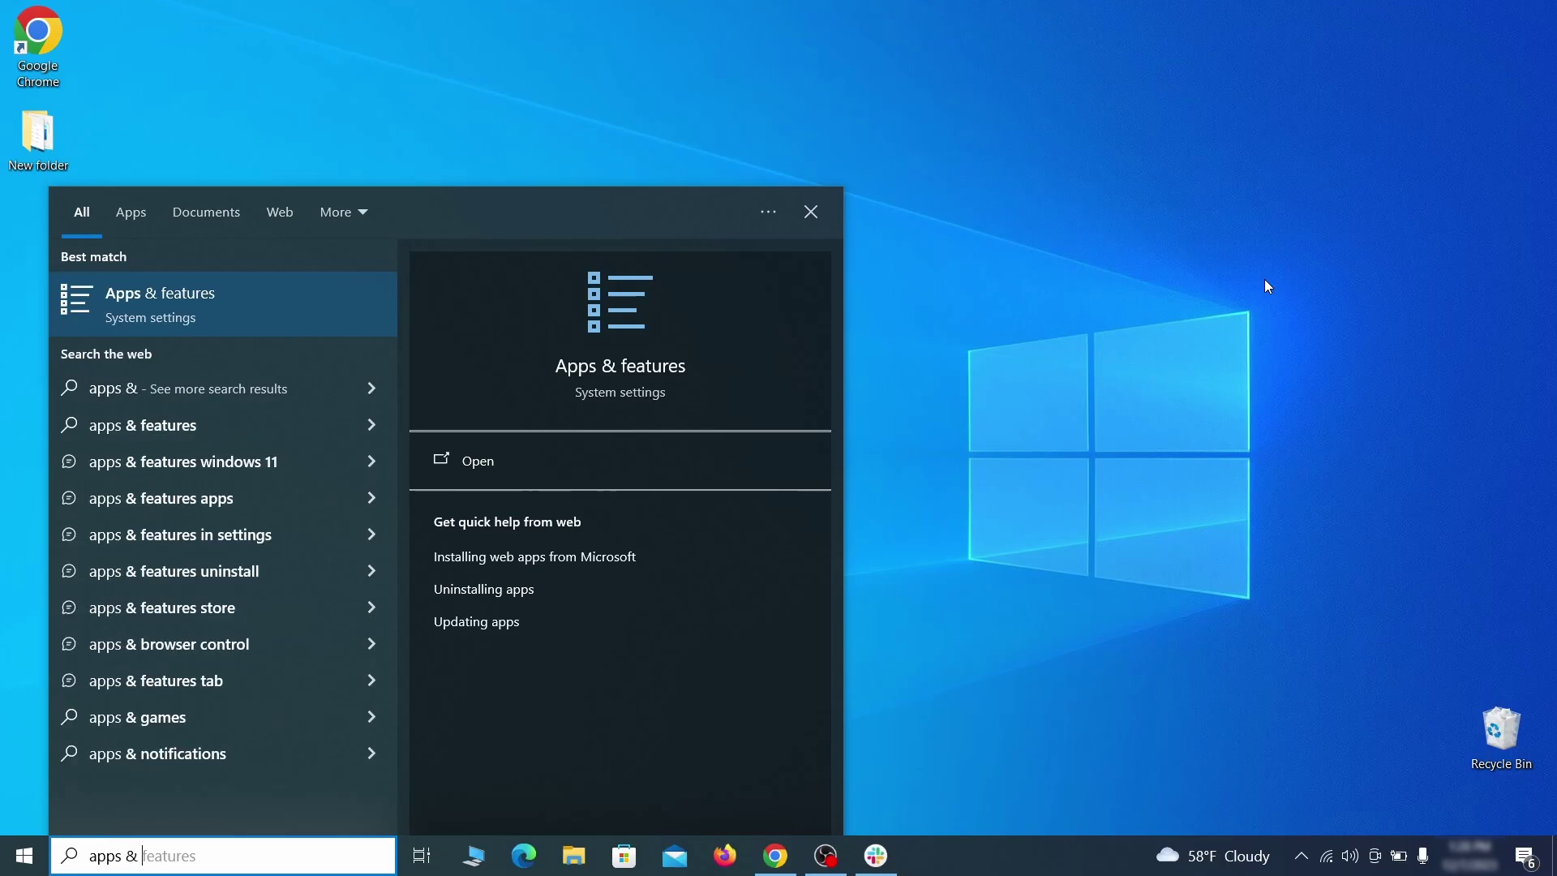
pyautogui.write('features')
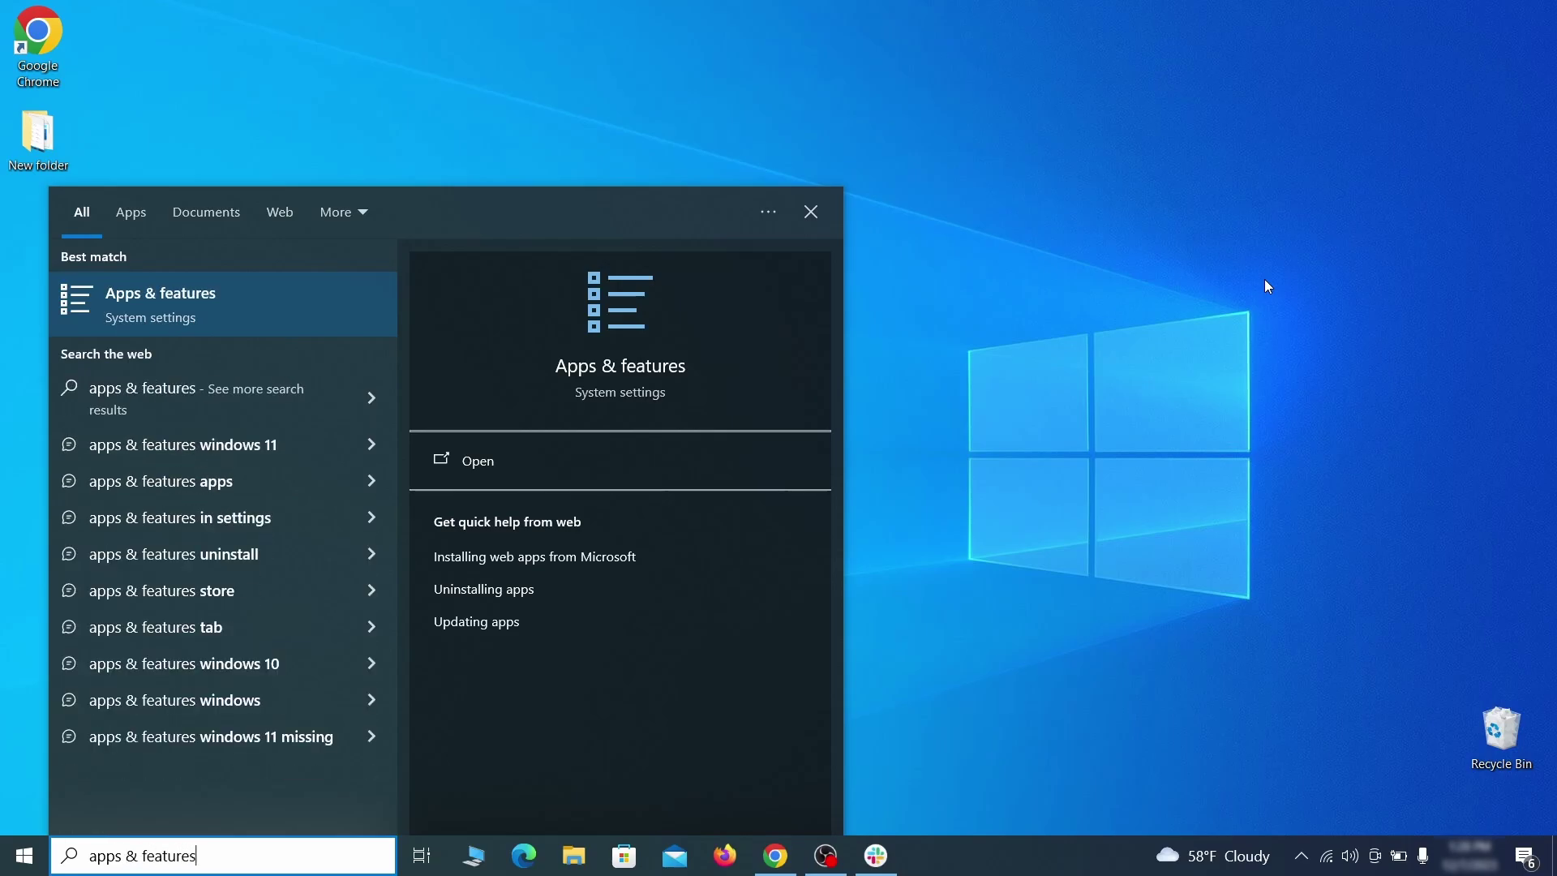
pyautogui.press('Return')
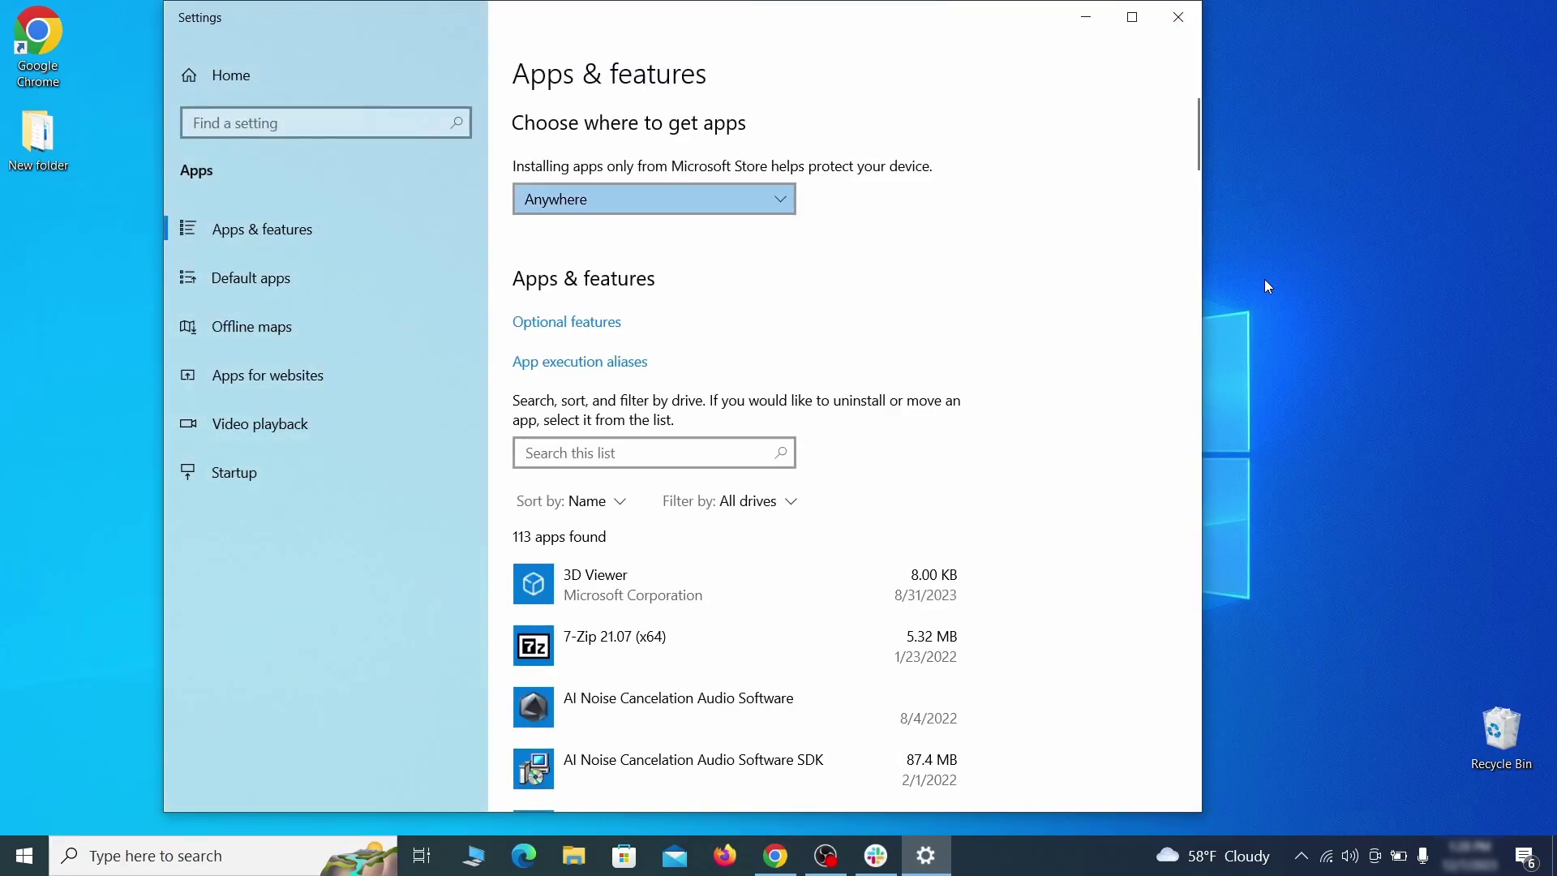
pyautogui.click(605, 502)
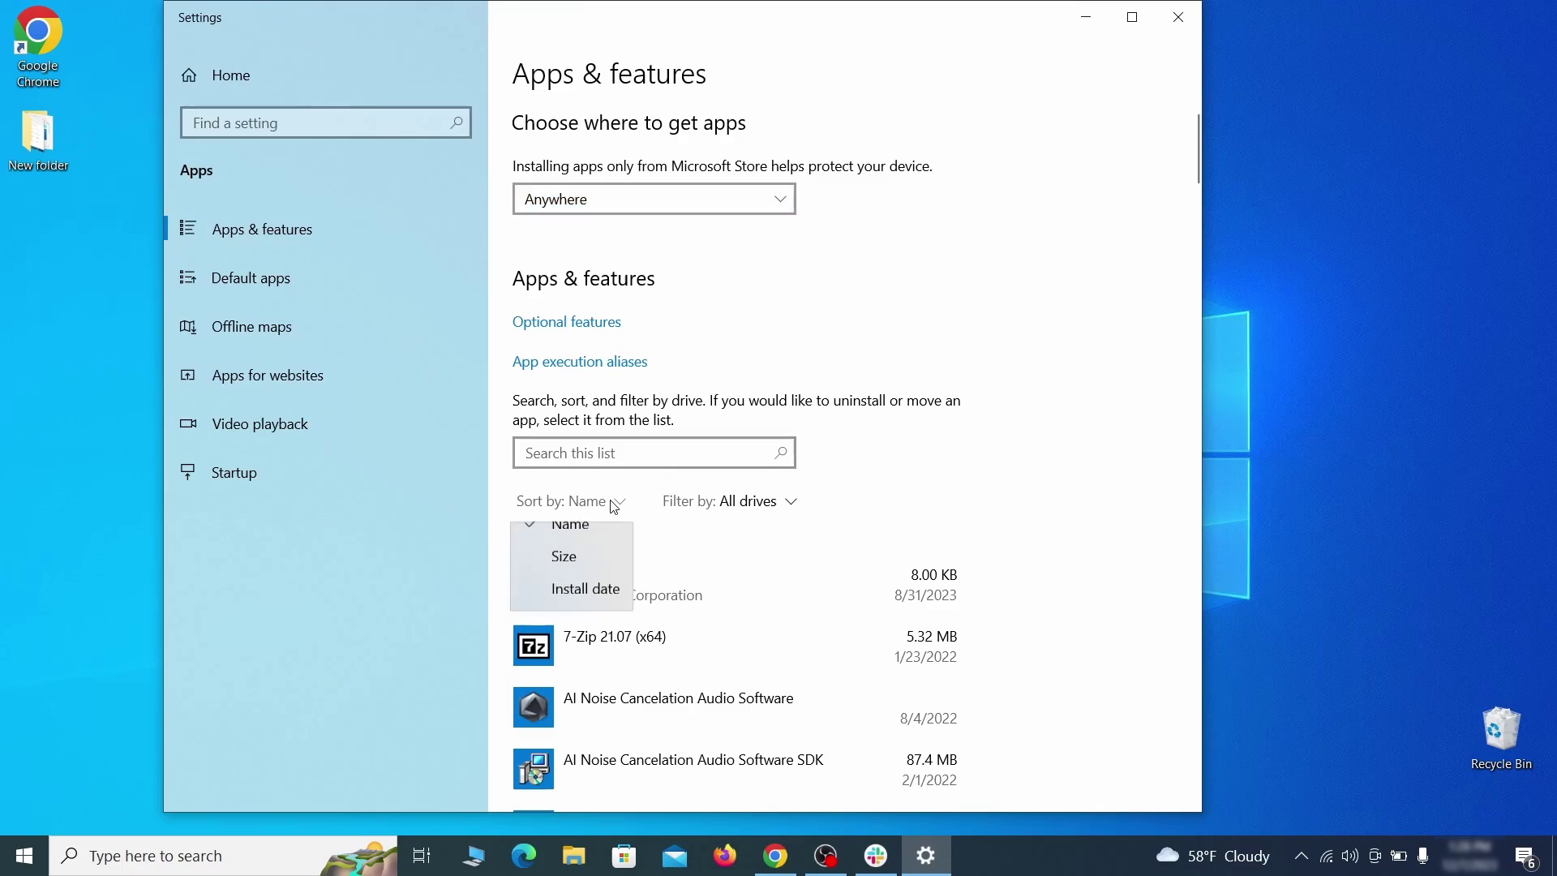
pyautogui.click(598, 608)
pyautogui.scroll(-2, 833, 542)
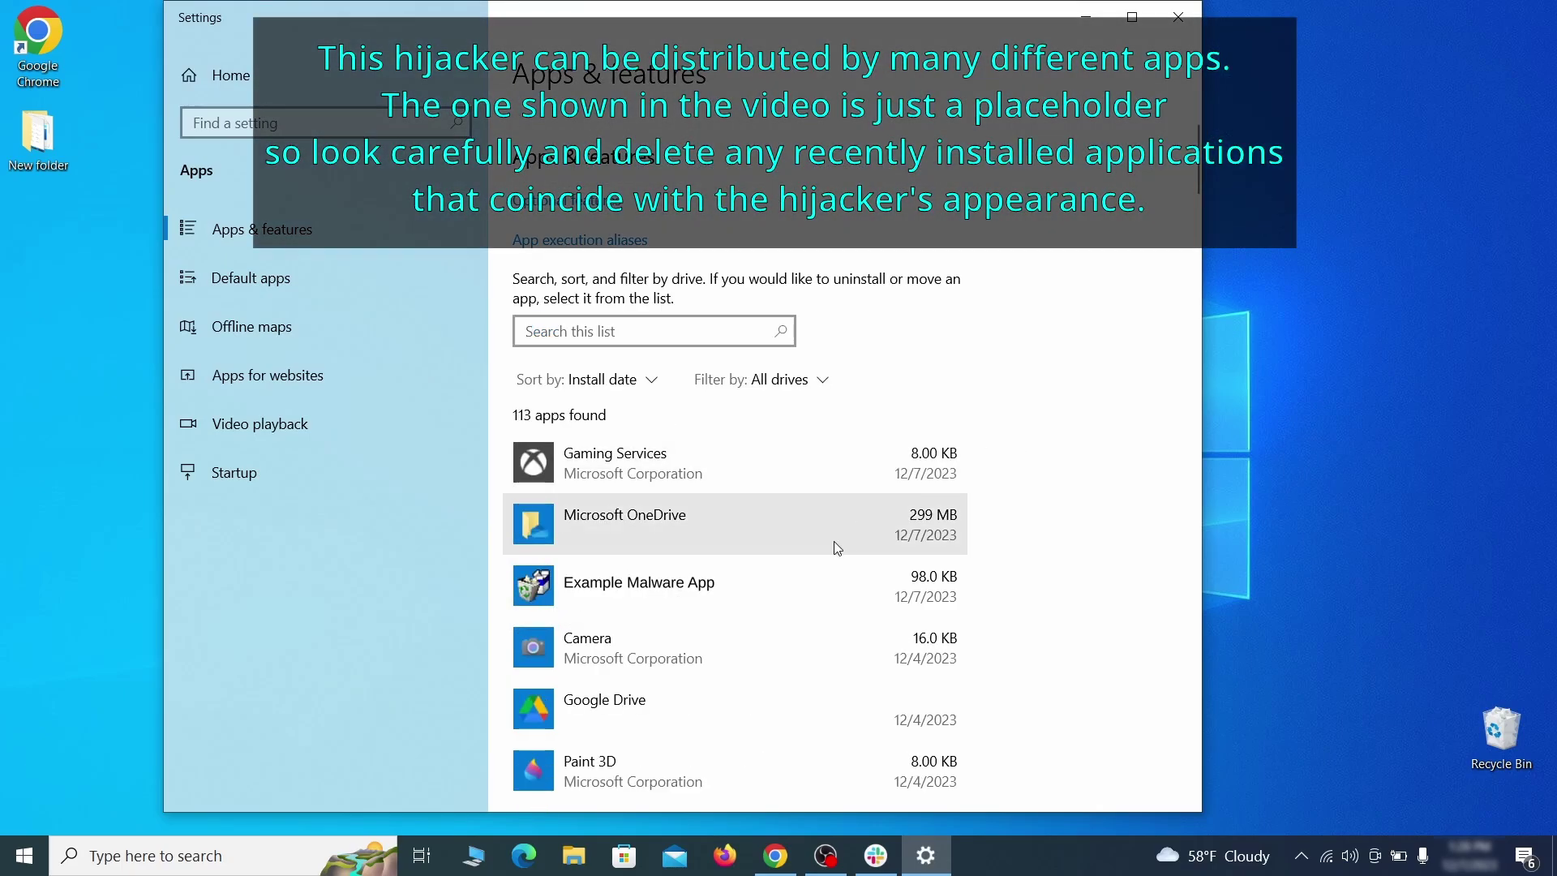
# Uninstall Example Malware App and close the Settings window
pyautogui.click(794, 581)
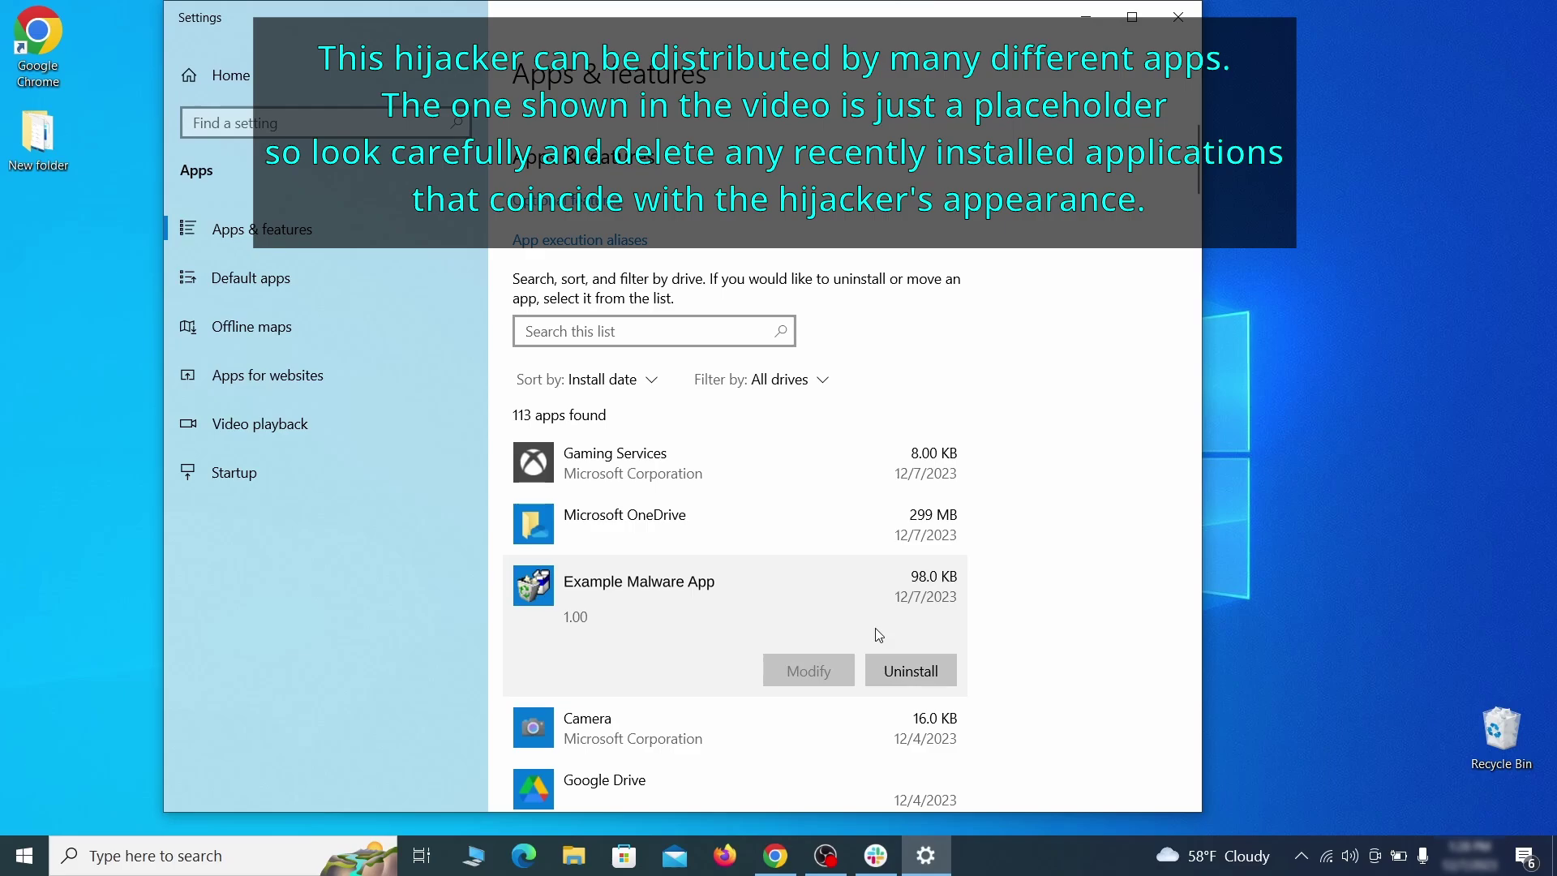
pyautogui.click(928, 667)
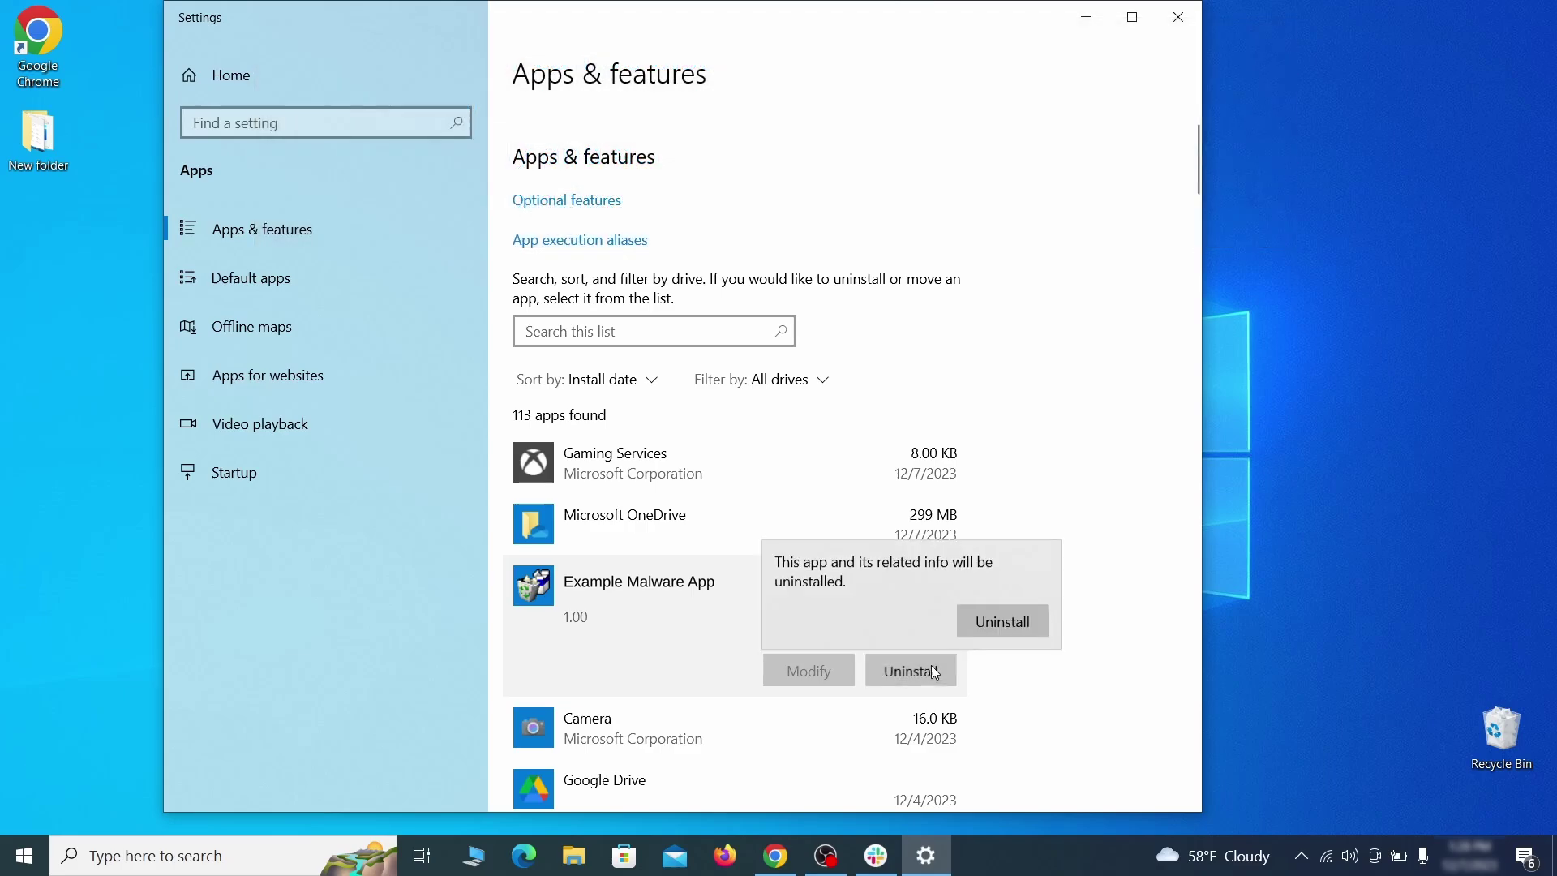
pyautogui.click(1007, 622)
pyautogui.click(923, 618)
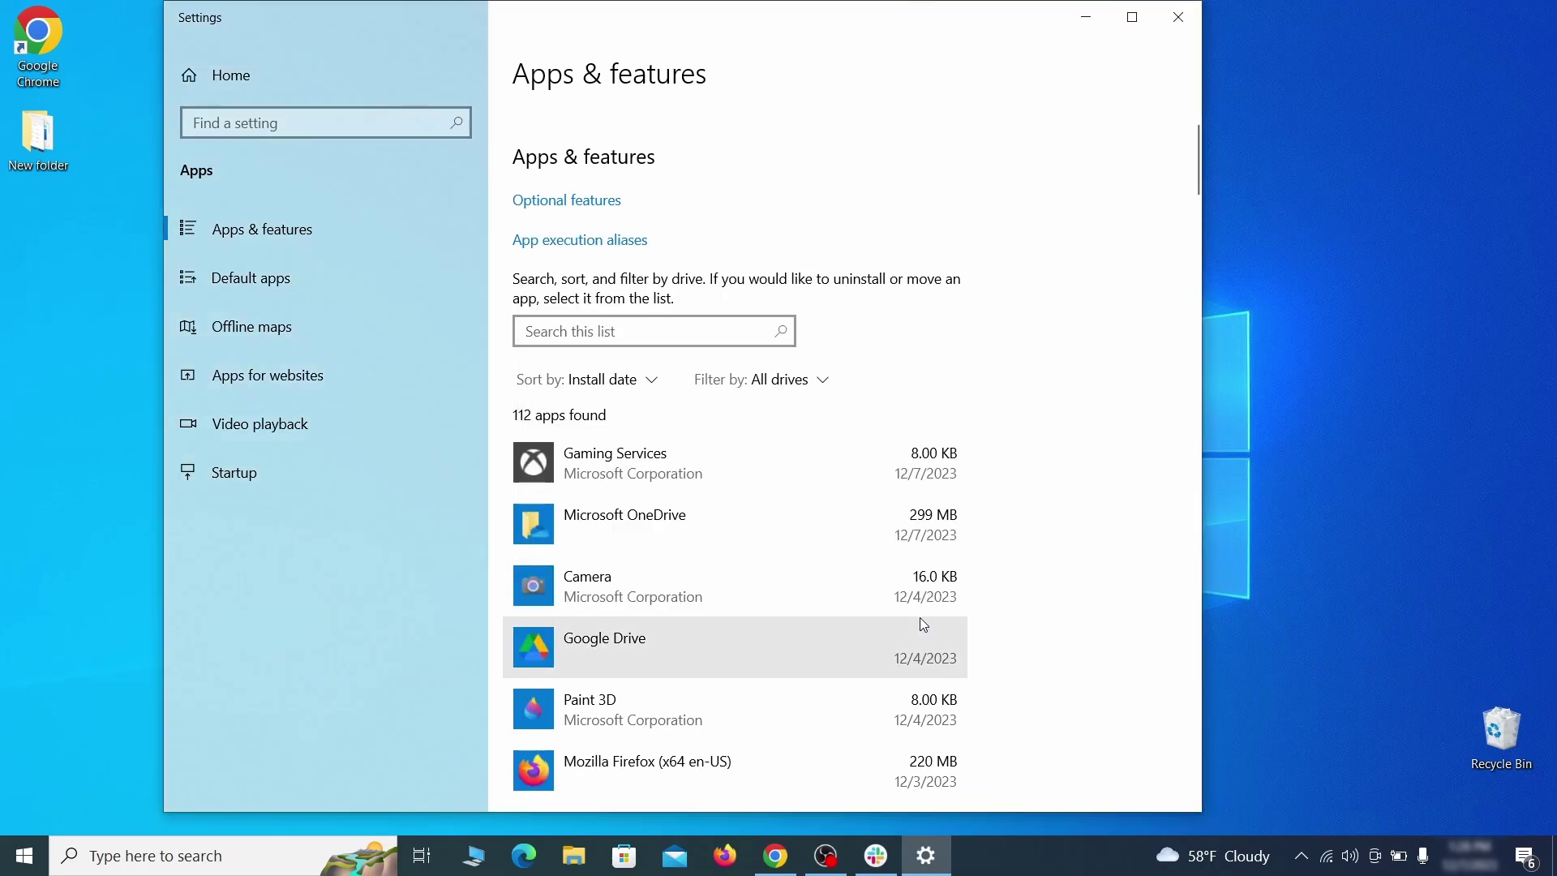
pyautogui.click(1196, 29)
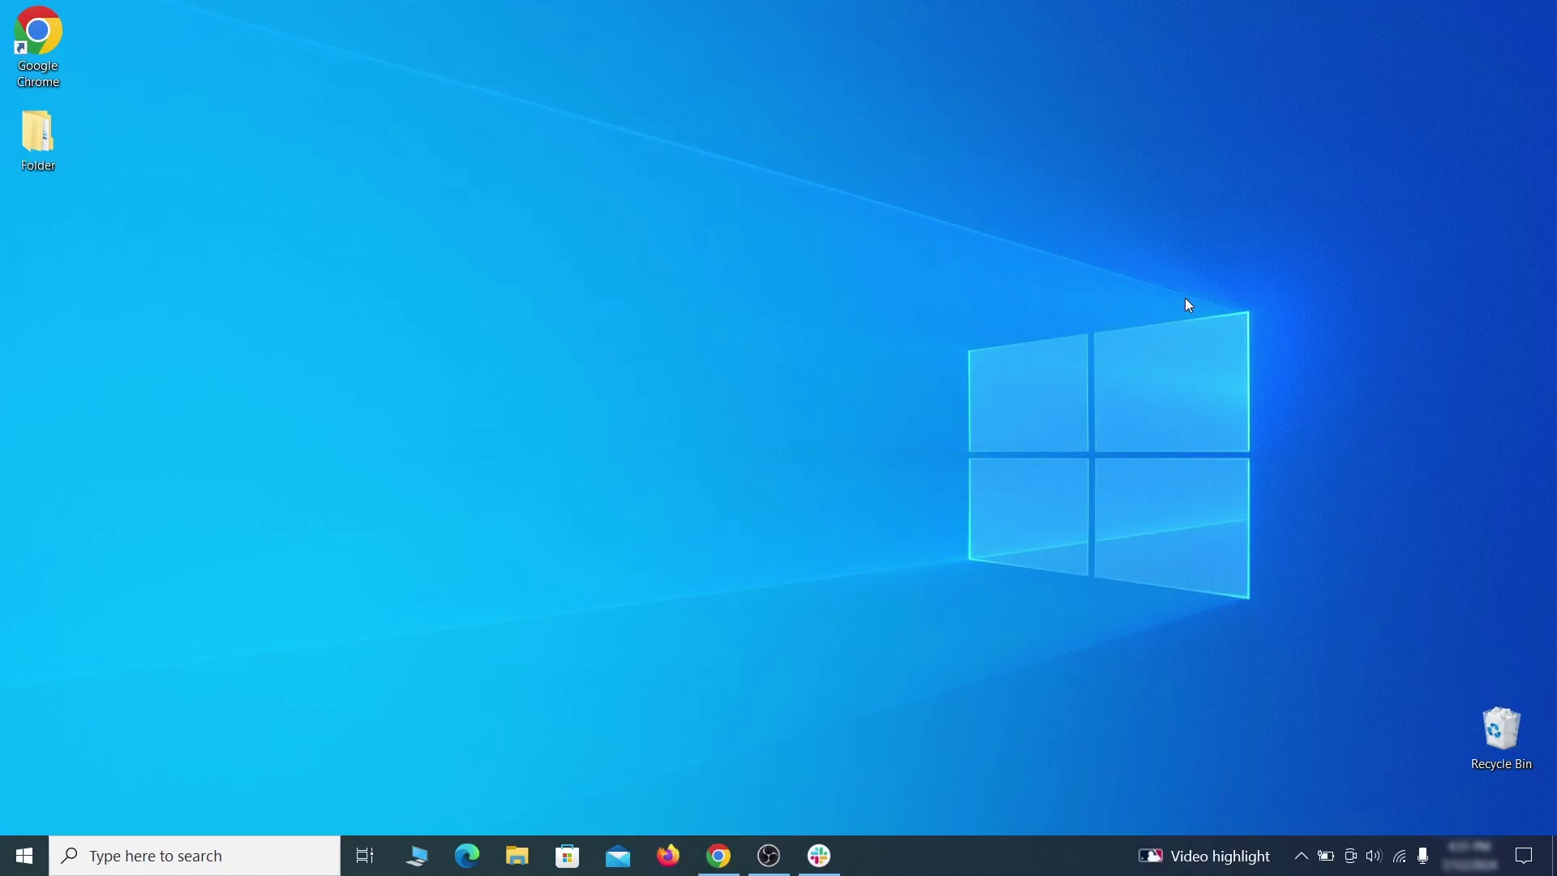
# Open File Explorer Options and enable showing hidden files, folders, and drives
pyautogui.click(32, 856)
pyautogui.write('folder options')
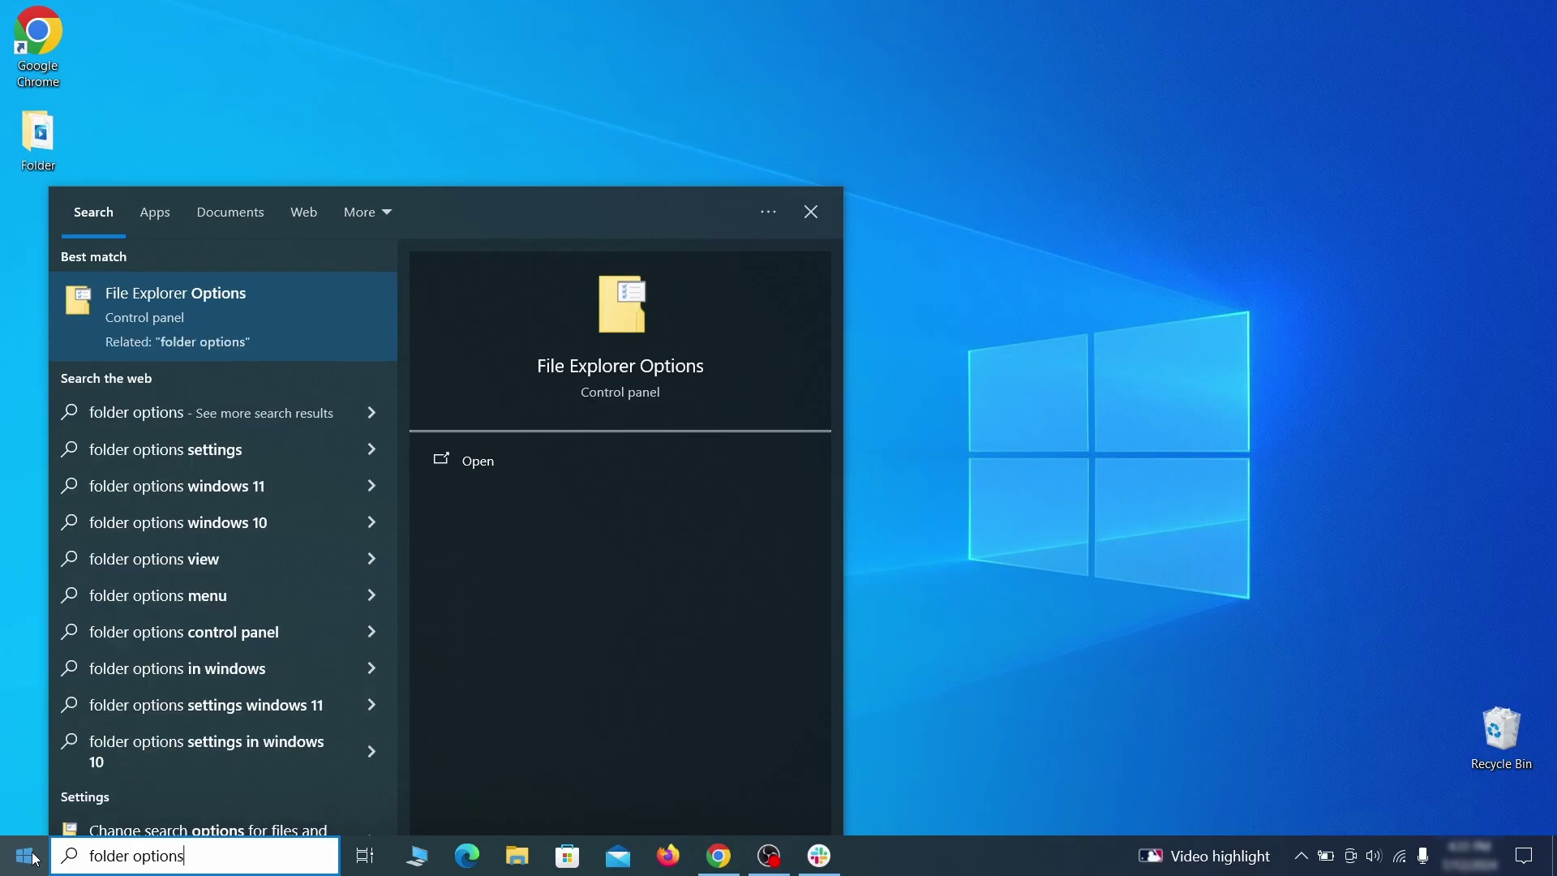
pyautogui.press('Return')
pyautogui.click(305, 198)
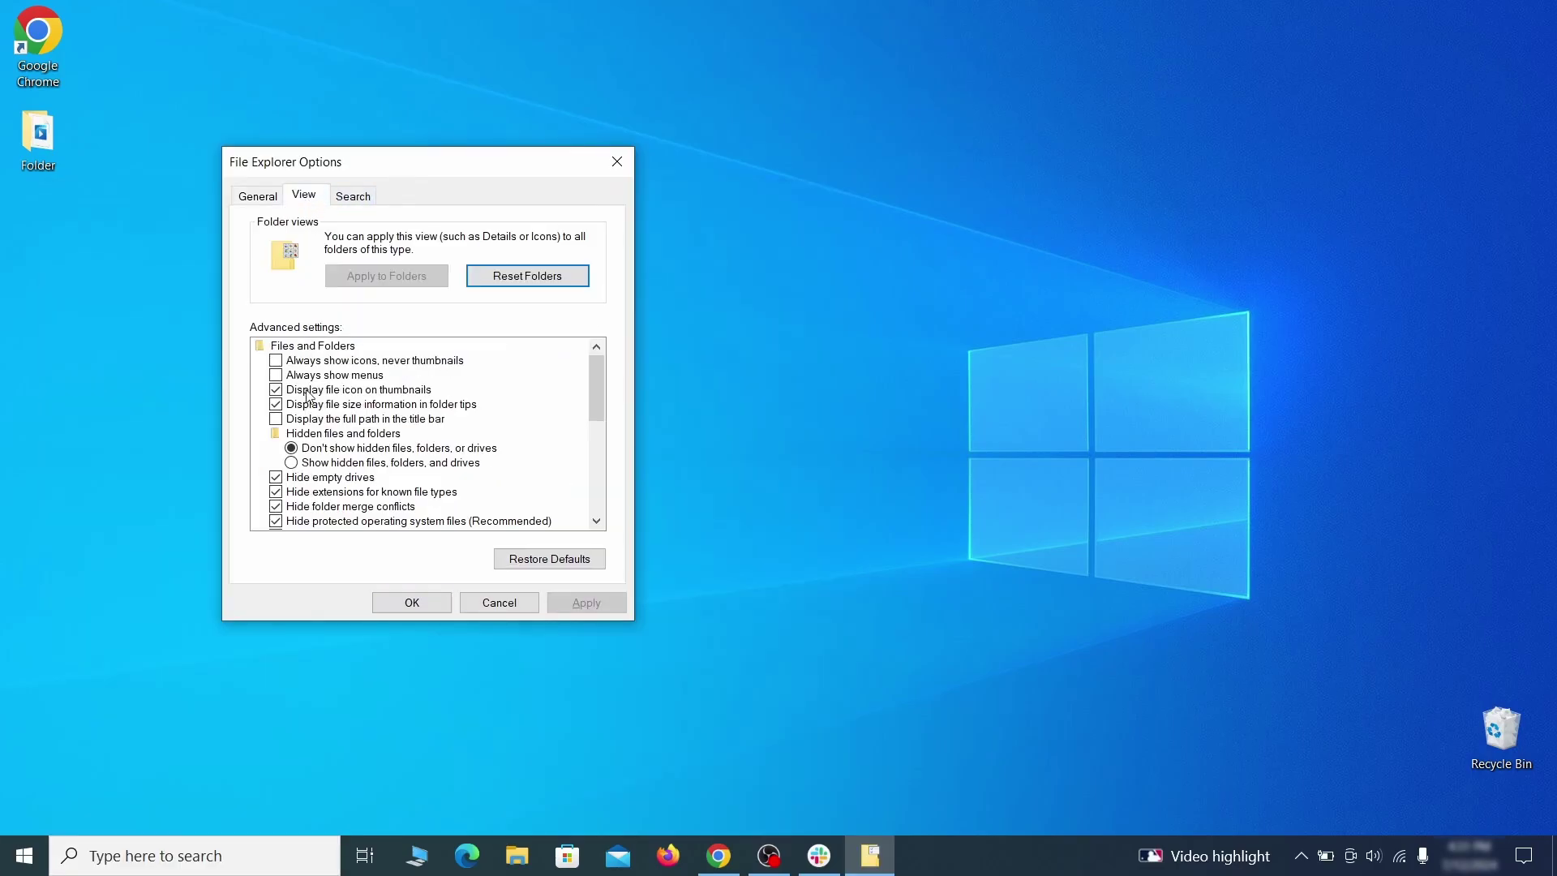
pyautogui.click(292, 463)
pyautogui.click(412, 604)
pyautogui.click(412, 604)
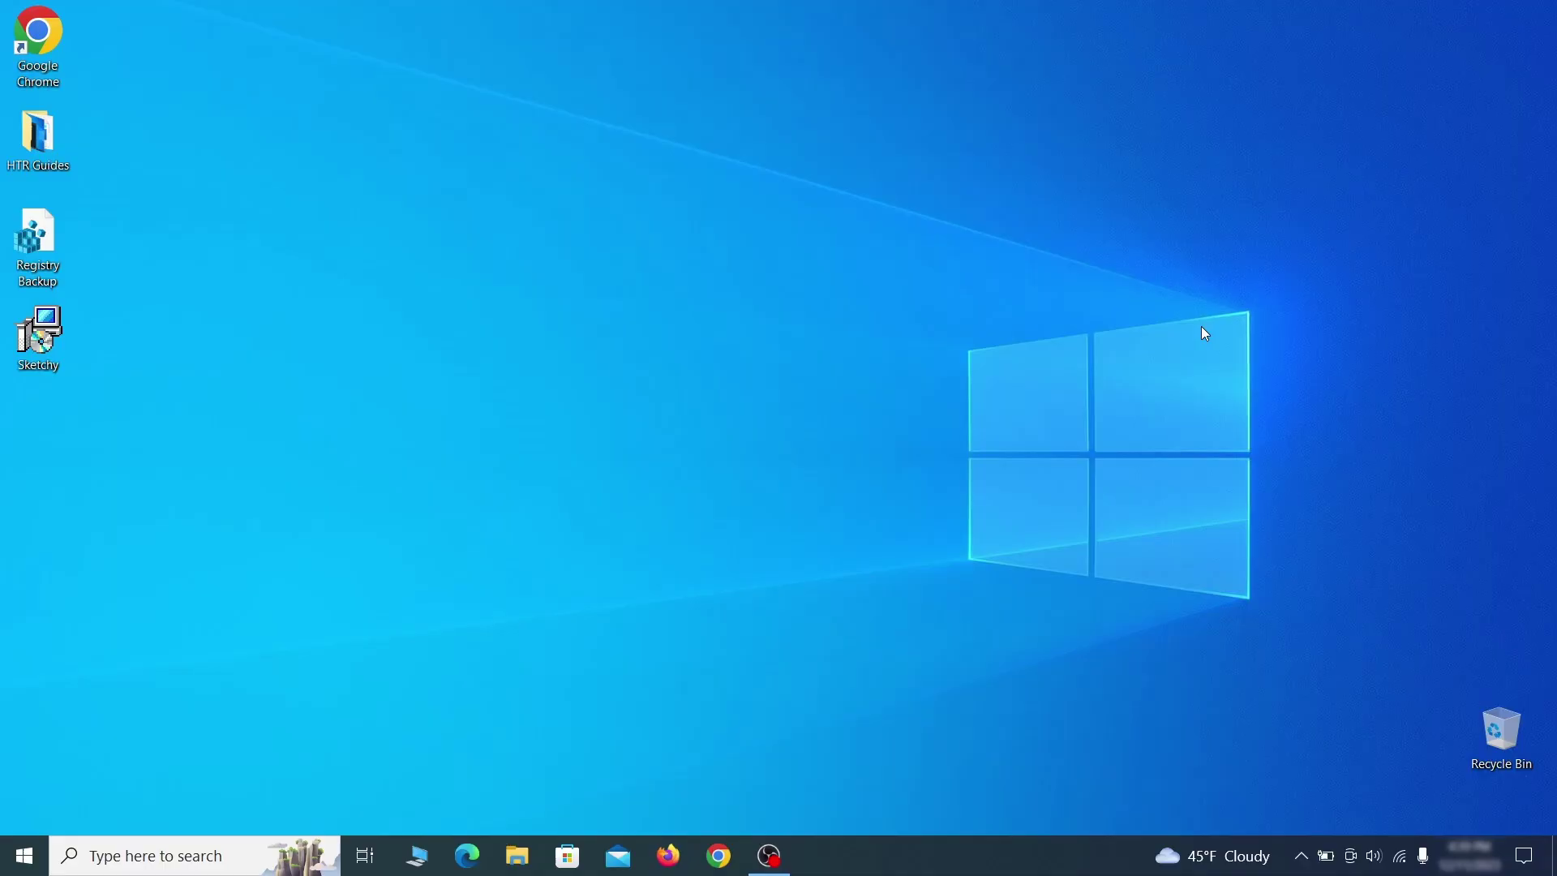
# Open Task Scheduler and display the tasks in the Task Scheduler Library
pyautogui.press('super')
pyautogui.write('task sched')
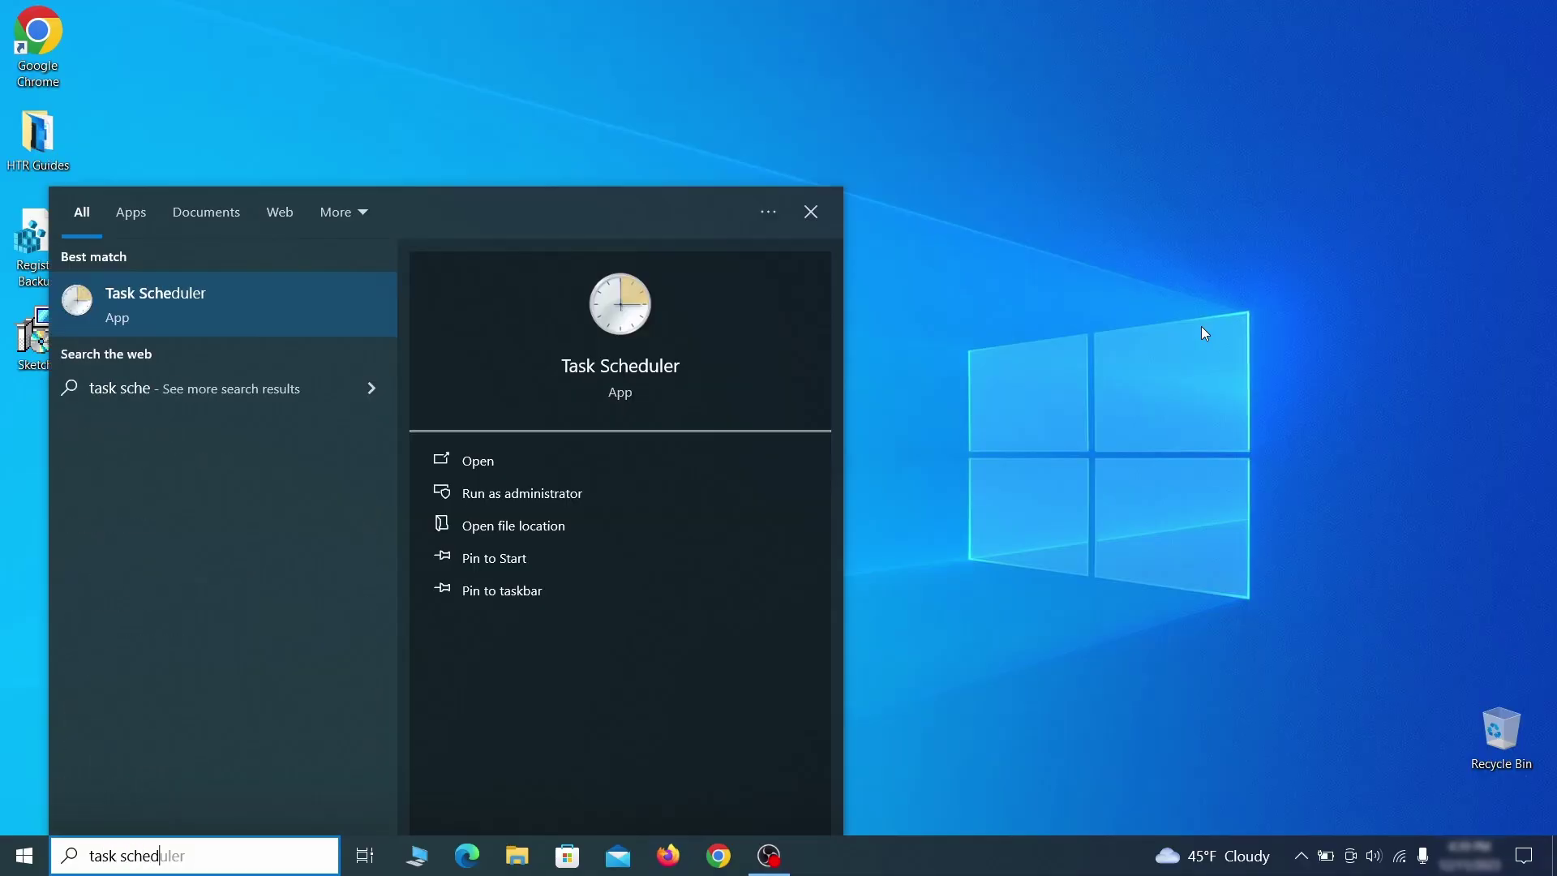
pyautogui.write('uler')
pyautogui.press('Return')
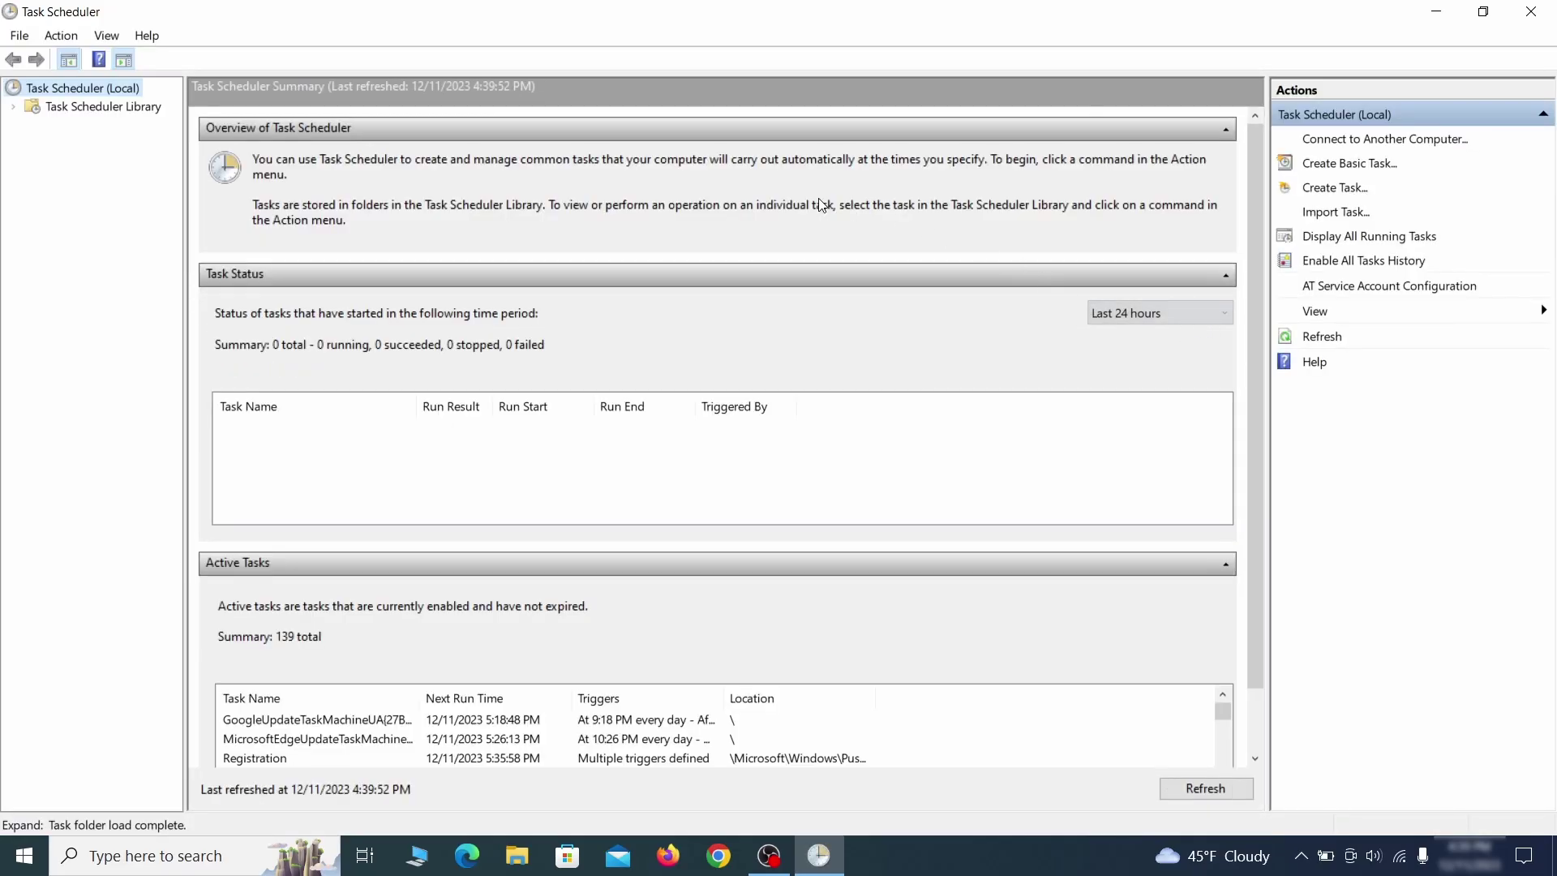
pyautogui.click(139, 108)
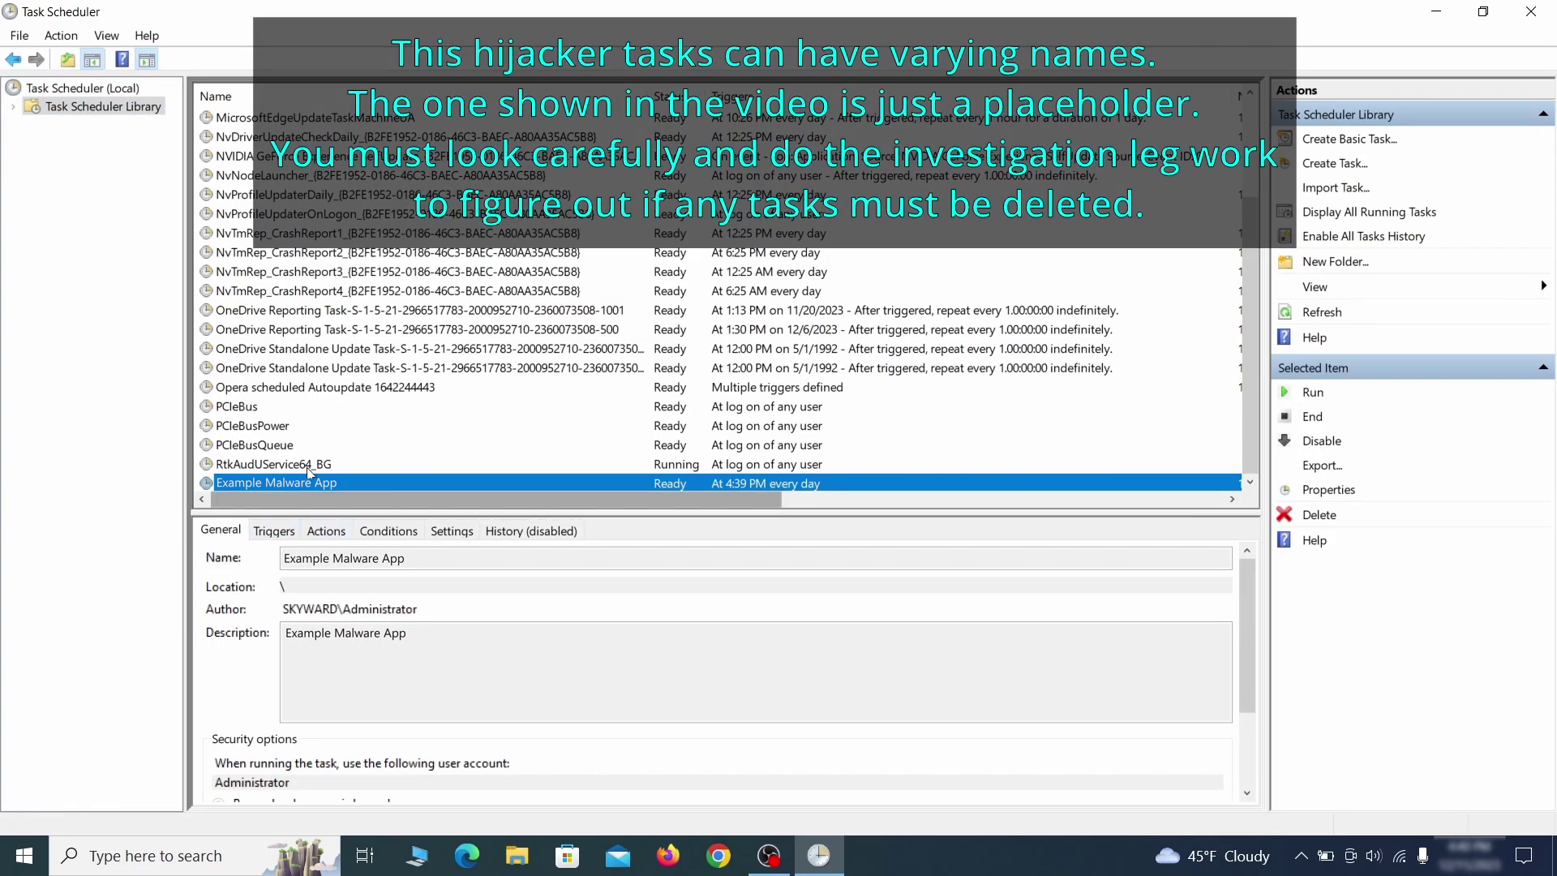
# Examine the triggers and actions in the Example Malware App task's properties, leaving them unedited
pyautogui.rightClick(448, 484)
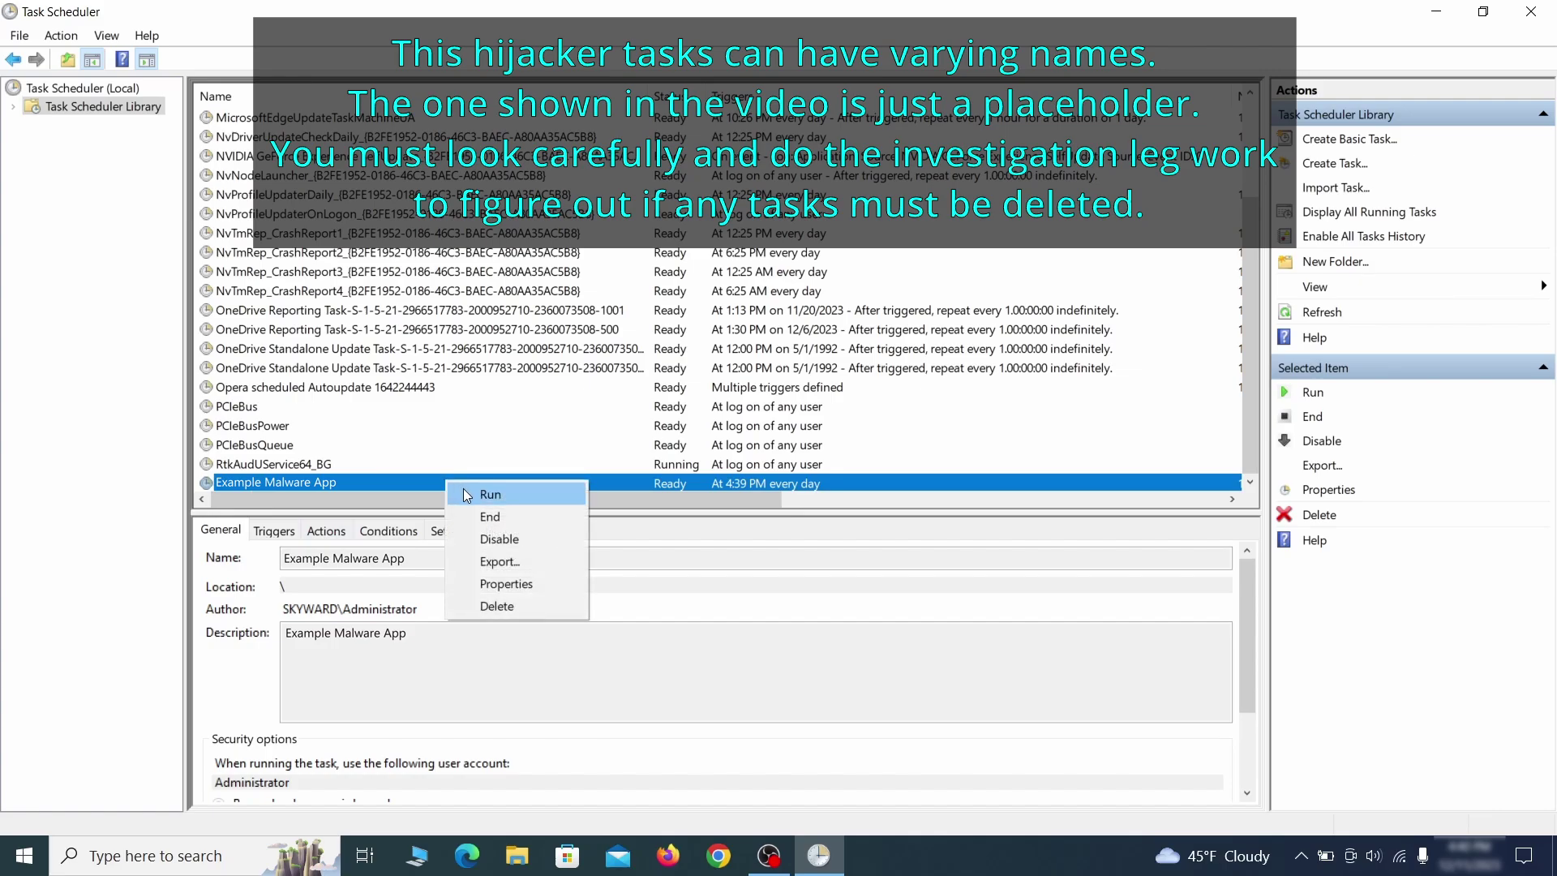
pyautogui.click(512, 585)
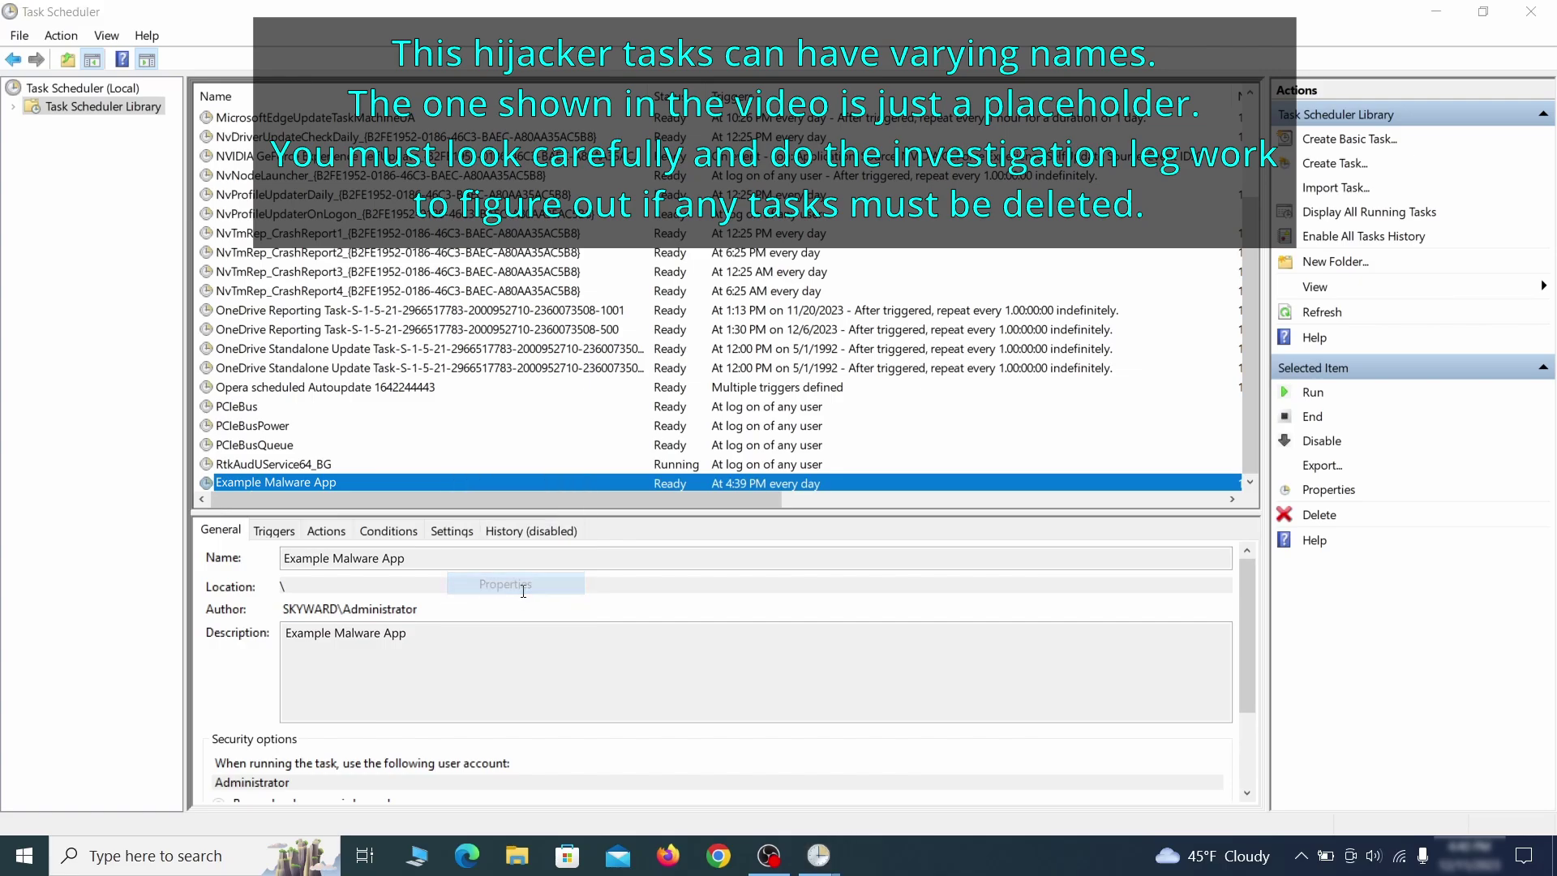
pyautogui.click(178, 133)
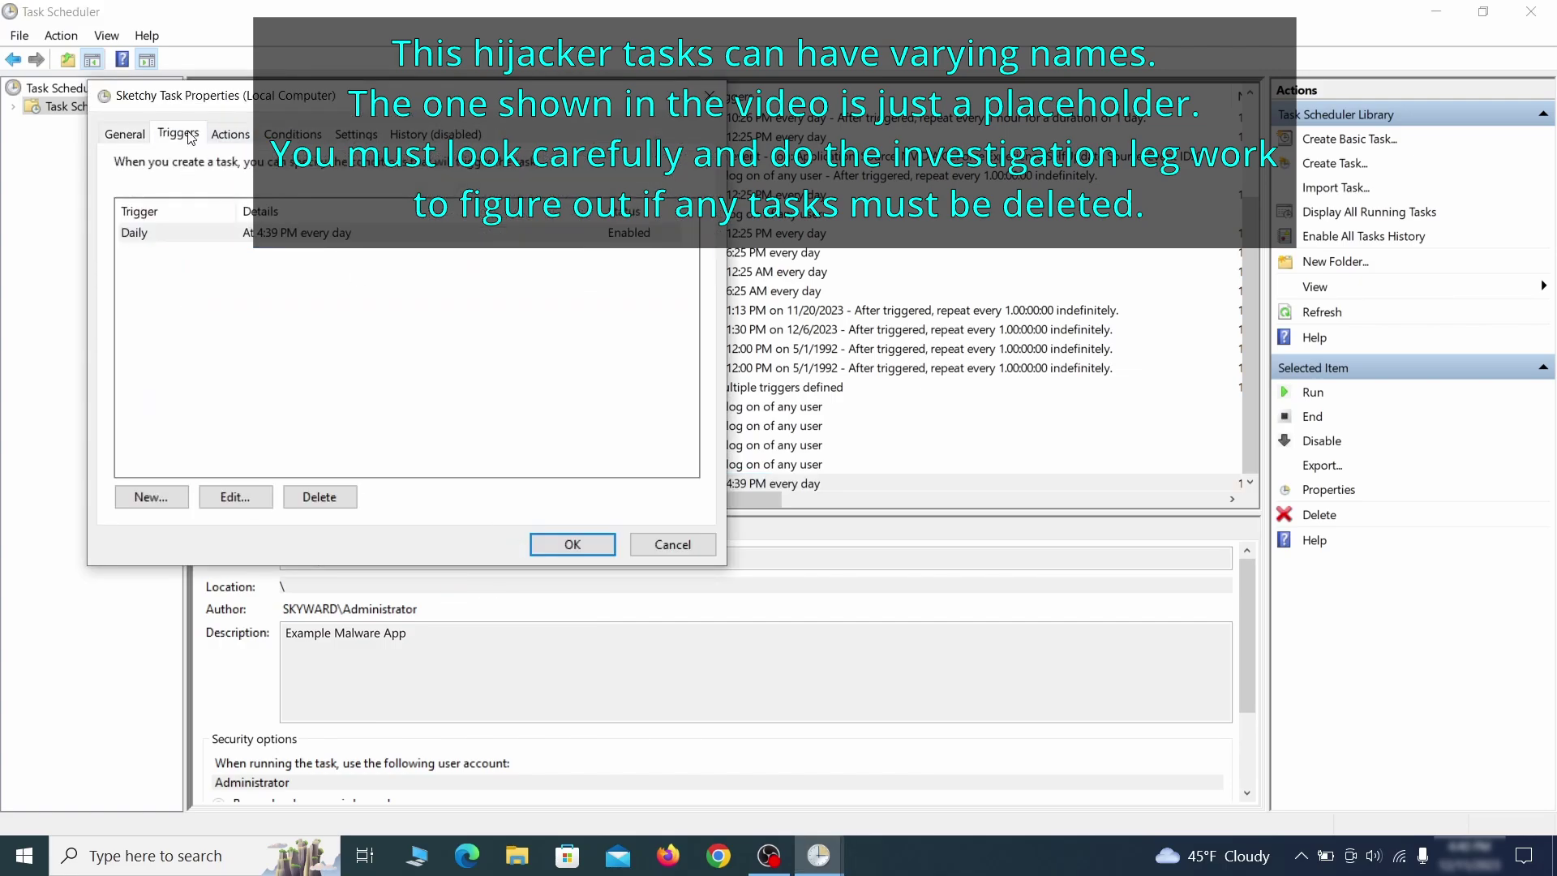
pyautogui.click(230, 133)
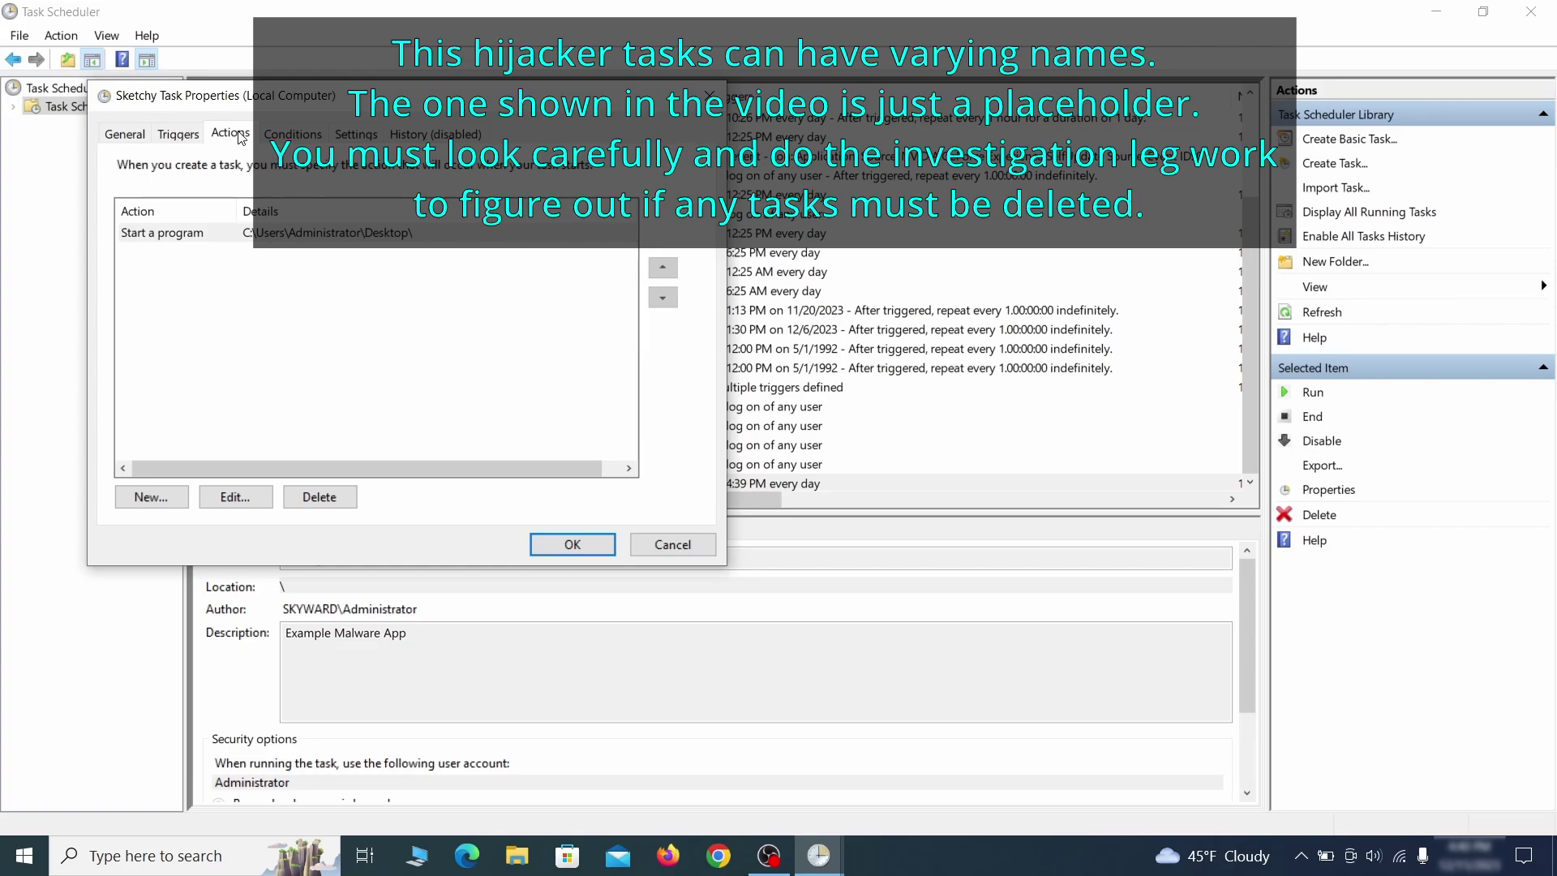
pyautogui.press('Escape')
# Delete the Example Malware App task from the Task Scheduler Library
pyautogui.rightClick(500, 482)
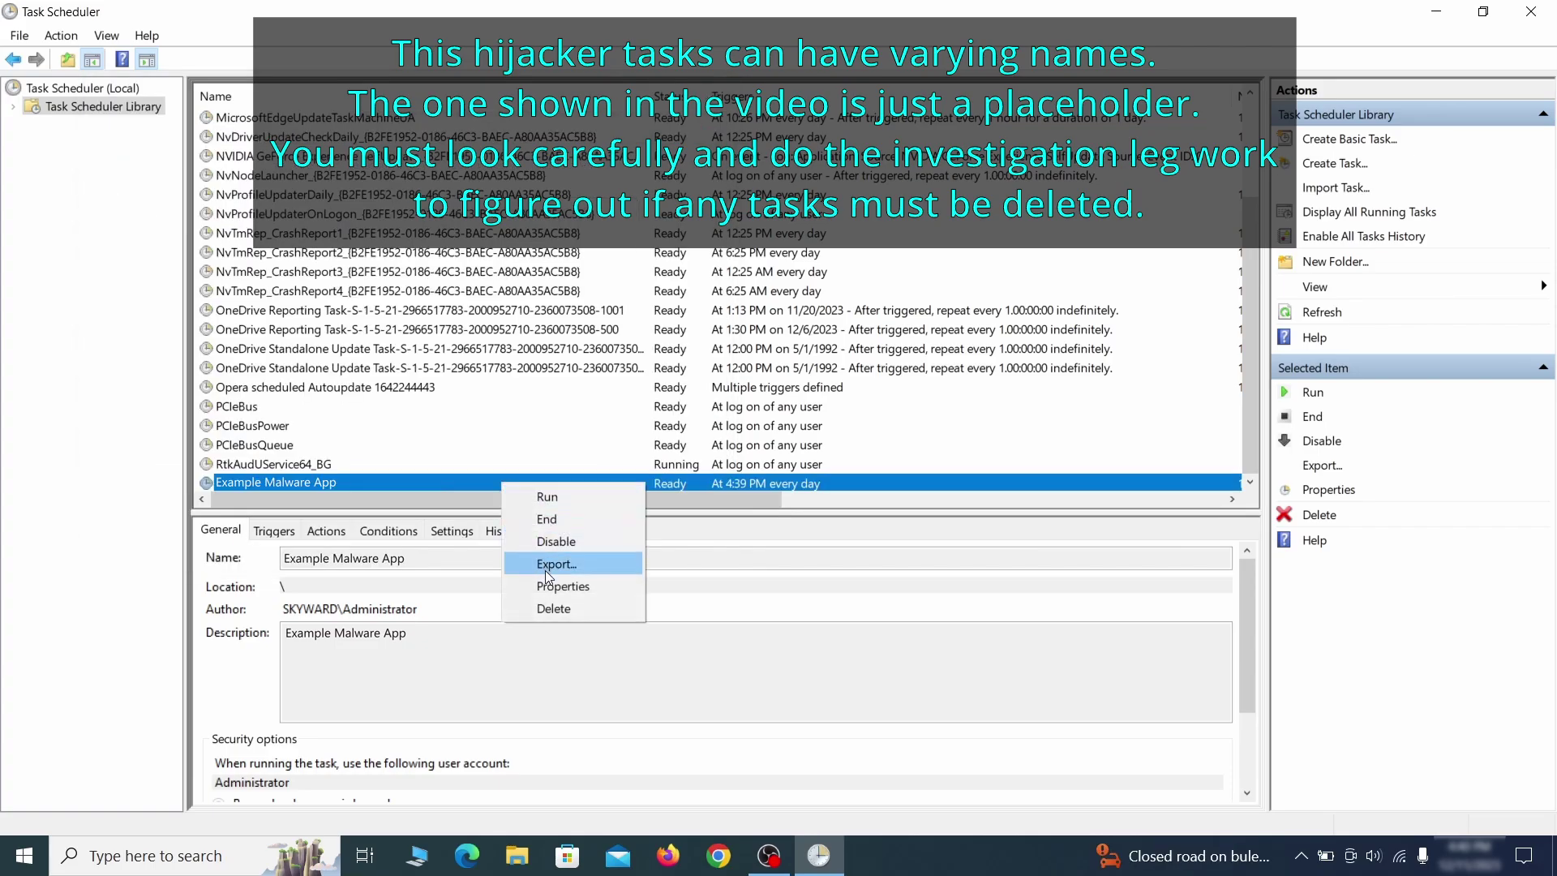
pyautogui.click(553, 607)
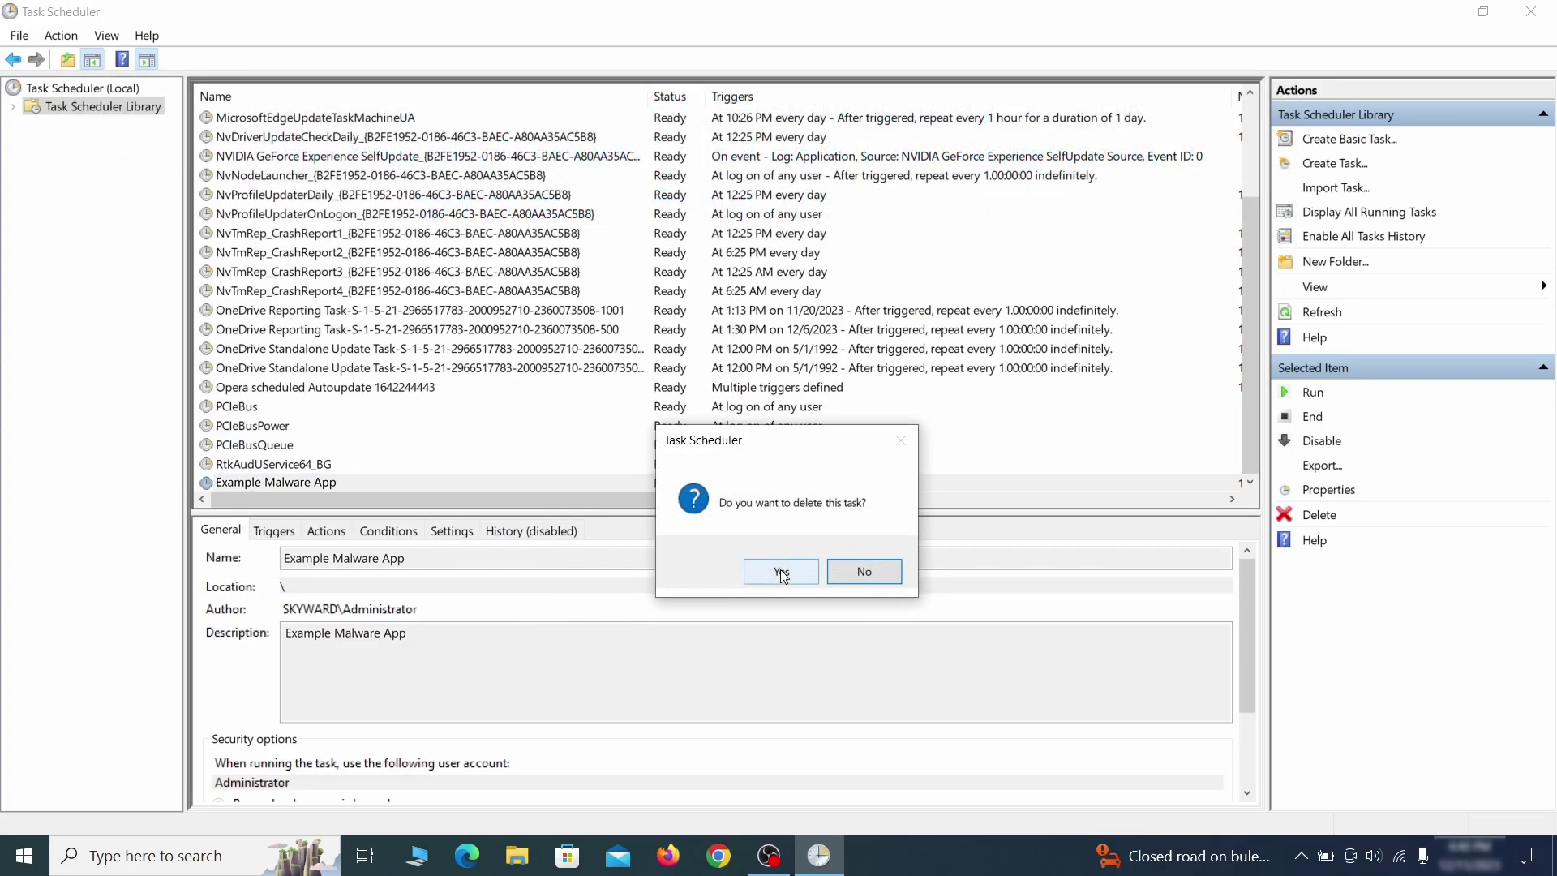
pyautogui.click(782, 571)
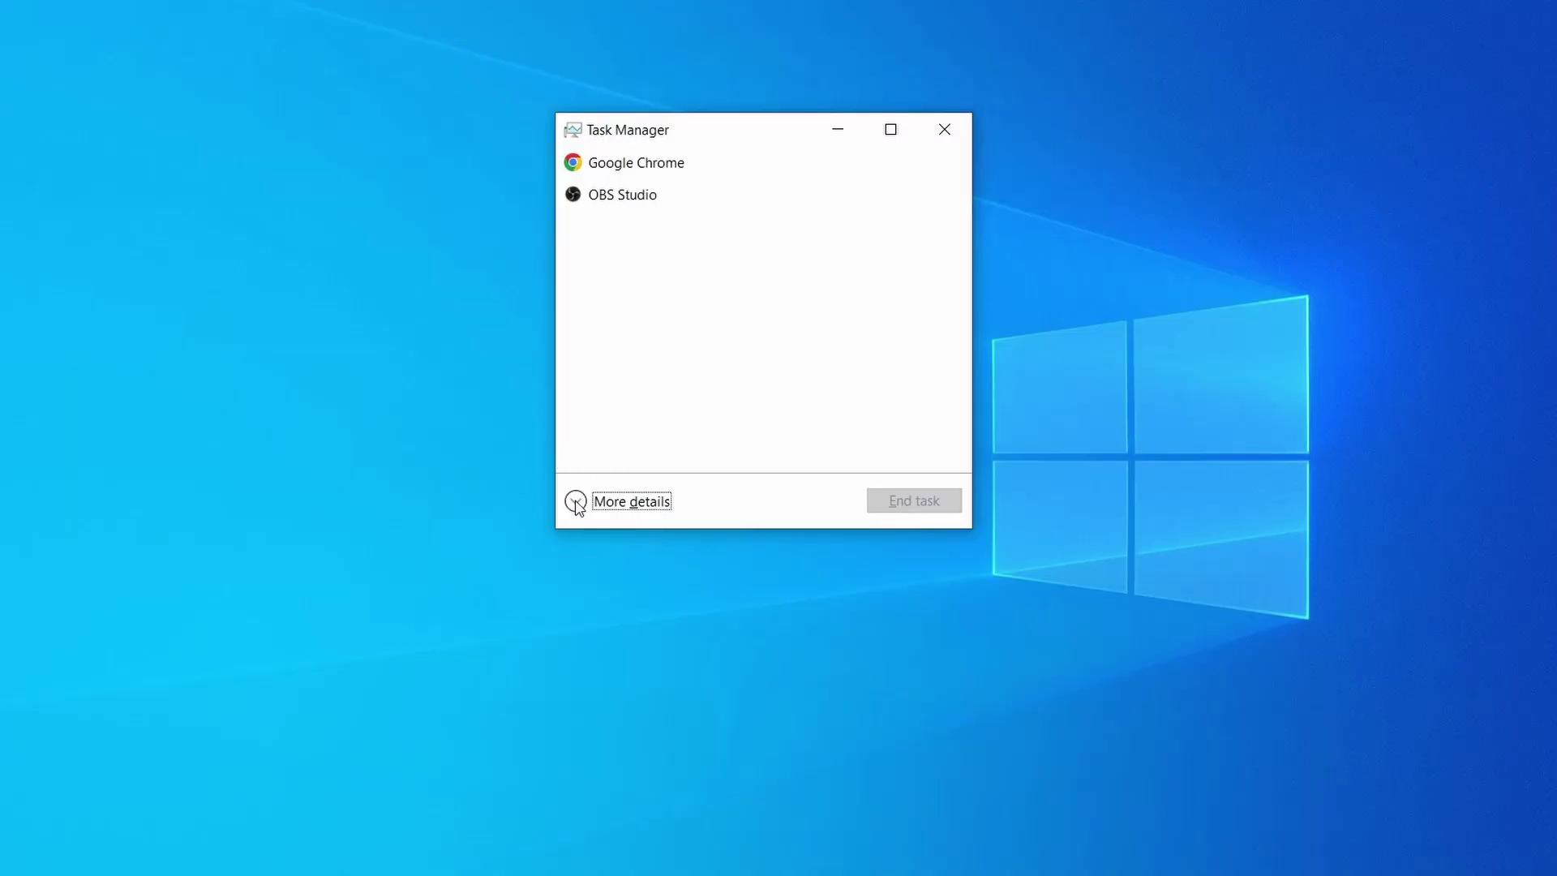
# Expand Task Manager to its detailed view and sort the processes by CPU, finally by memory usage
pyautogui.click(578, 503)
pyautogui.click(826, 205)
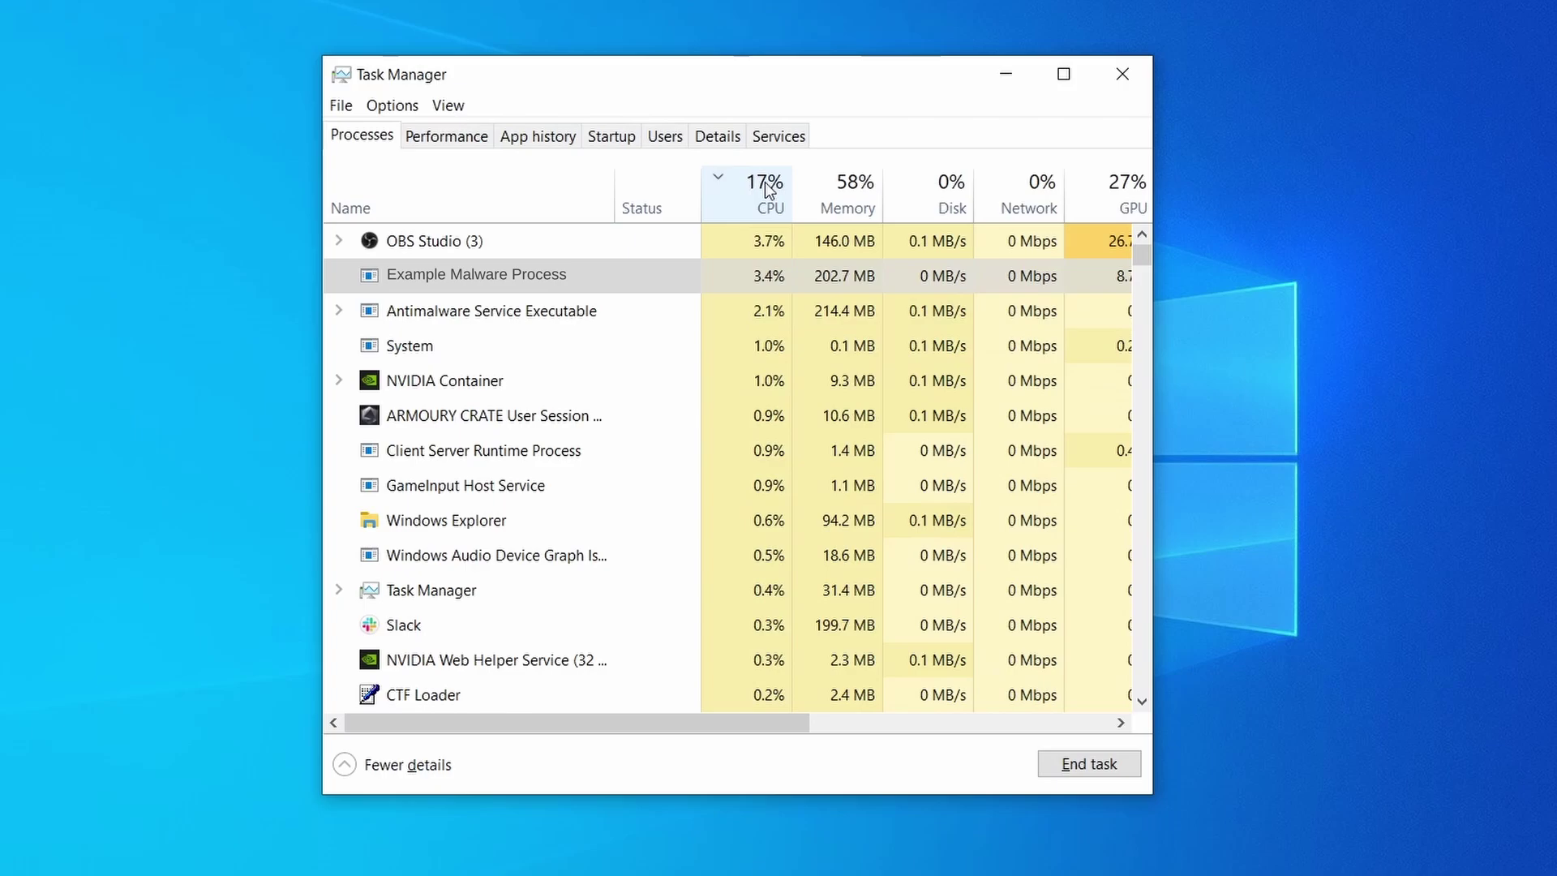
pyautogui.click(846, 190)
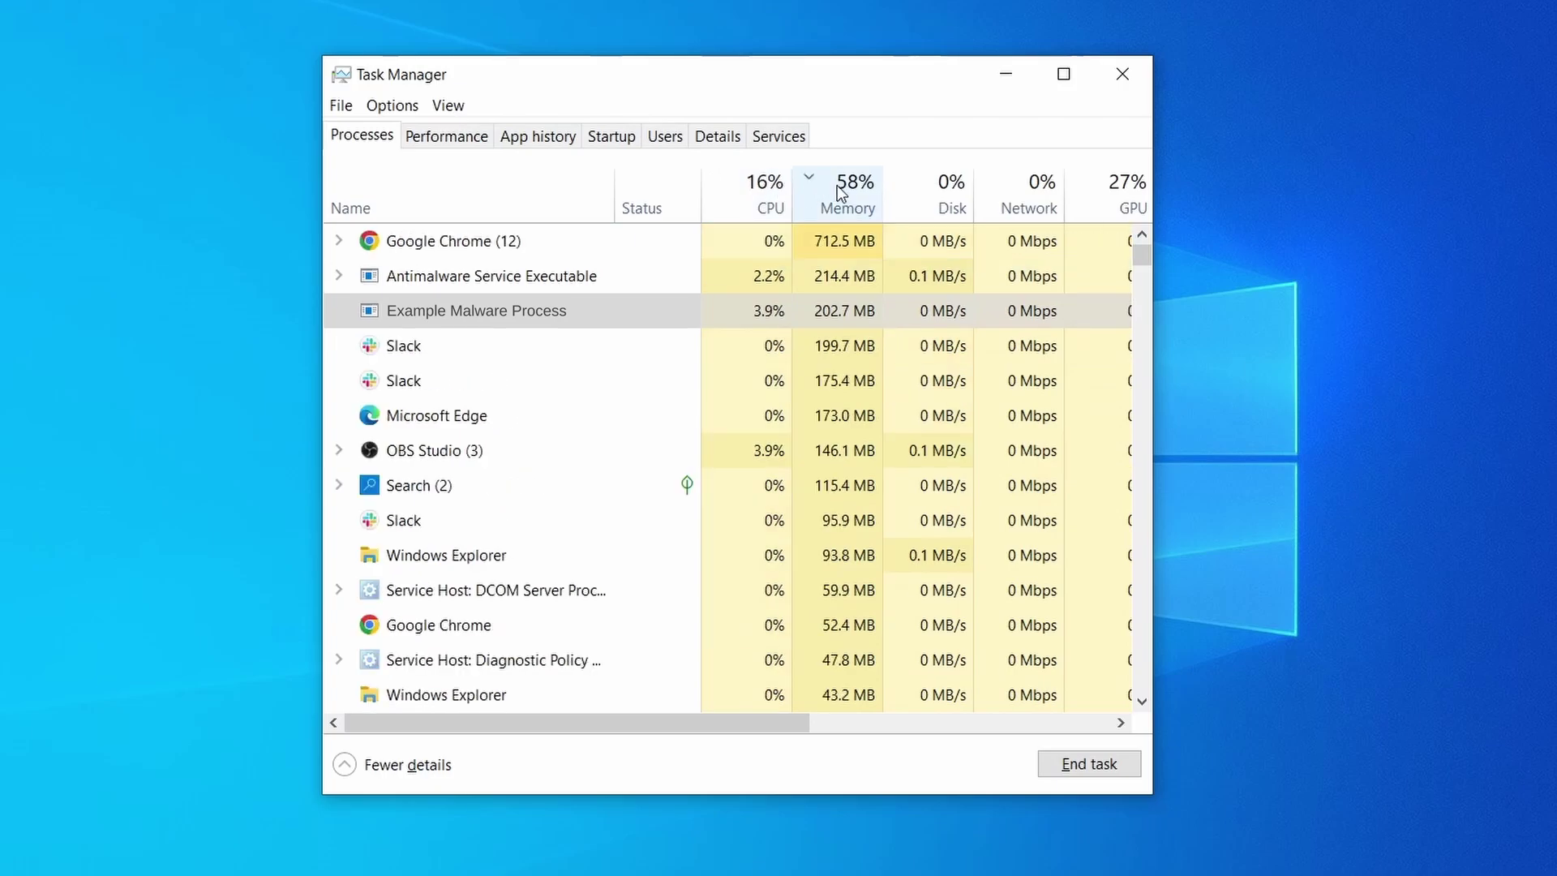
# Open the file location of Example Malware Process and delete all the files in that folder
pyautogui.rightClick(743, 311)
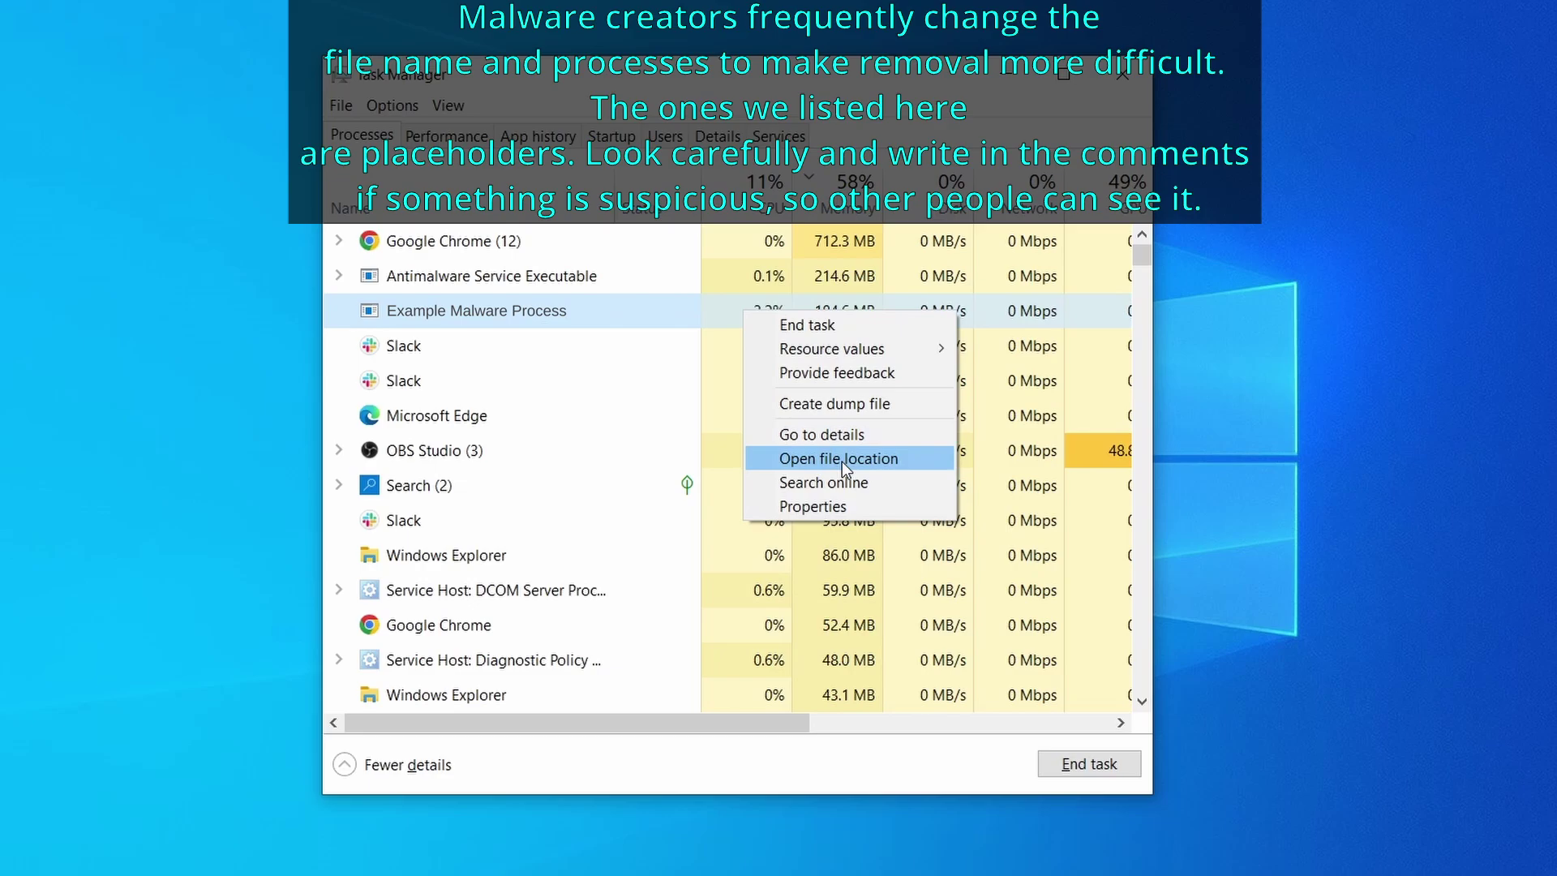
pyautogui.click(842, 461)
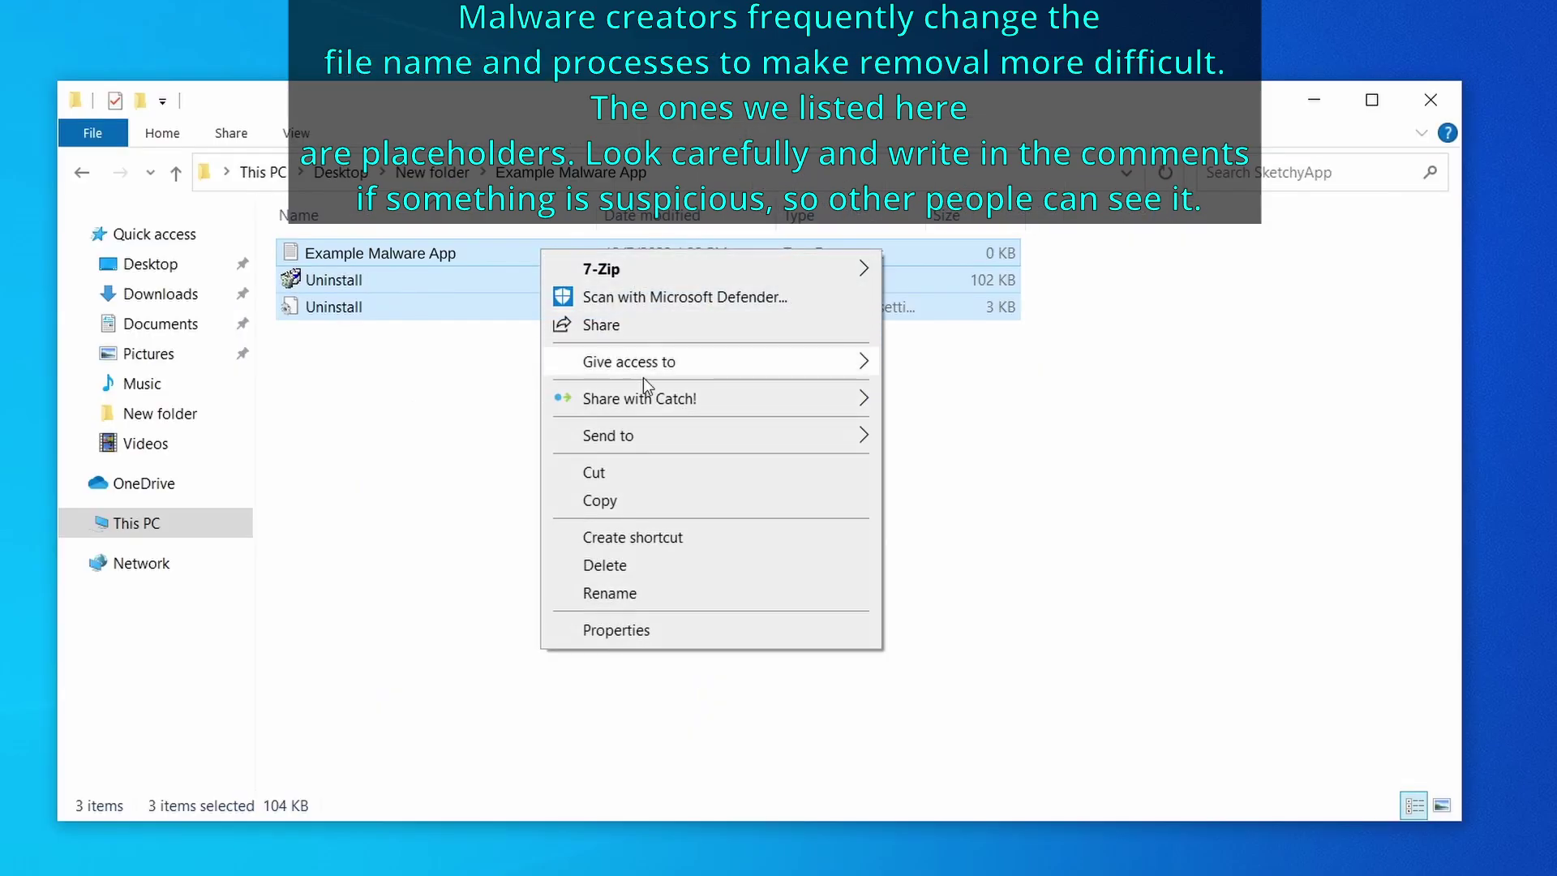
pyautogui.click(673, 565)
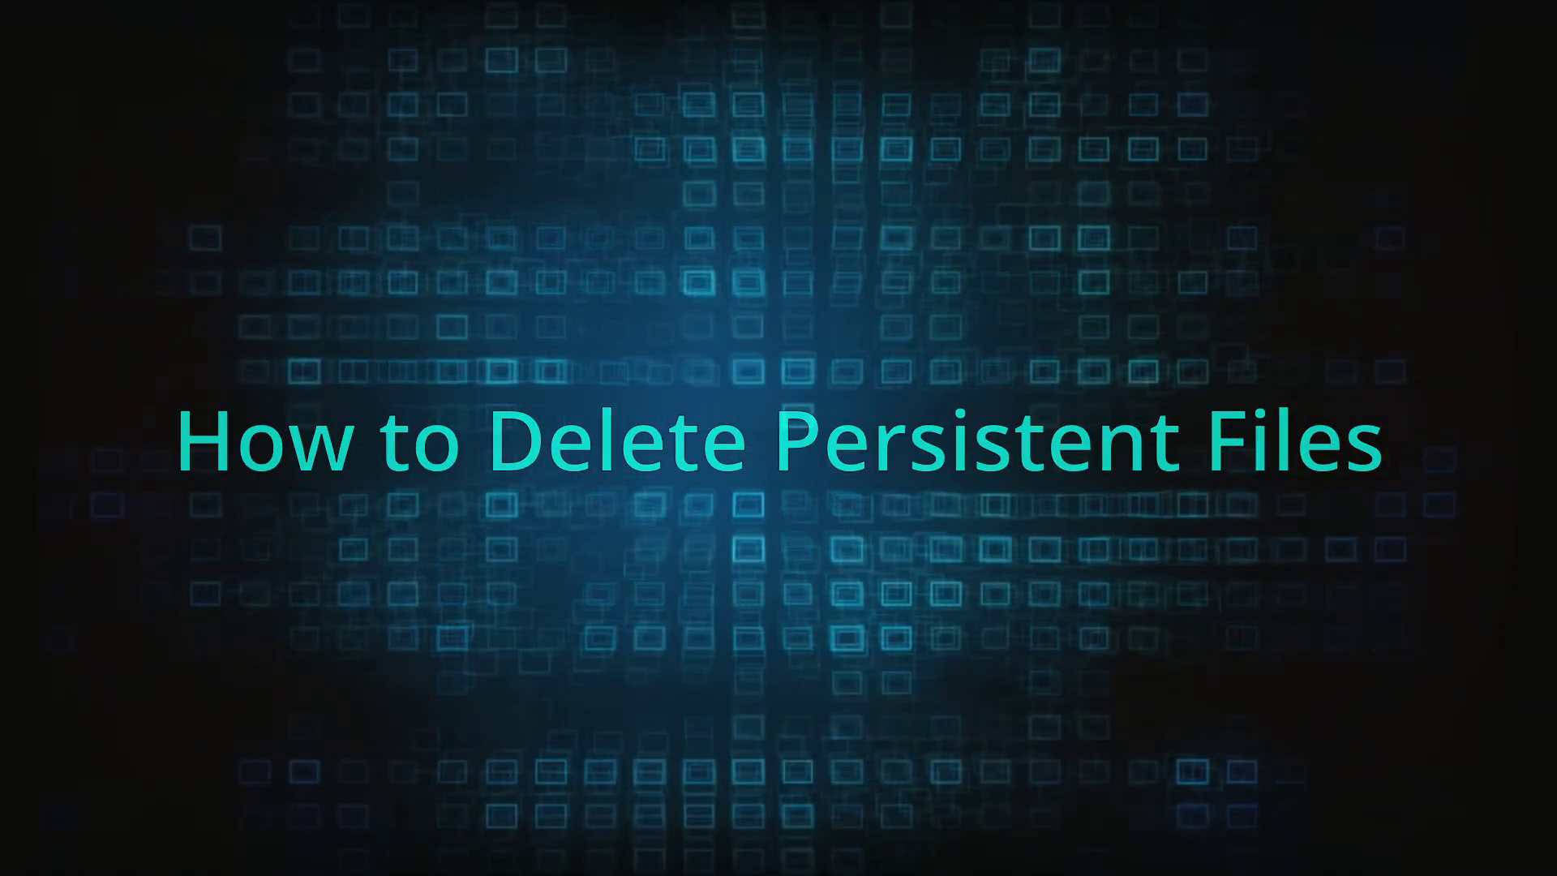
# Attempt a regular deletion of EXAMPLE_MALWARE_FOLDER in the Program Files directory
pyautogui.rightClick(661, 372)
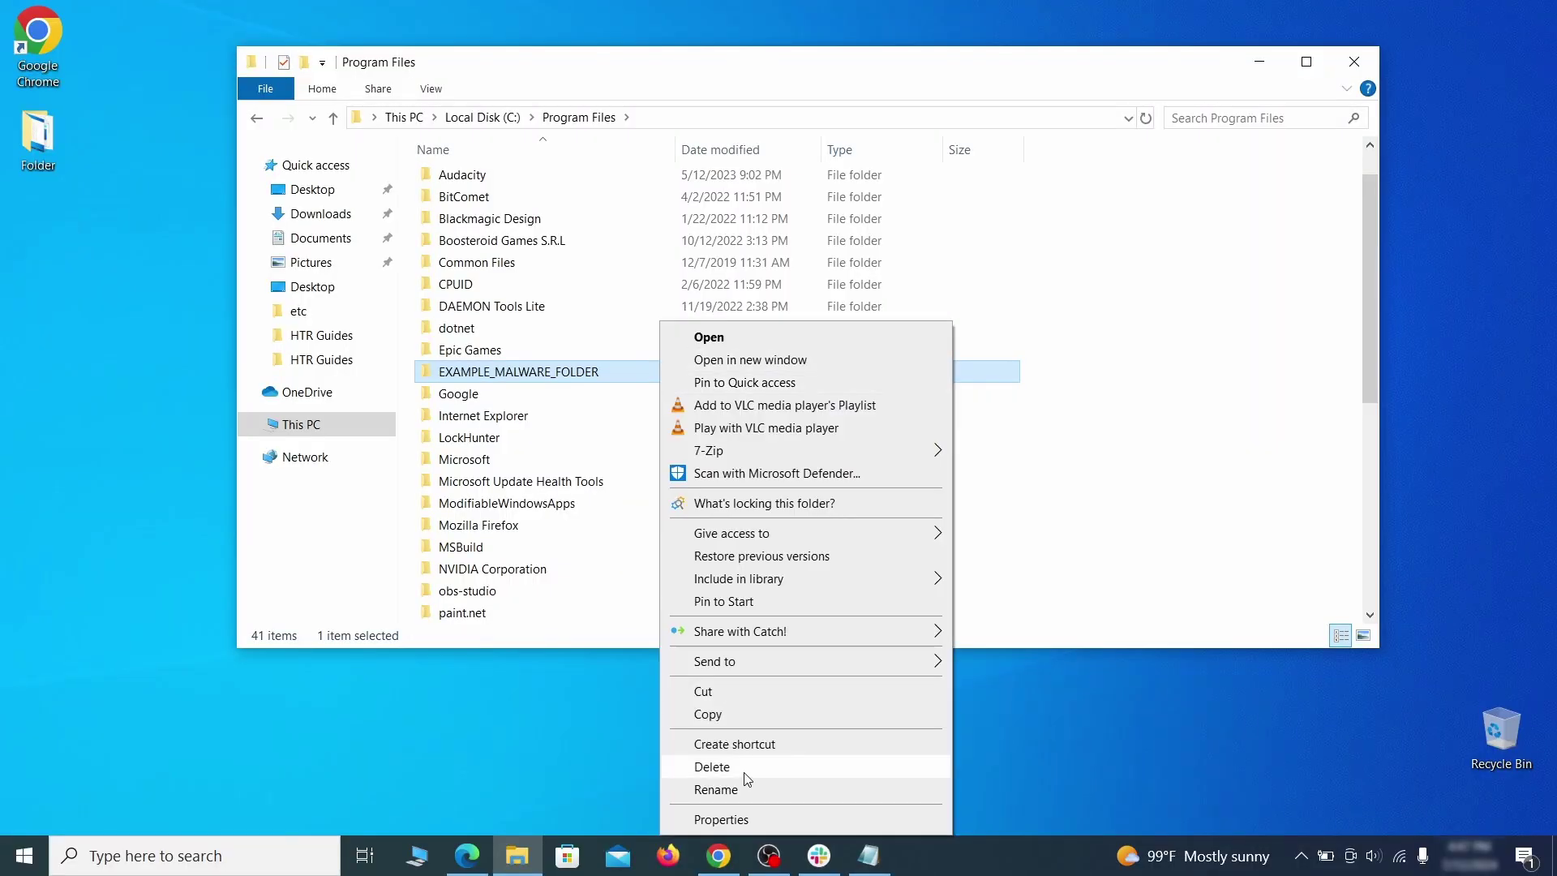
pyautogui.click(745, 769)
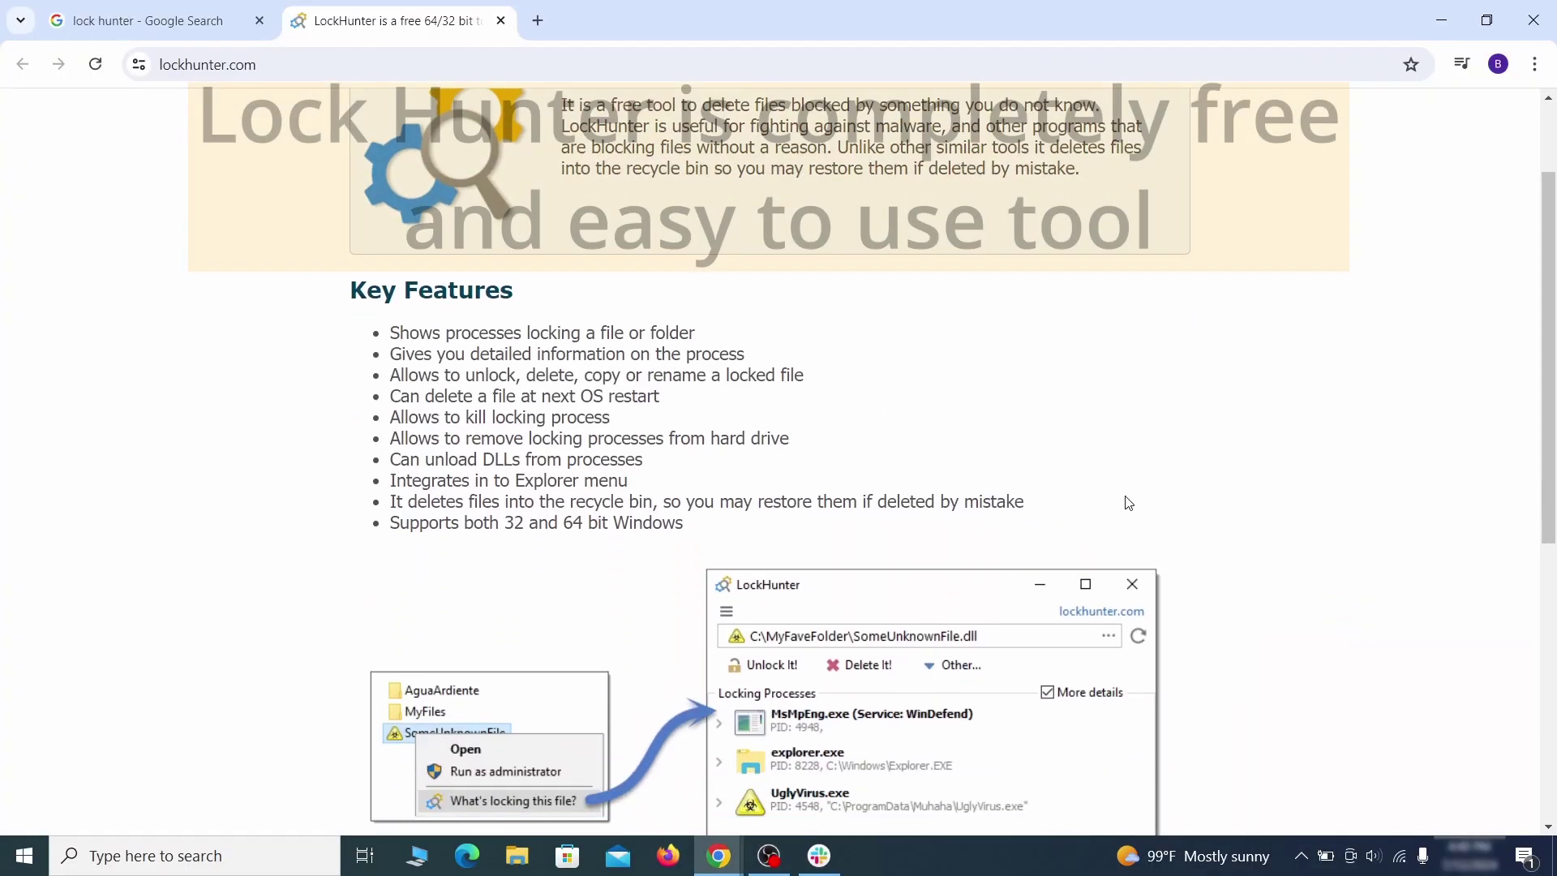
# Download the LockHunter installer from lockhunter.com
pyautogui.scroll(-6, 1127, 503)
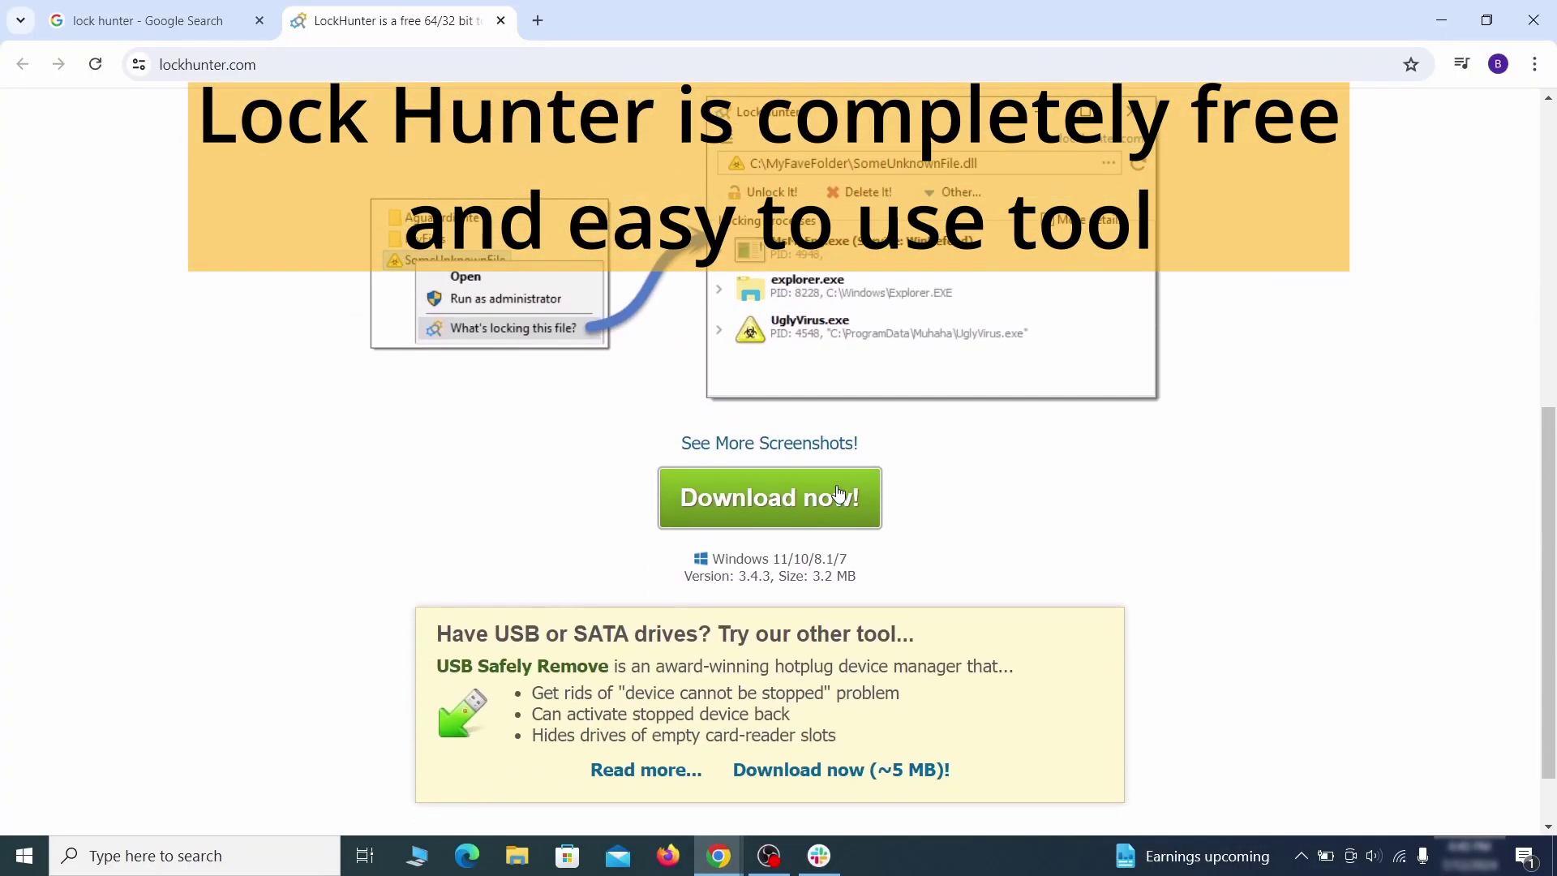
pyautogui.click(835, 496)
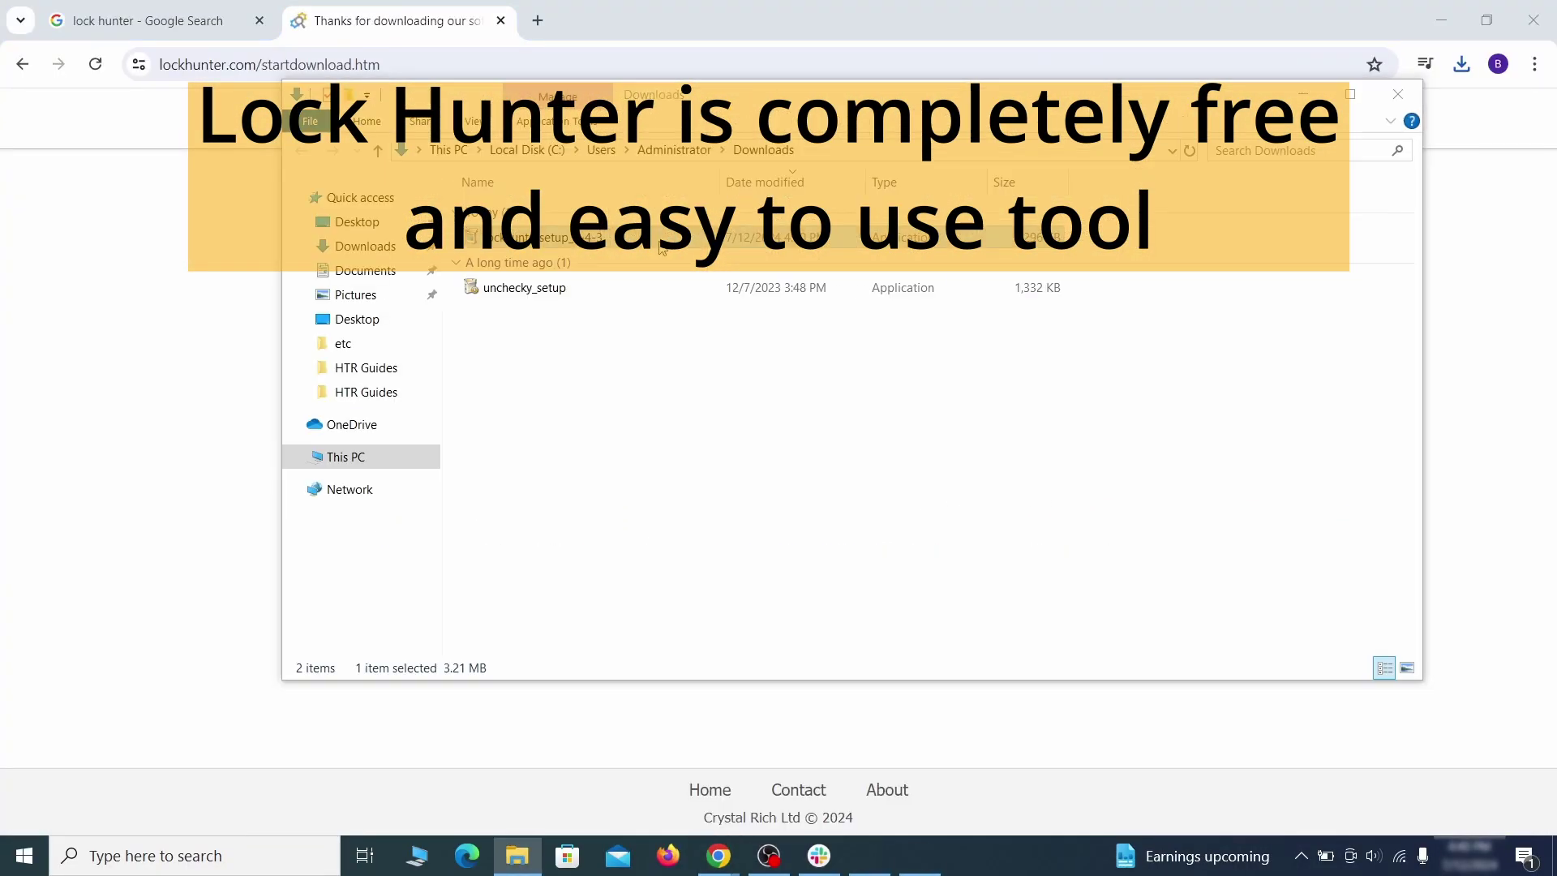
# Install LockHunter and use it to unlock and delete EXAMPLE_MALWARE_FOLDER in Program Files
pyautogui.doubleClick(661, 249)
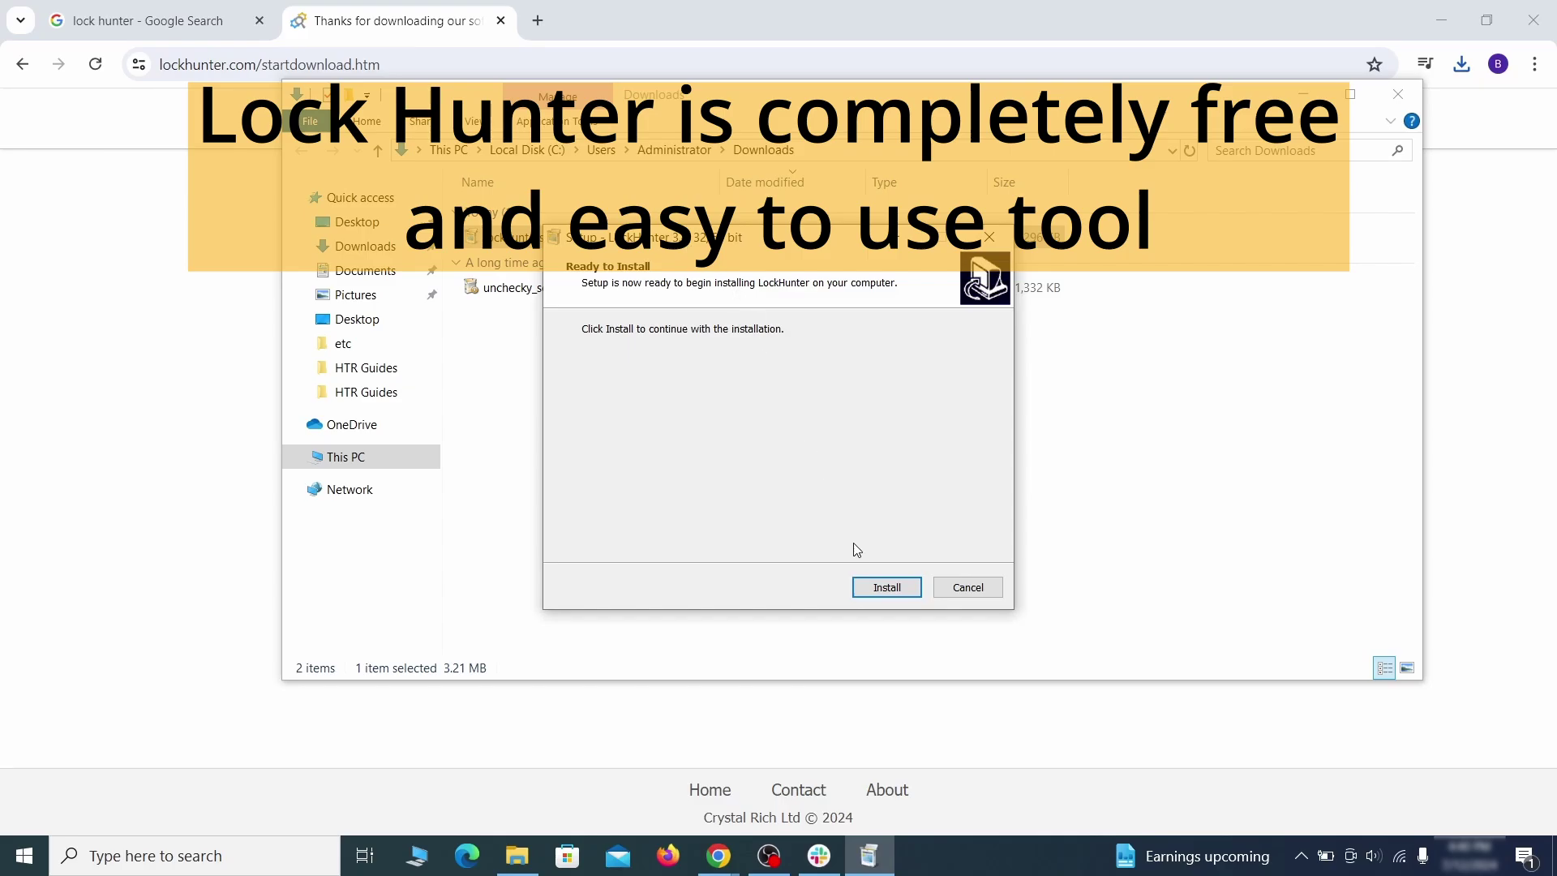
pyautogui.click(887, 588)
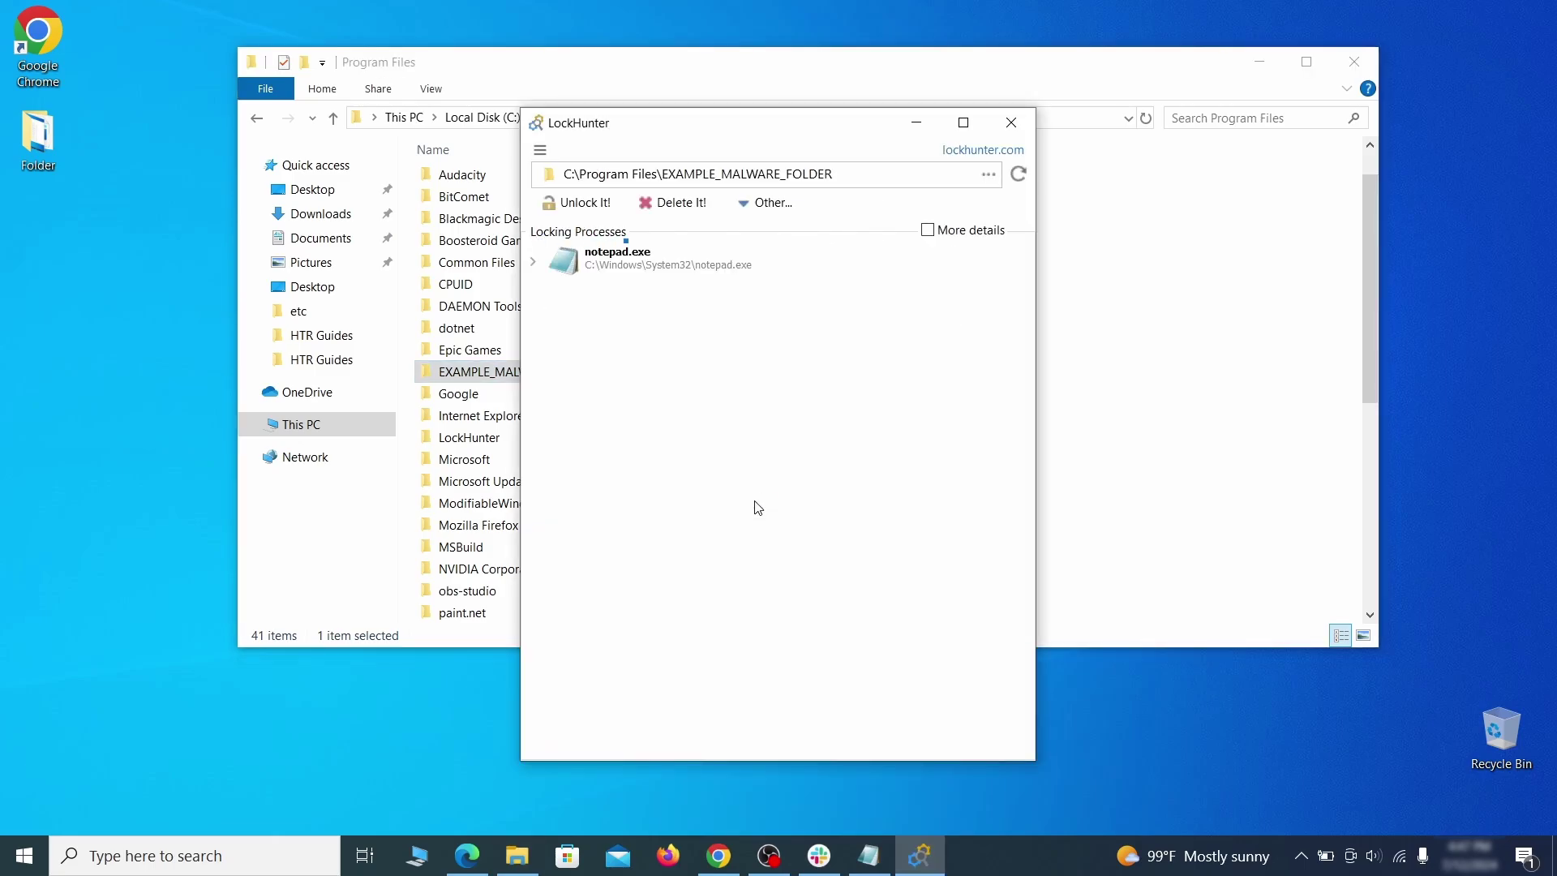
pyautogui.click(691, 205)
pyautogui.click(858, 506)
pyautogui.click(1010, 123)
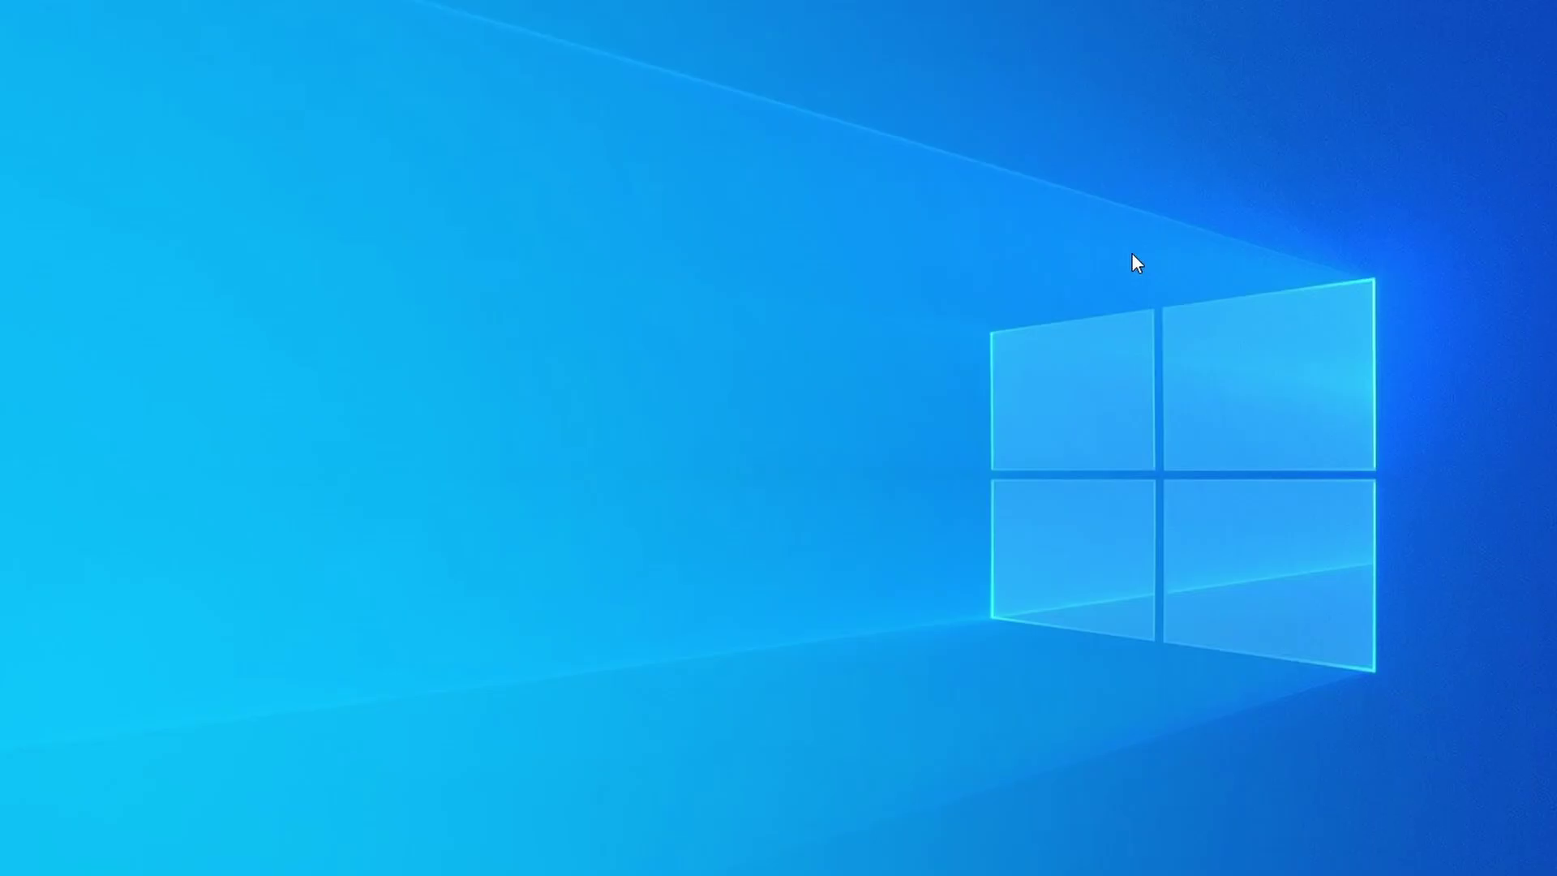
# Open Task Manager and sort the processes by CPU, finally by memory, to examine them for leftover suspicious ones
pyautogui.hotkey('ctrl', 'shift', 'Escape')
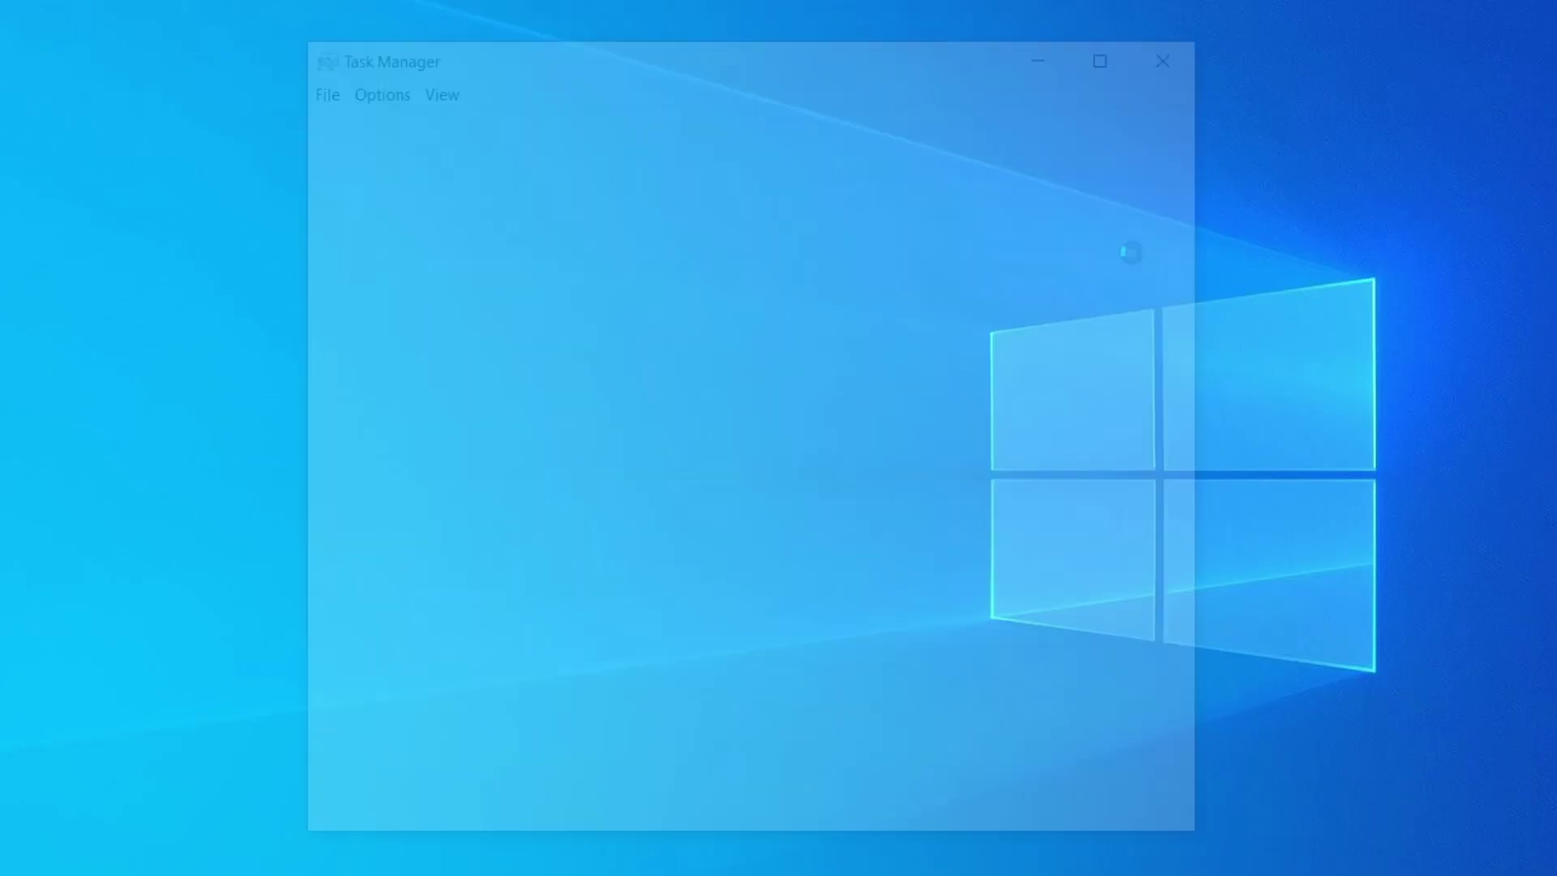
pyautogui.click(755, 191)
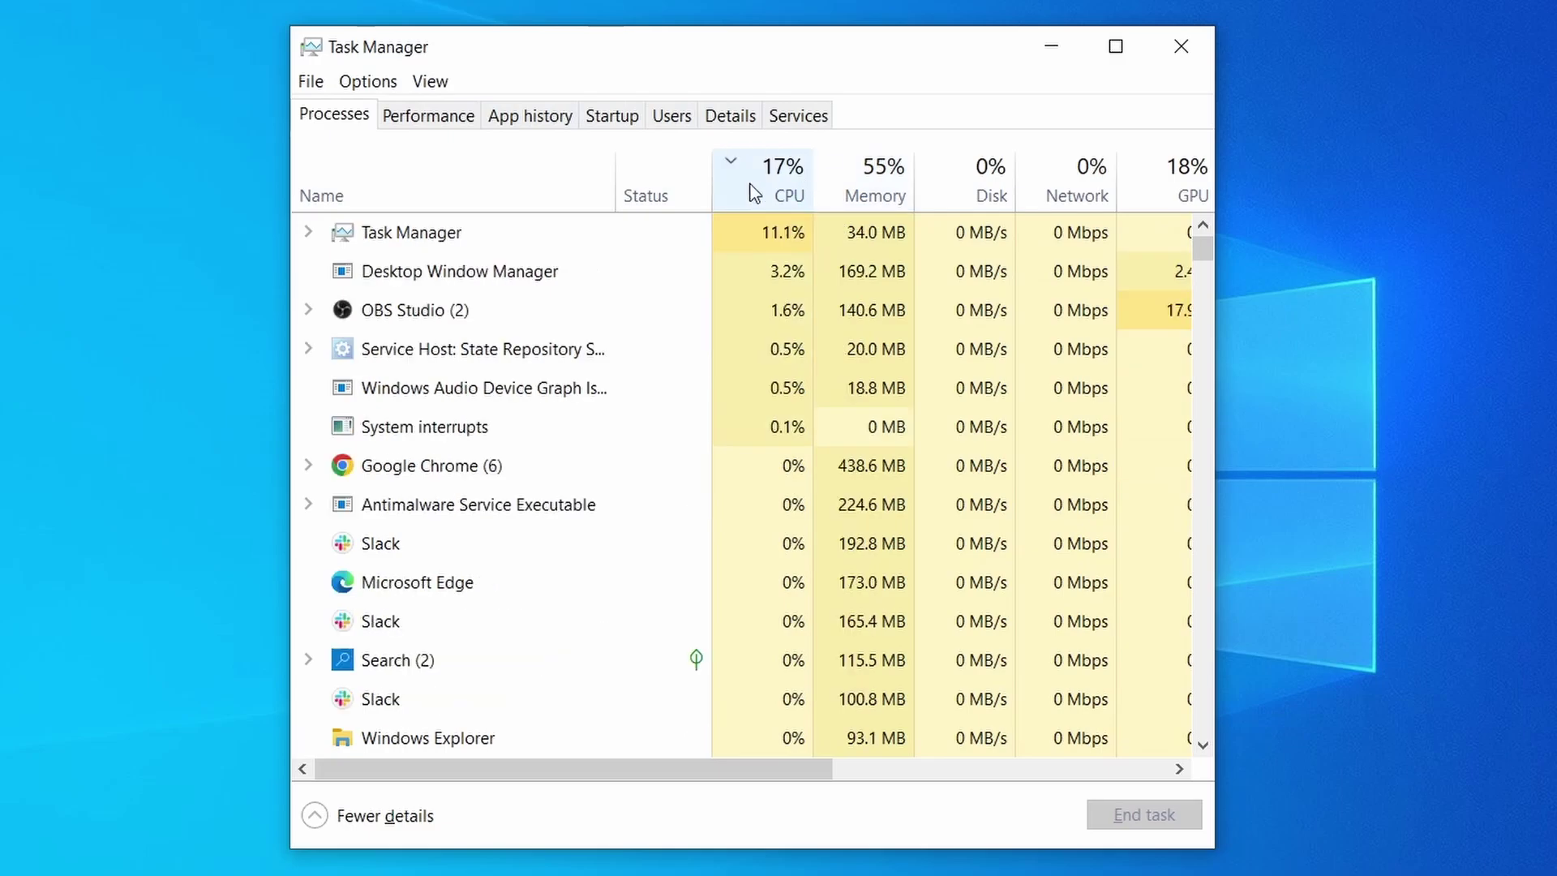
pyautogui.click(885, 178)
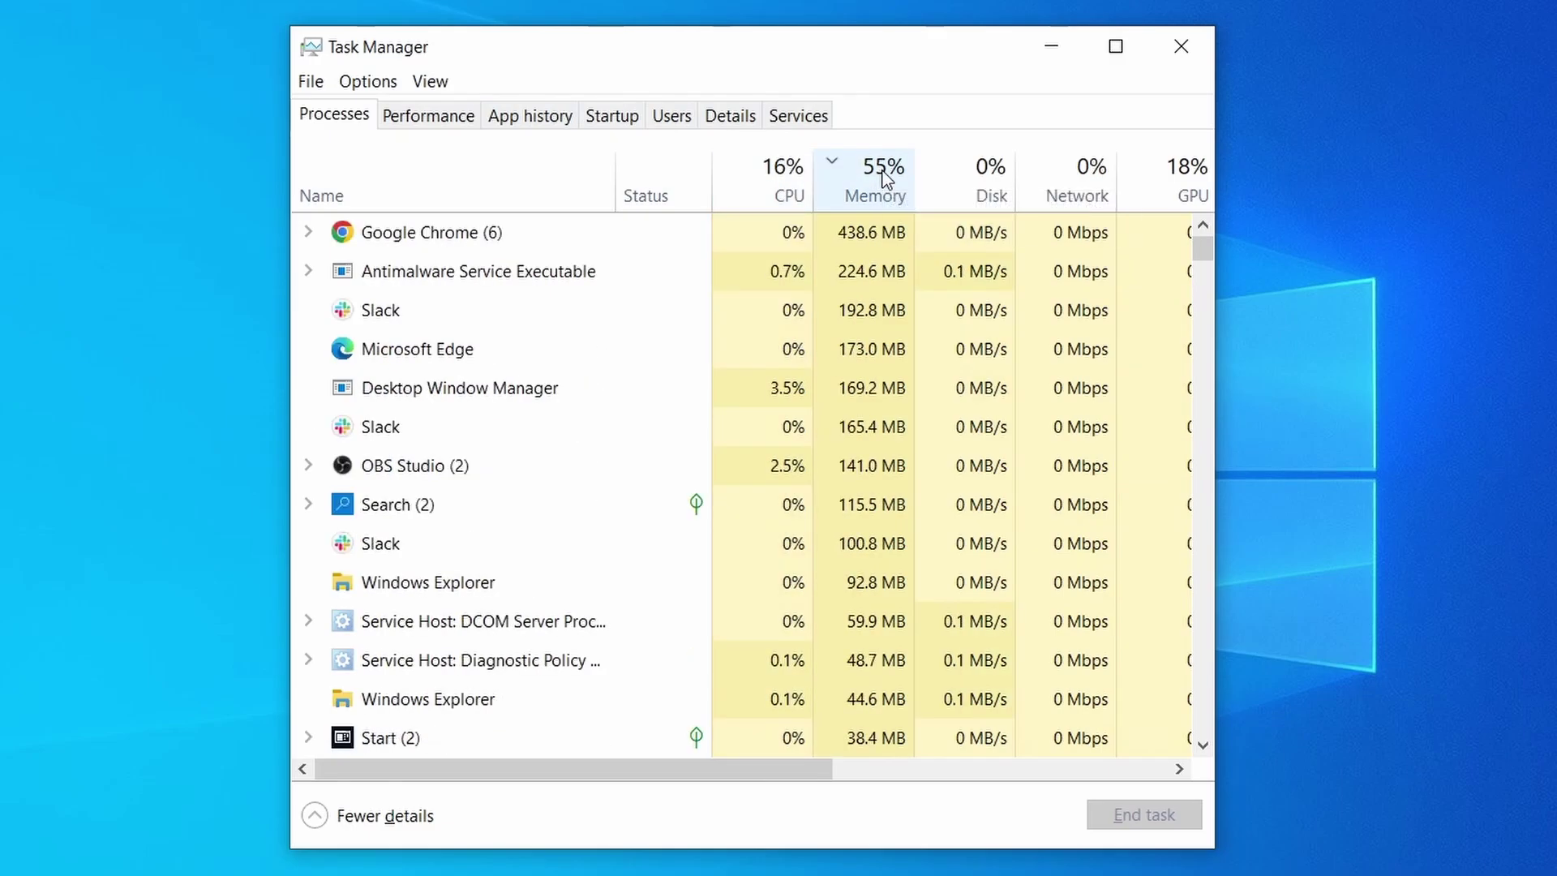
pyautogui.scroll(-2, 676, 546)
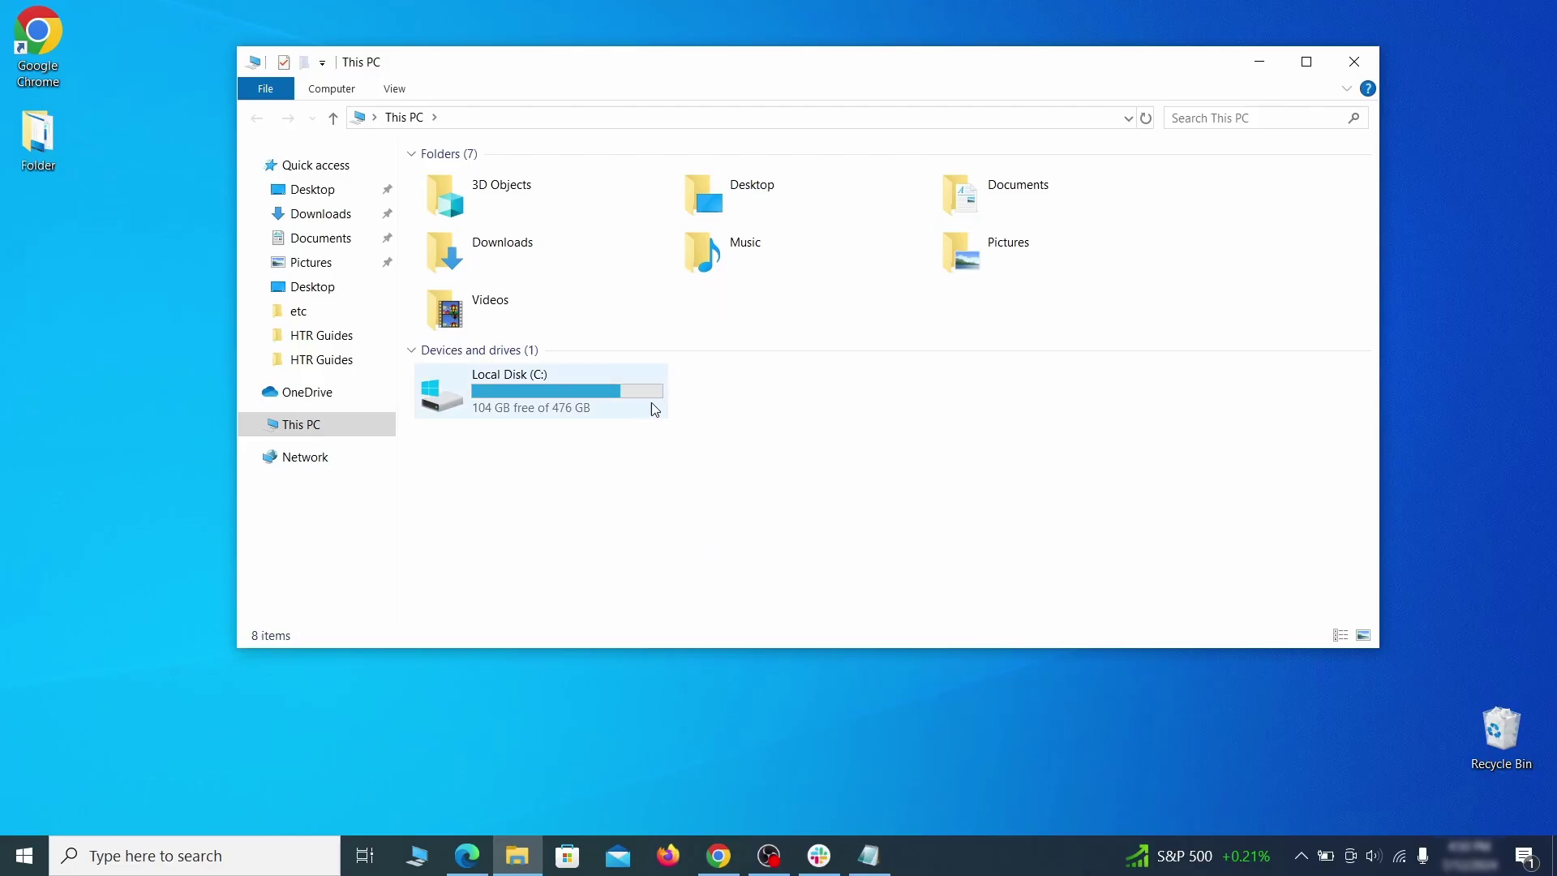
# Open the AppData\Roaming folder of the personal user profile on Local Disk (C:)
pyautogui.doubleClick(650, 404)
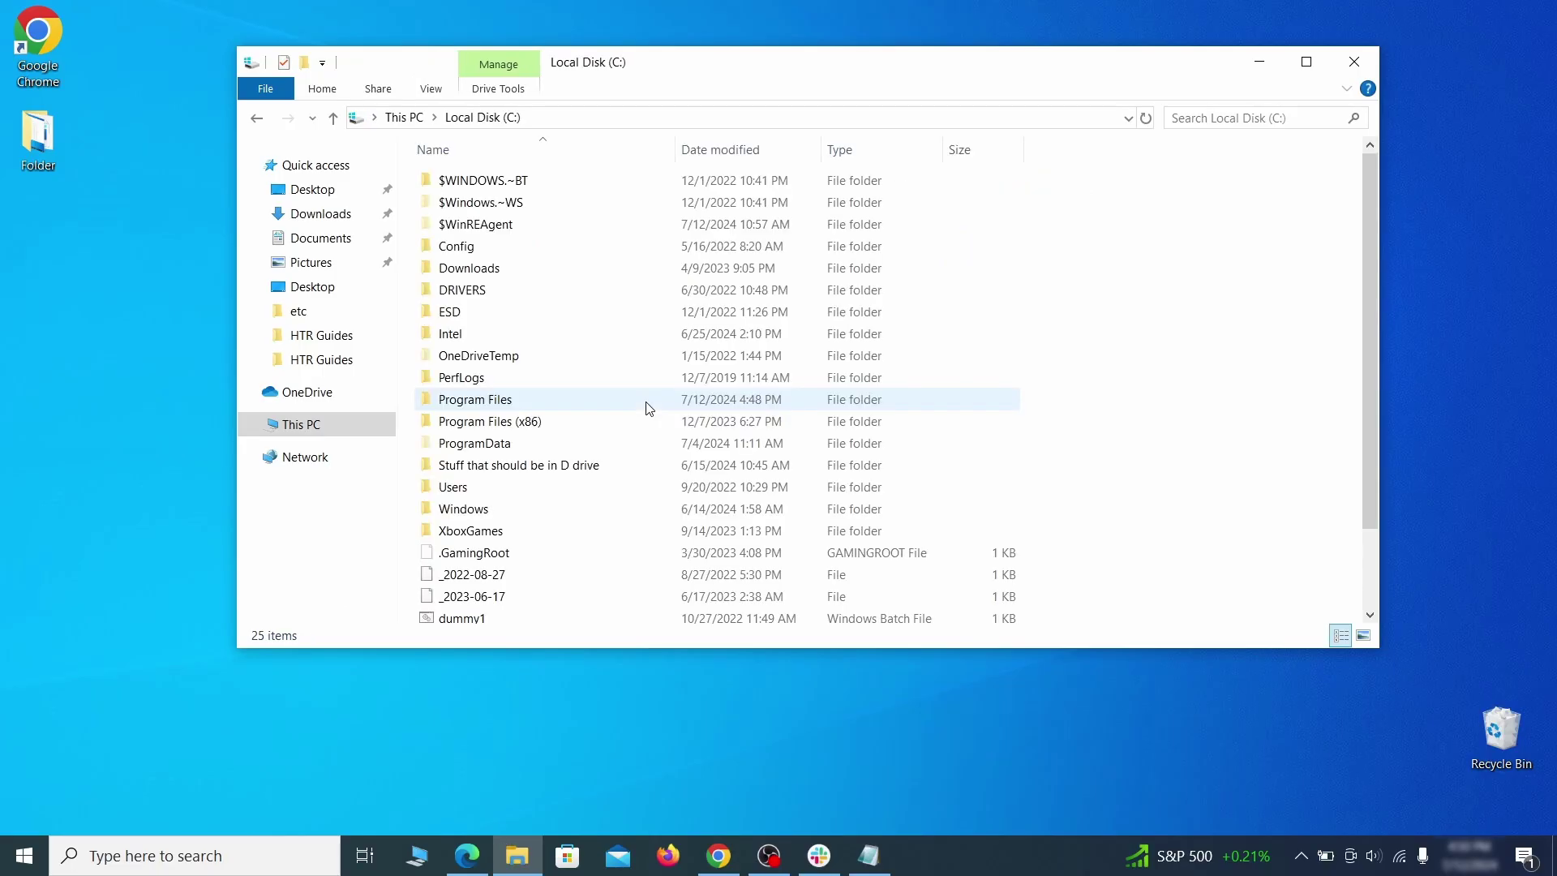
pyautogui.doubleClick(493, 489)
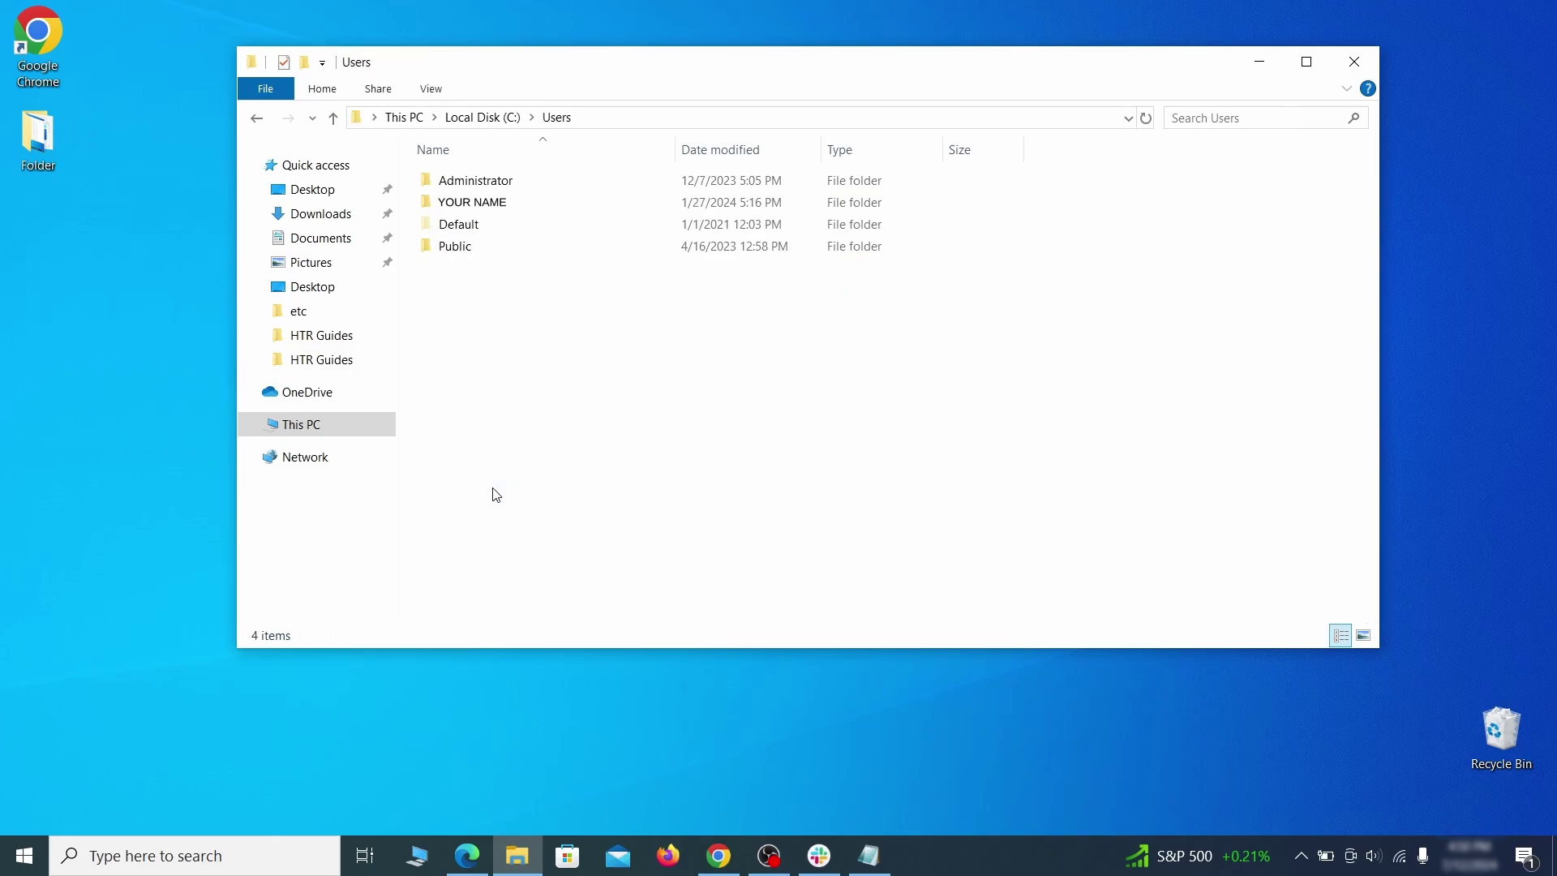
pyautogui.doubleClick(655, 211)
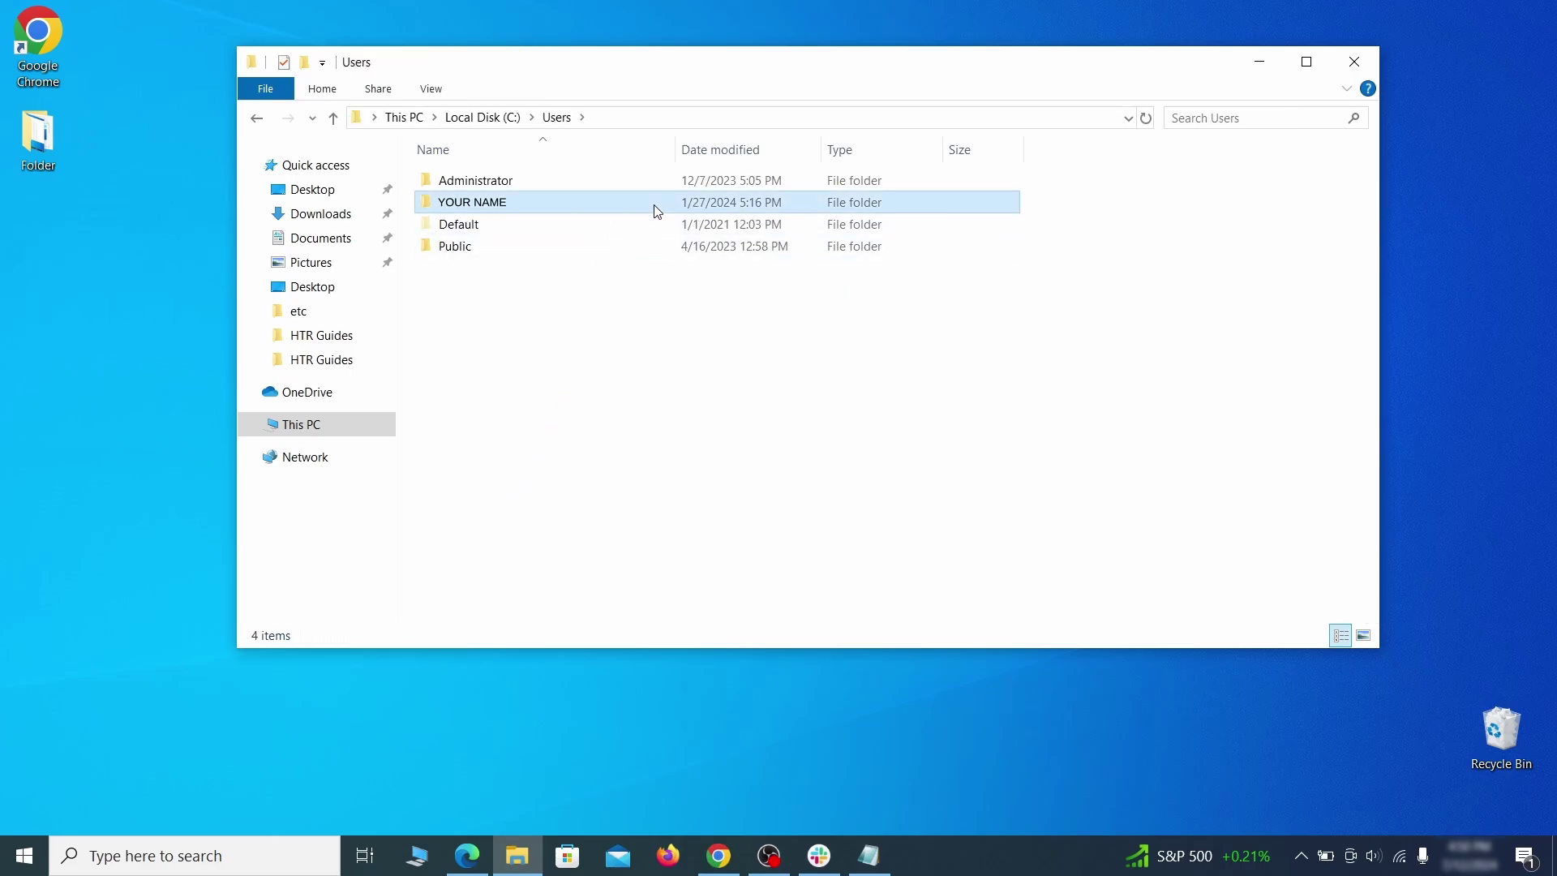
pyautogui.doubleClick(645, 292)
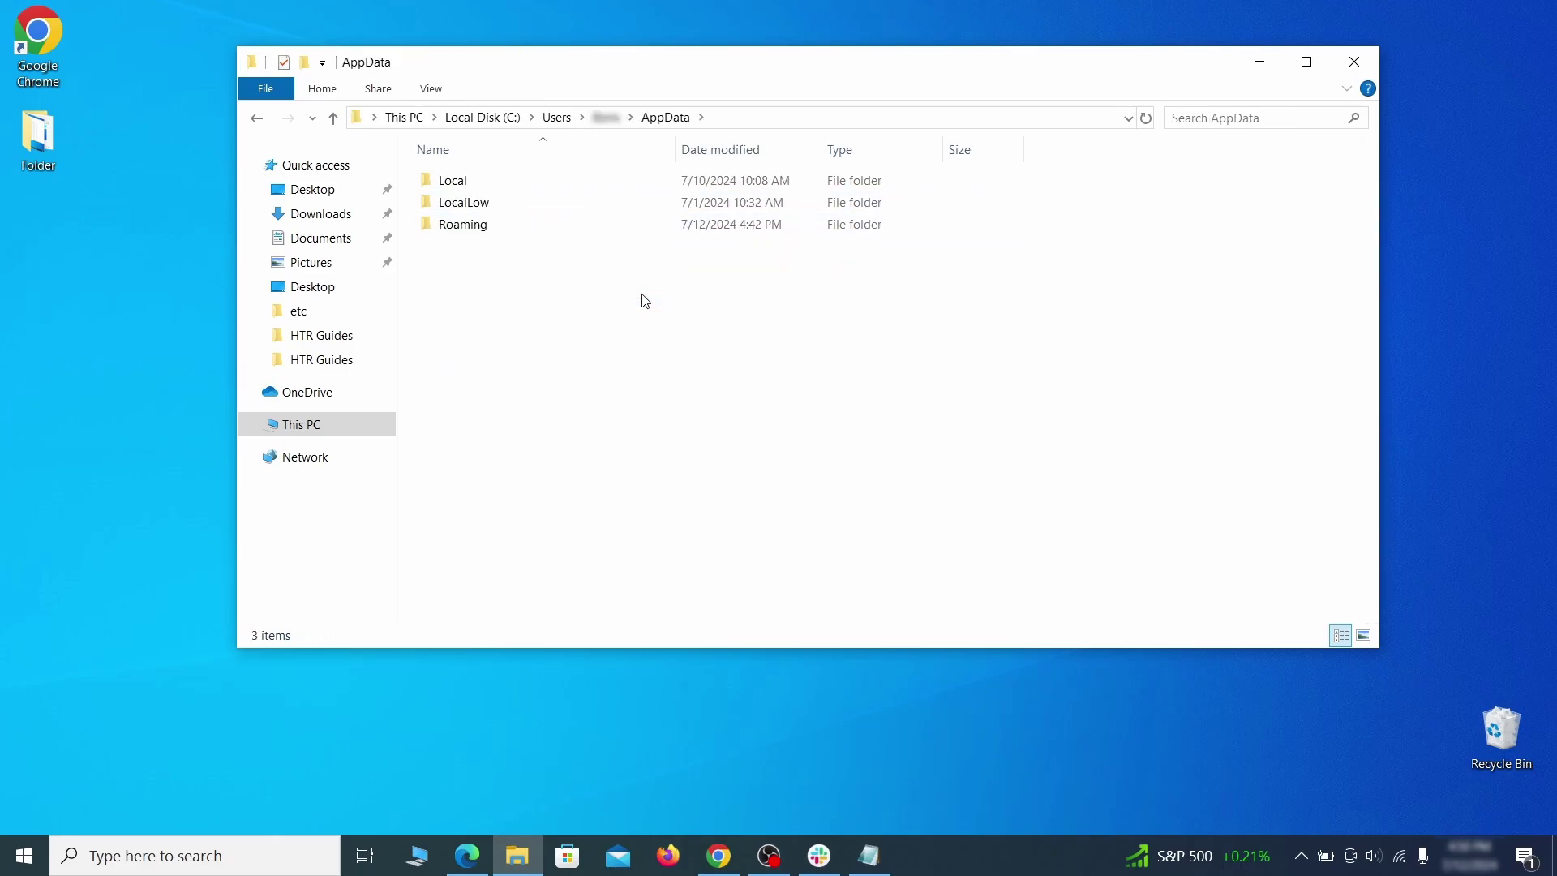
pyautogui.doubleClick(640, 227)
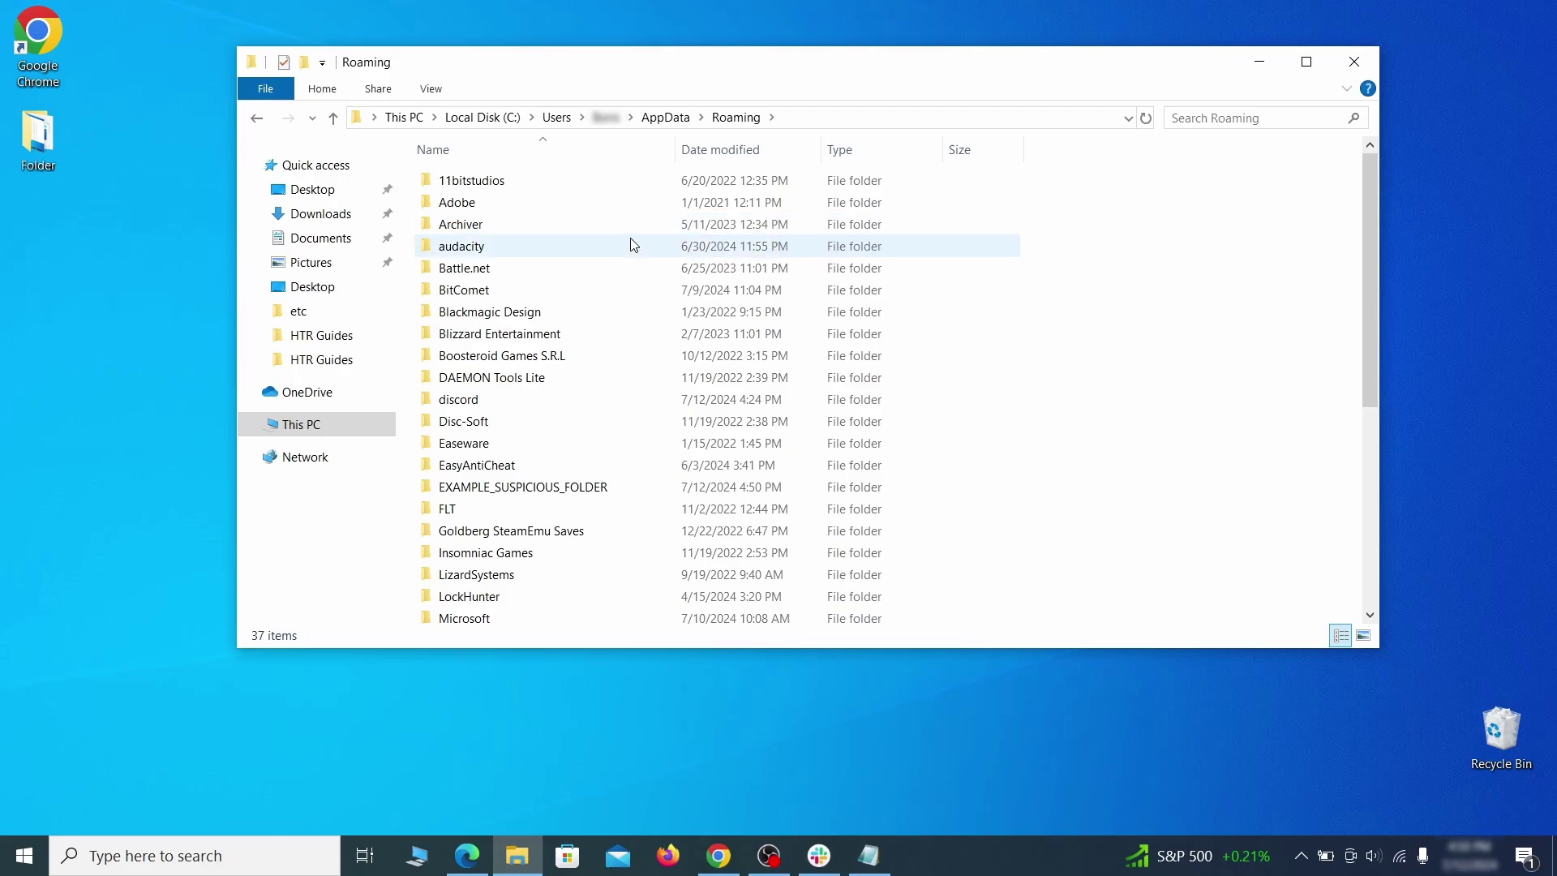
# Try to delete EXAMPLE_SUSPICIOUS_FOLDER from the Roaming folder with a regular deletion
pyautogui.scroll(-1, 626, 276)
pyautogui.scroll(-1, 622, 290)
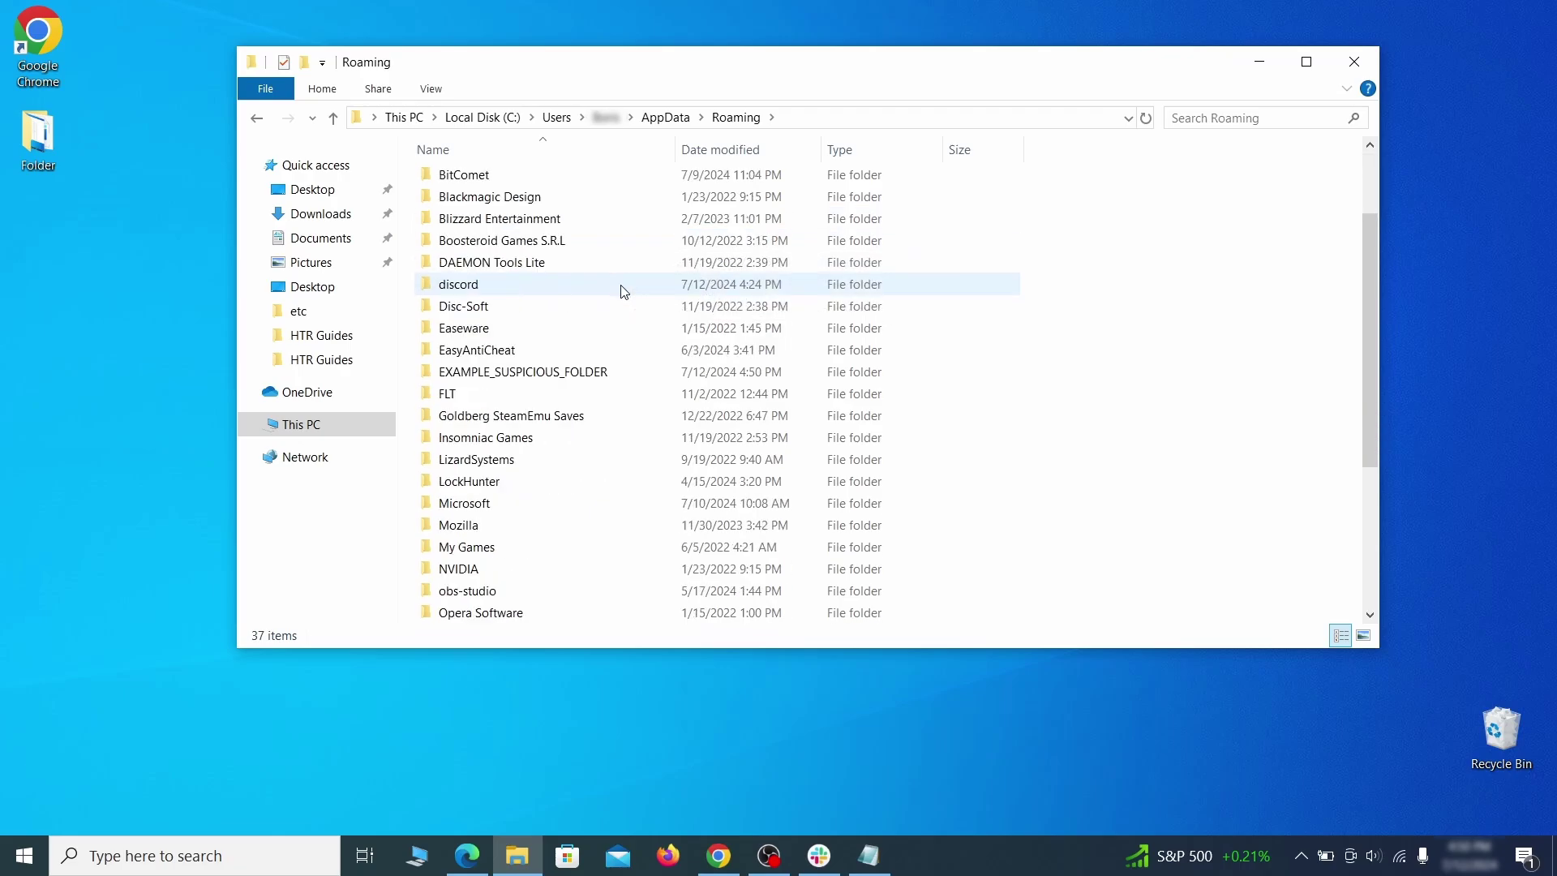
pyautogui.click(640, 376)
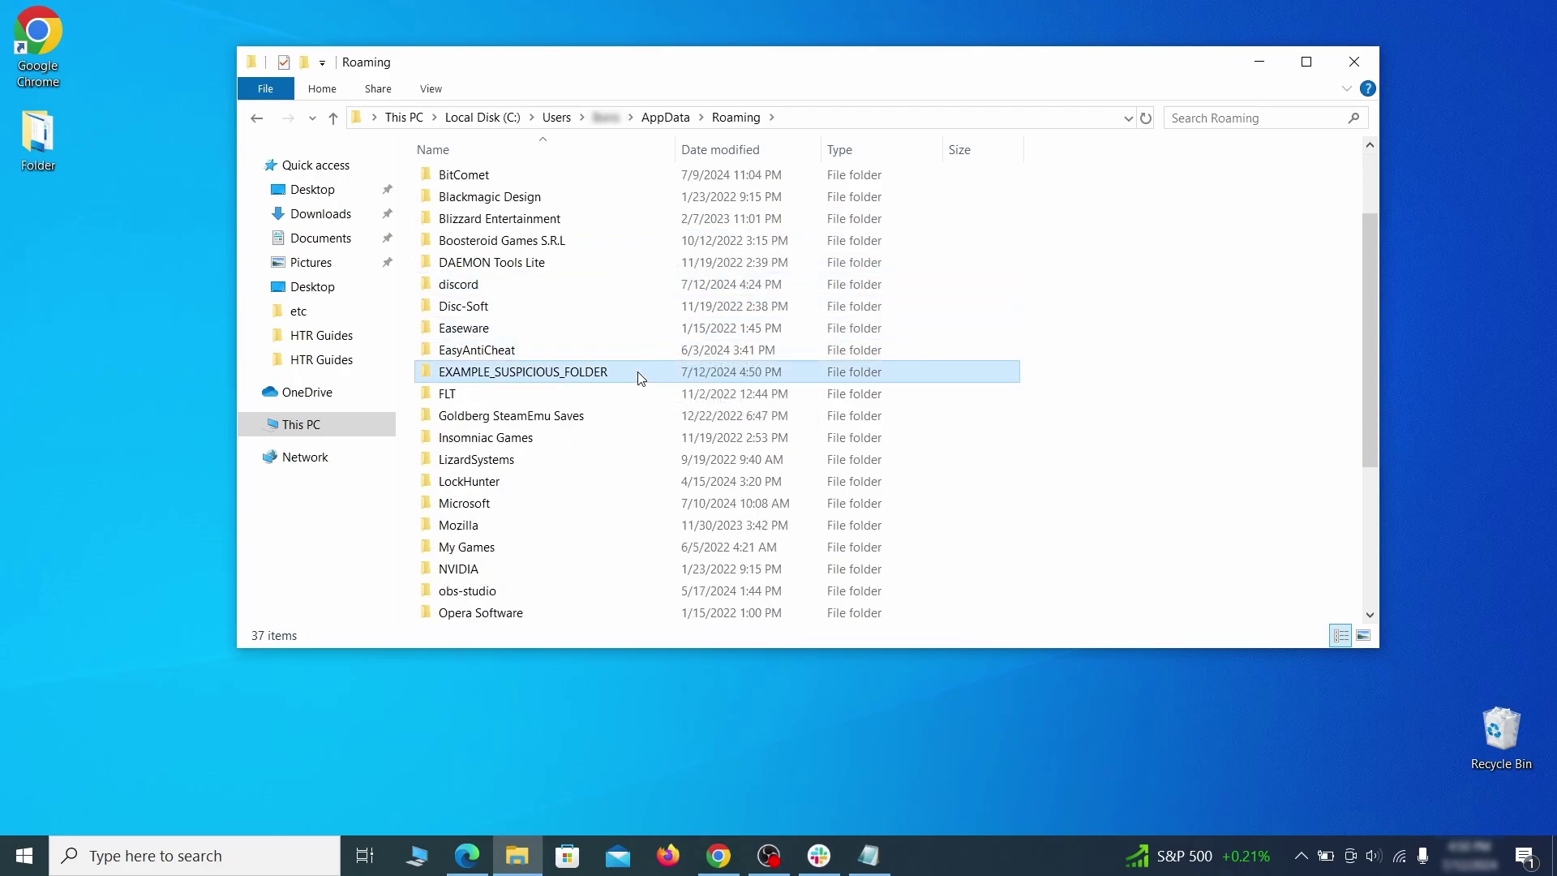
pyautogui.rightClick(694, 375)
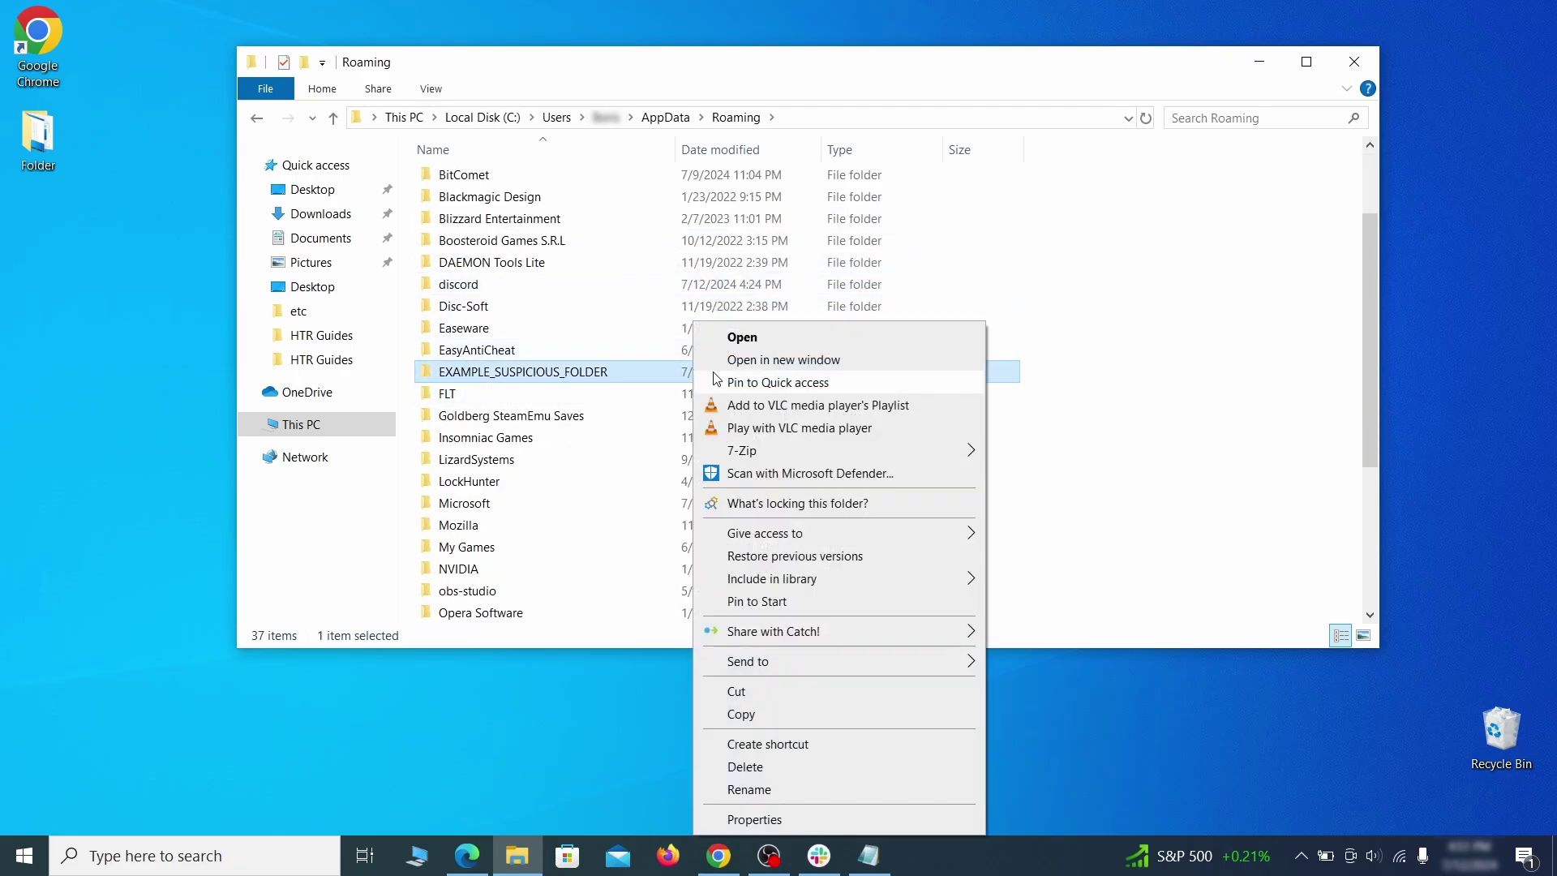
pyautogui.click(767, 768)
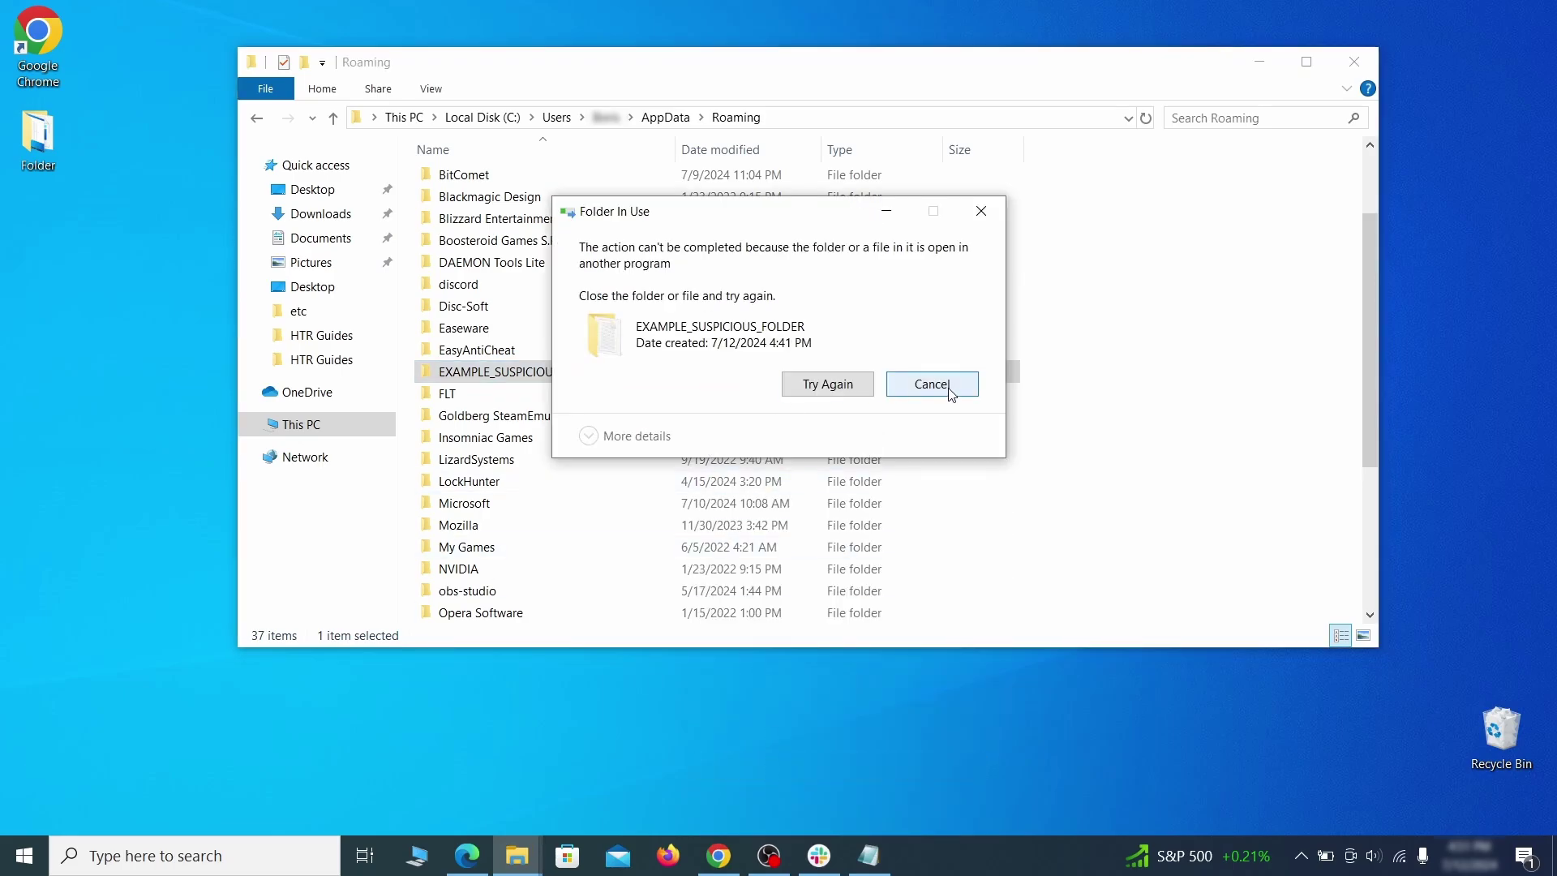
# Check what is locking EXAMPLE_SUSPICIOUS_FOLDER with LockHunter and have it delete the folder
pyautogui.rightClick(661, 372)
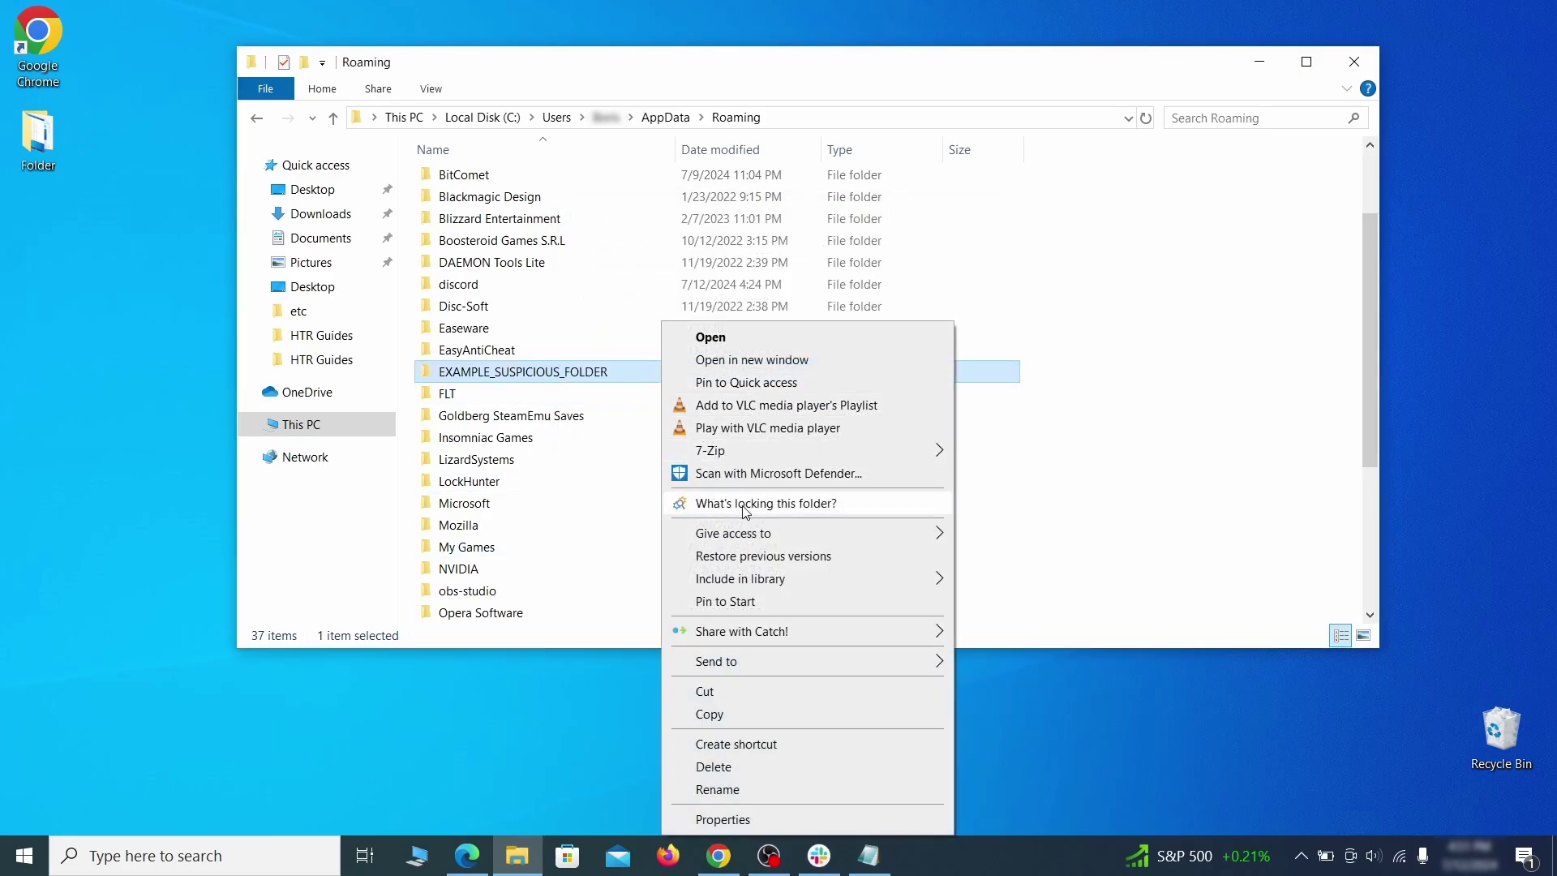
pyautogui.click(842, 510)
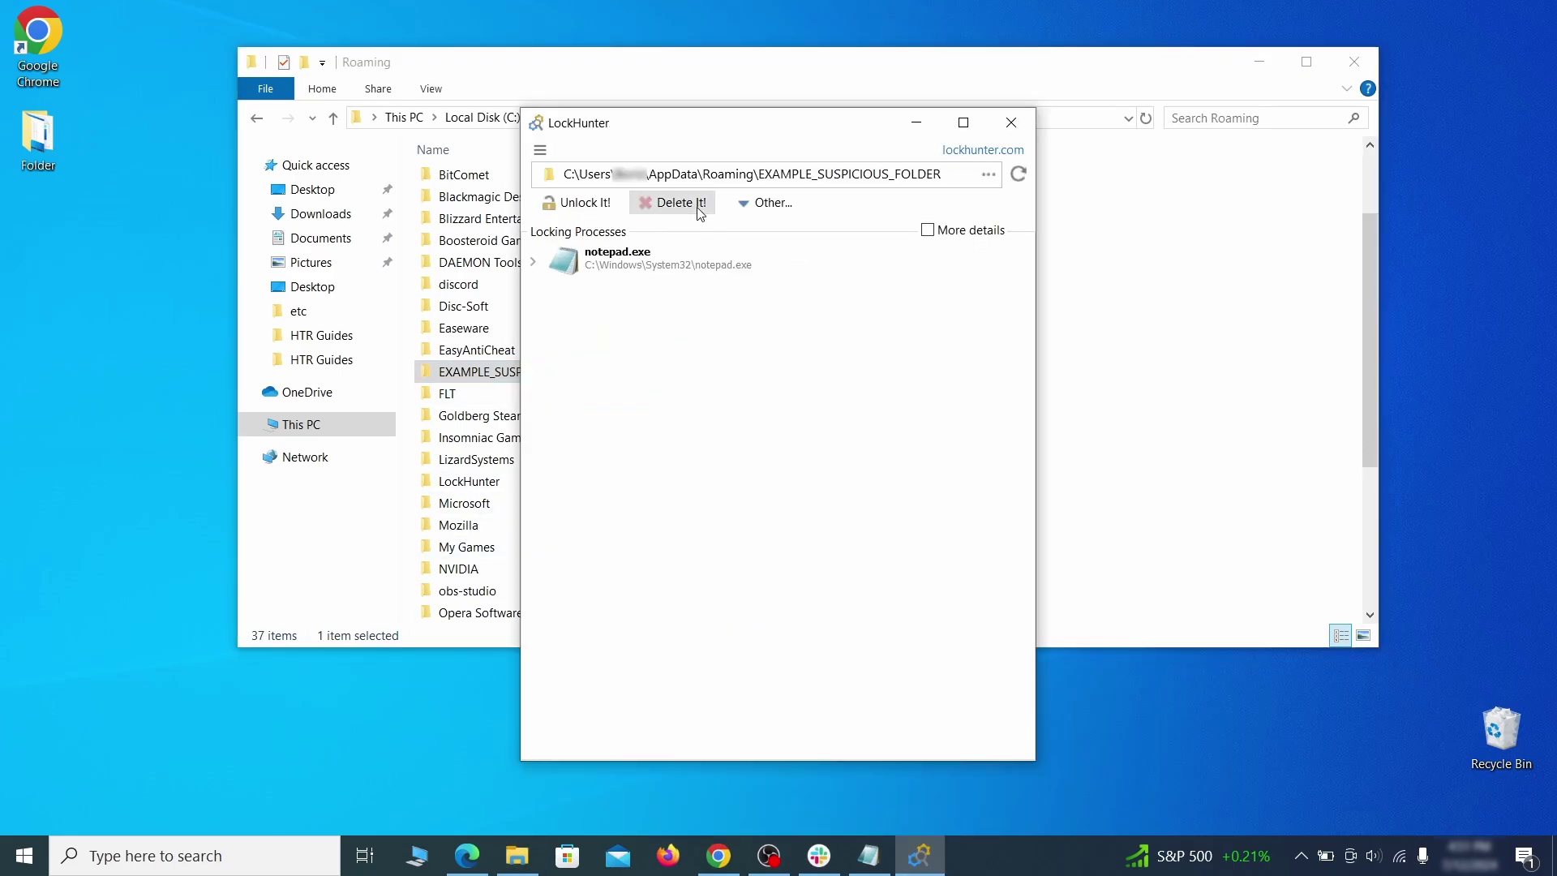
pyautogui.click(700, 213)
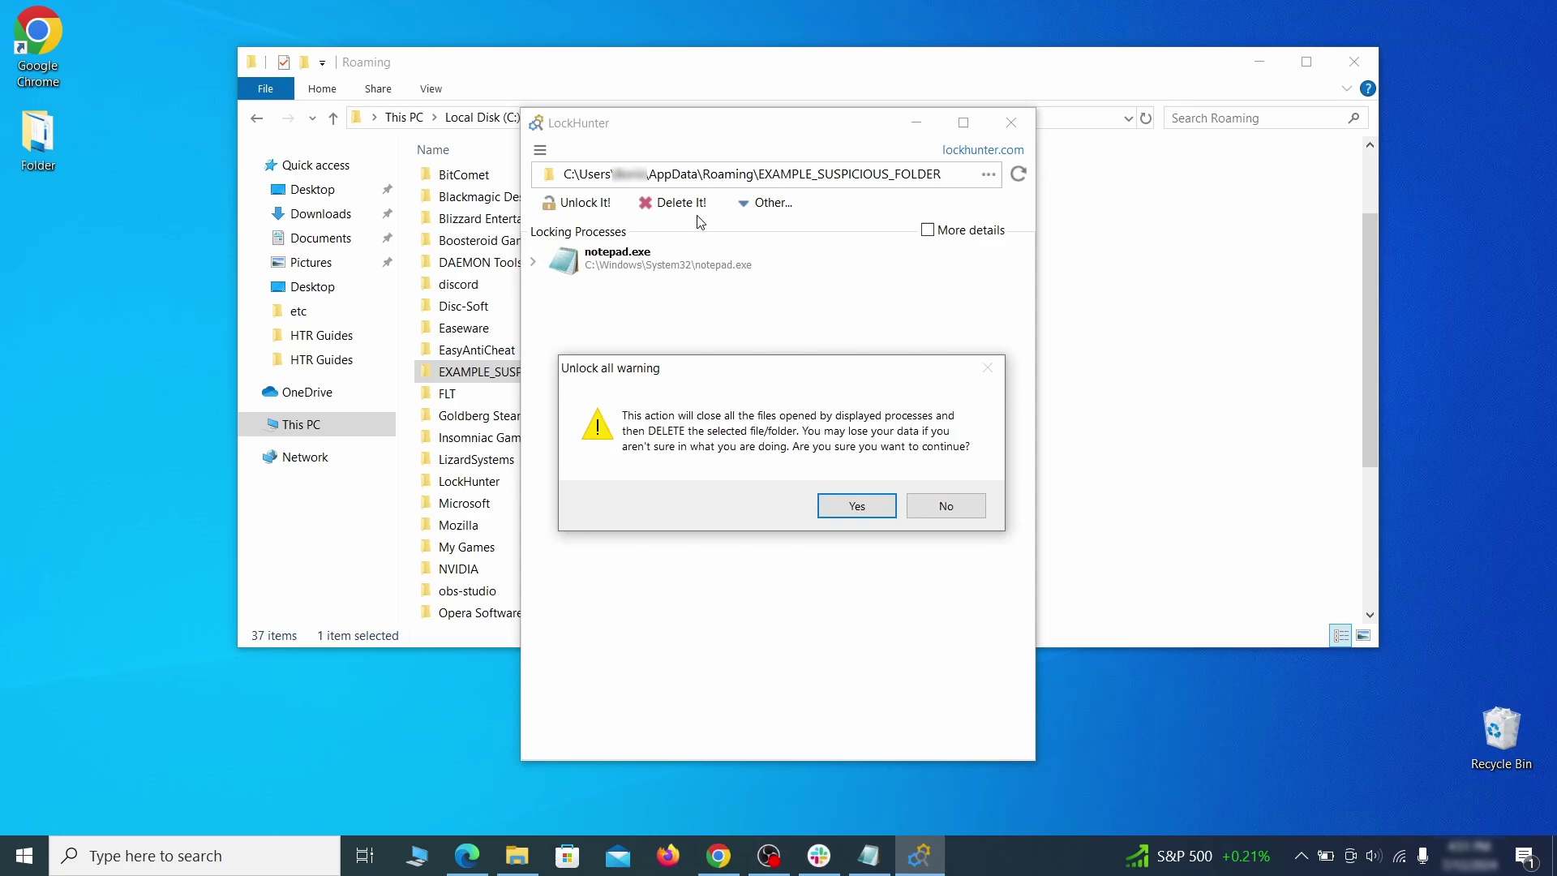
pyautogui.click(843, 508)
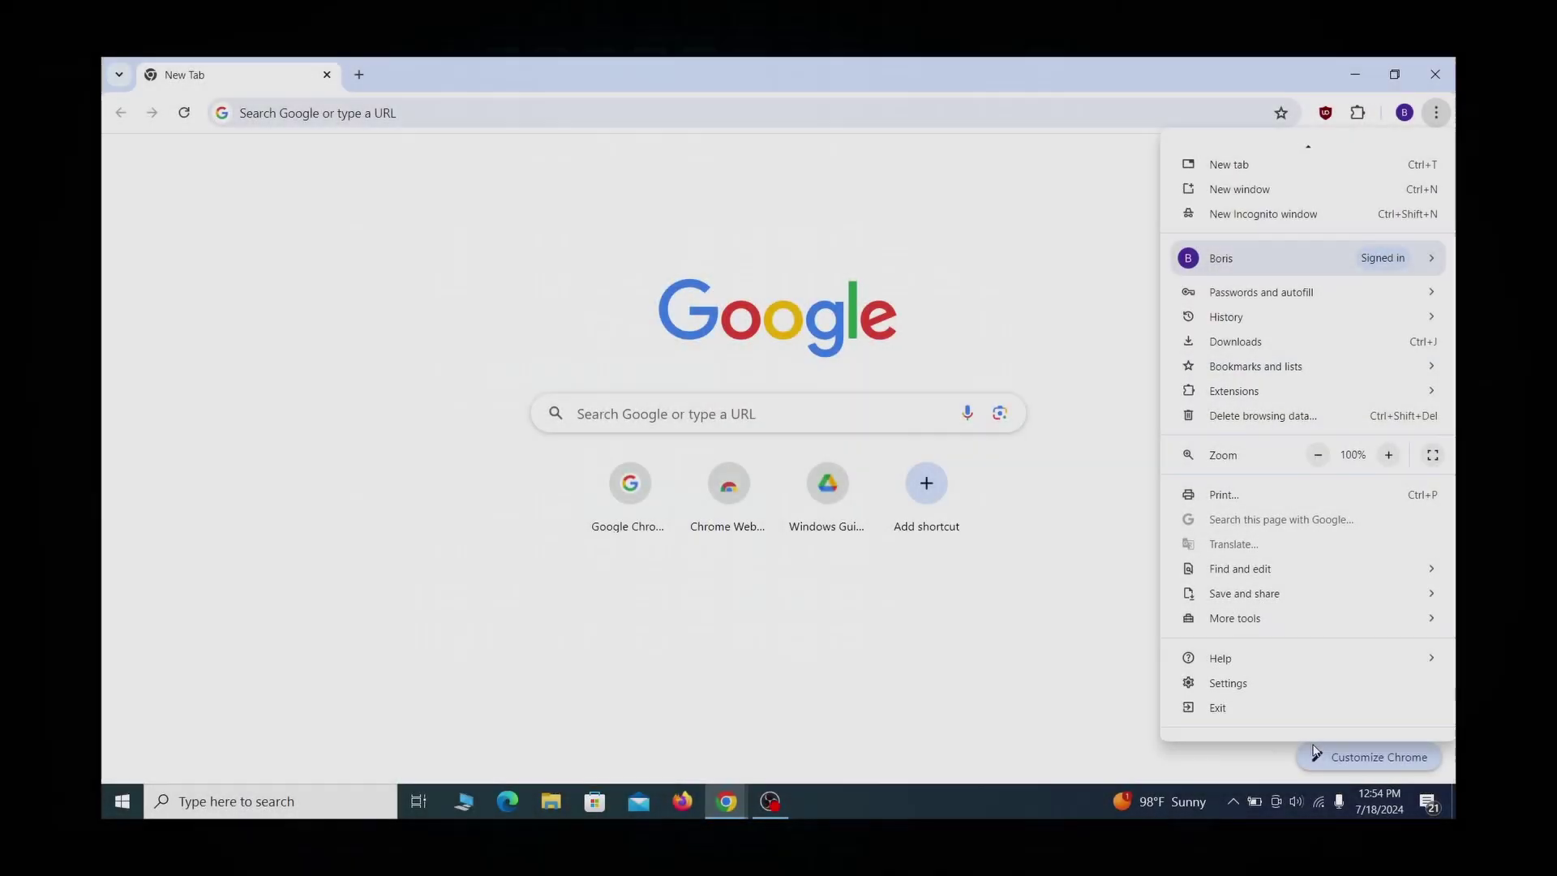
# Open the settings page of Google Chrome
pyautogui.click(1279, 719)
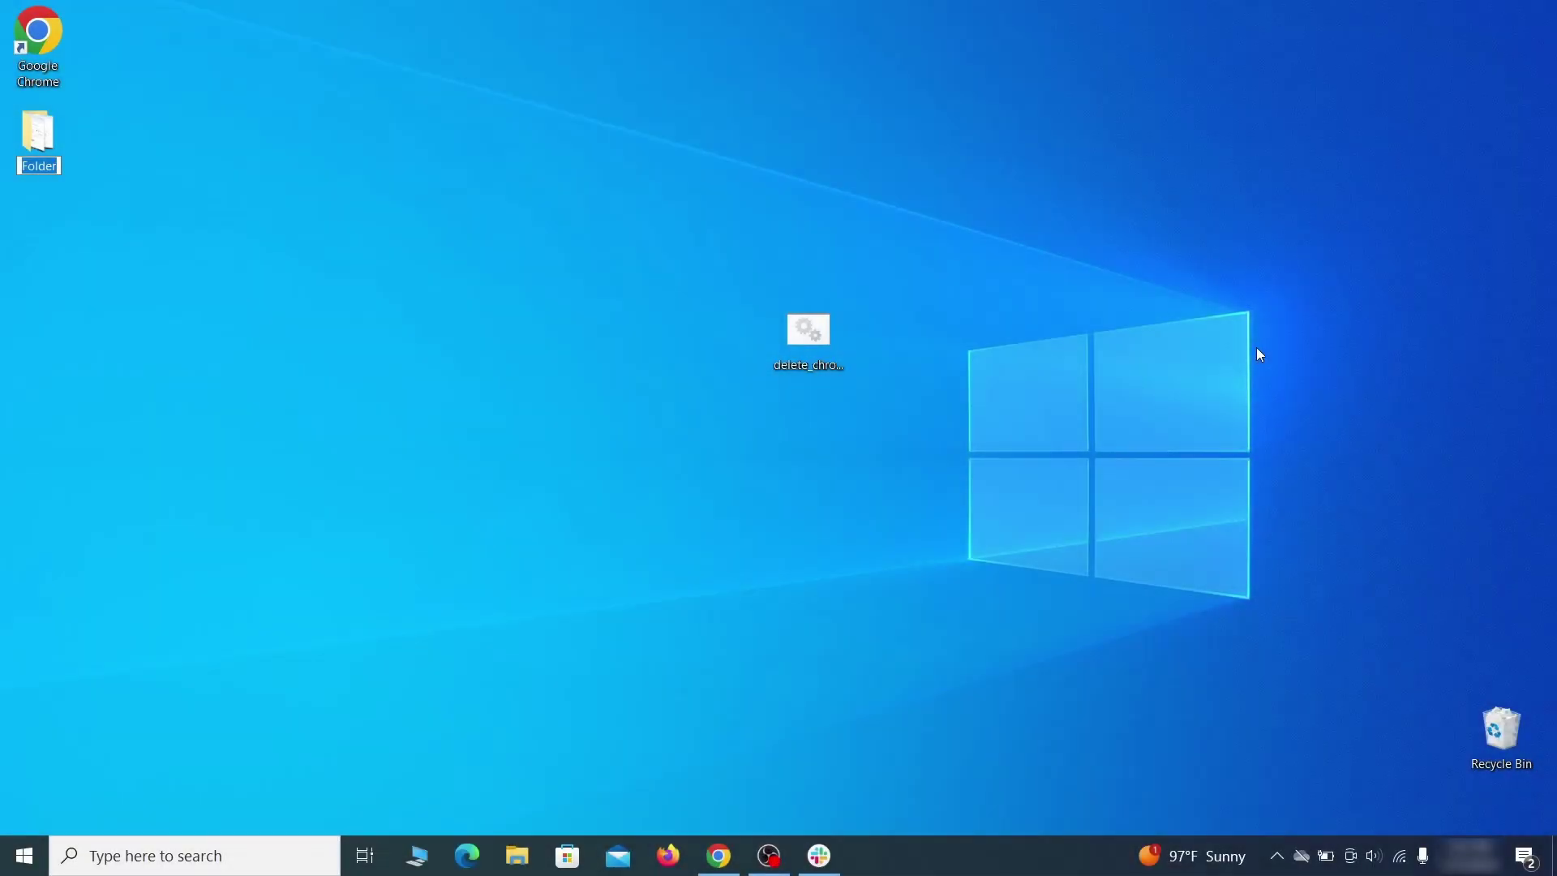
# Open the Local Group Policy Editor and select Administrative Templates under Computer Configuration
pyautogui.press('super')
pyautogui.write('edit group policy')
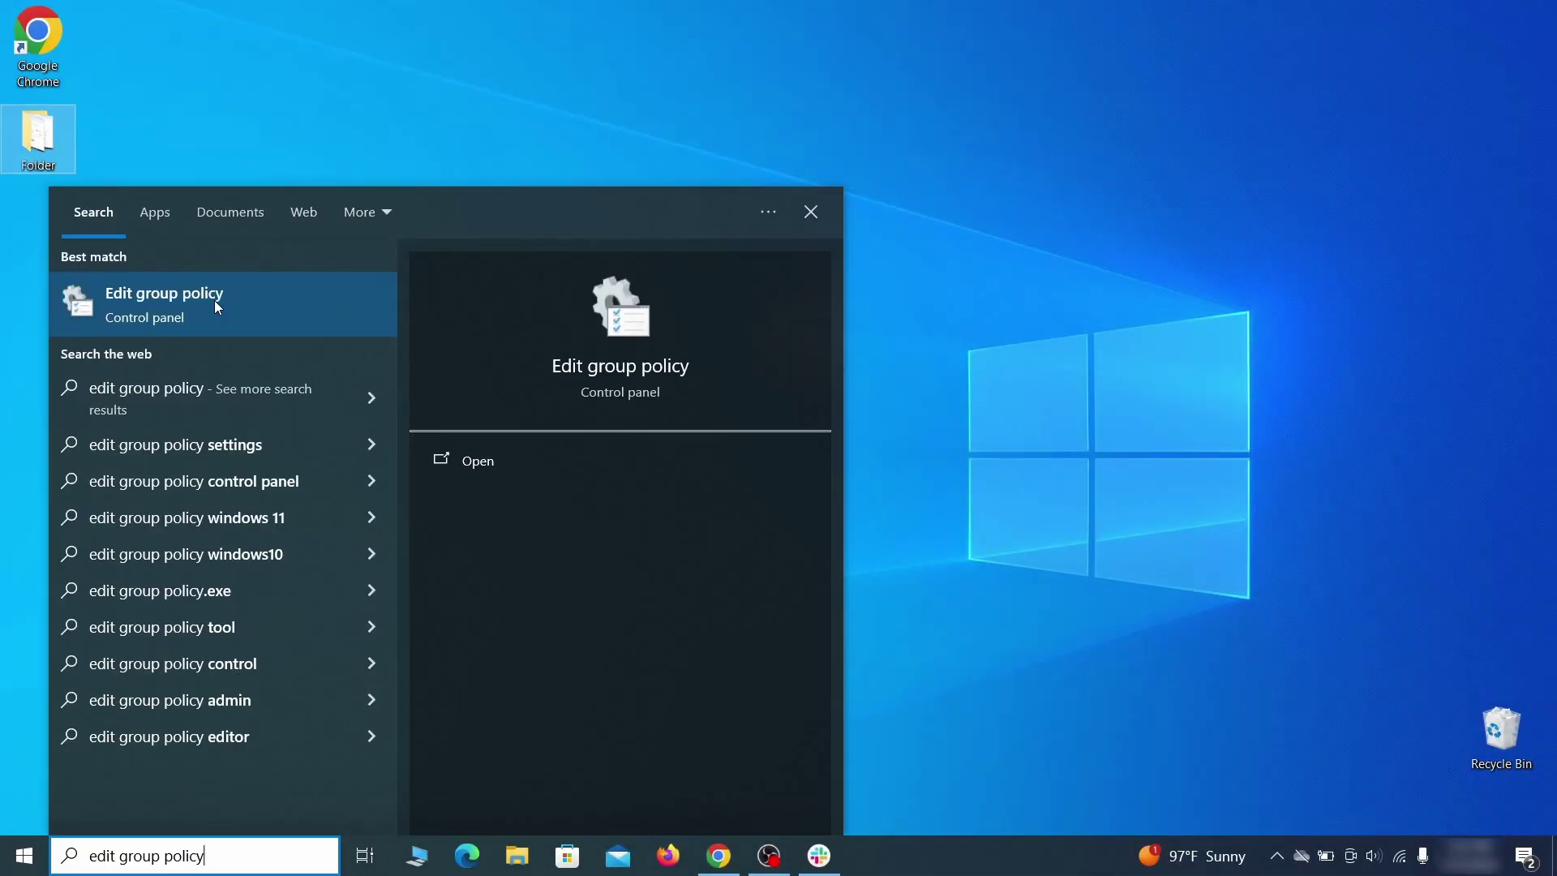
pyautogui.click(209, 305)
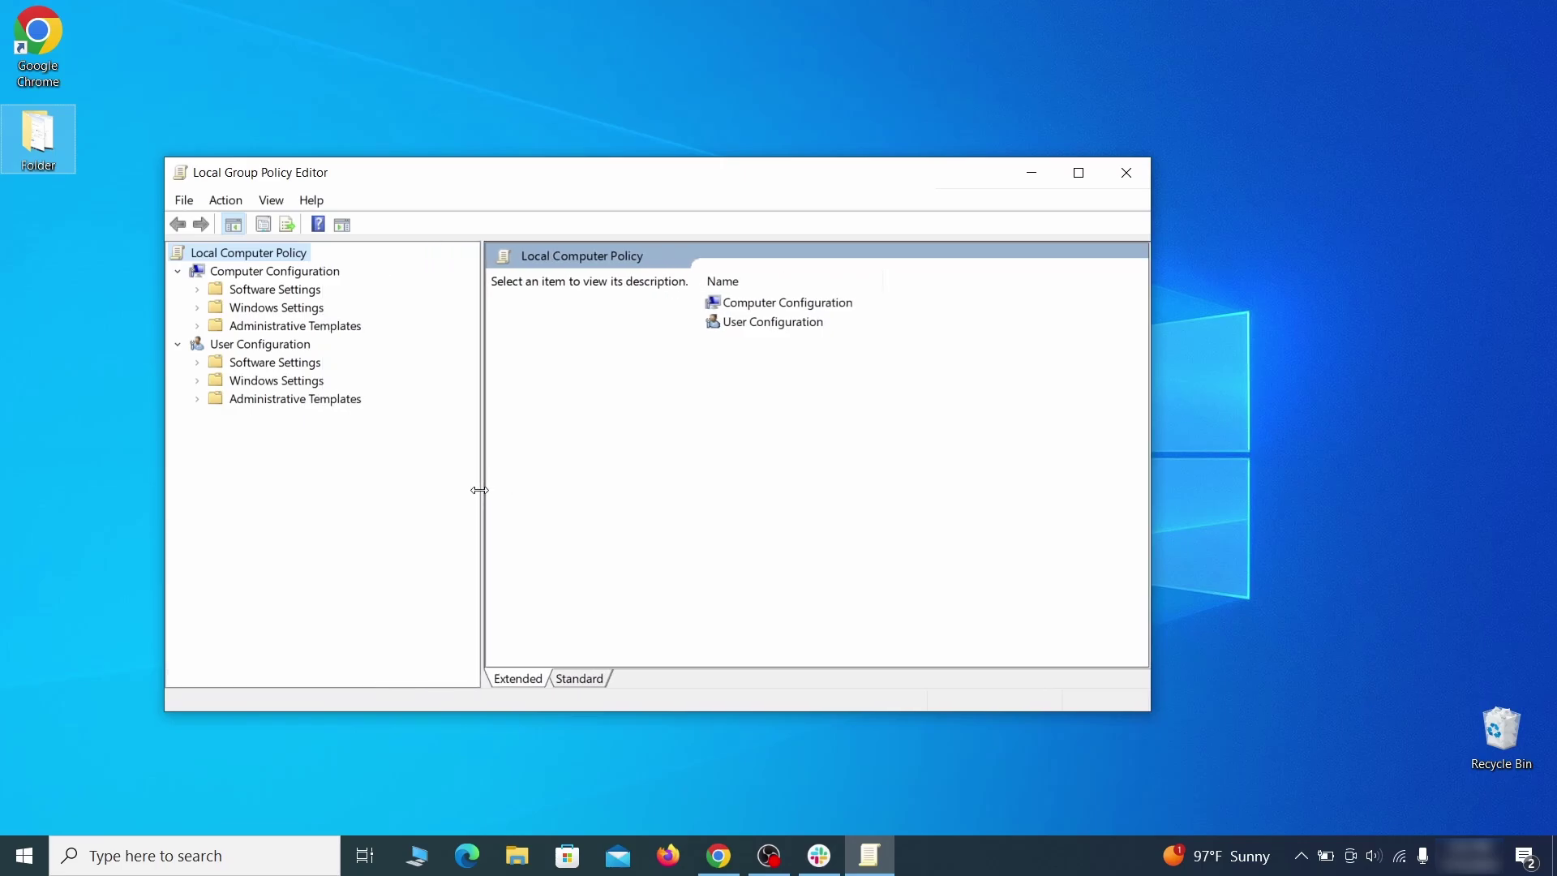
pyautogui.click(256, 275)
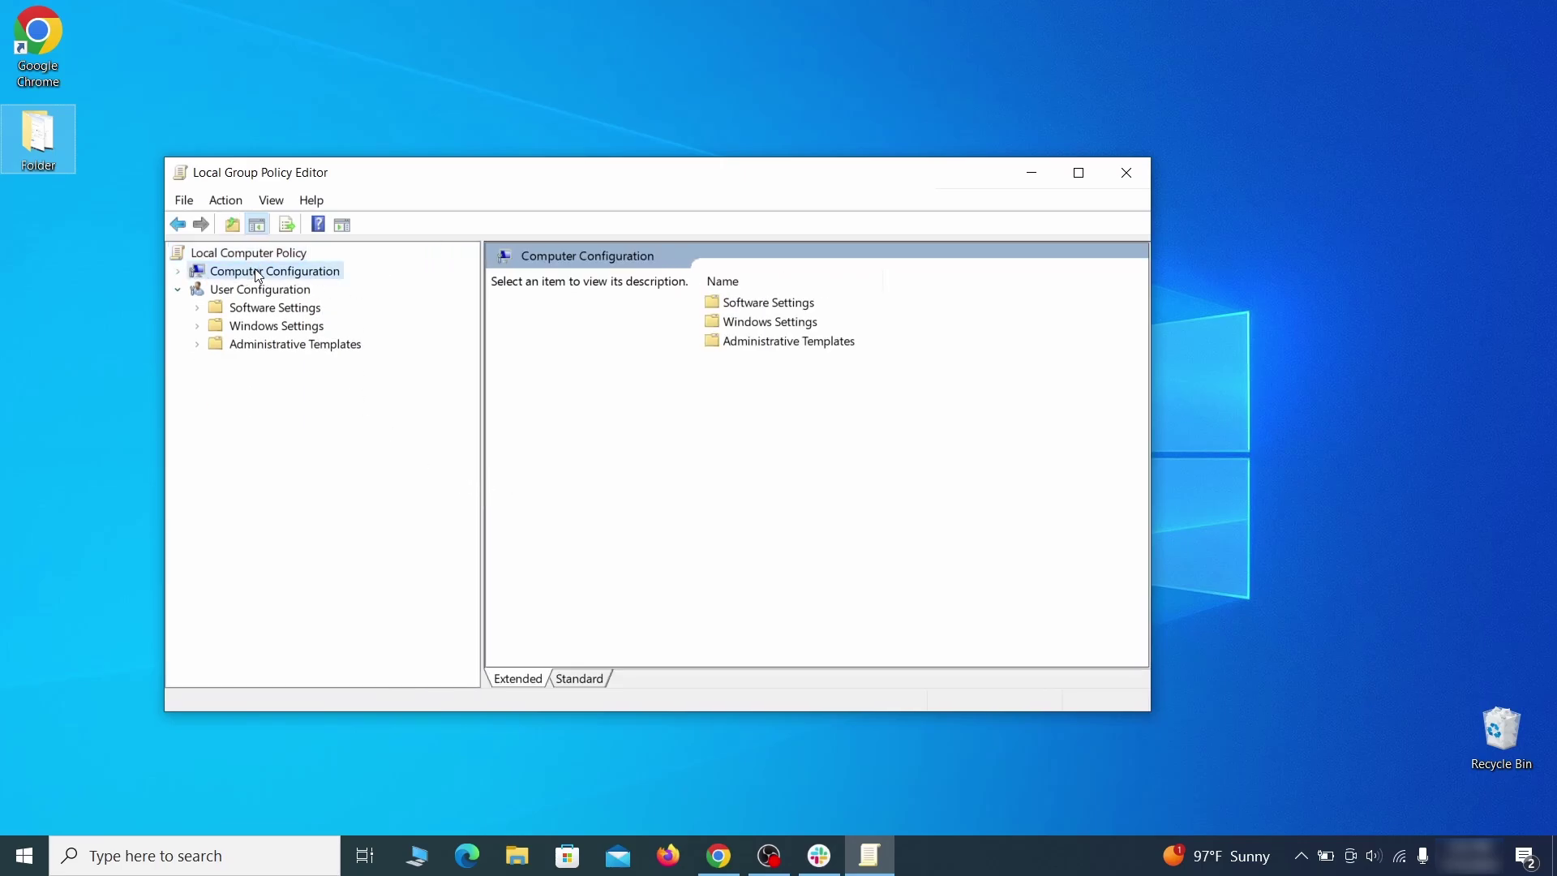
pyautogui.click(346, 327)
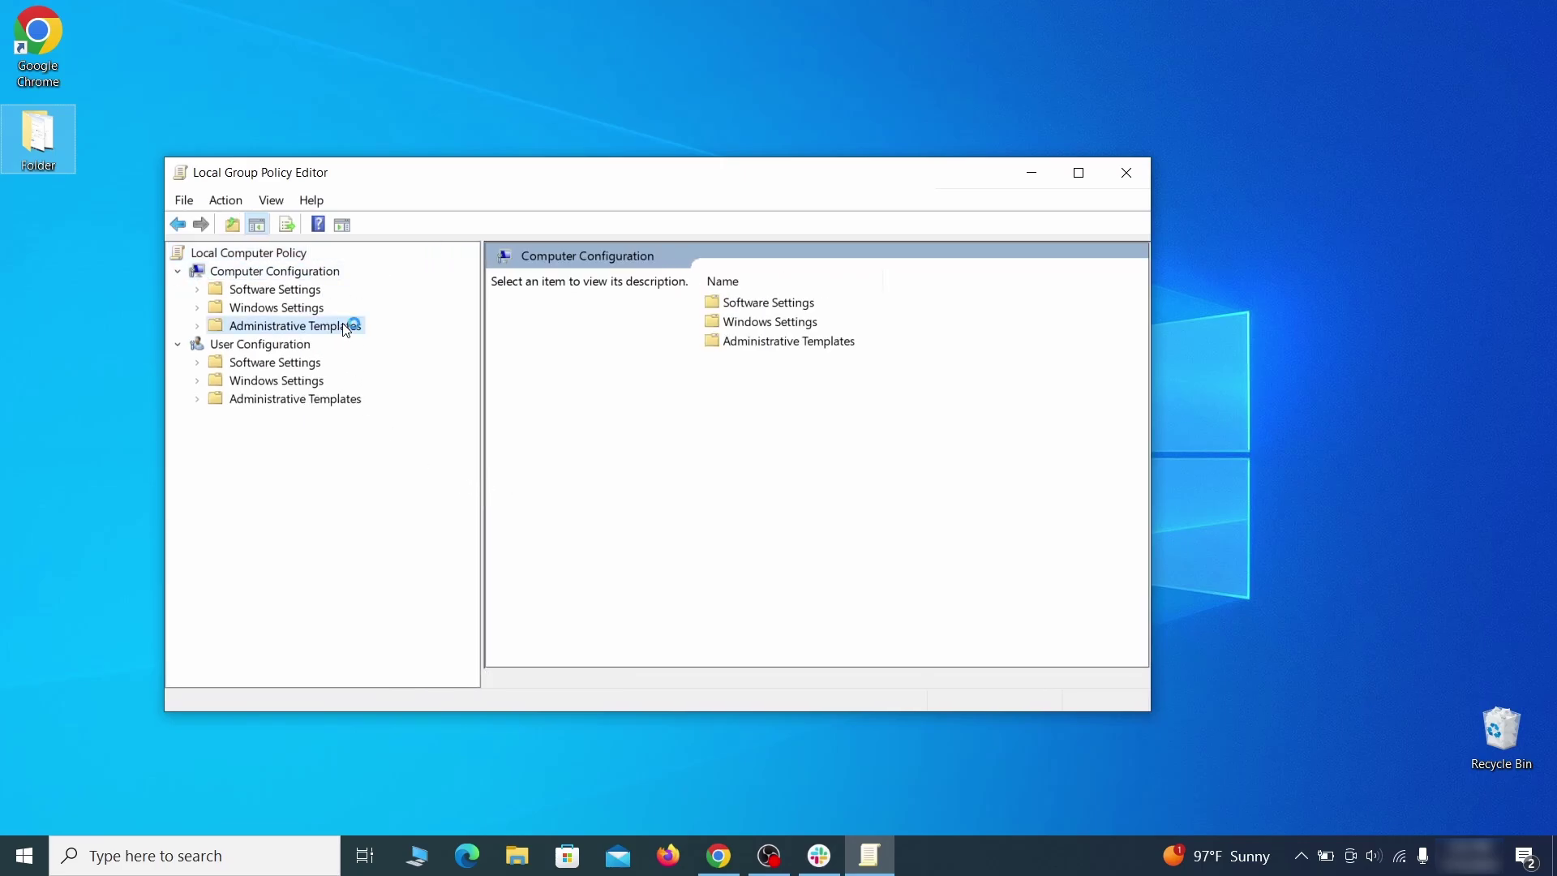
# Remove the chrome policy template from the Administrative Templates and close the Group Policy Editor
pyautogui.rightClick(346, 326)
pyautogui.click(498, 341)
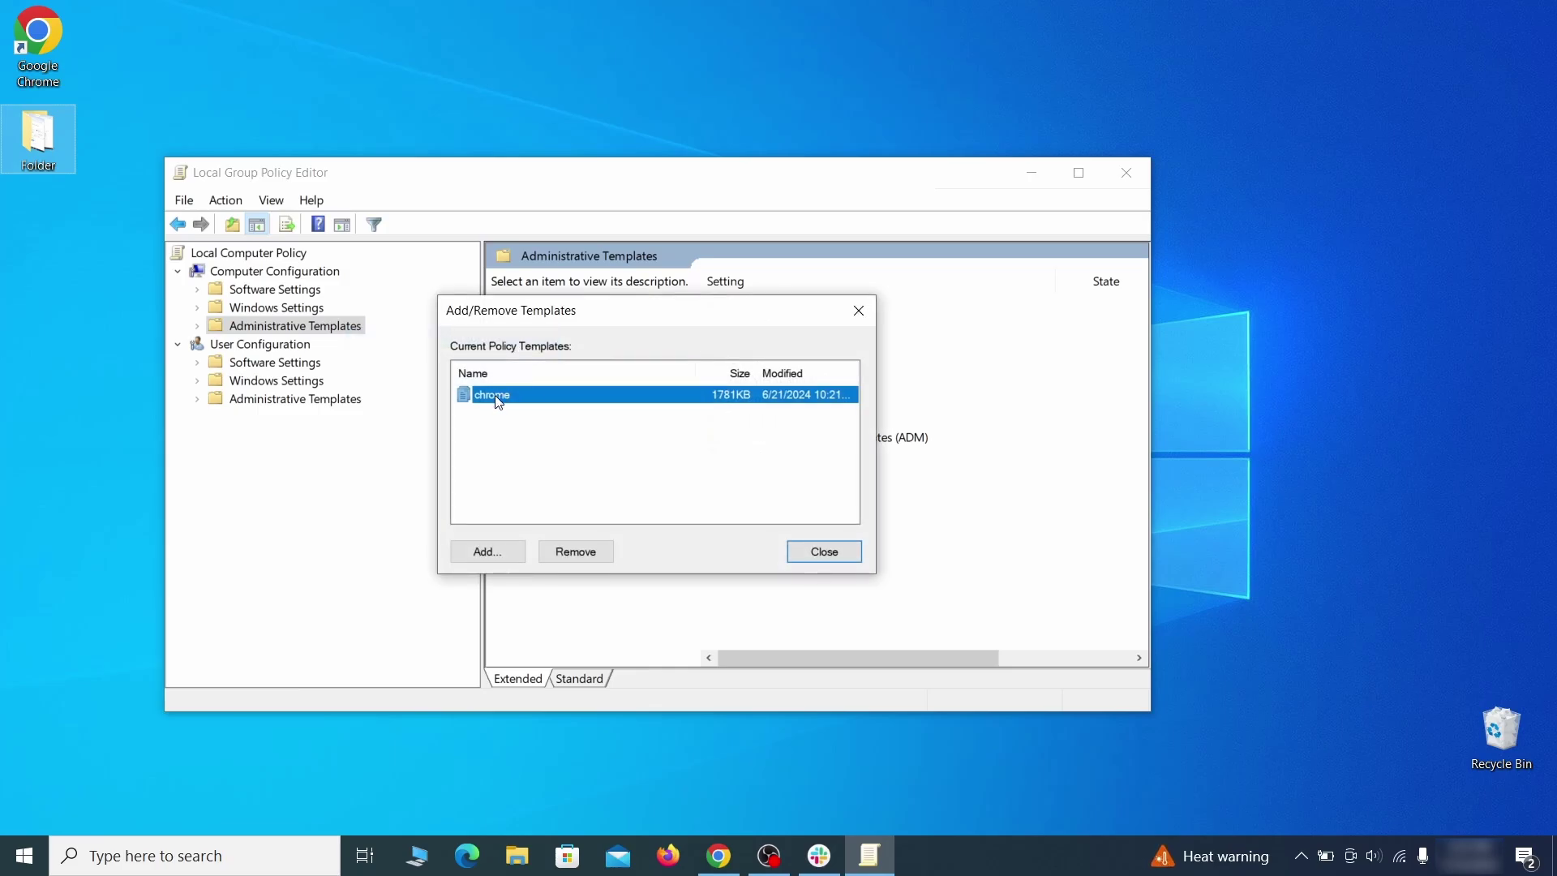
pyautogui.click(590, 554)
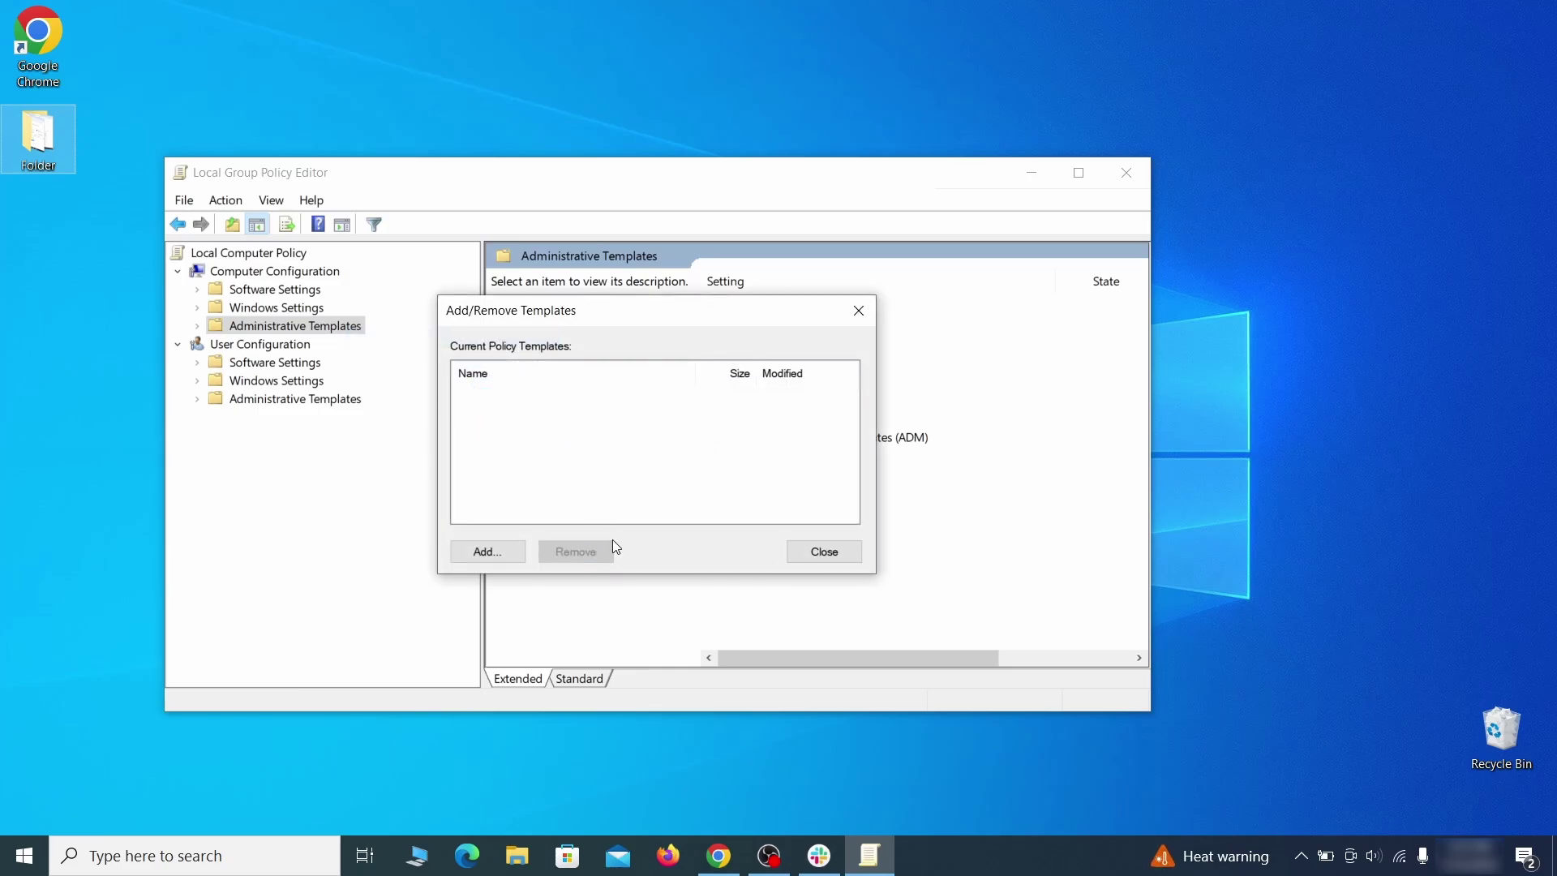
pyautogui.click(837, 549)
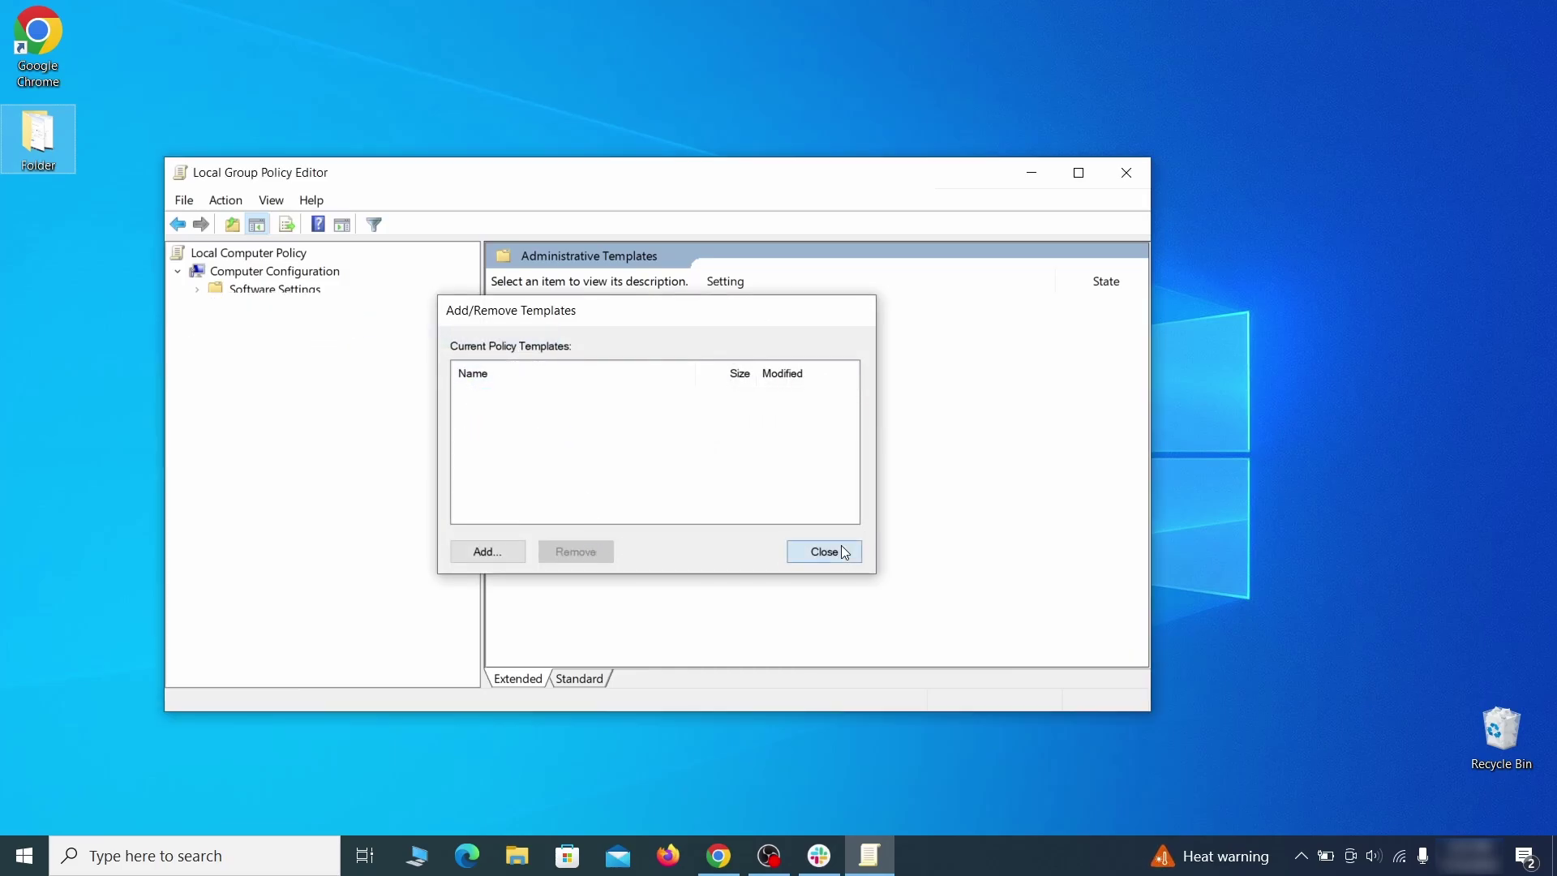
pyautogui.click(1128, 174)
# Restart the computer and open Chrome's main menu to check whether the browser is still managed
pyautogui.click(24, 856)
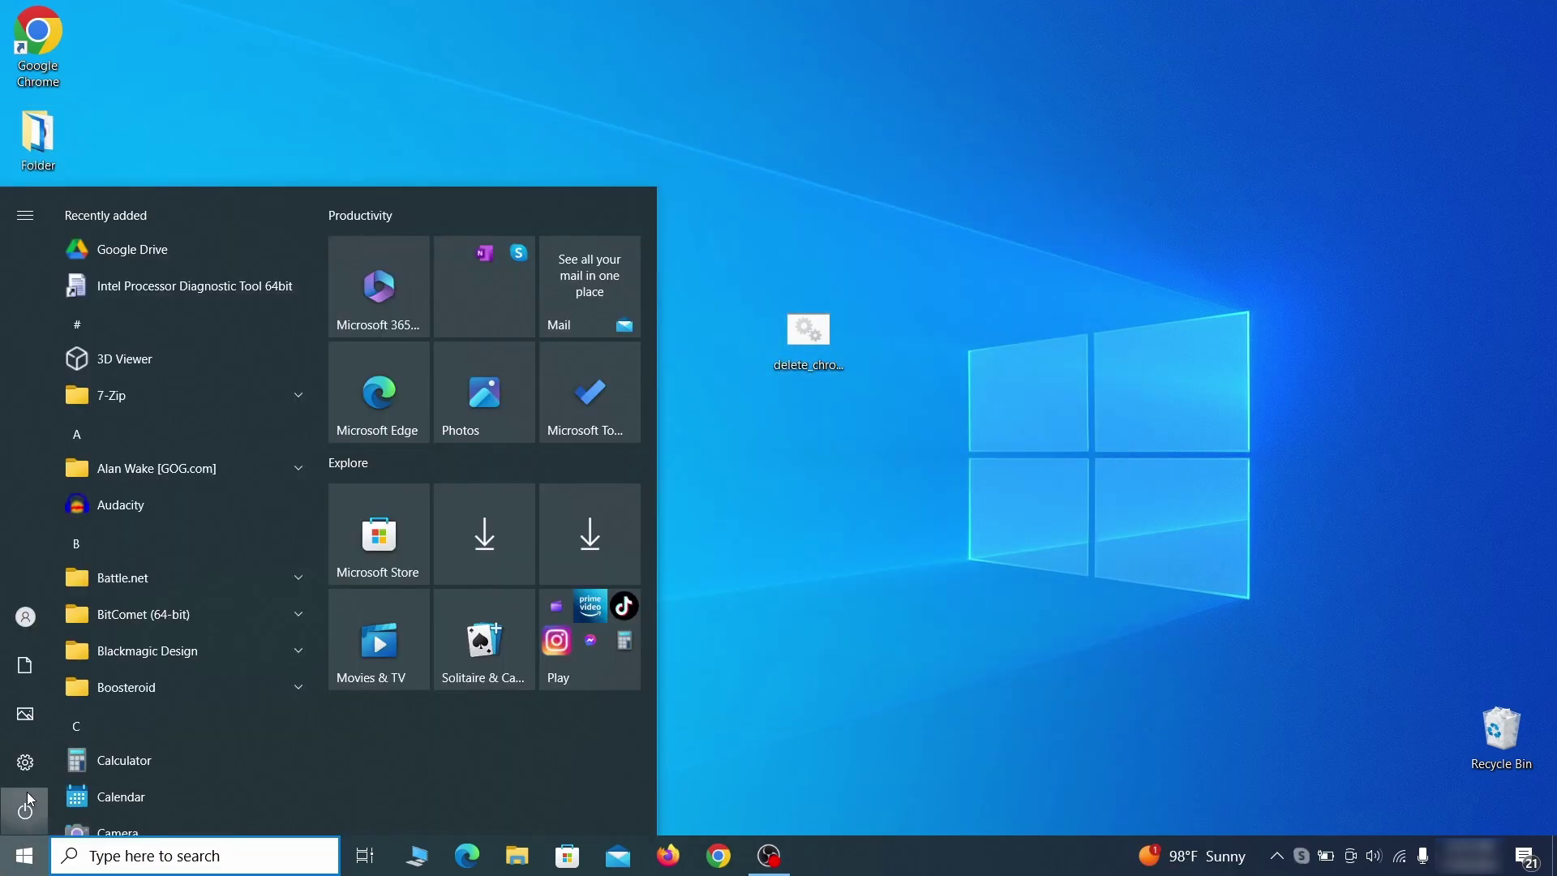
pyautogui.click(25, 810)
pyautogui.click(138, 758)
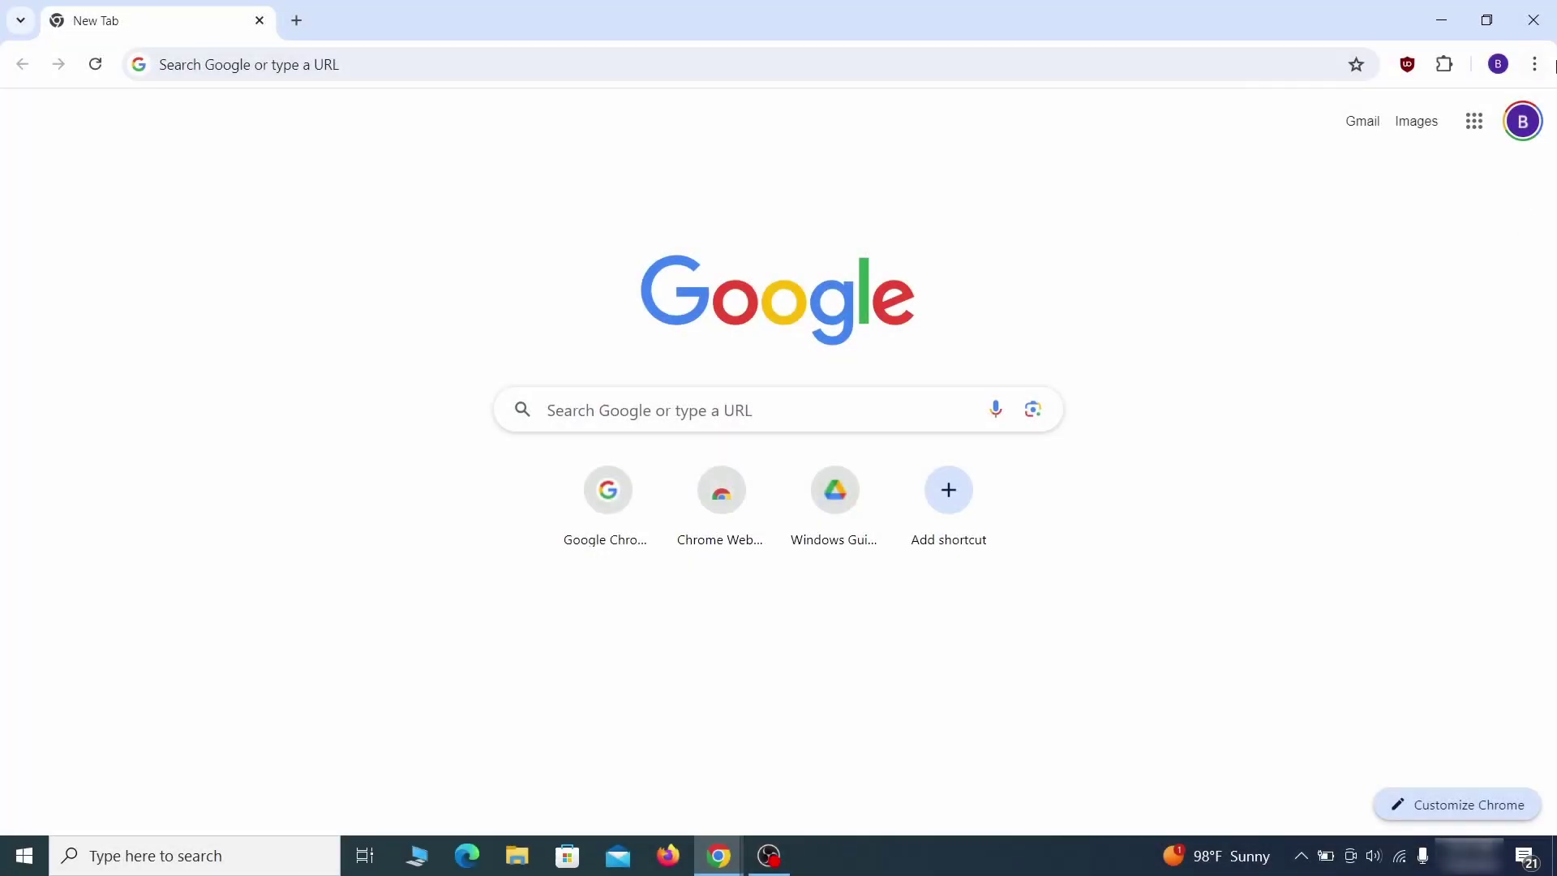
pyautogui.click(1534, 64)
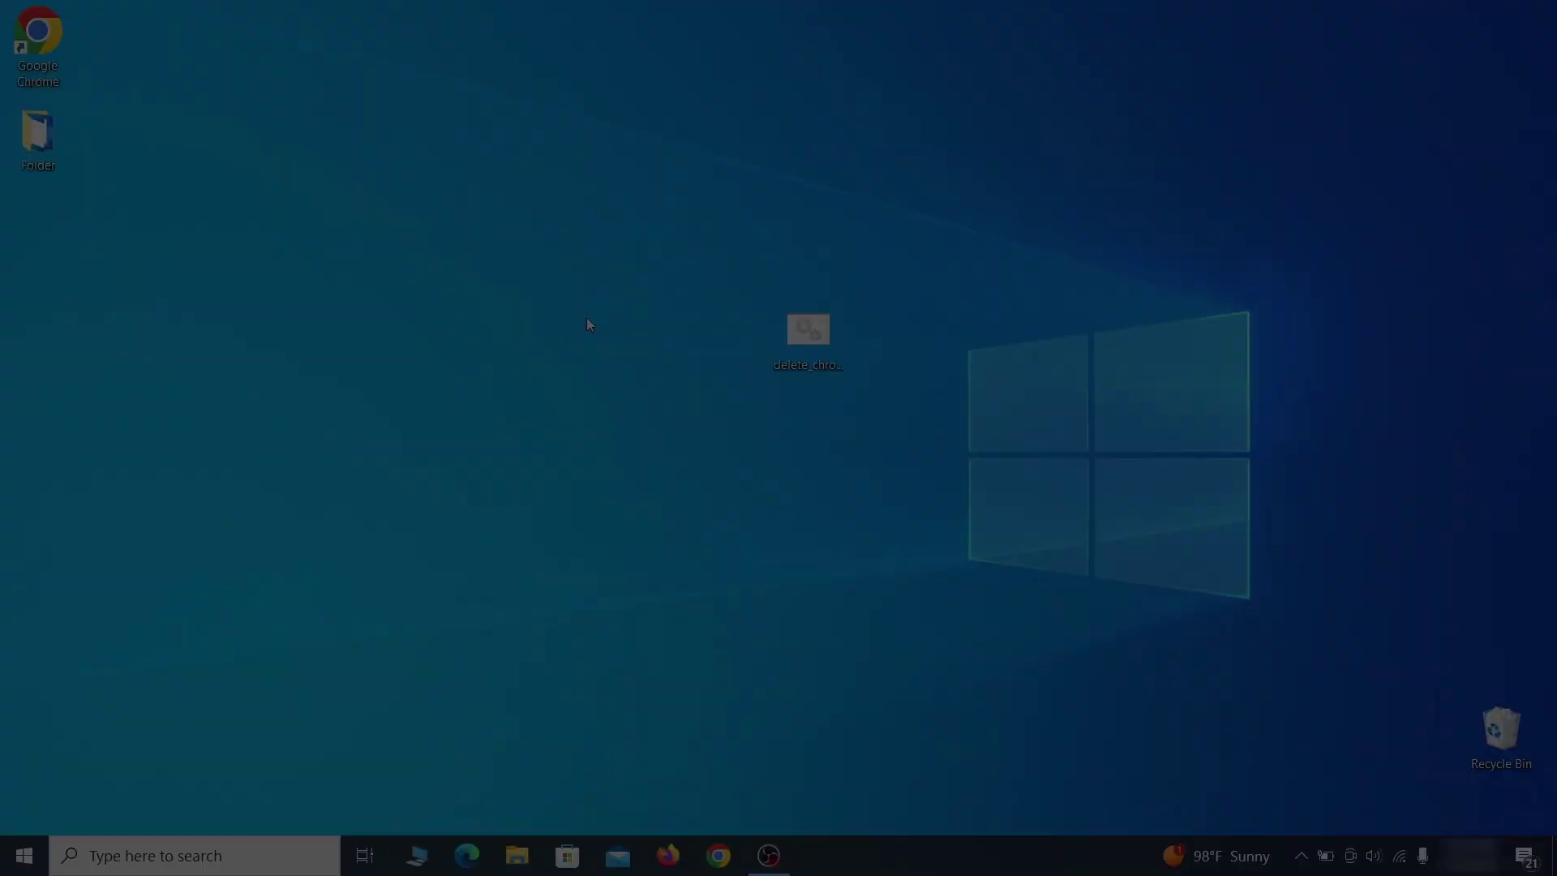
# Open the Registry Editor and expand BCD00000000 under HKEY_LOCAL_MACHINE, its Objects key and the object beginning with b2721d73
pyautogui.press('super')
pyautogui.write('reg')
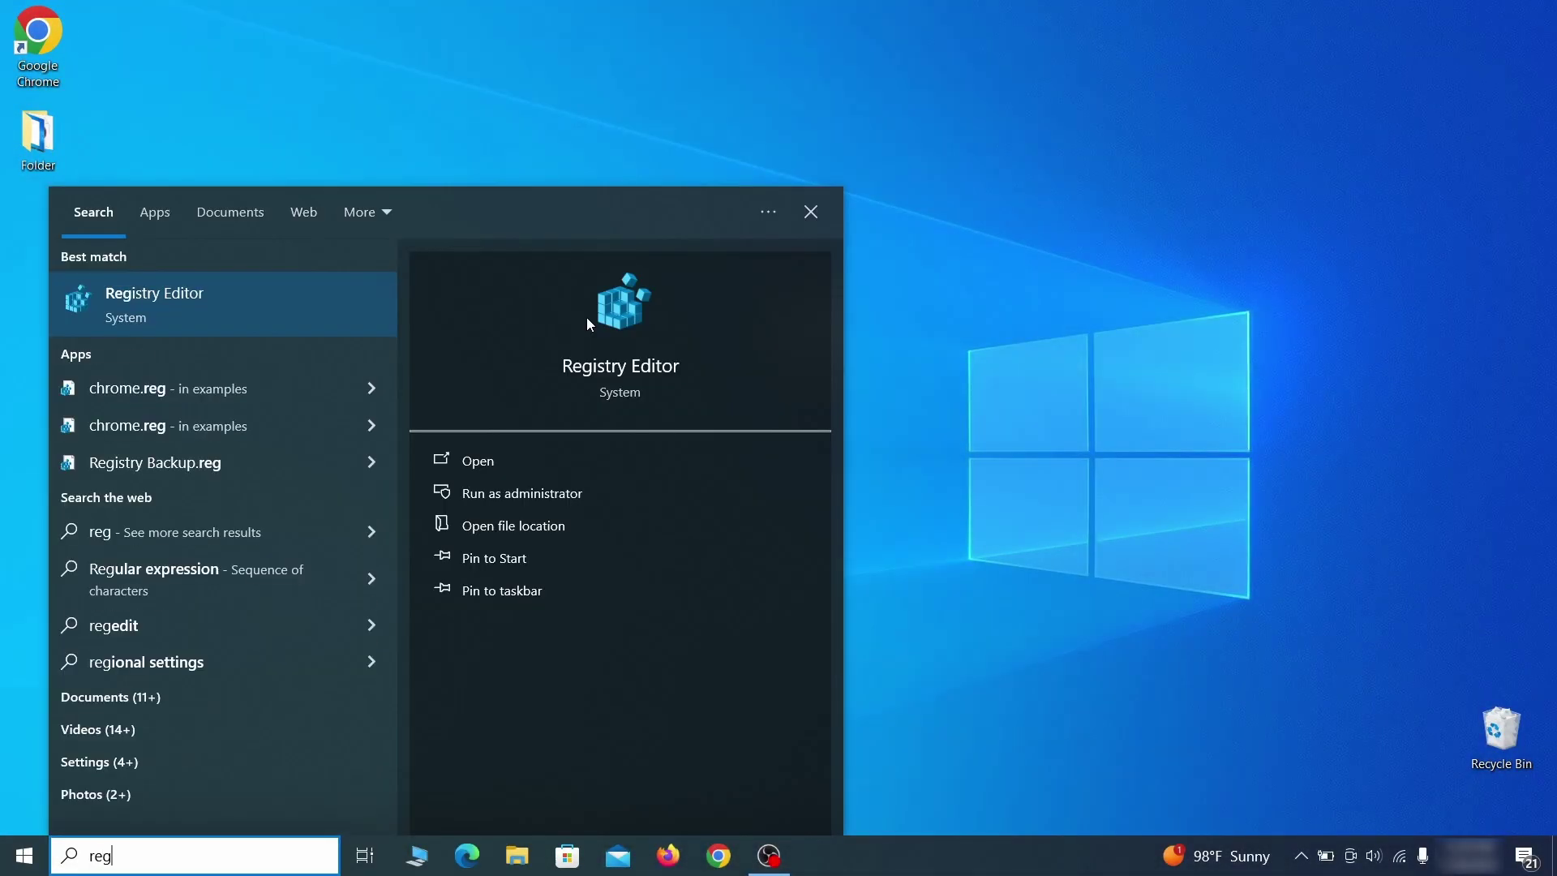
pyautogui.press('Return')
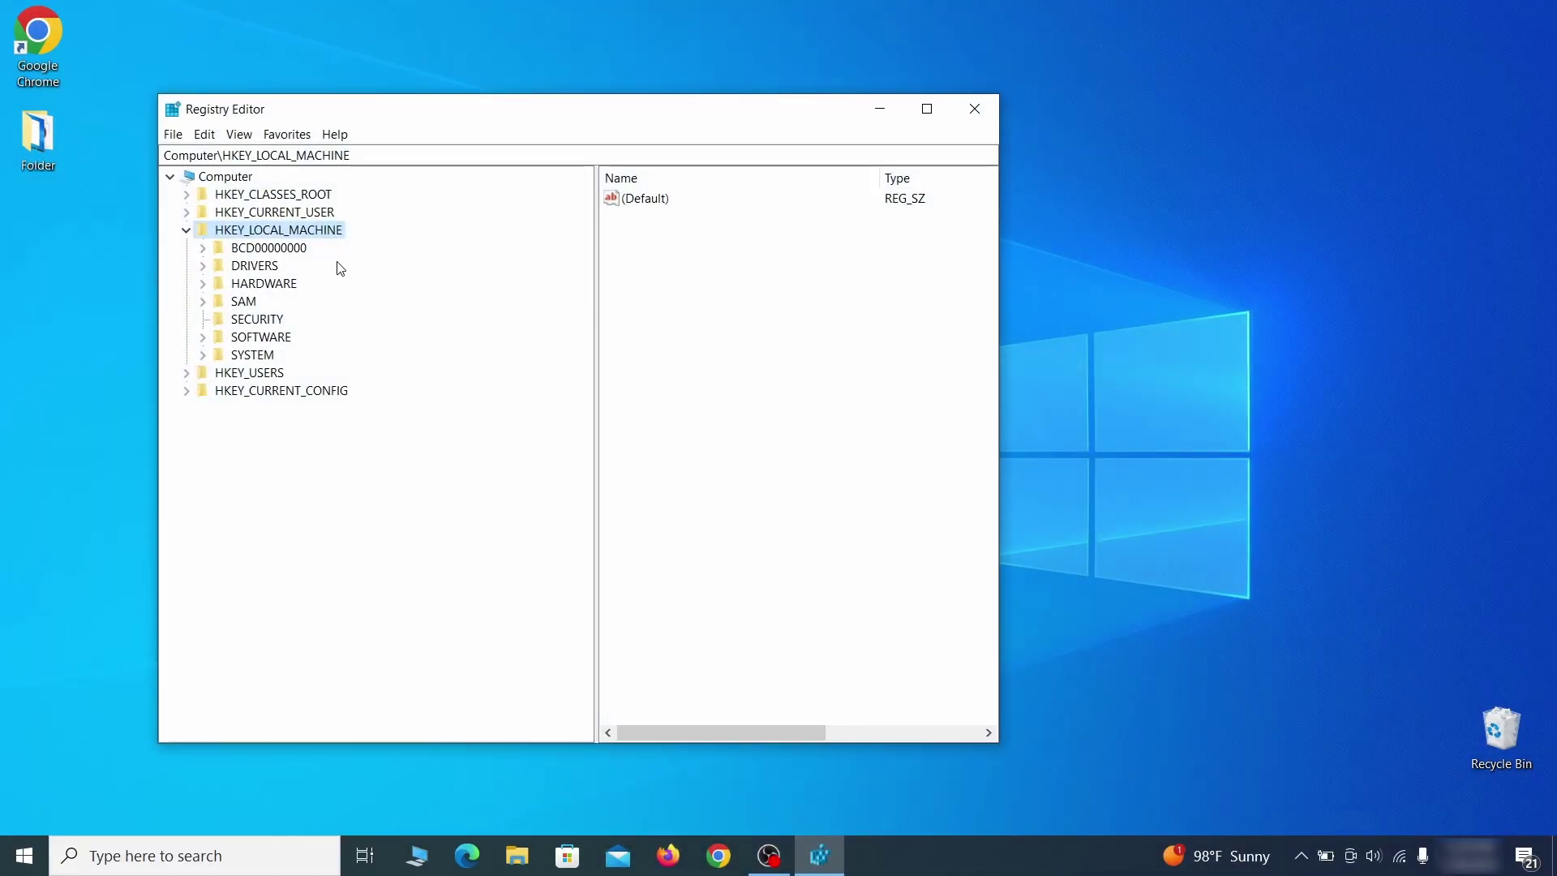
pyautogui.click(203, 247)
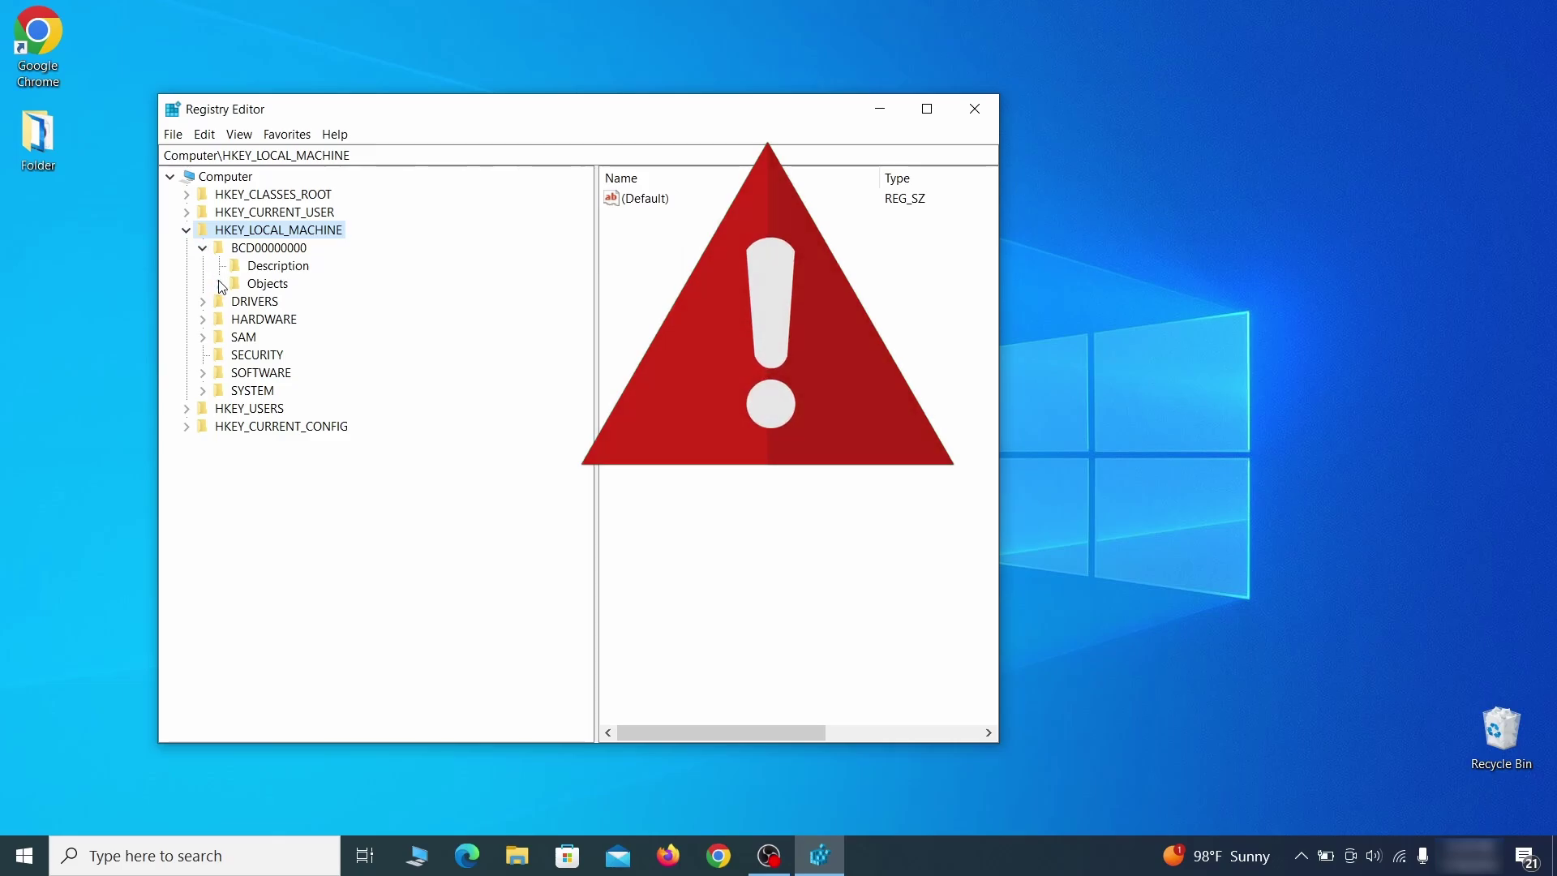
pyautogui.click(219, 283)
pyautogui.click(236, 461)
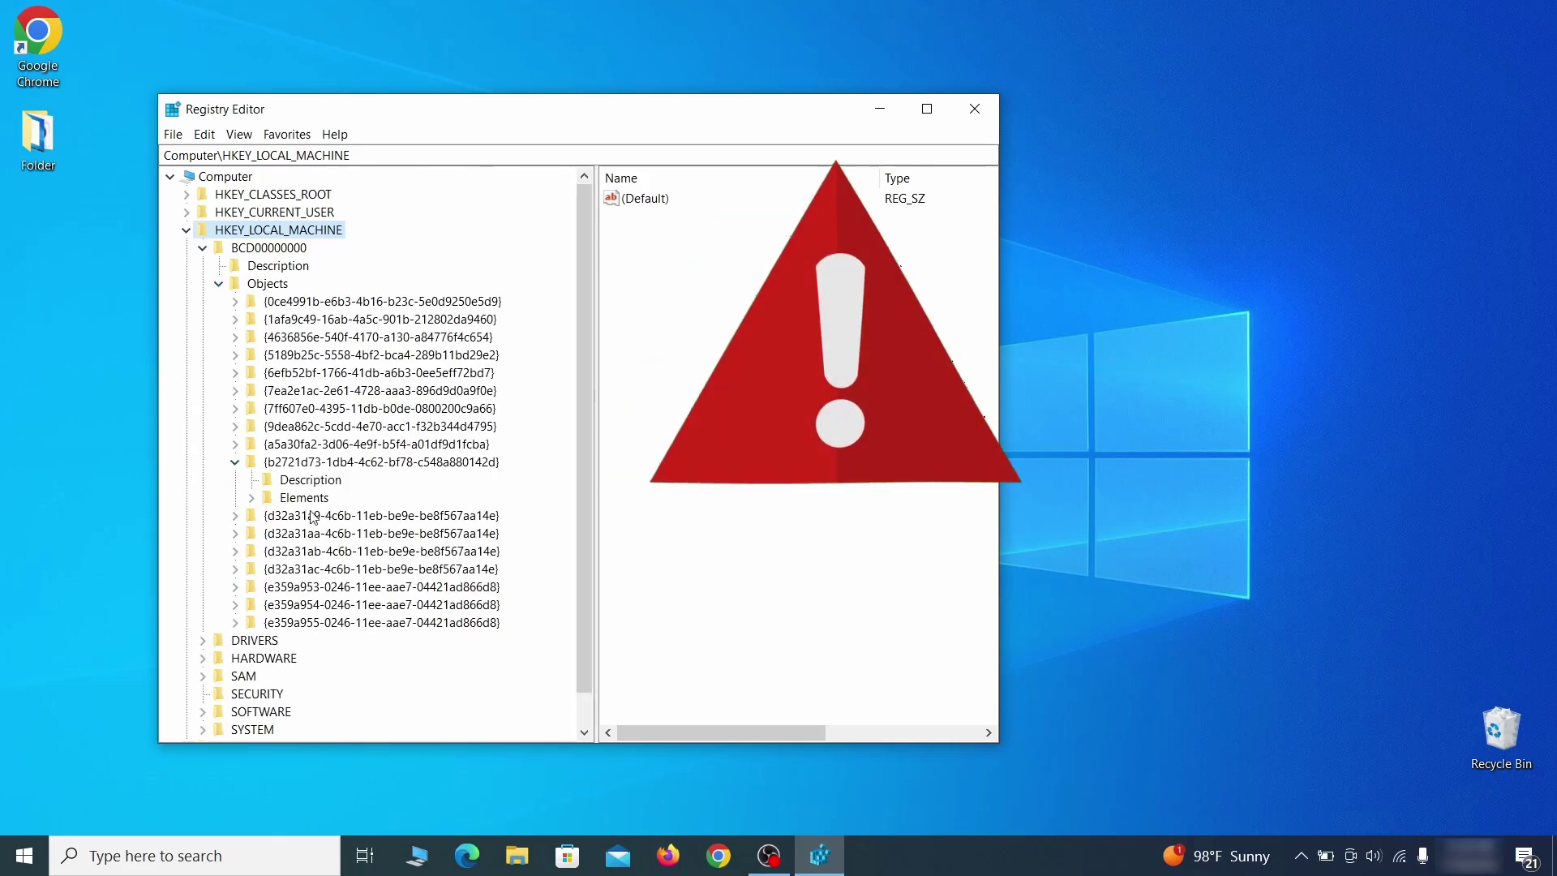
pyautogui.click(252, 497)
pyautogui.click(325, 552)
pyautogui.rightClick(325, 552)
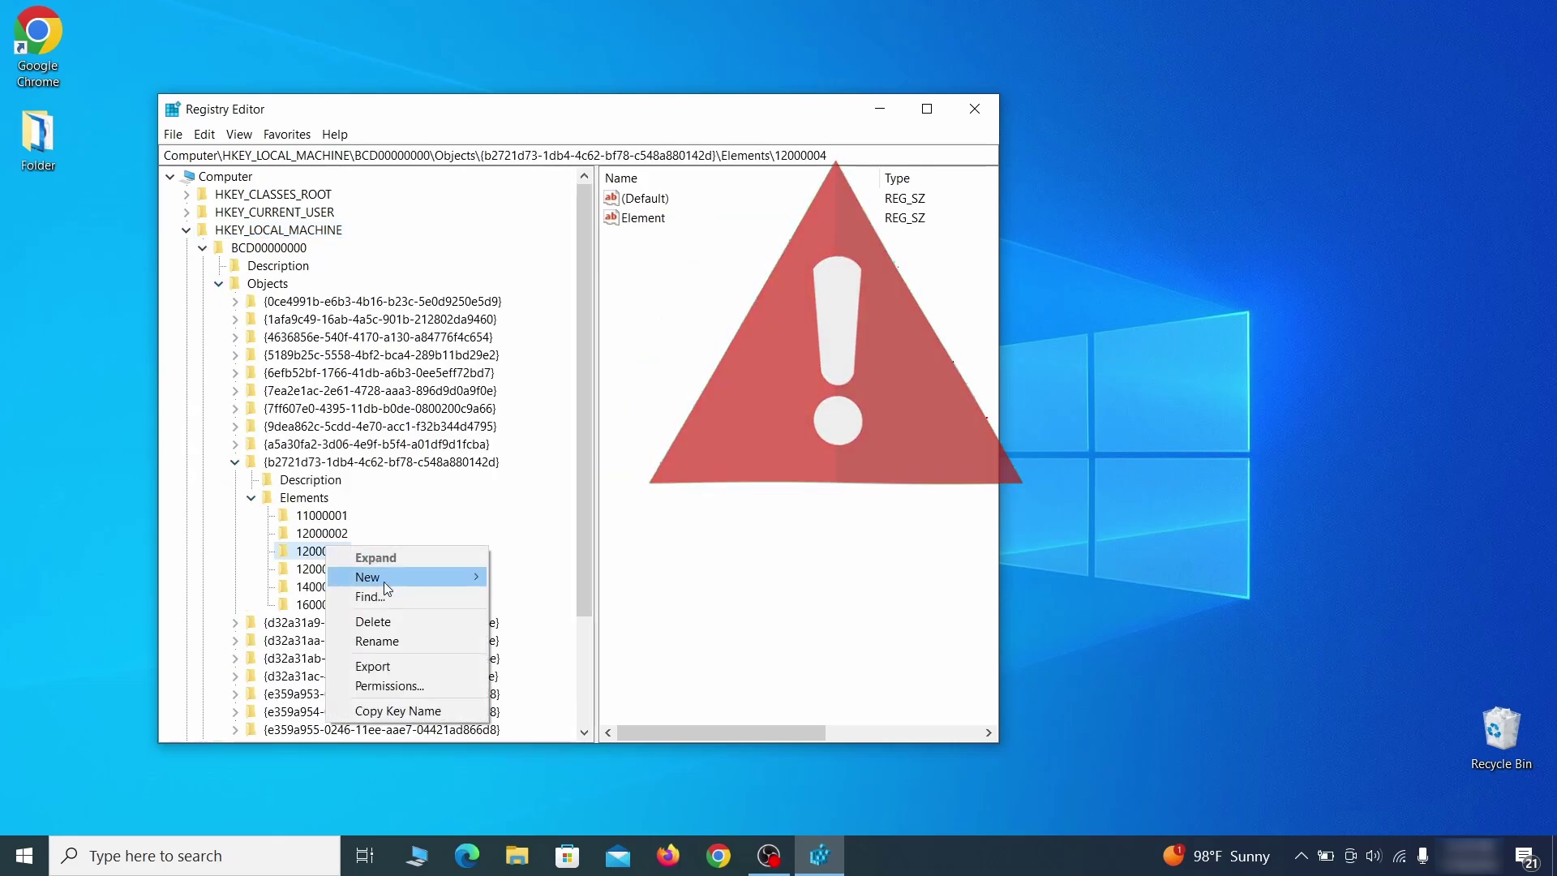
pyautogui.click(402, 621)
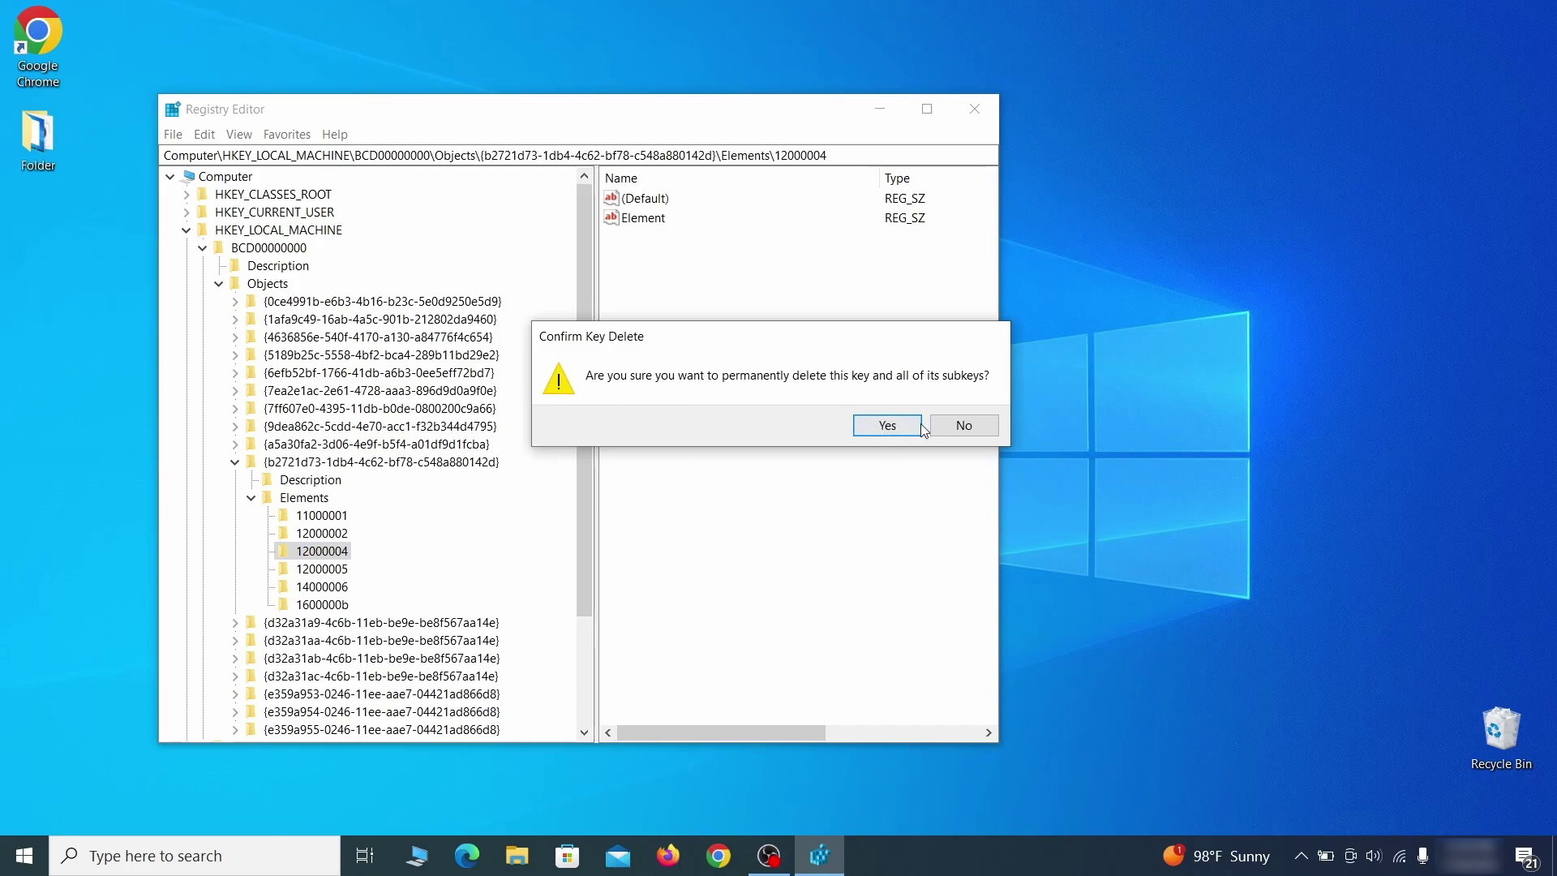
pyautogui.click(980, 430)
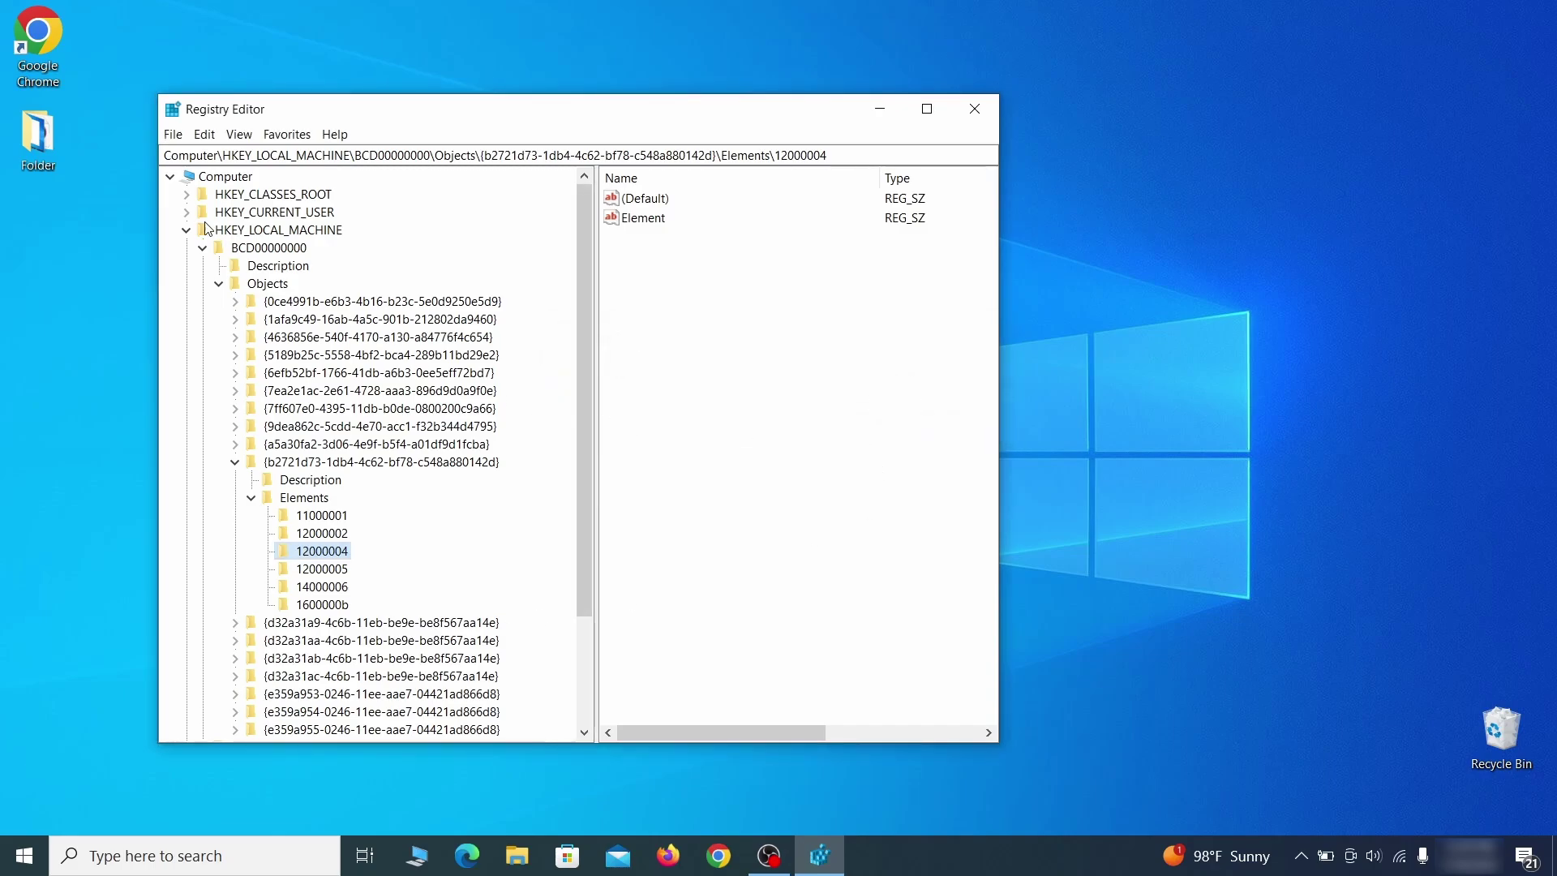
pyautogui.scroll(-3, 257, 622)
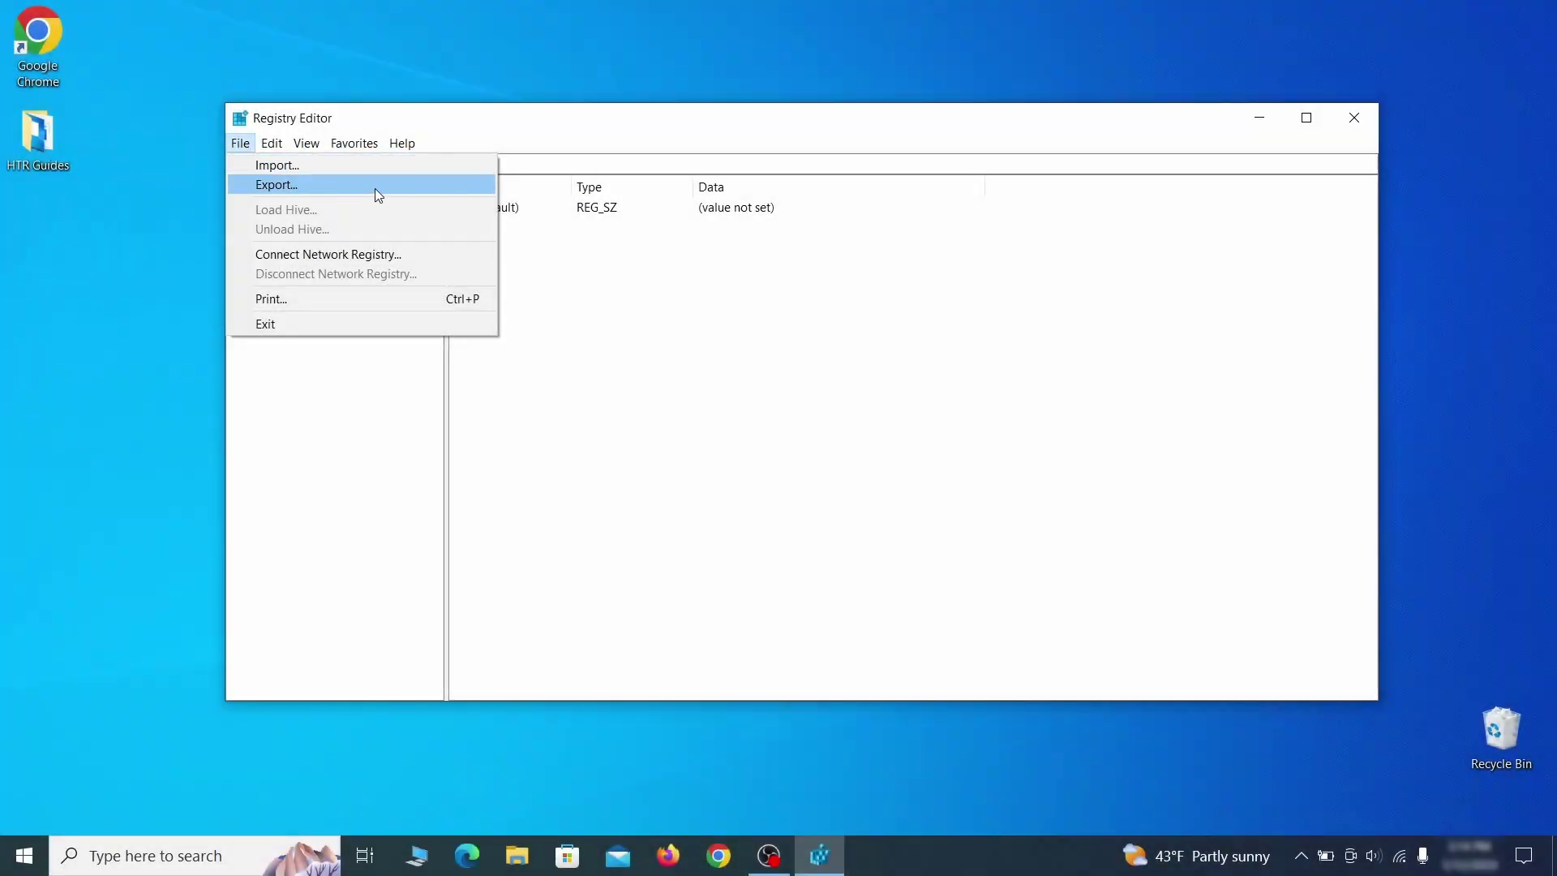
# Export the registry to the desktop as Registry Backup 1 and select that file in the Import Registry File dialog
pyautogui.click(374, 189)
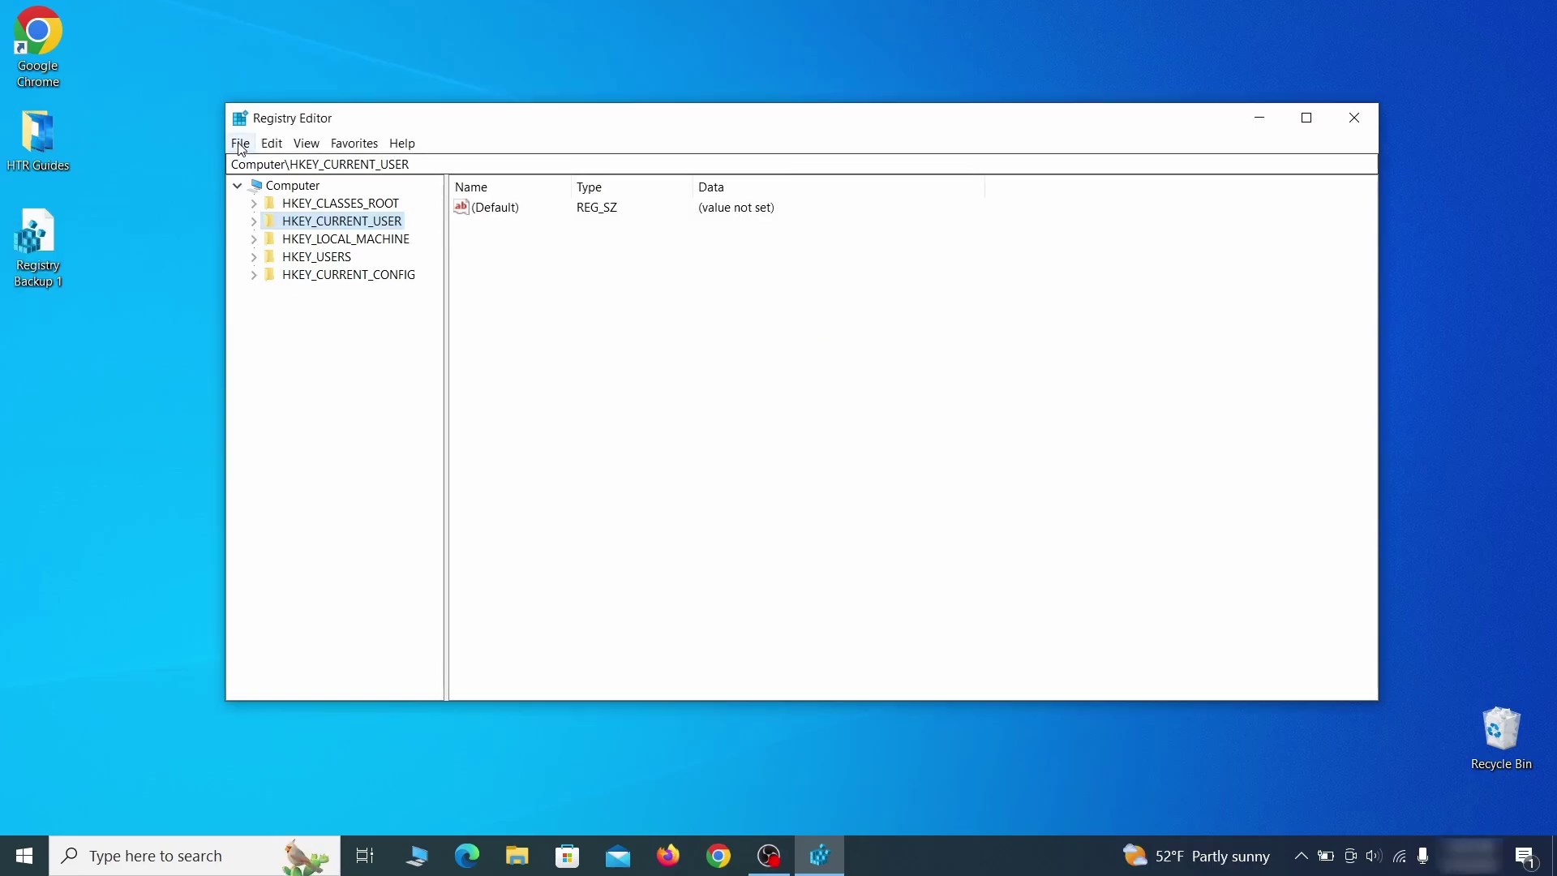
pyautogui.click(240, 142)
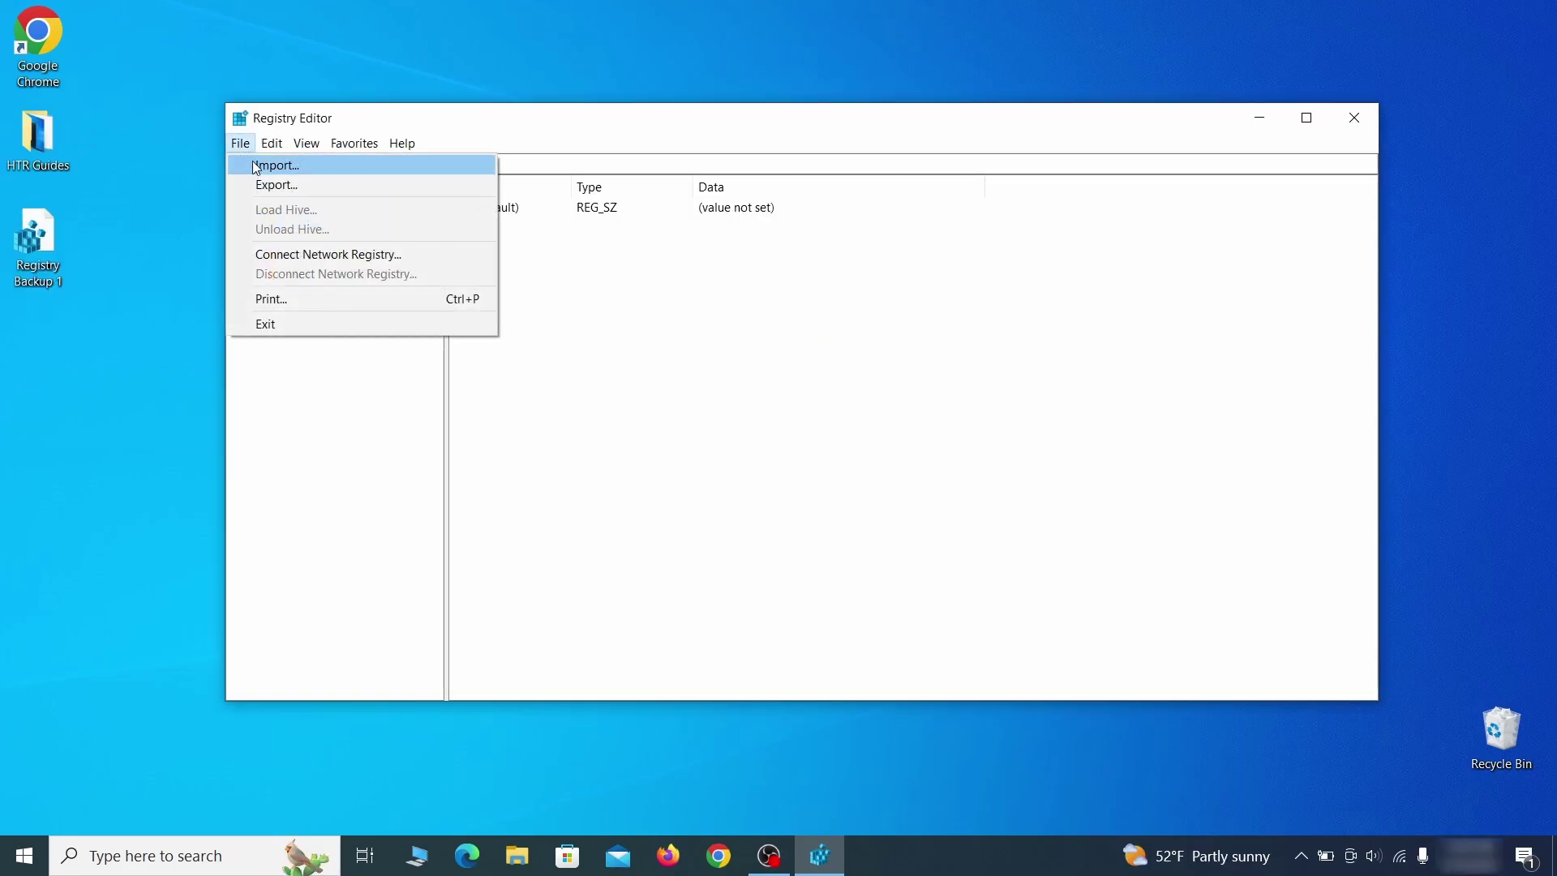
pyautogui.click(330, 169)
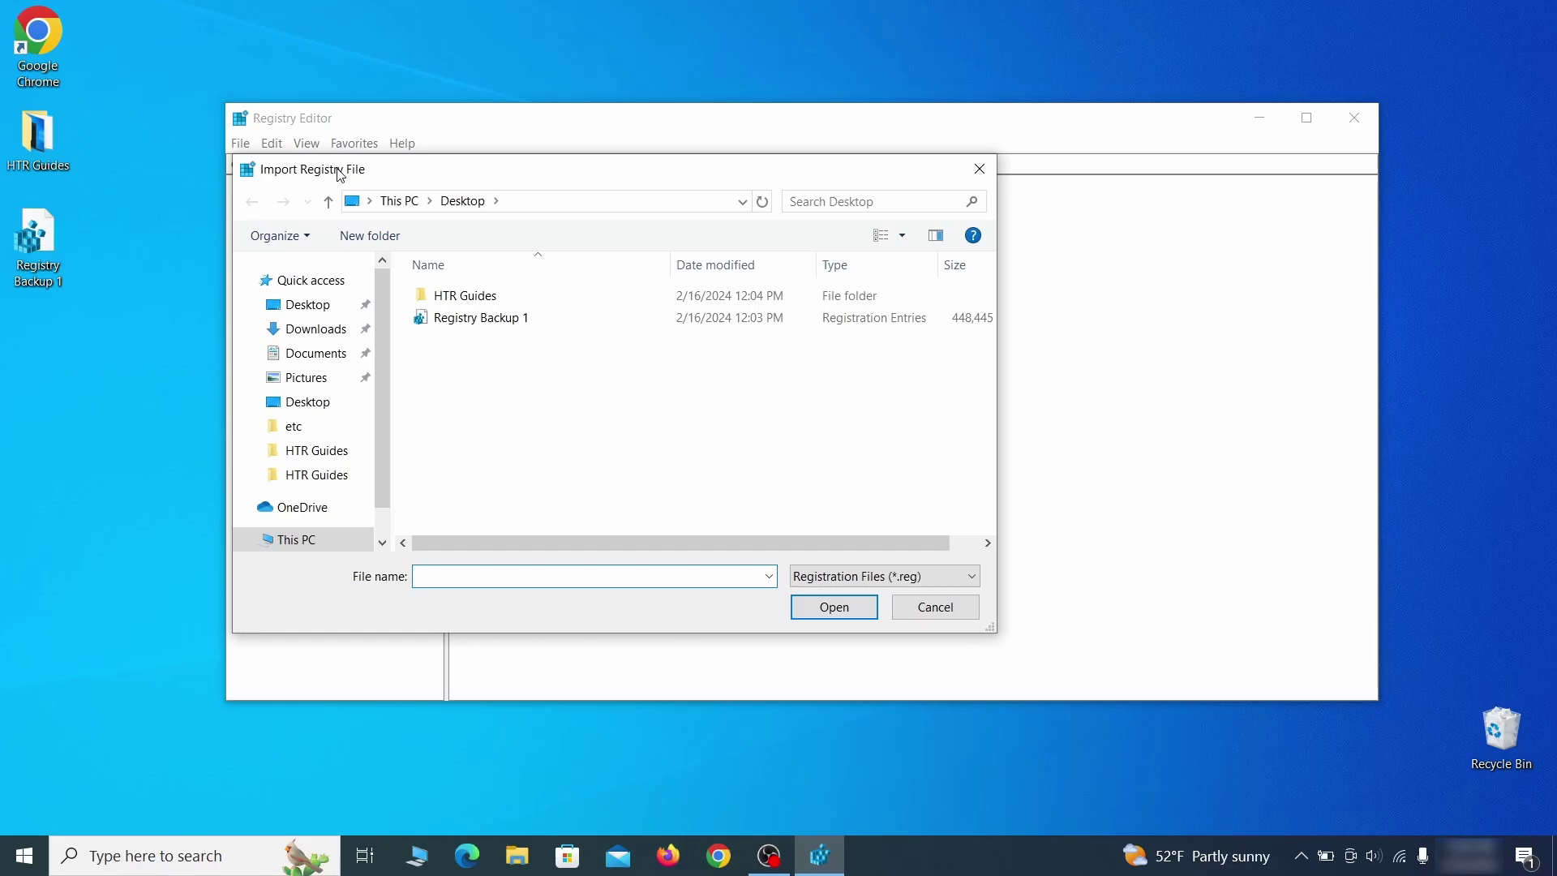
pyautogui.click(540, 324)
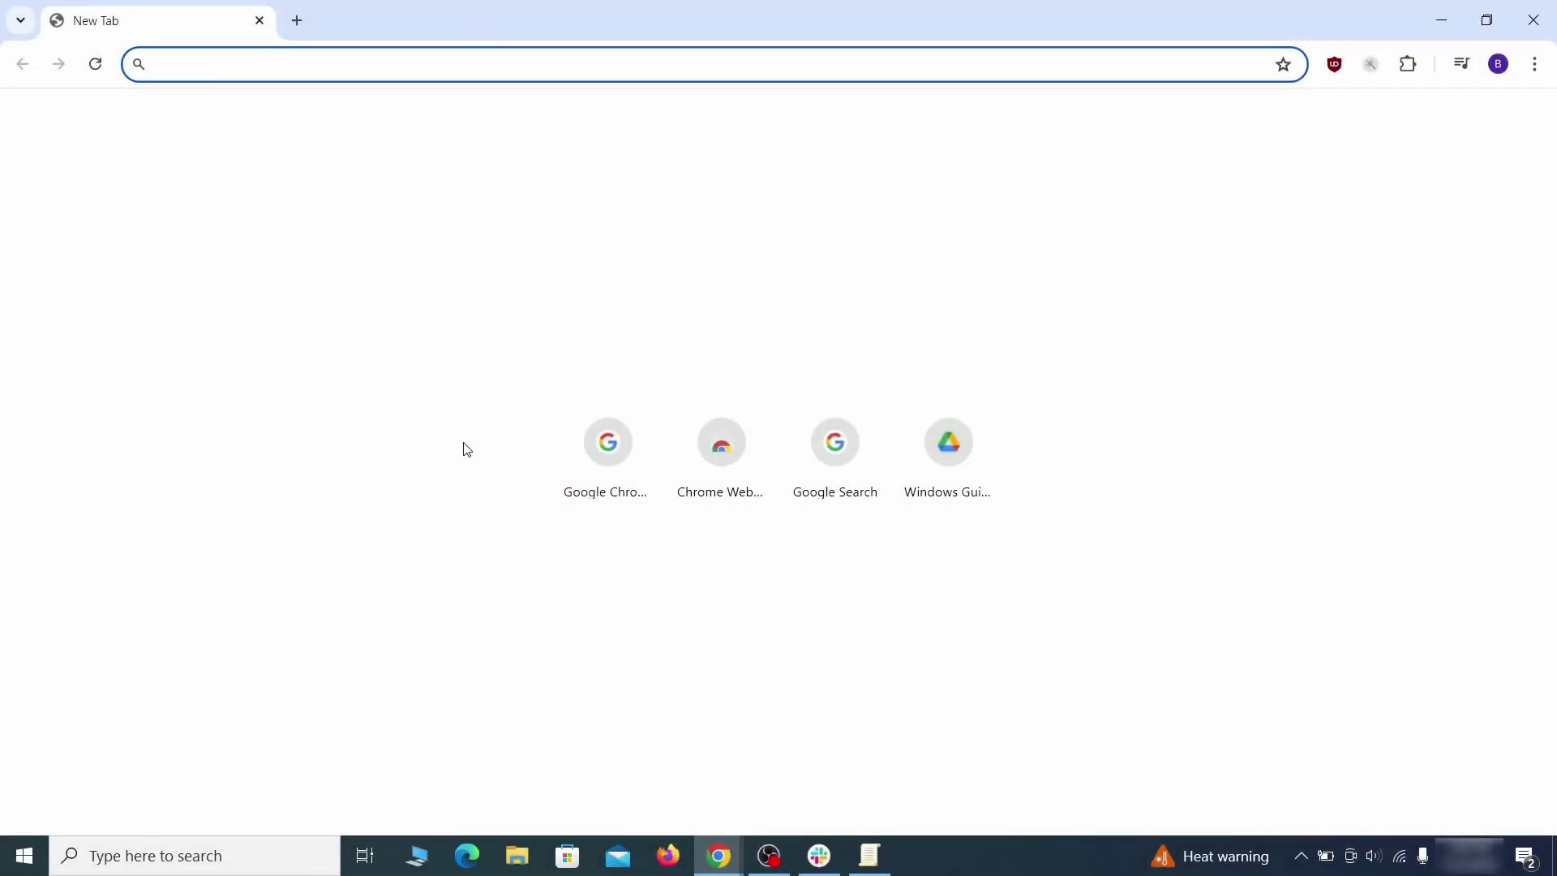
# Copy the HomepageLocation policy value from chrome://policy into a Notepad document, and open Chrome's main menu
pyautogui.write('ch')
pyautogui.press('Return')
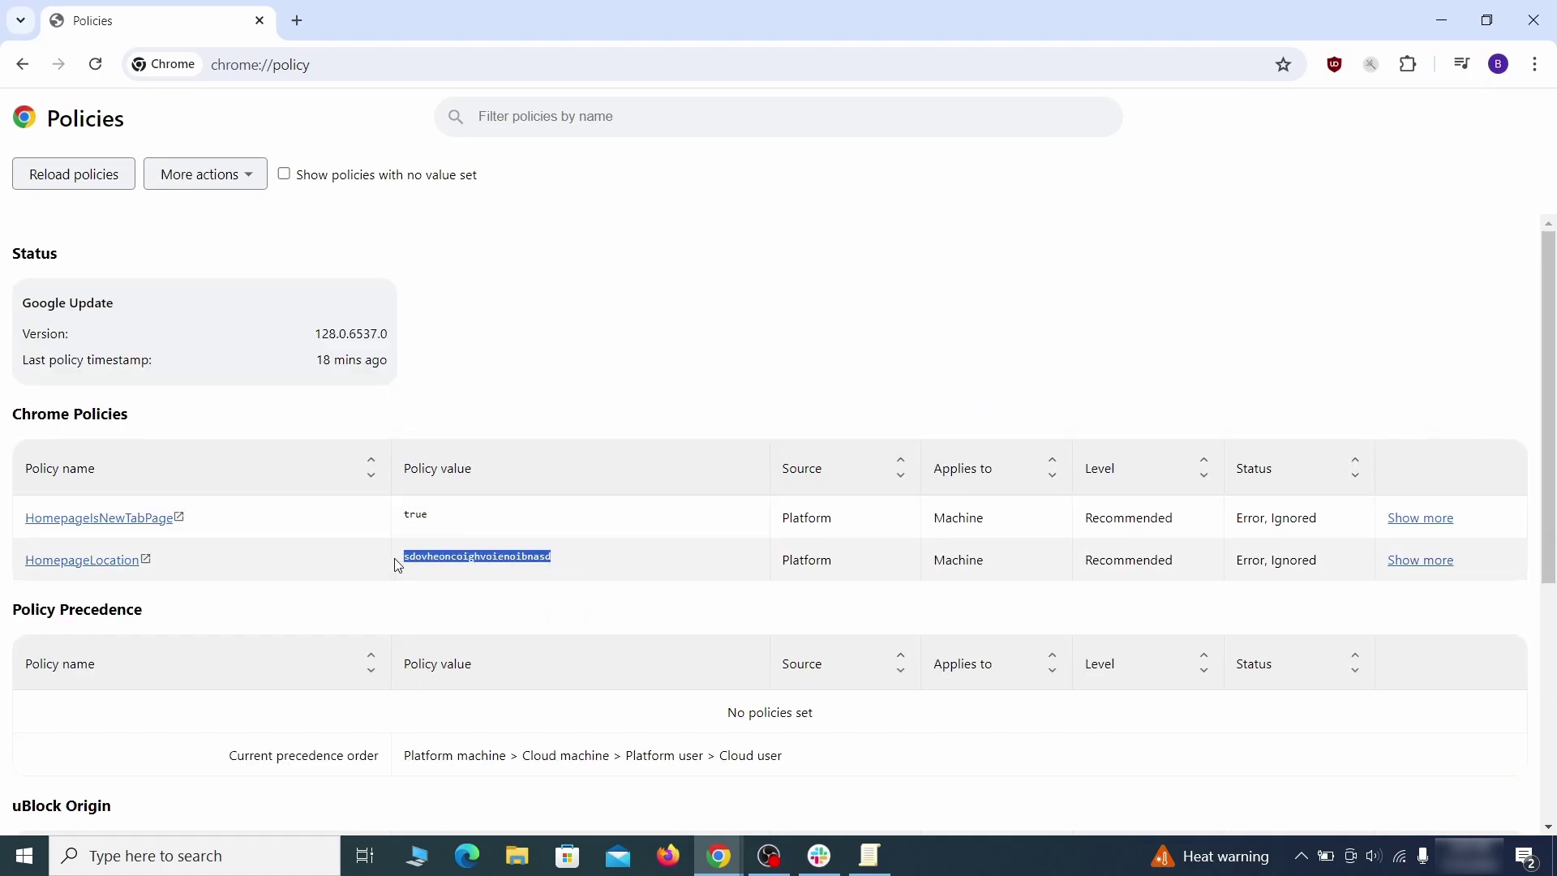
pyautogui.rightClick(439, 566)
pyautogui.click(471, 576)
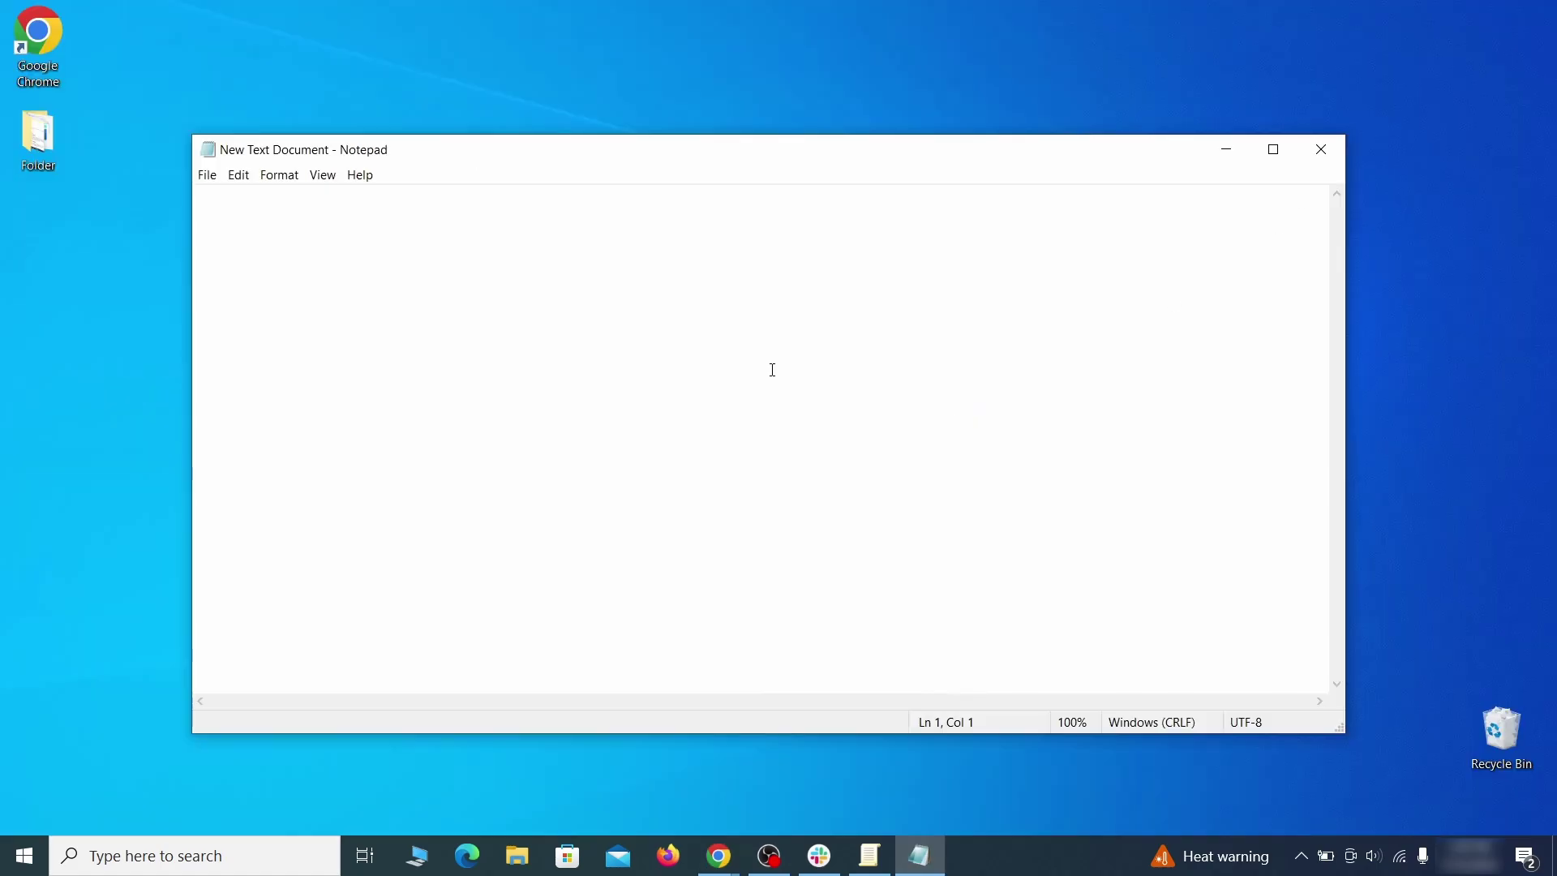
pyautogui.rightClick(773, 369)
pyautogui.click(816, 432)
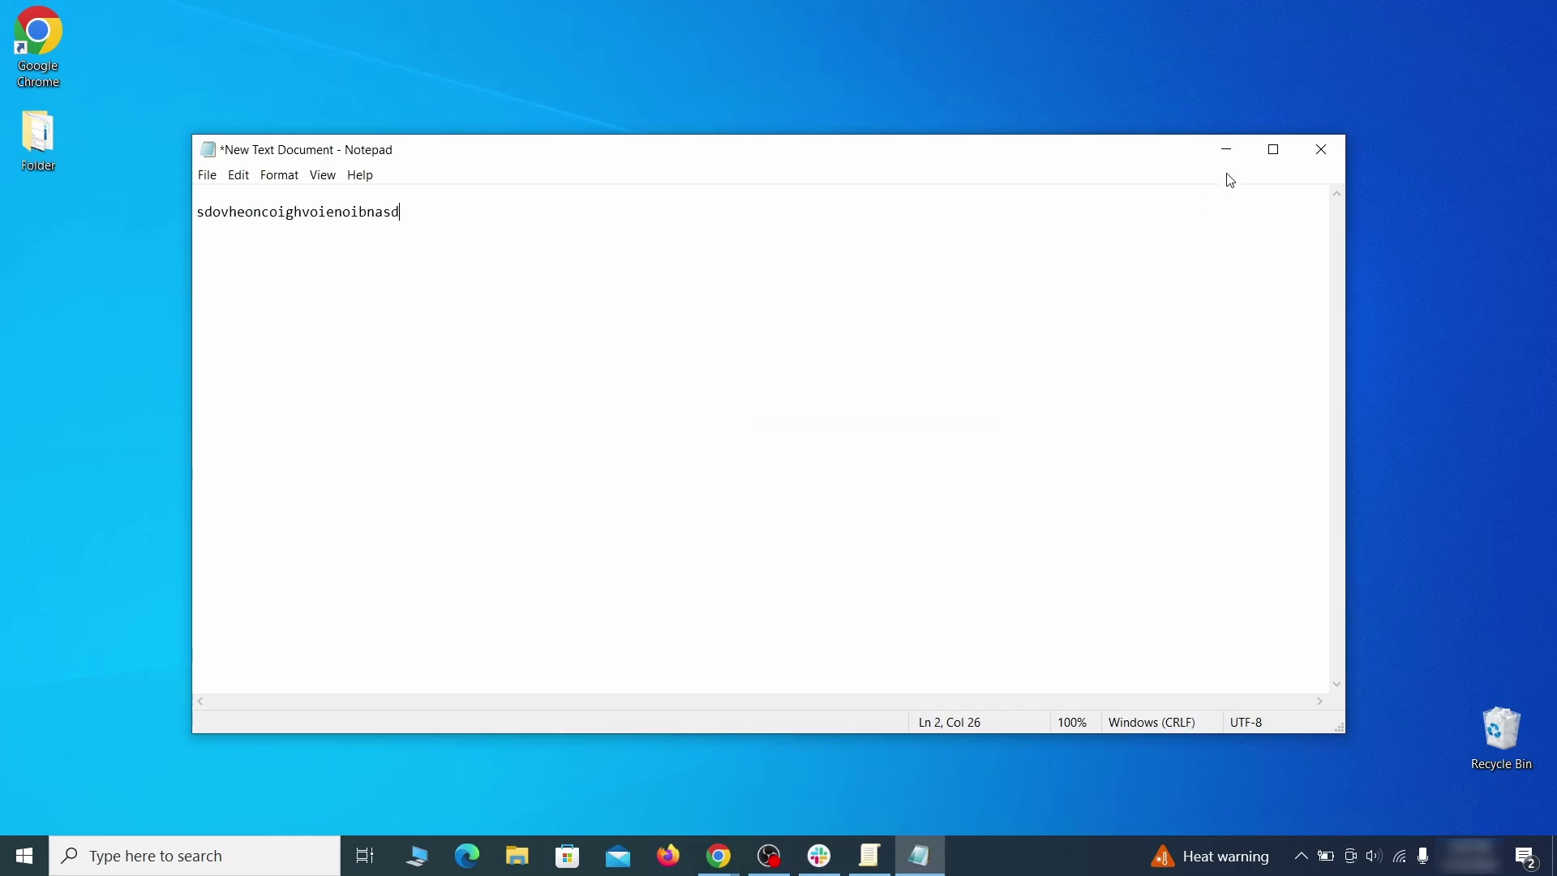
pyautogui.click(1223, 158)
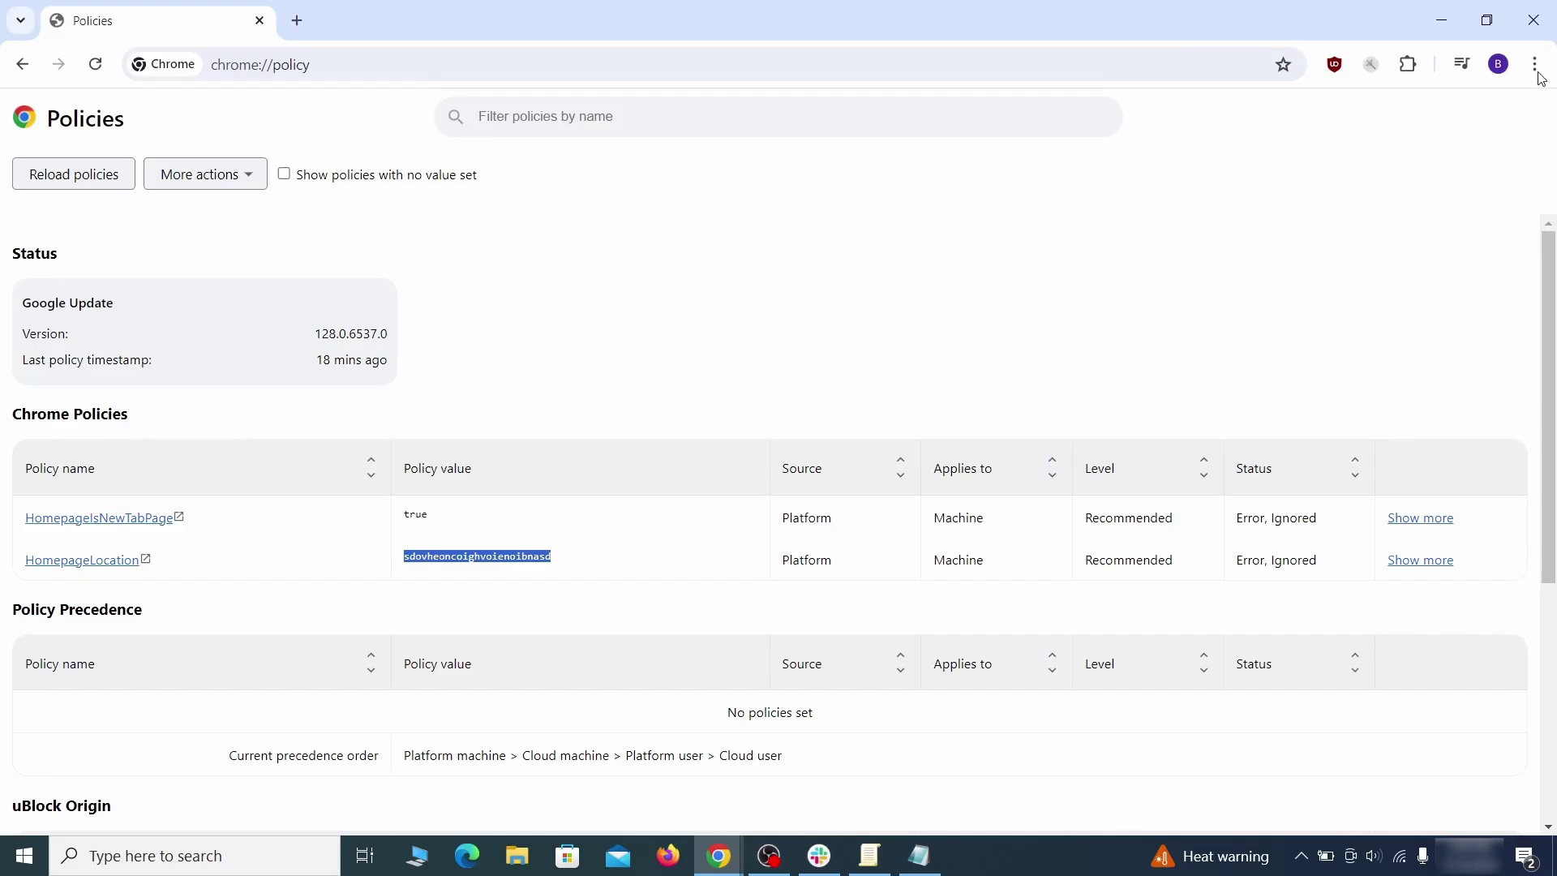
pyautogui.click(1535, 65)
pyautogui.moveTo(1307, 381)
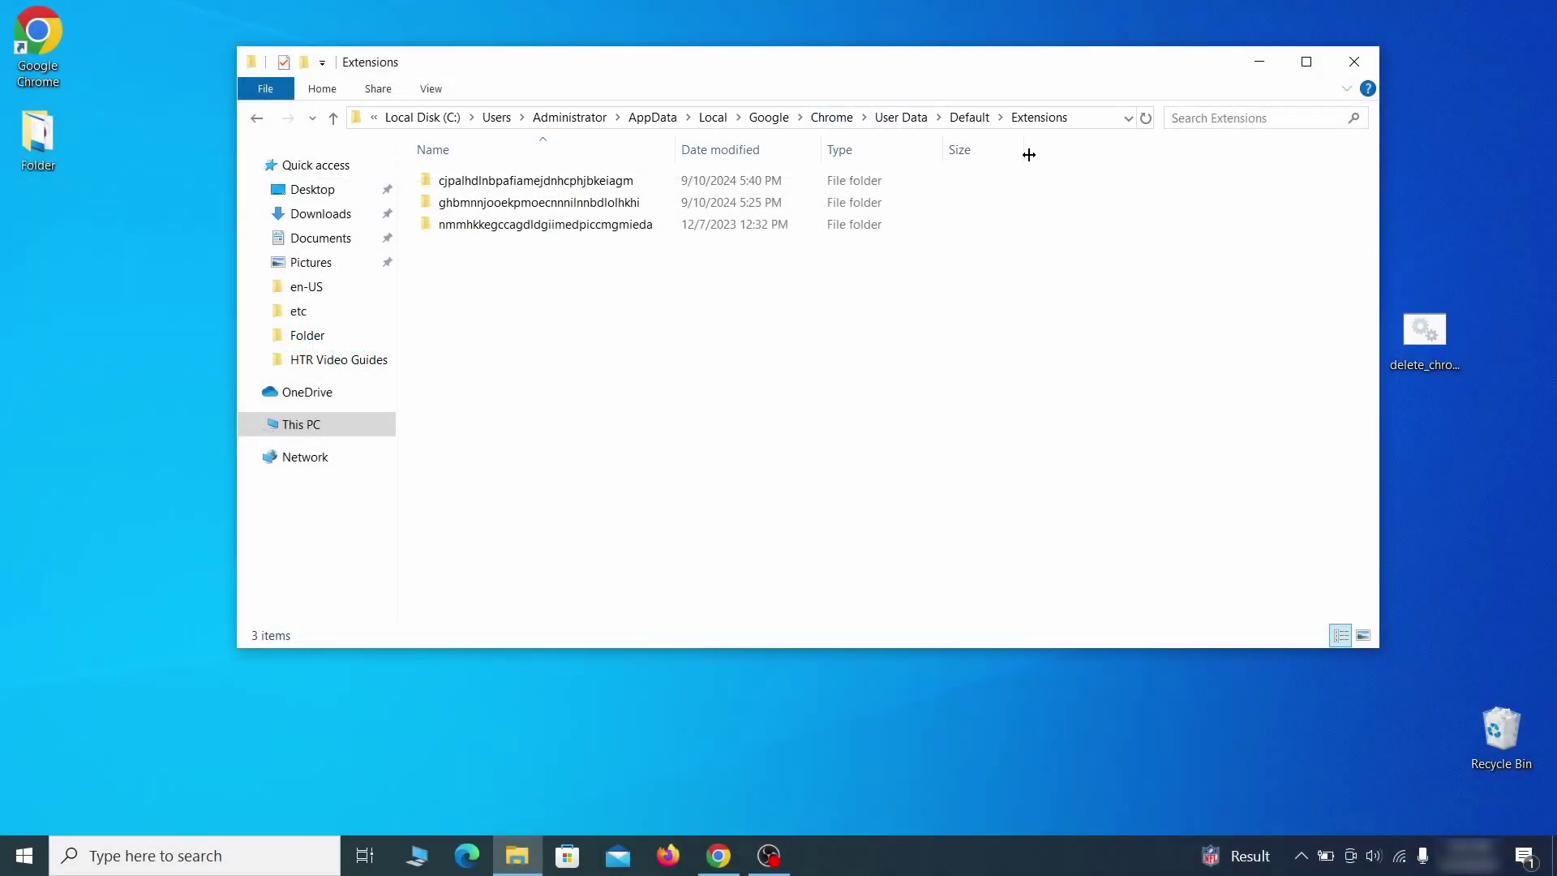
# Delete all three folders in Chrome's User Data\Default\Extensions folder and repair uBlock Origin on the chrome://extensions page
pyautogui.moveTo(577, 257); pyautogui.dragTo(655, 188)
pyautogui.rightClick(655, 193)
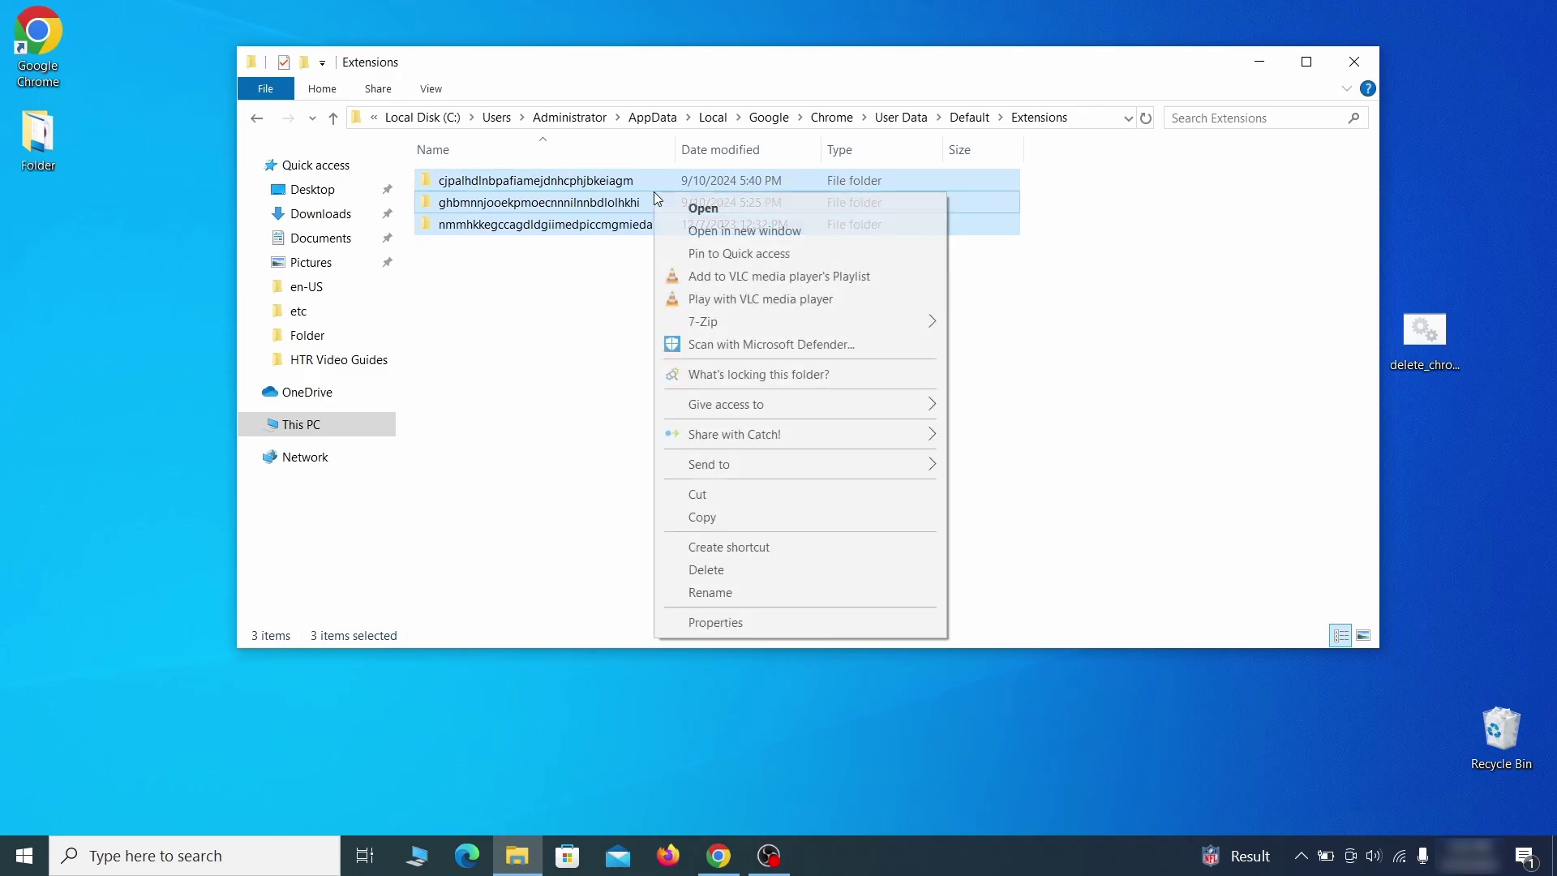
pyautogui.click(706, 570)
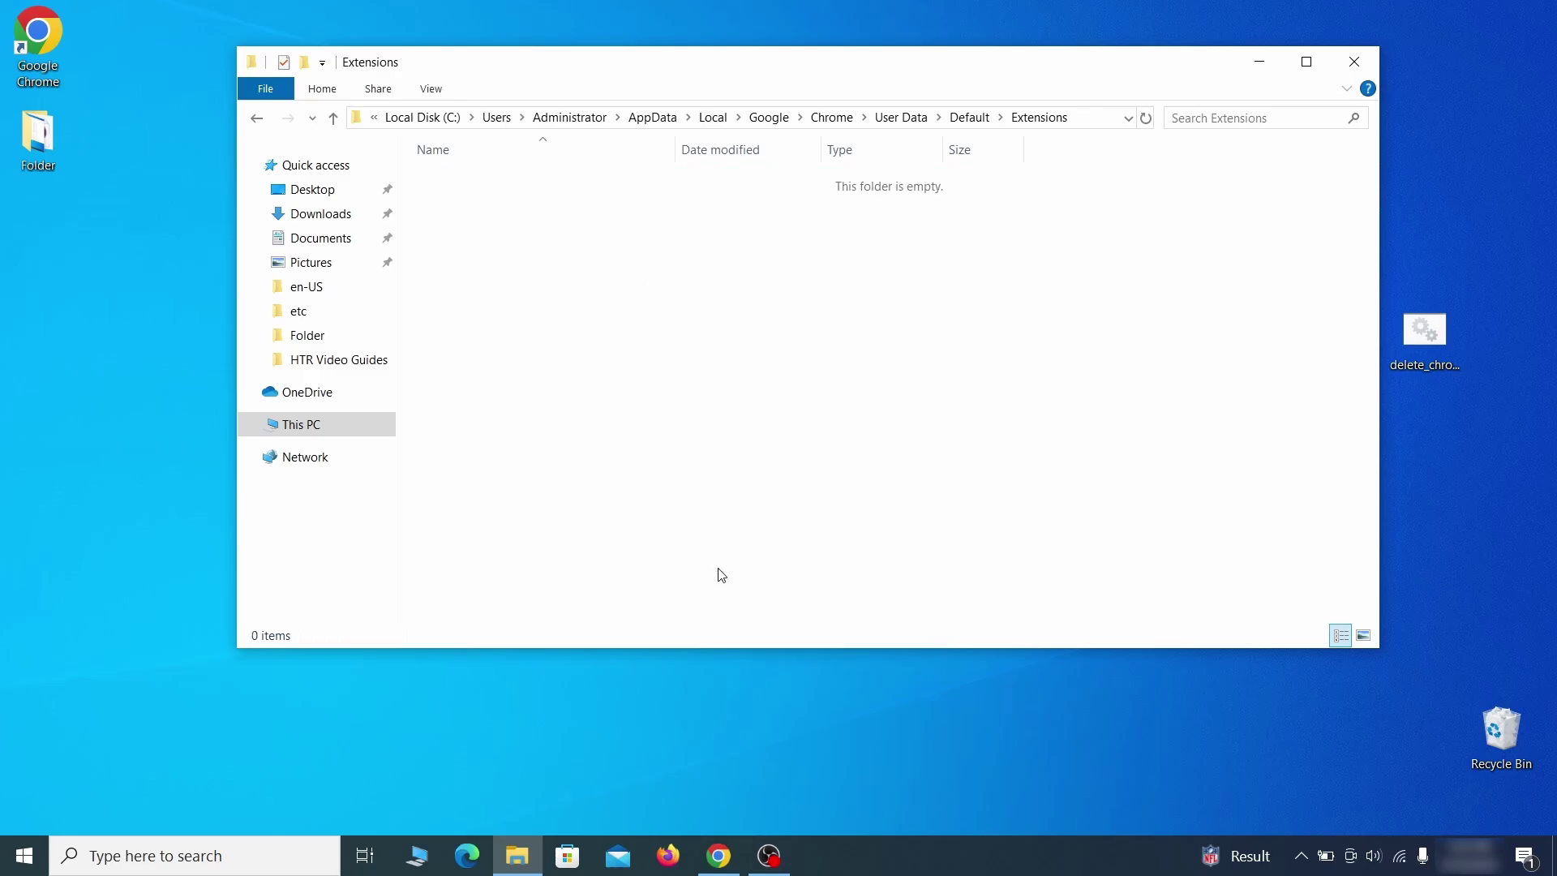
pyautogui.click(1355, 65)
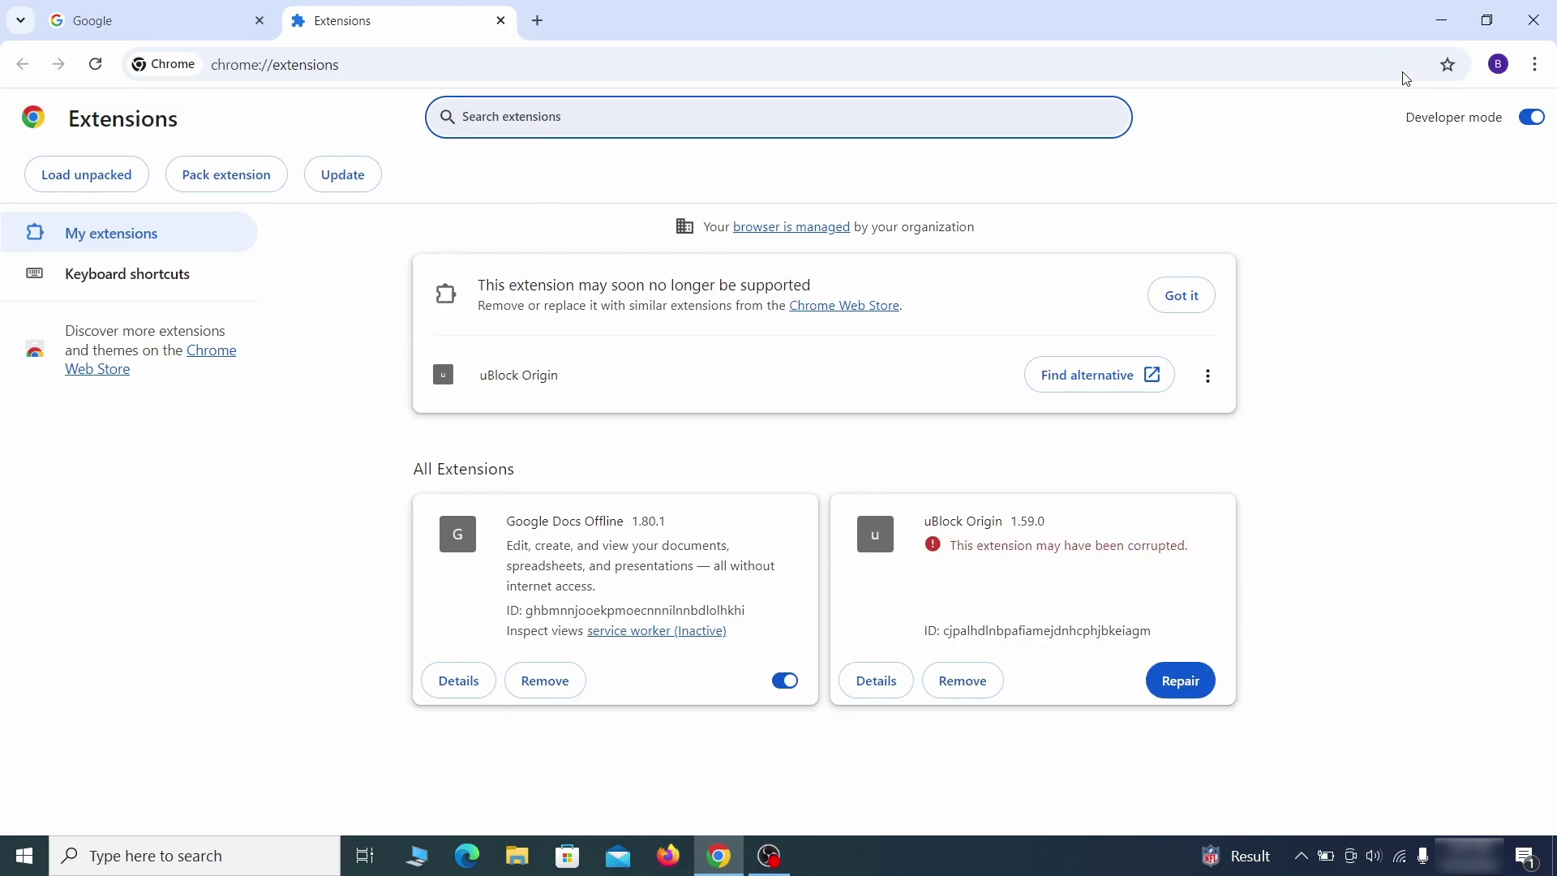
pyautogui.click(1189, 695)
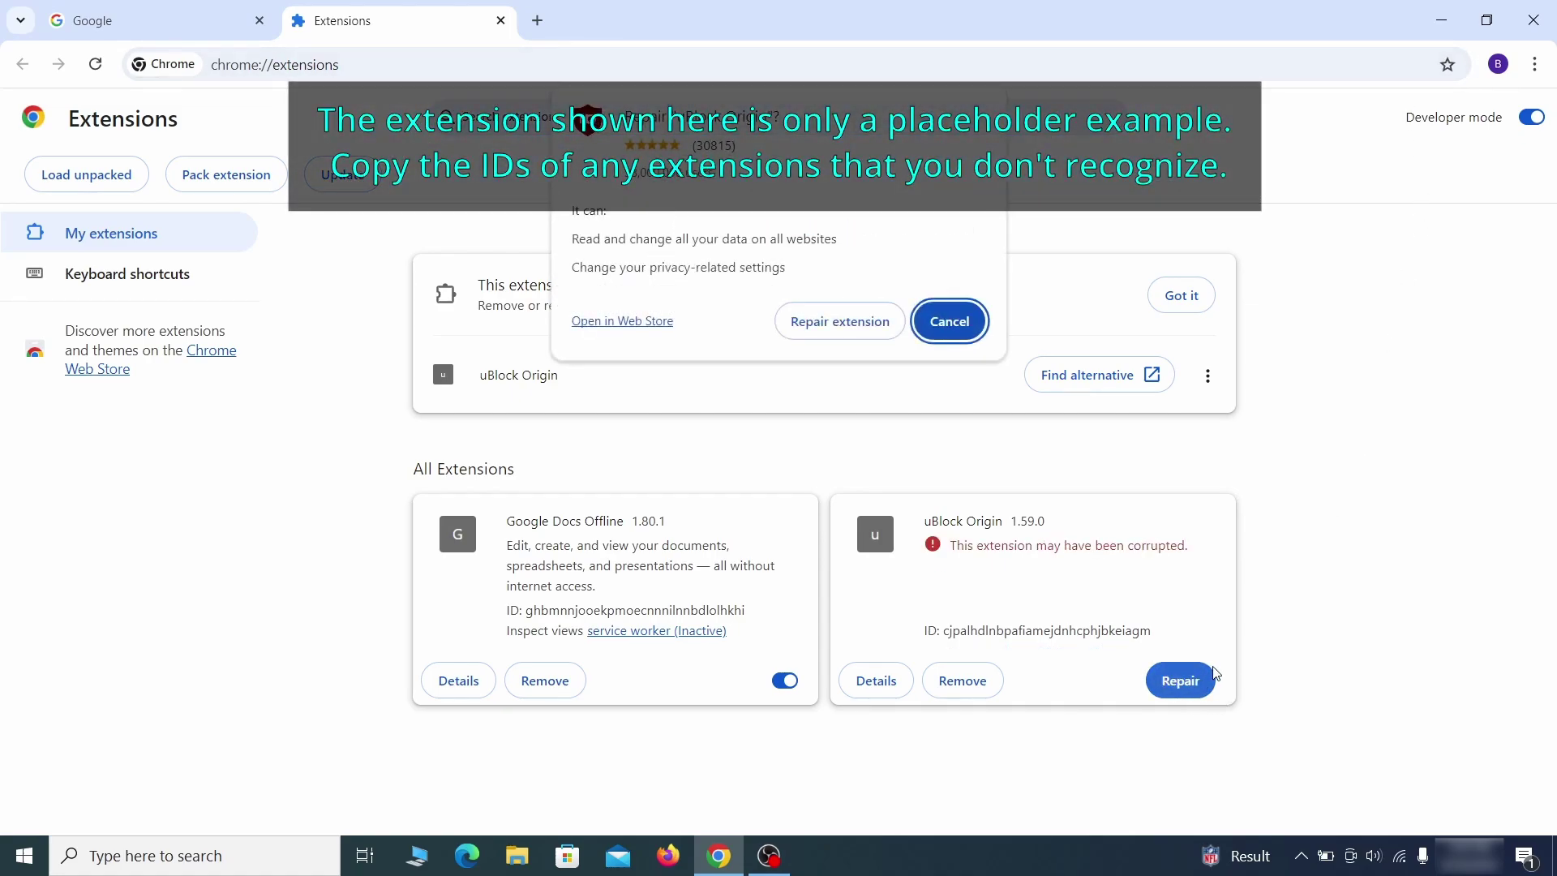
pyautogui.click(840, 321)
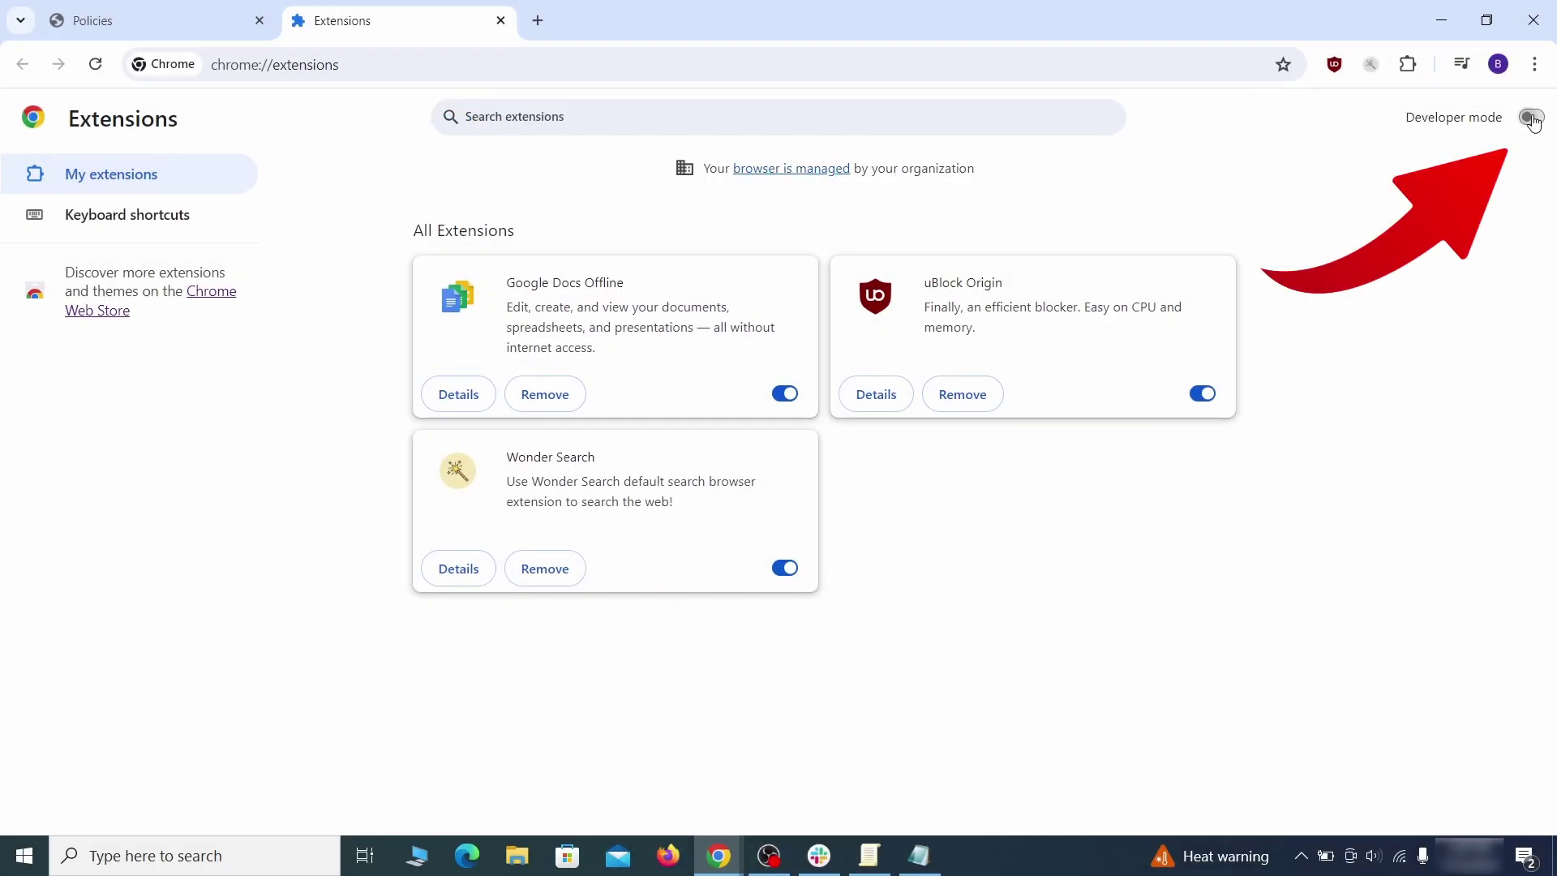
# Enable Developer mode on Chrome's extensions page and copy the Wonder Search extension ID into the Notepad document
pyautogui.click(1531, 119)
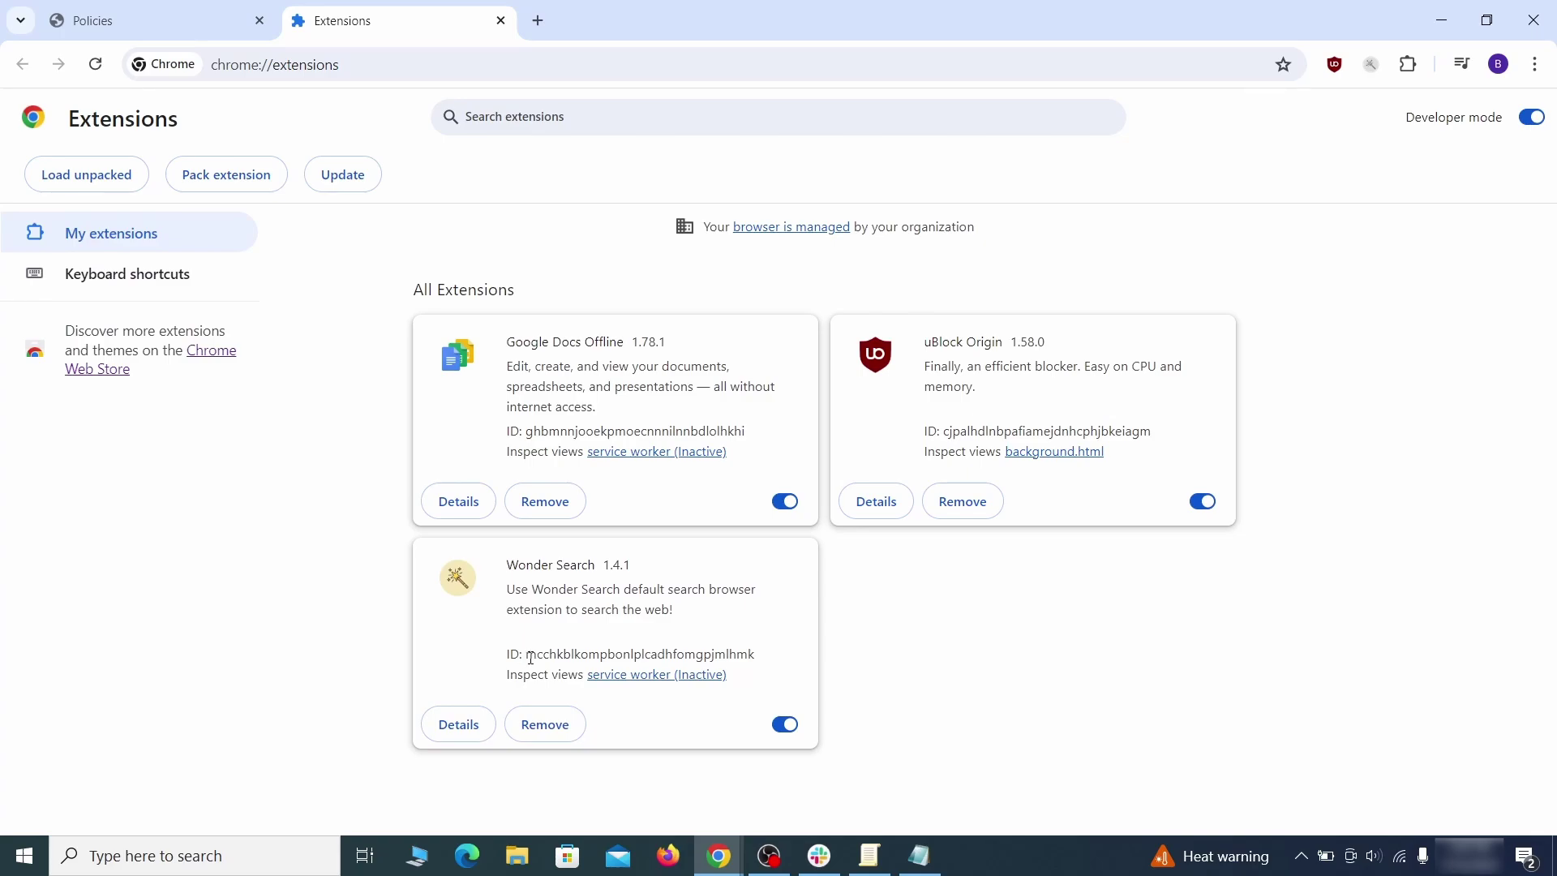
pyautogui.moveTo(532, 658); pyautogui.dragTo(738, 653)
pyautogui.rightClick(737, 657)
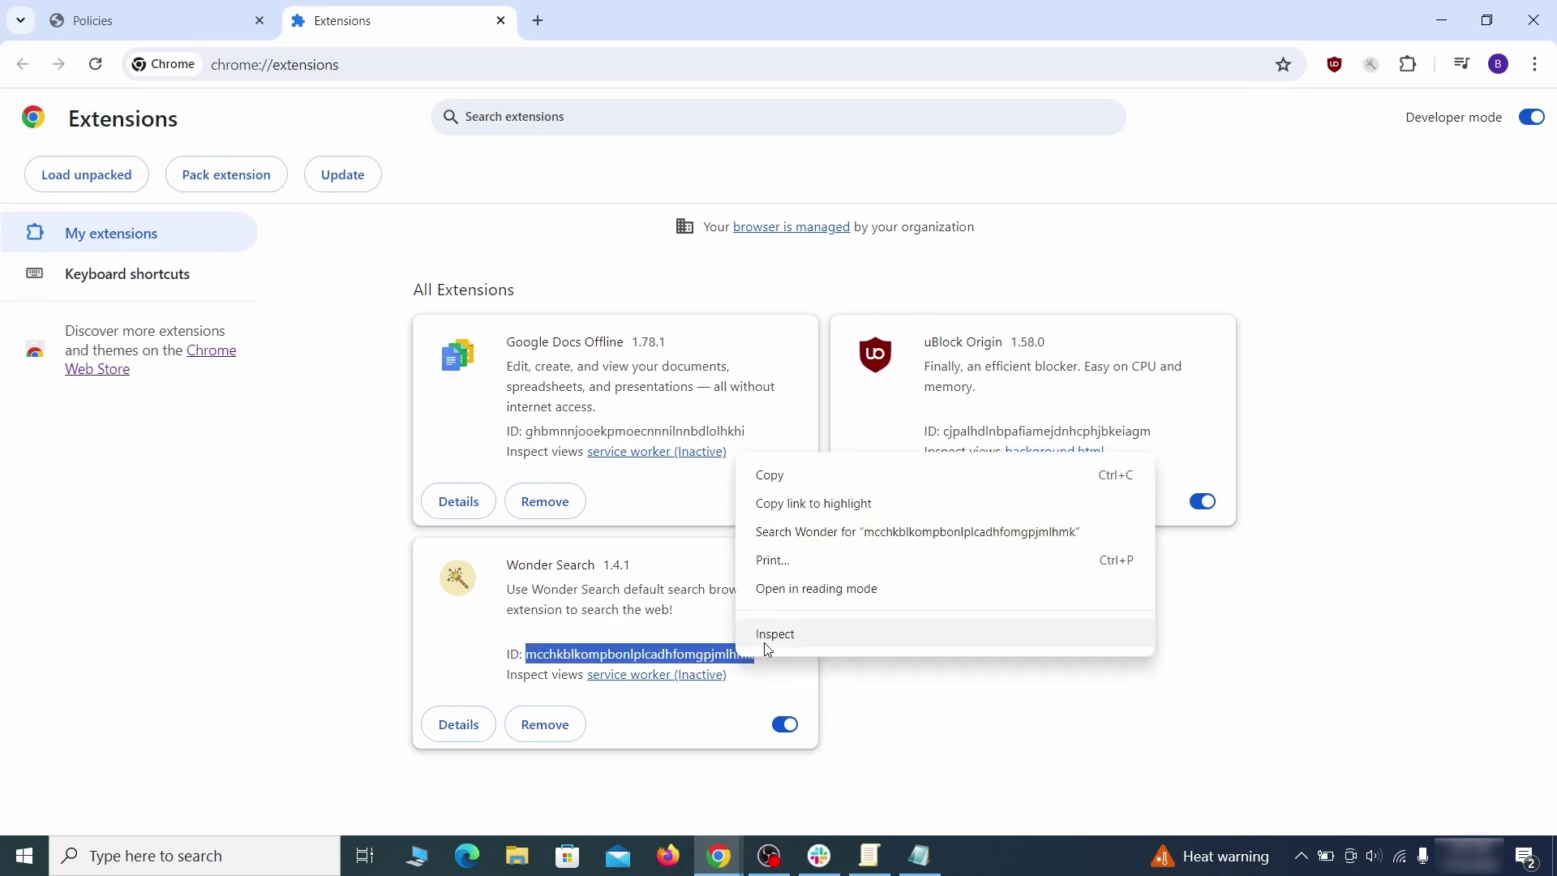
pyautogui.click(820, 478)
pyautogui.click(1445, 24)
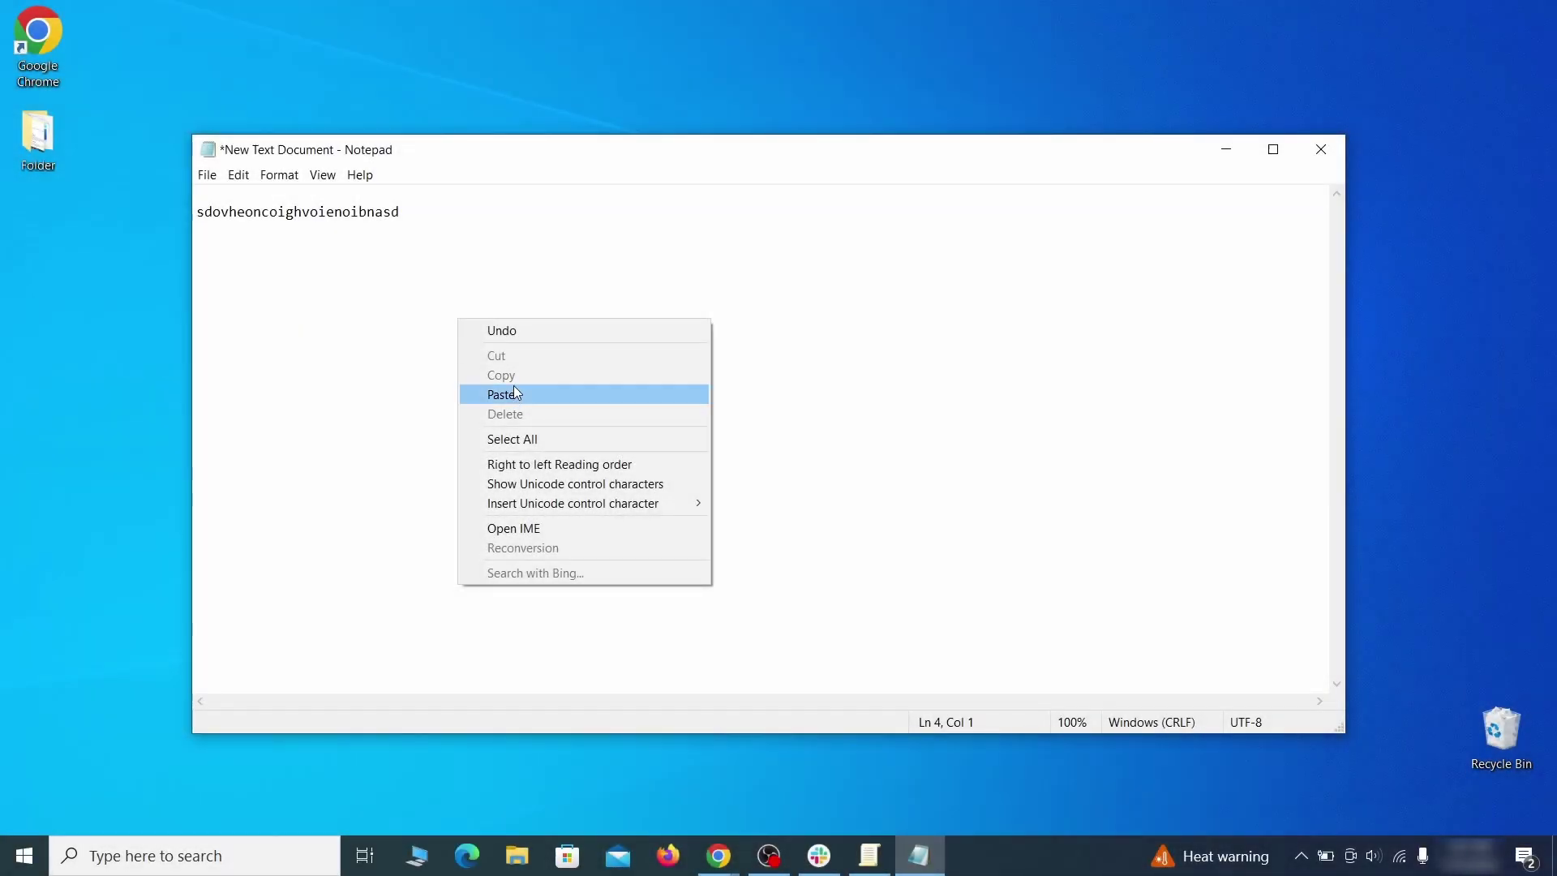
pyautogui.click(534, 394)
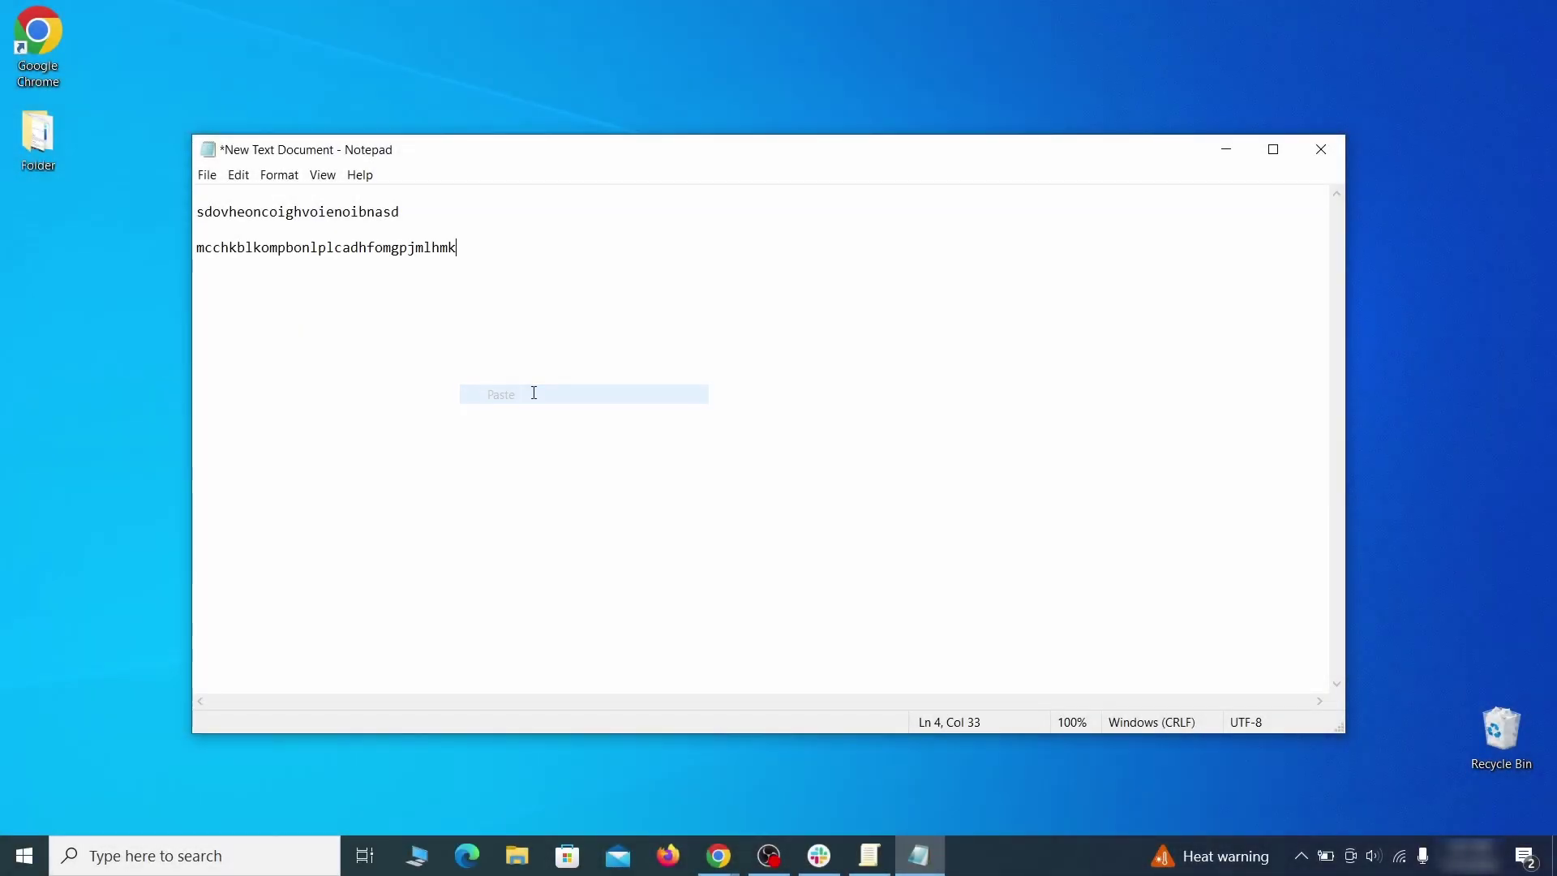
pyautogui.click(1225, 153)
# Search Windows for regedit and run the Registry Editor as administrator
pyautogui.click(19, 867)
pyautogui.write('regedit')
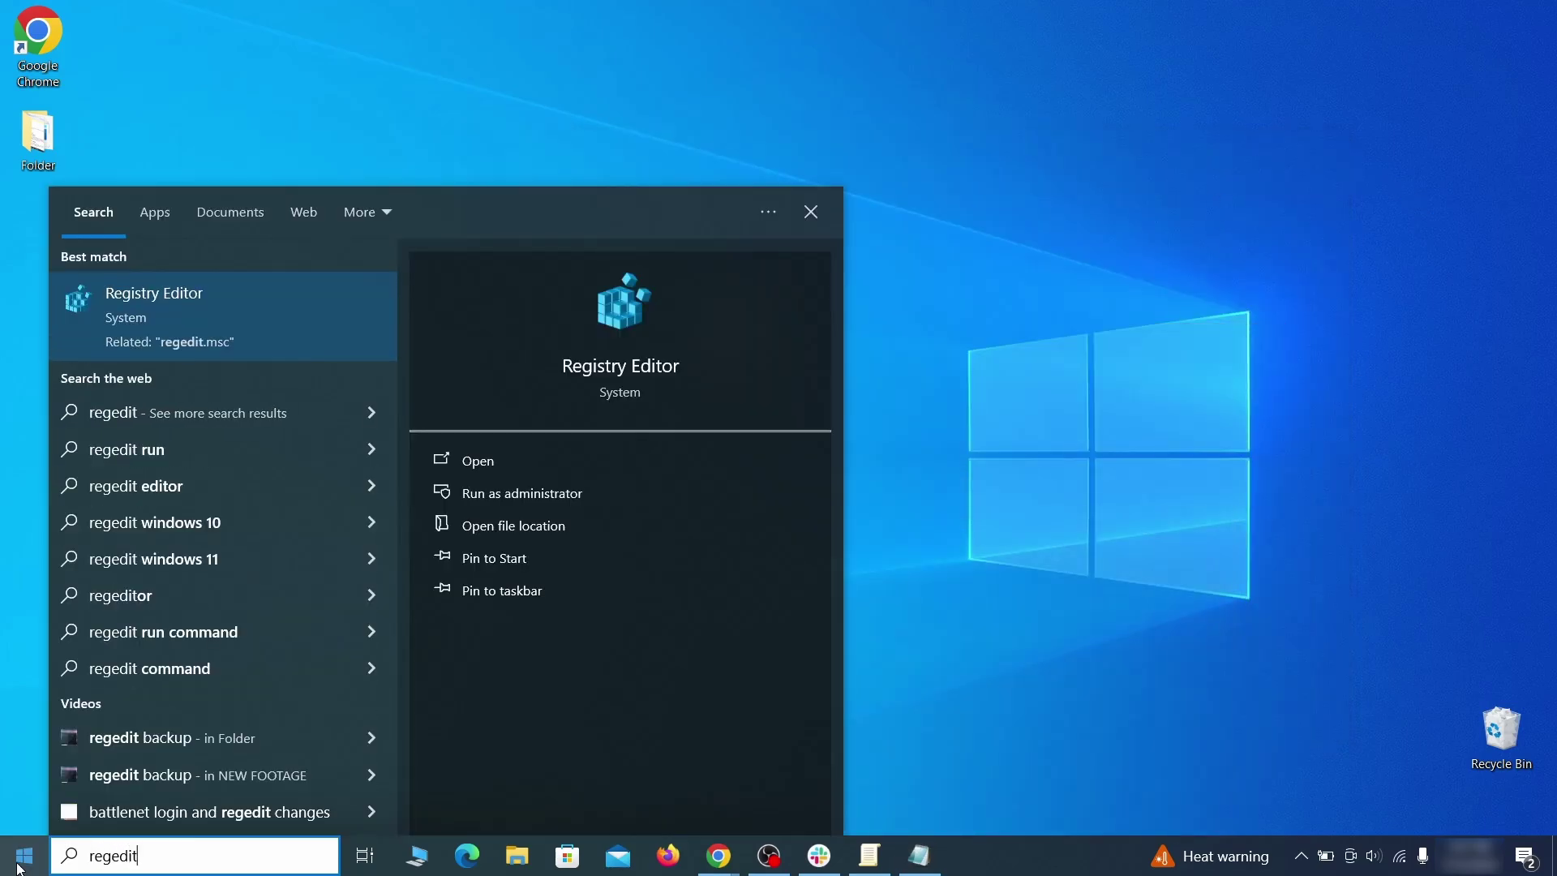
pyautogui.rightClick(311, 310)
pyautogui.click(357, 334)
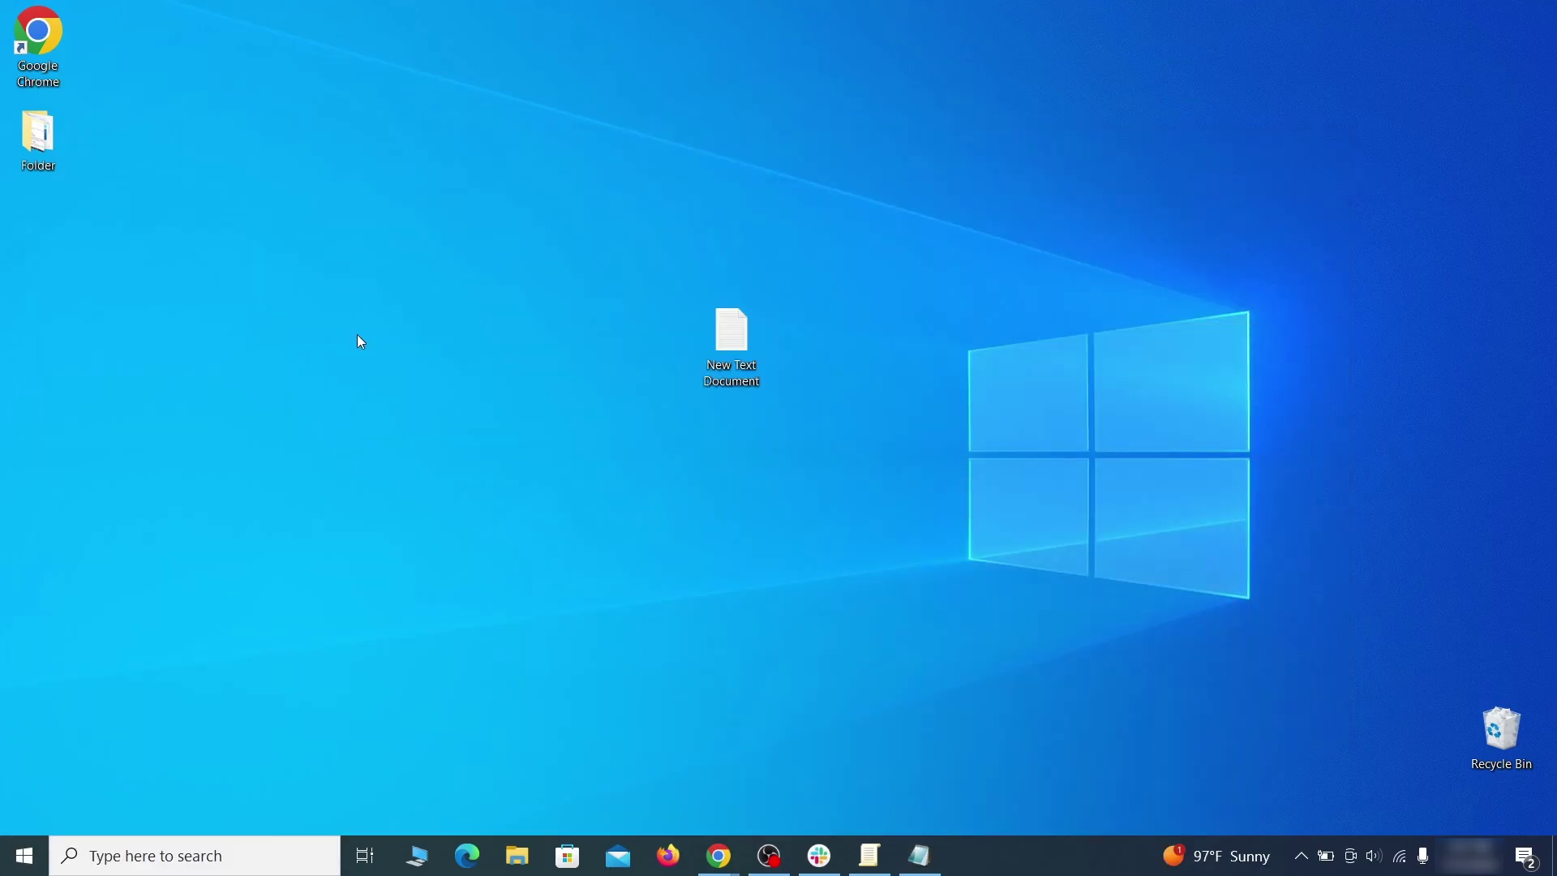
# Search the registry for the policy value sdovheoncoighvoienoibnasd copied from the Notepad document
pyautogui.hotkey('ctrl', 'f')
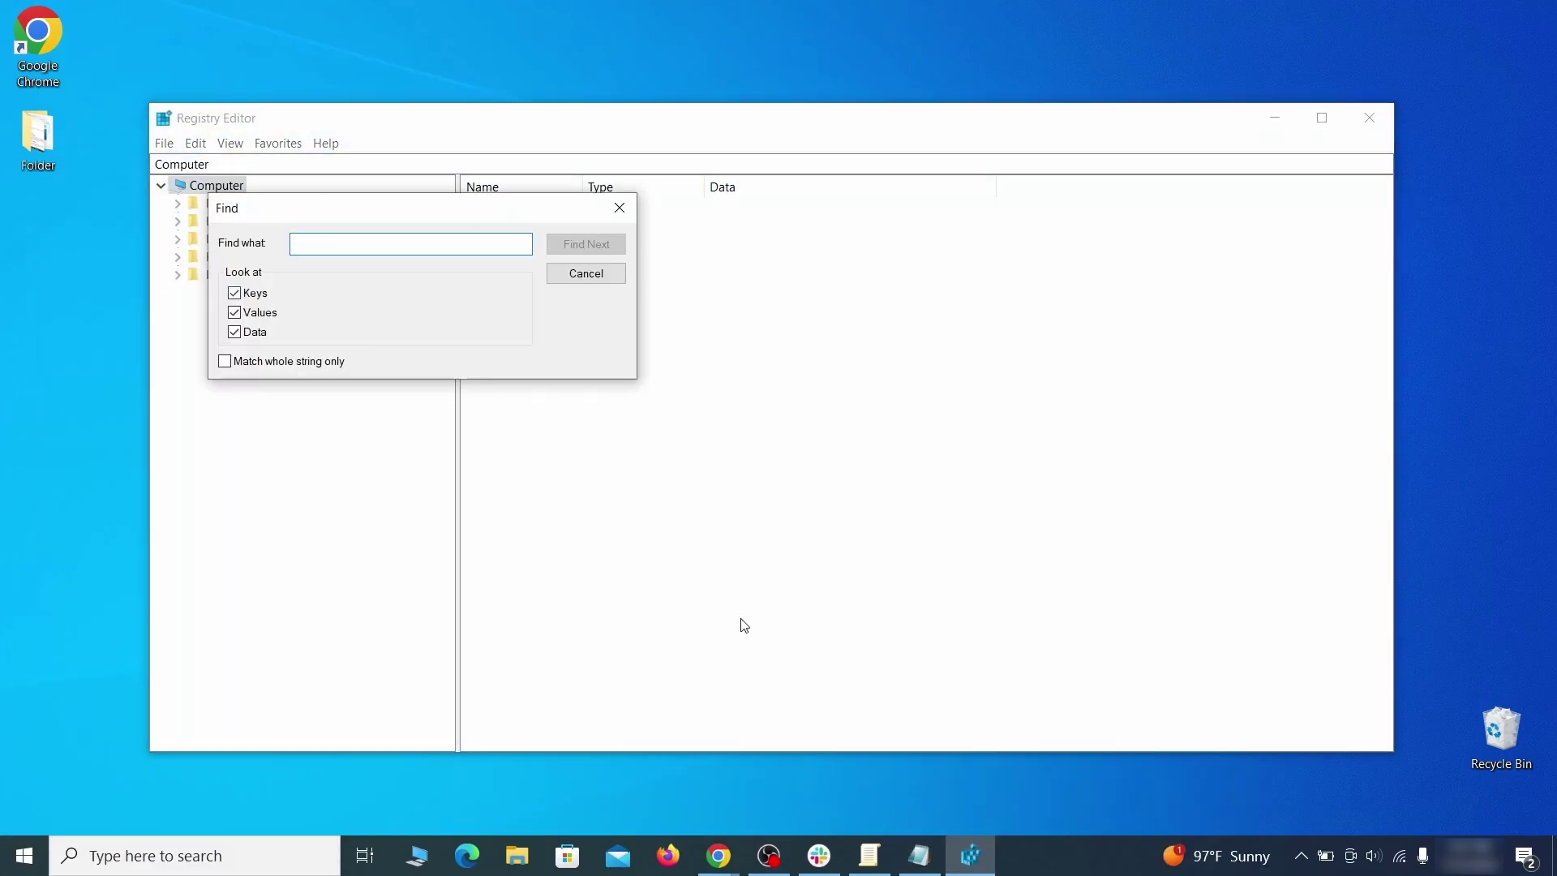
pyautogui.click(926, 866)
pyautogui.rightClick(349, 213)
pyautogui.click(394, 273)
pyautogui.click(159, 299)
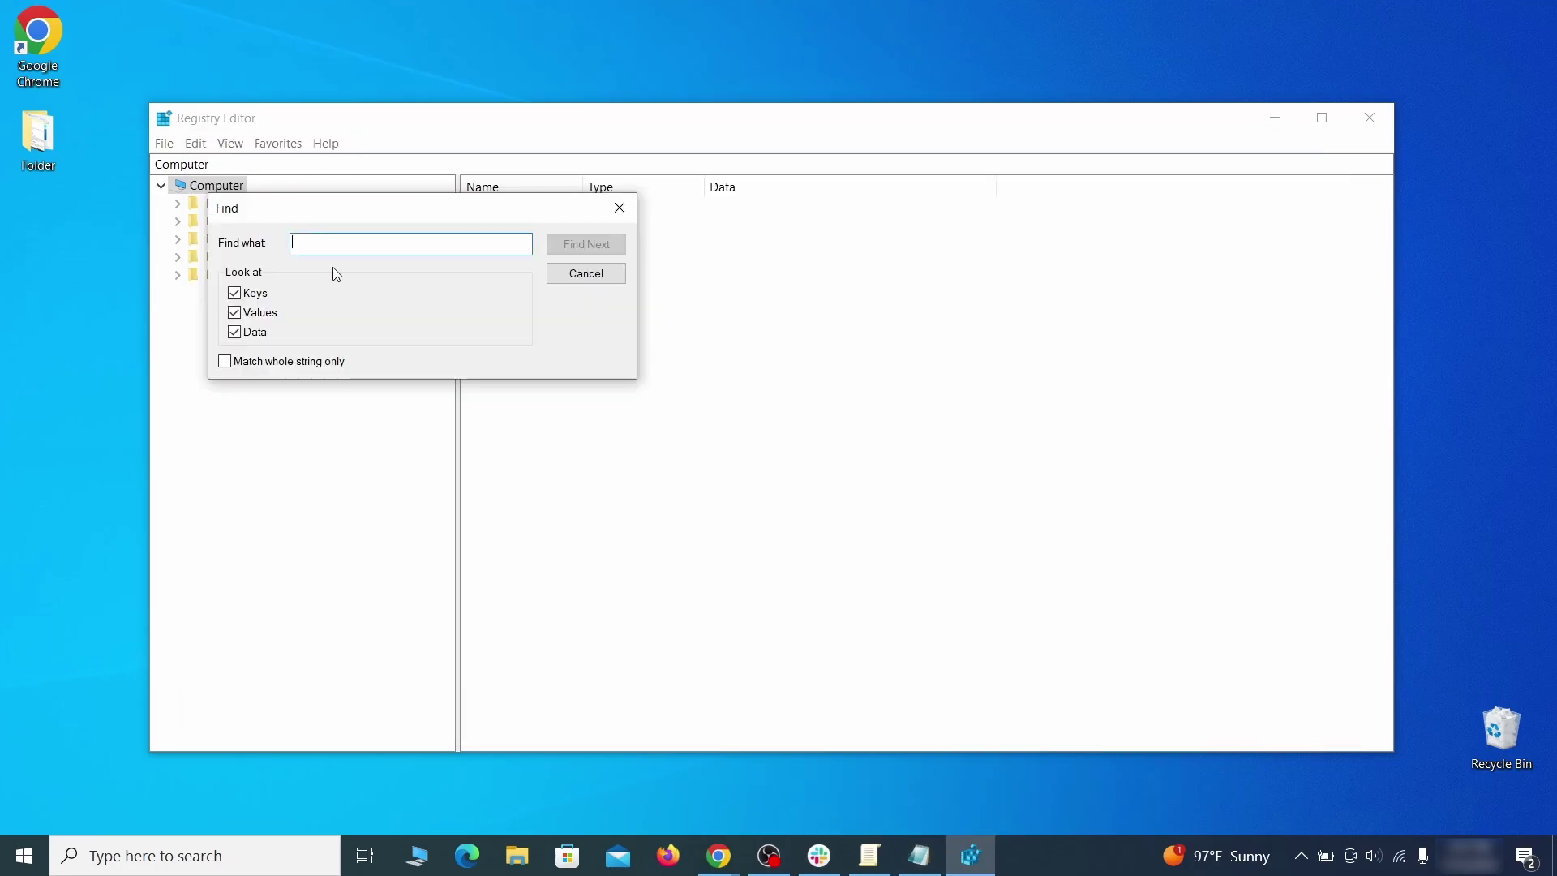
pyautogui.rightClick(346, 248)
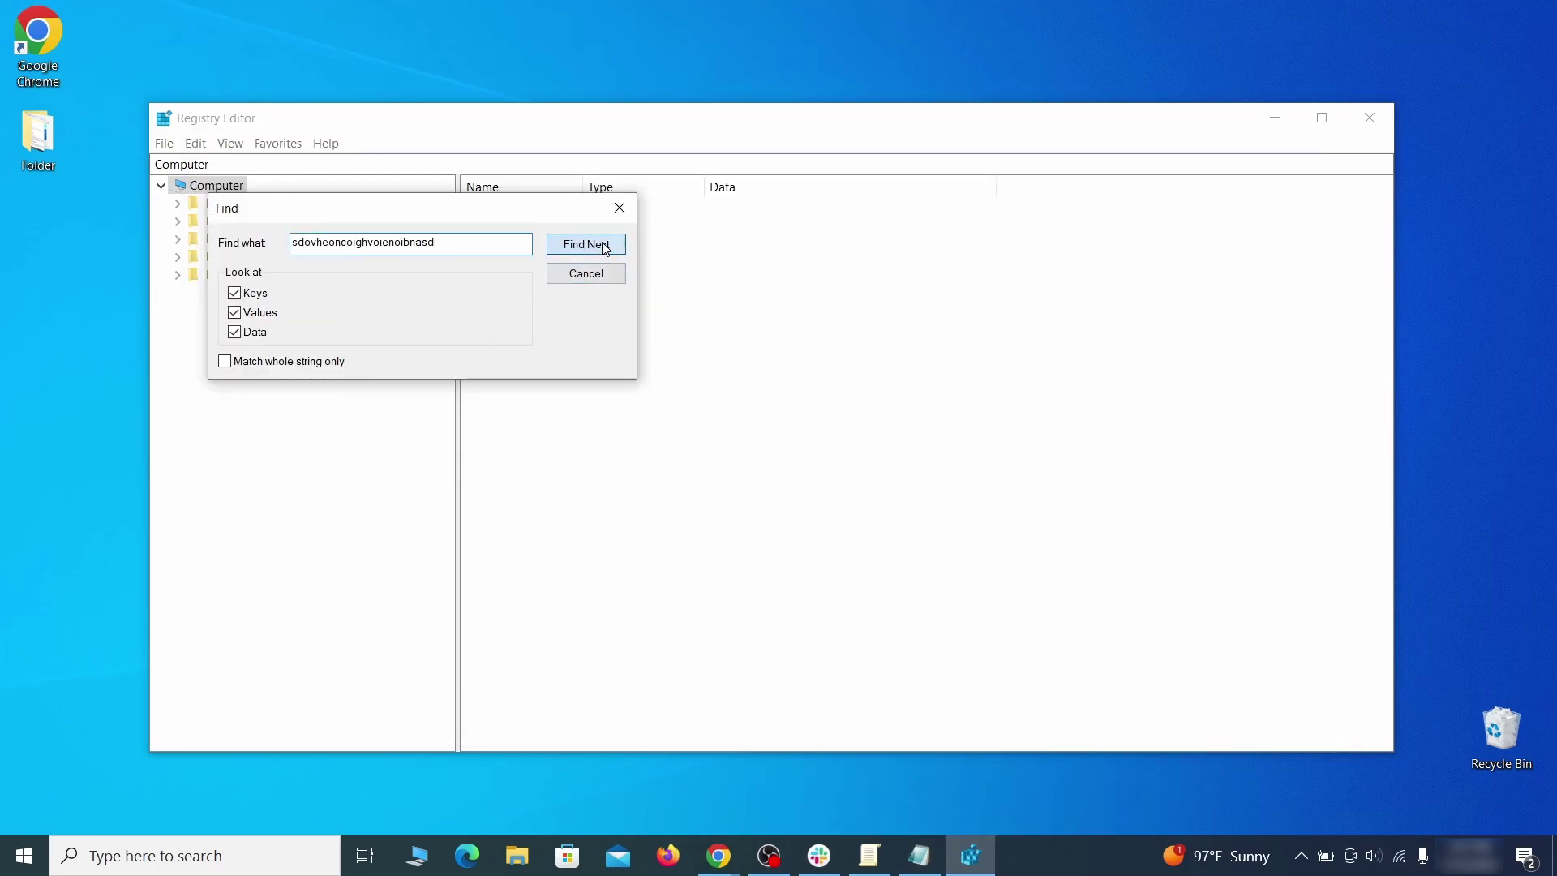
pyautogui.click(606, 249)
# Delete the Recommended key under Group Policy Objects, in Software\Policies\Google\Chrome
pyautogui.rightClick(383, 489)
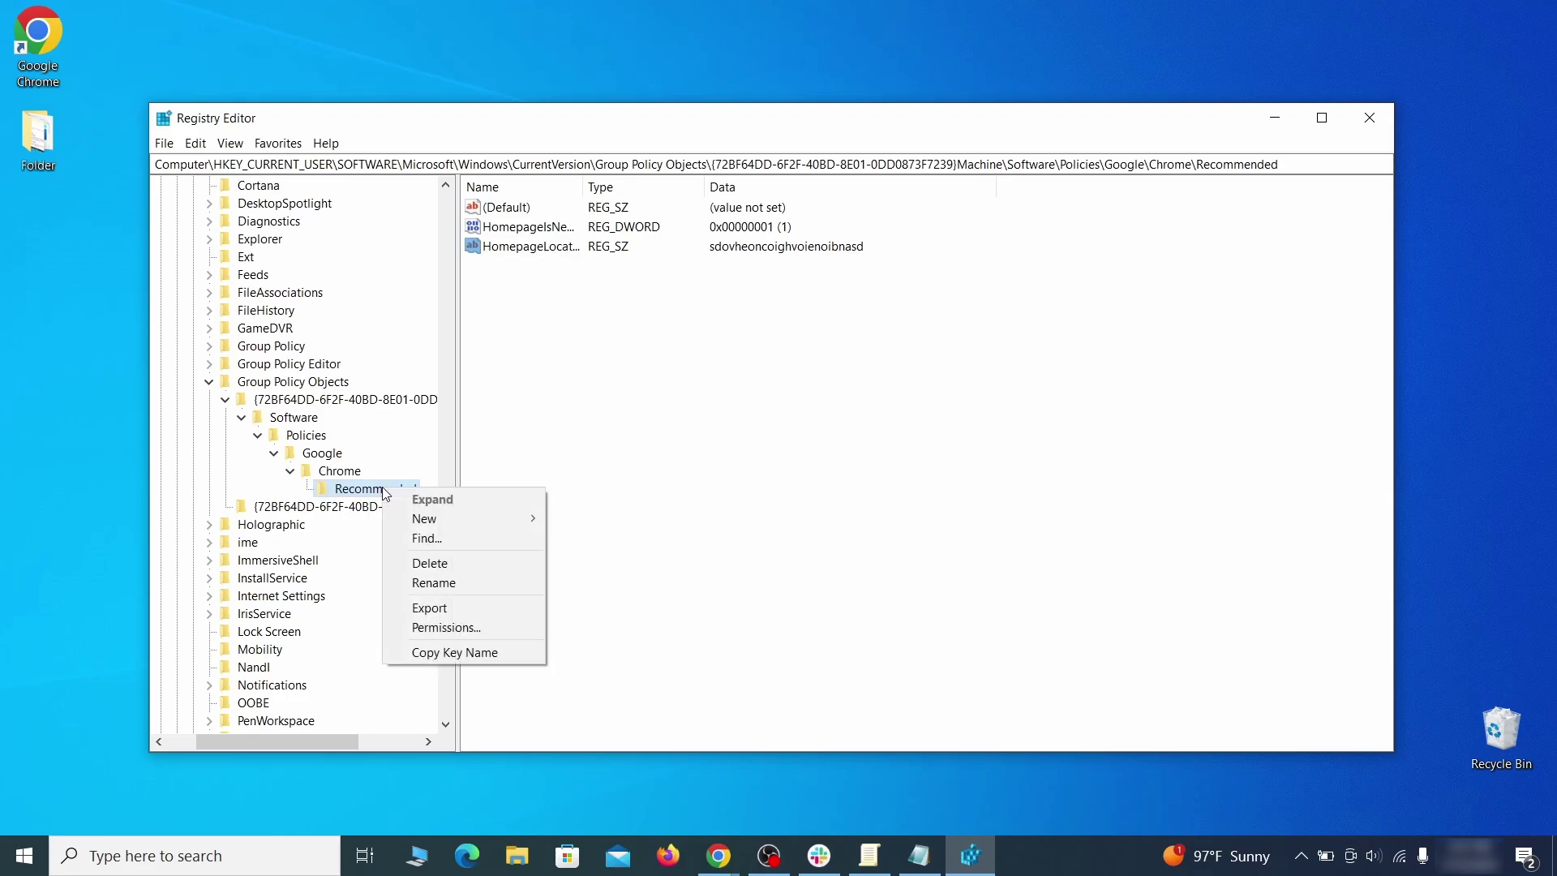
pyautogui.click(467, 568)
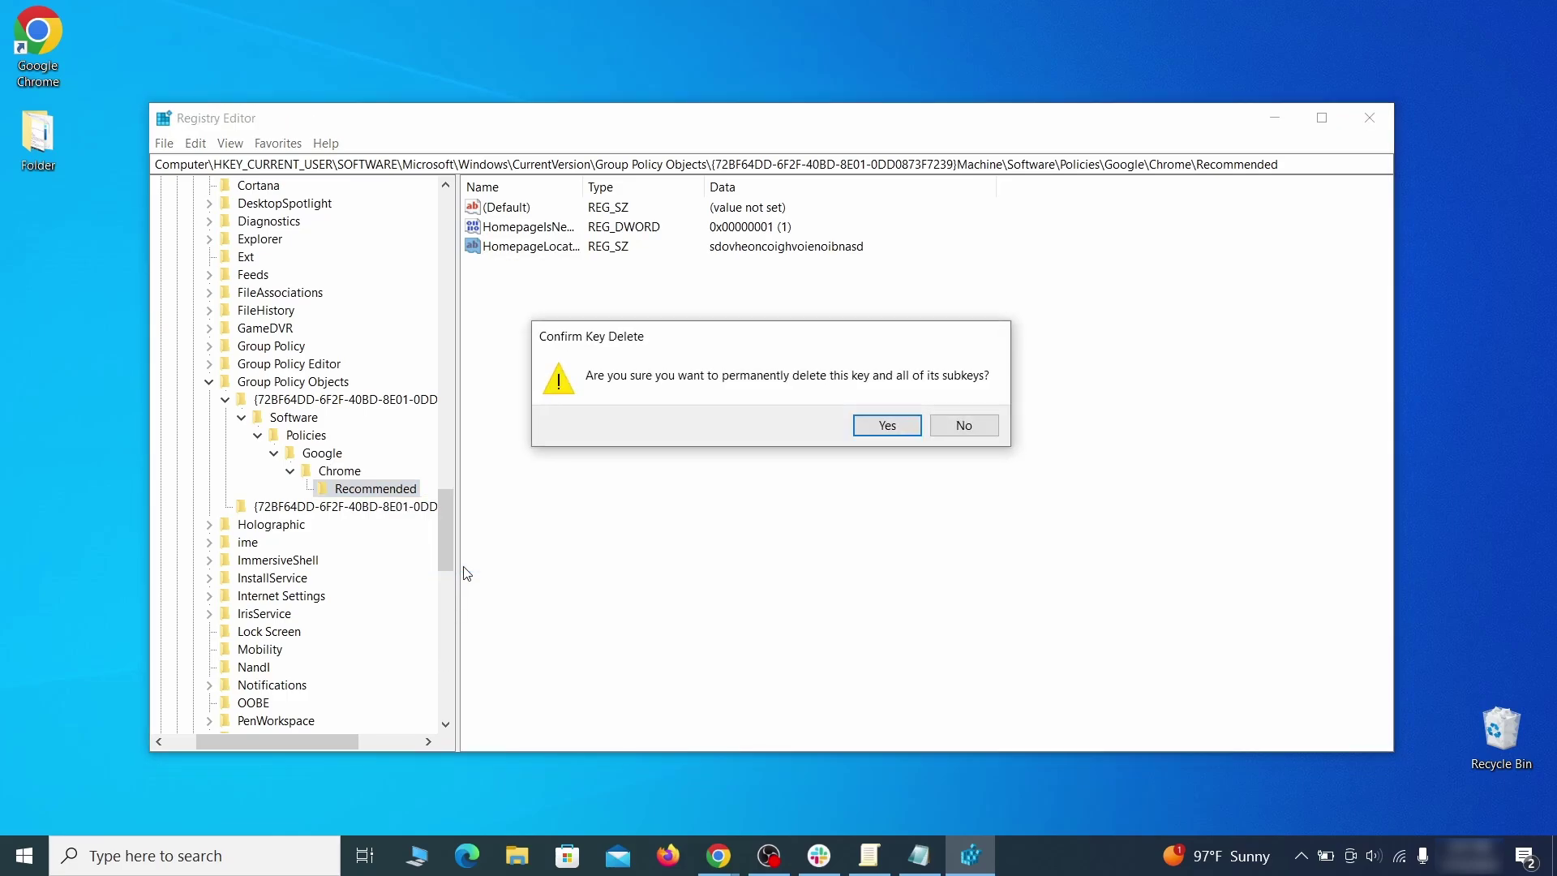
pyautogui.click(888, 425)
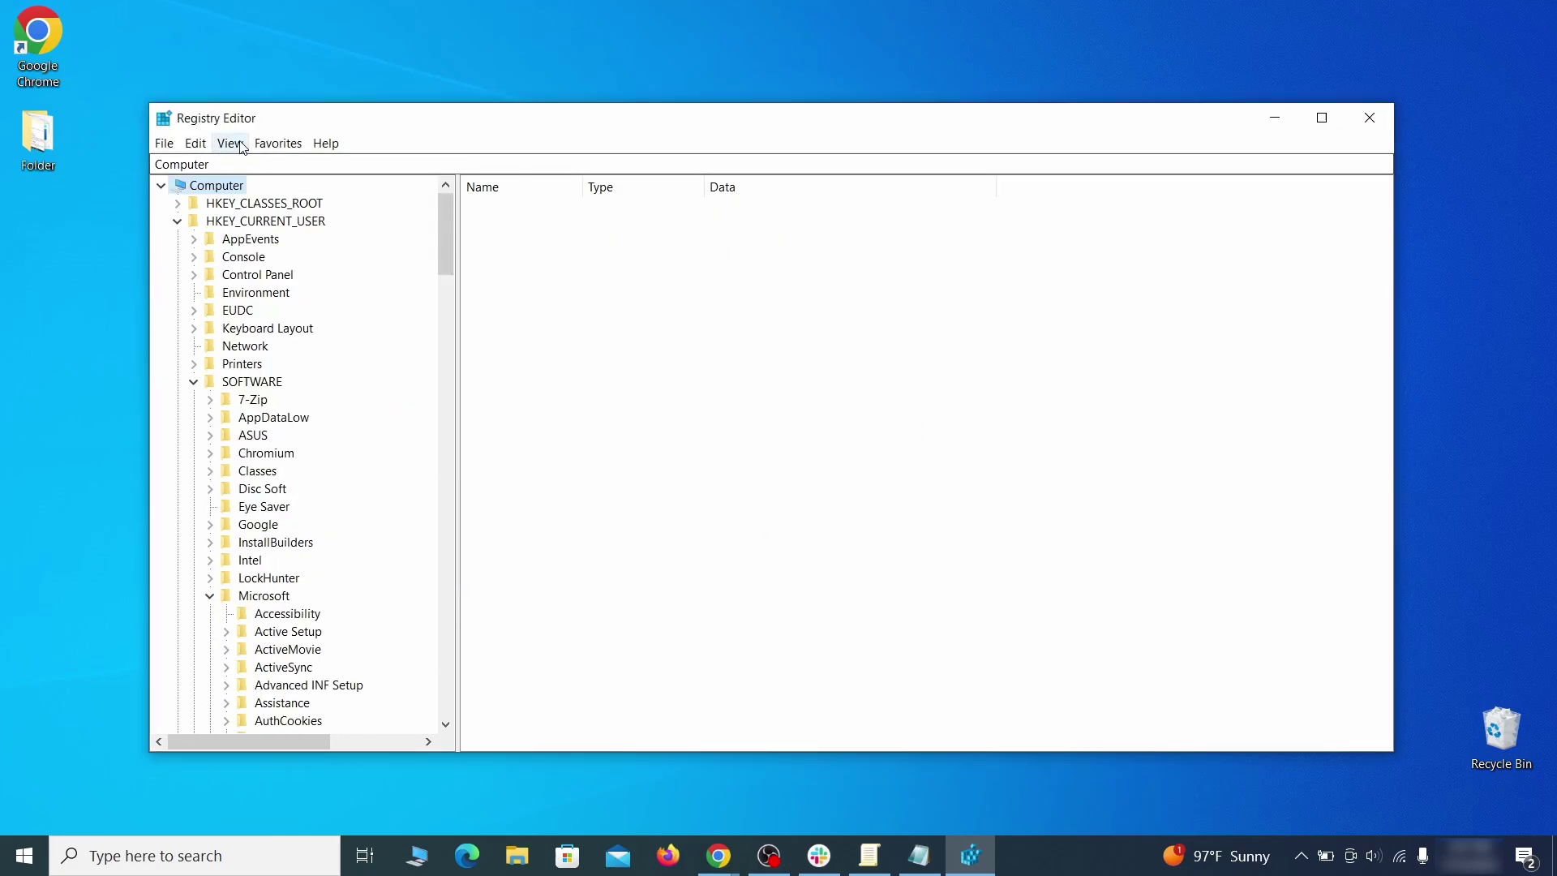
pyautogui.click(197, 143)
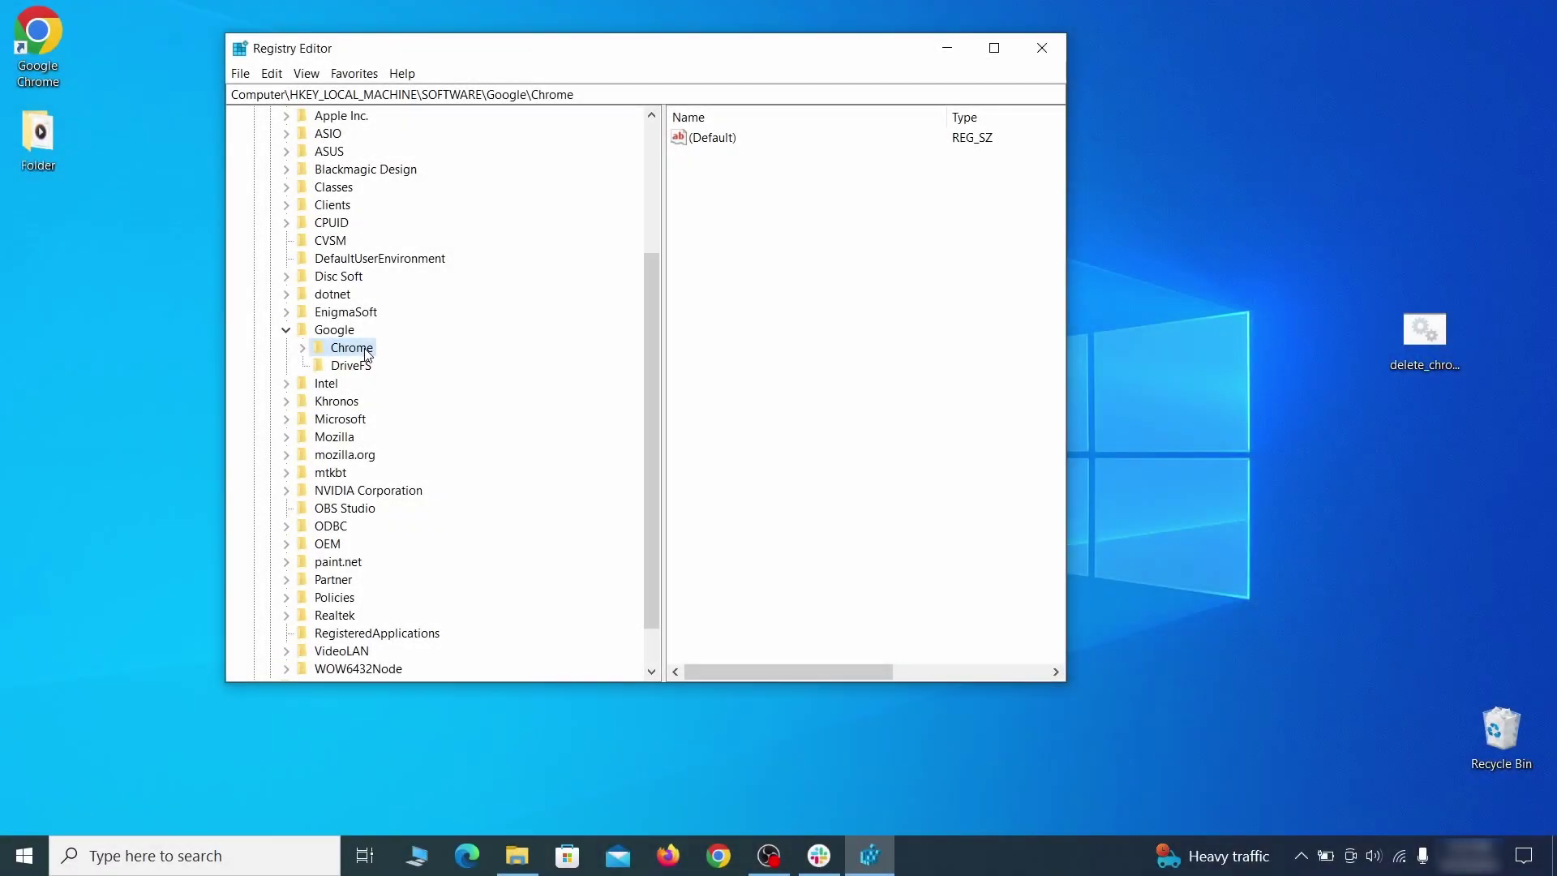
# Try to delete the Chrome key under HKEY_LOCAL_MACHINE\SOFTWARE\Google
pyautogui.rightClick(365, 349)
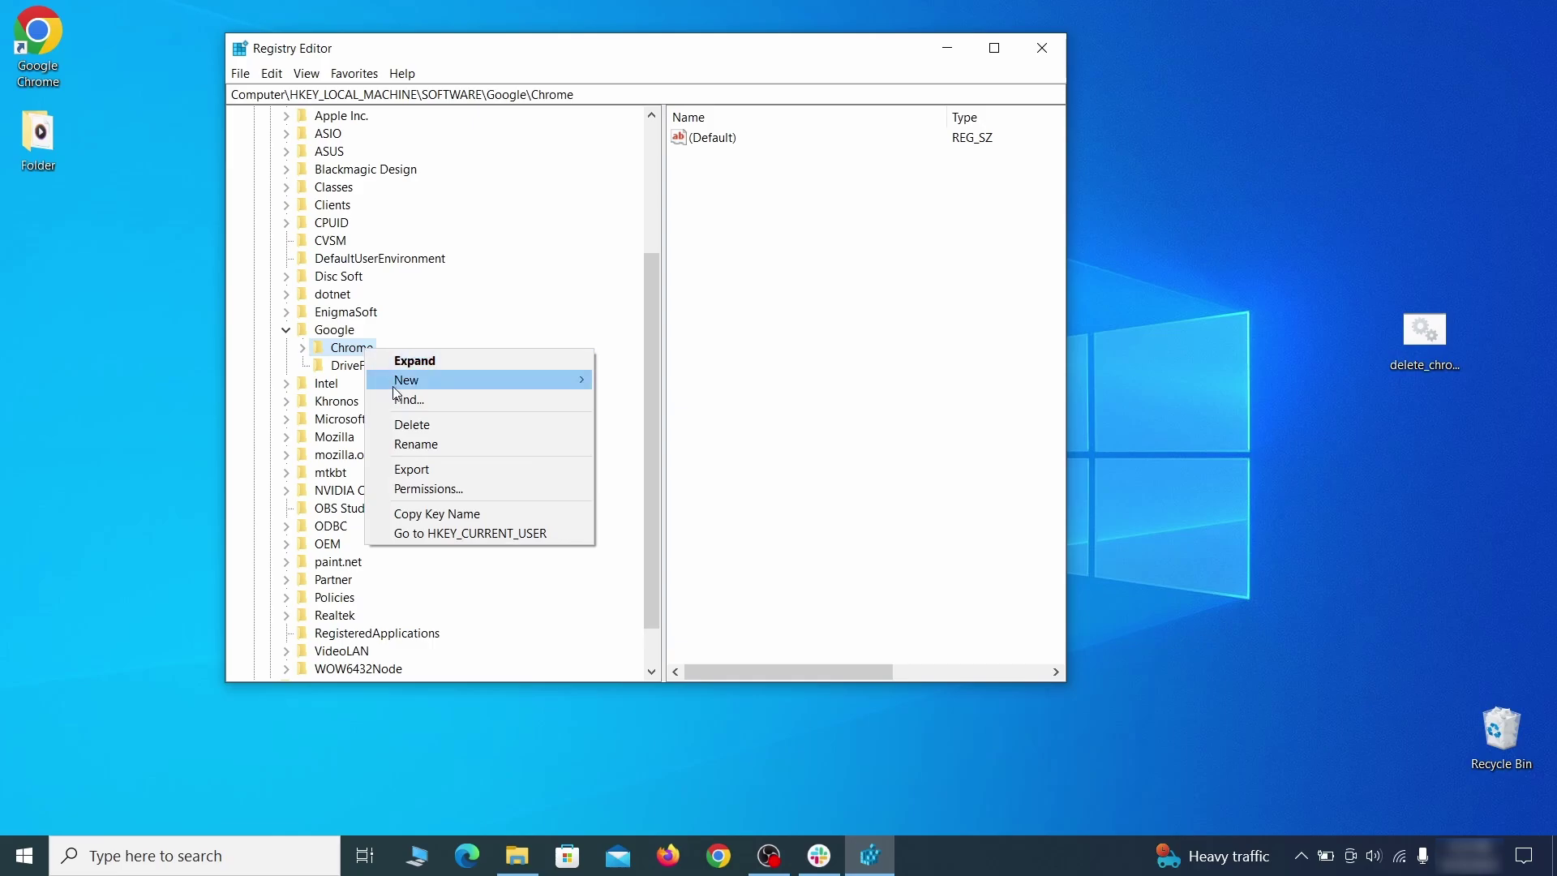
pyautogui.click(430, 426)
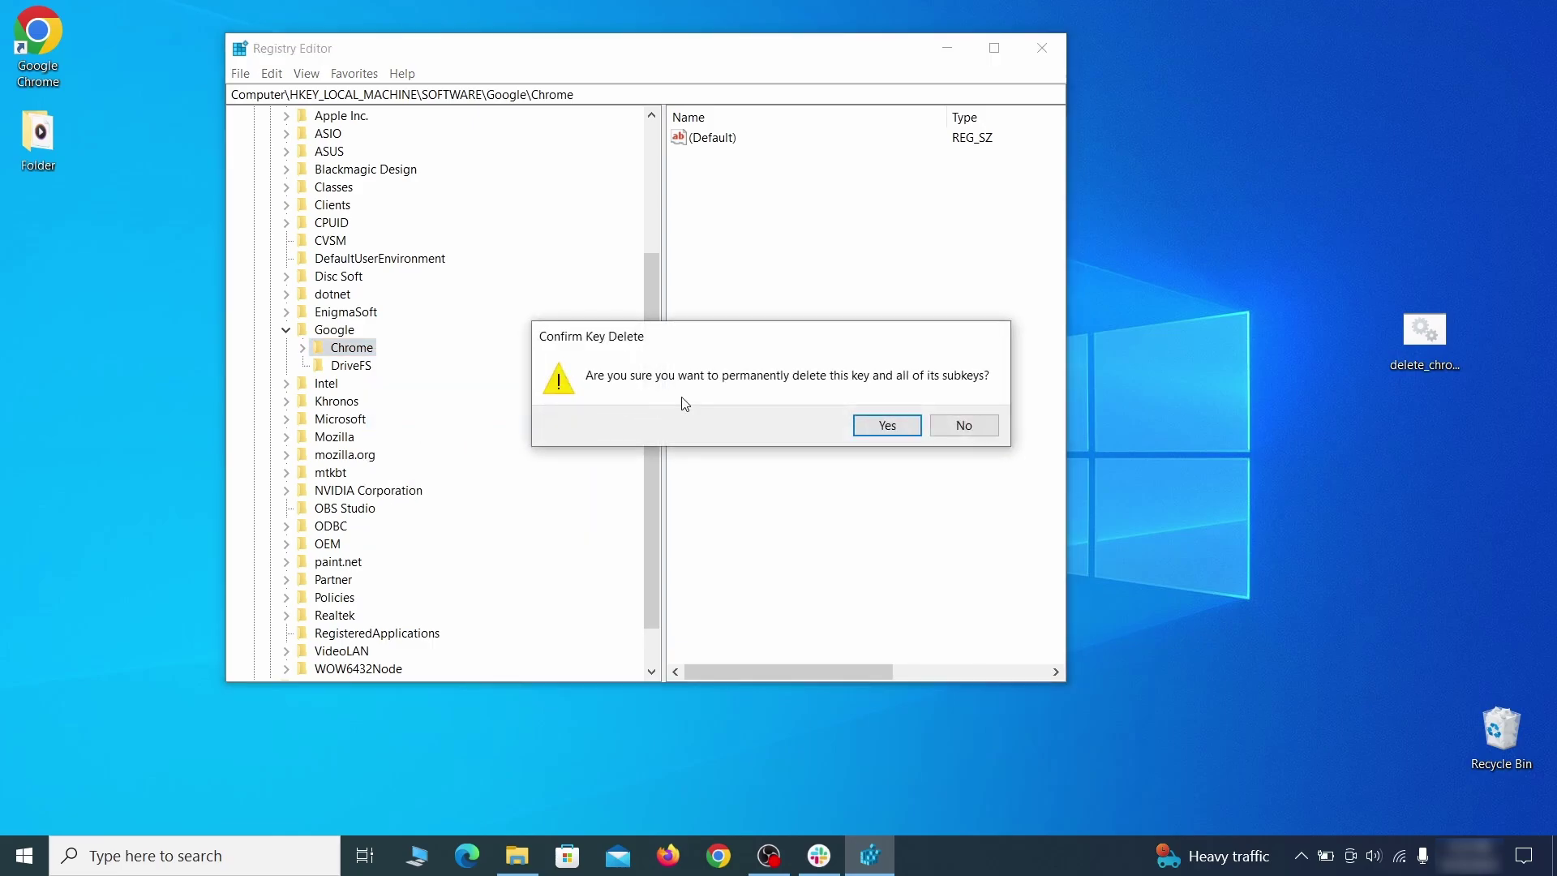
pyautogui.click(887, 425)
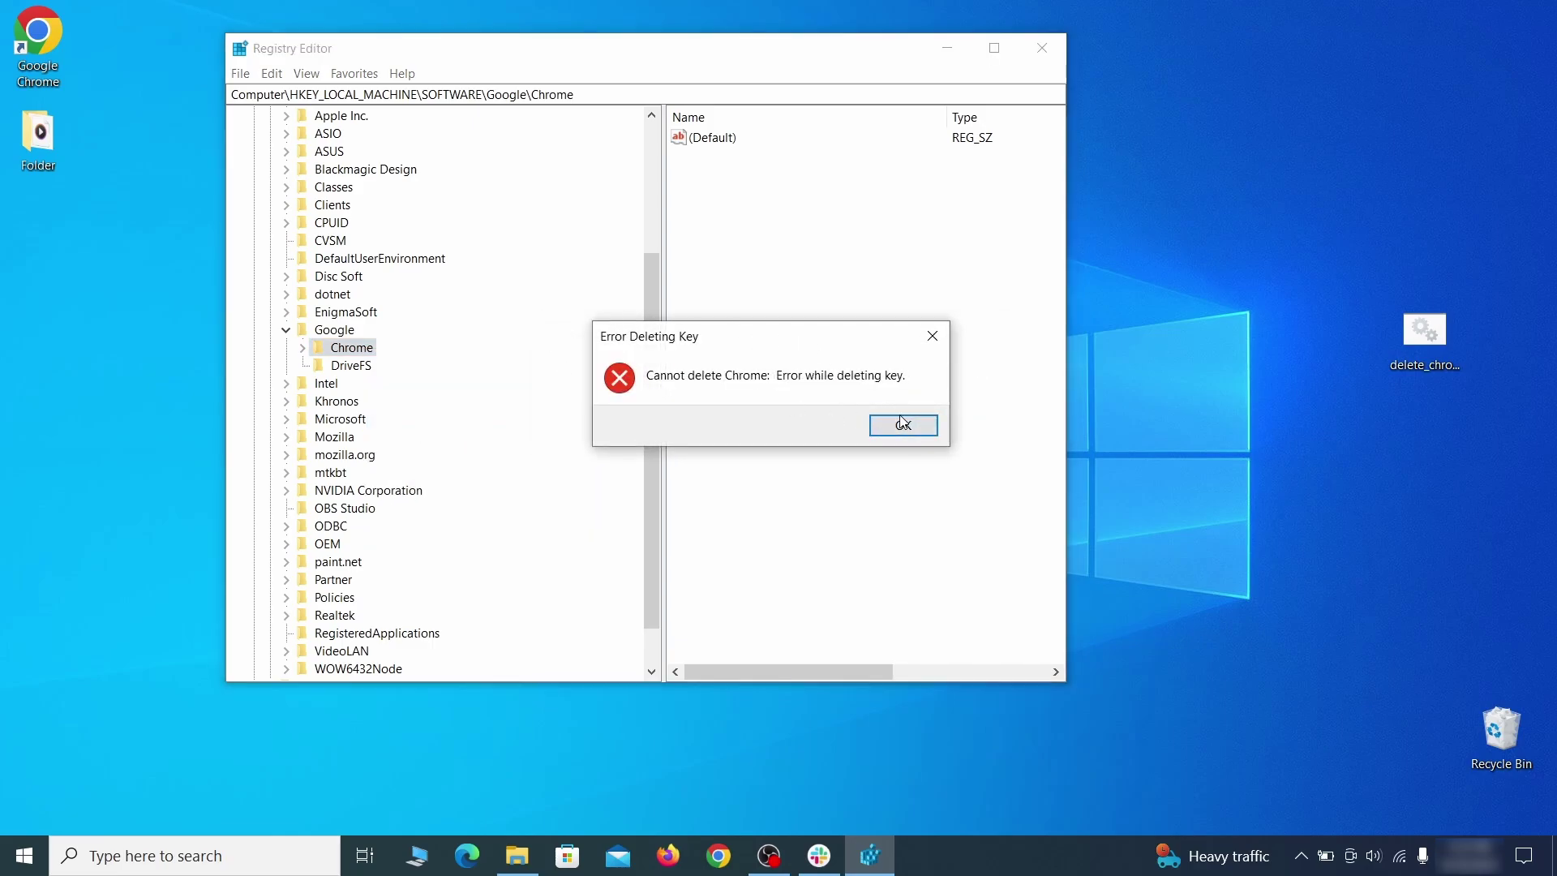
pyautogui.click(902, 424)
# Change the owner of the Chrome key under HKEY_LOCAL_MACHINE\SOFTWARE\Google to Everyone in its advanced security settings
pyautogui.rightClick(366, 356)
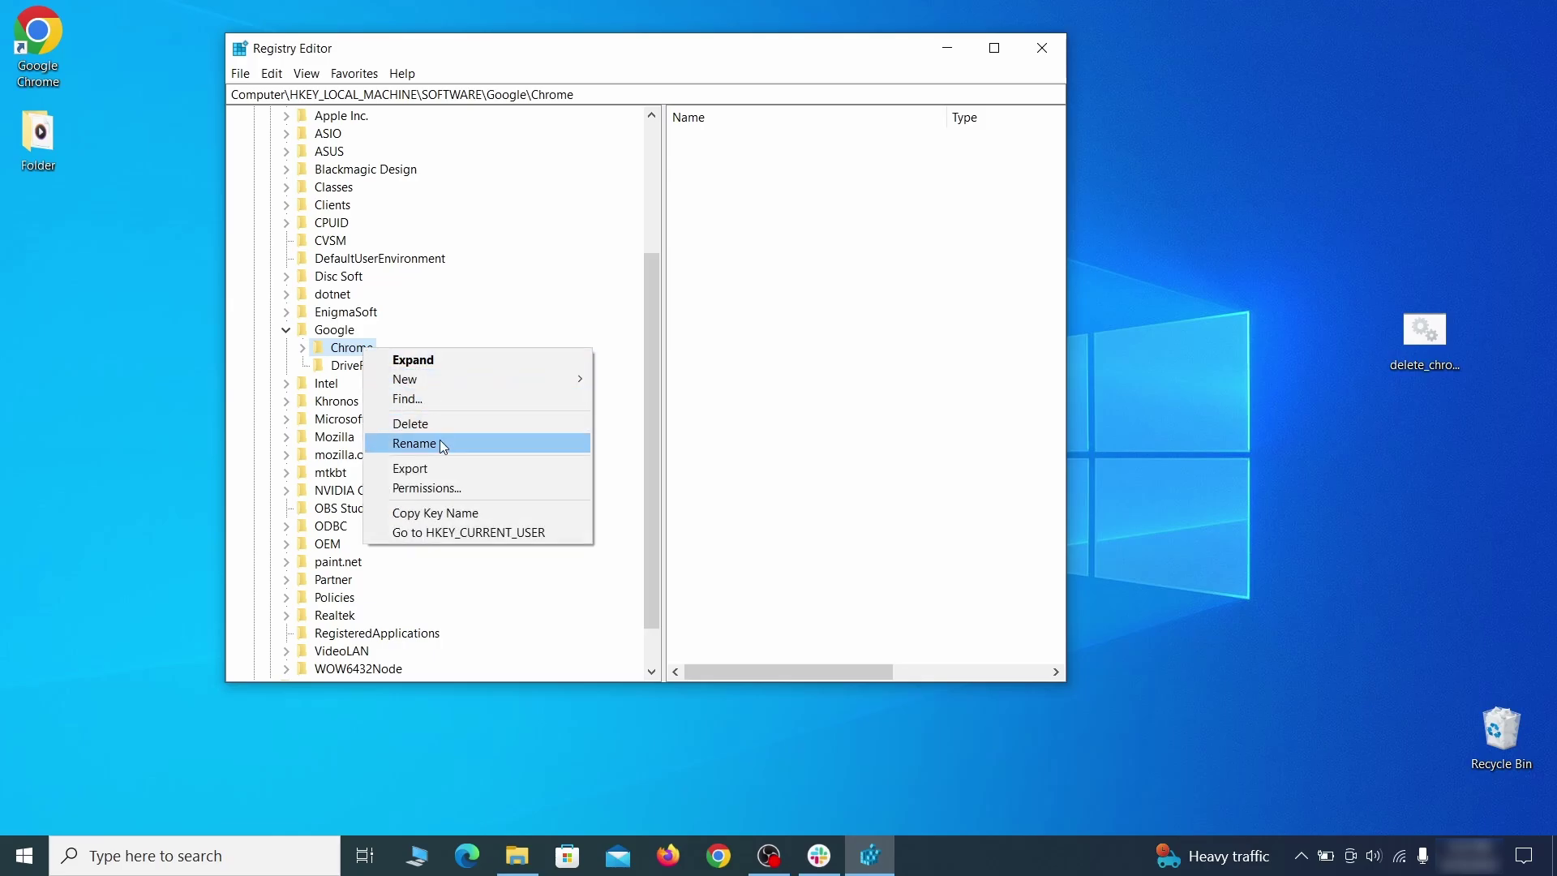
pyautogui.click(460, 488)
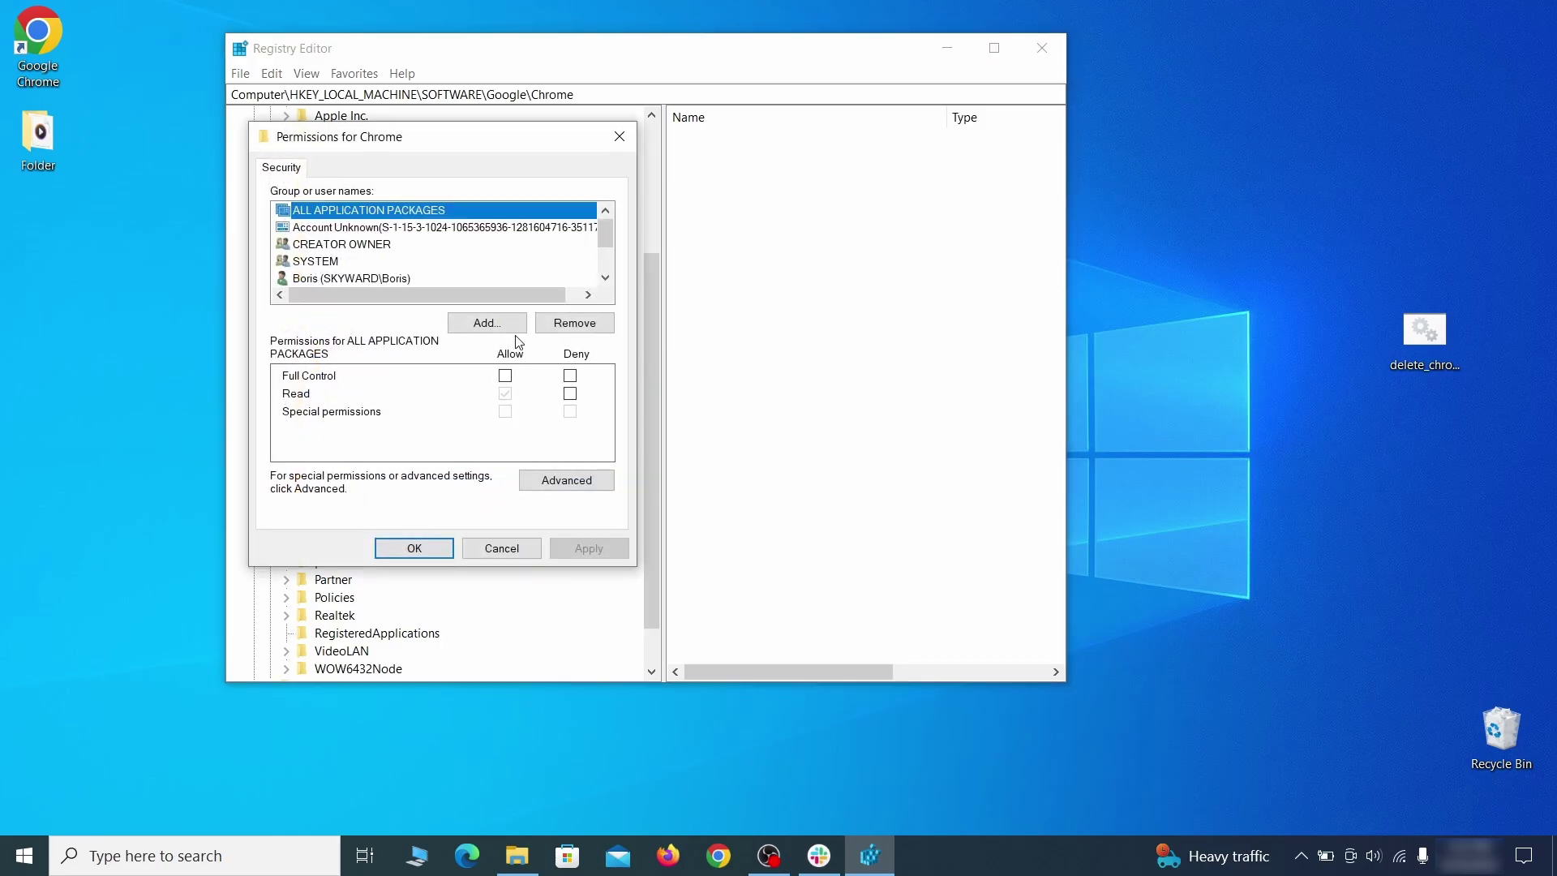
pyautogui.click(565, 482)
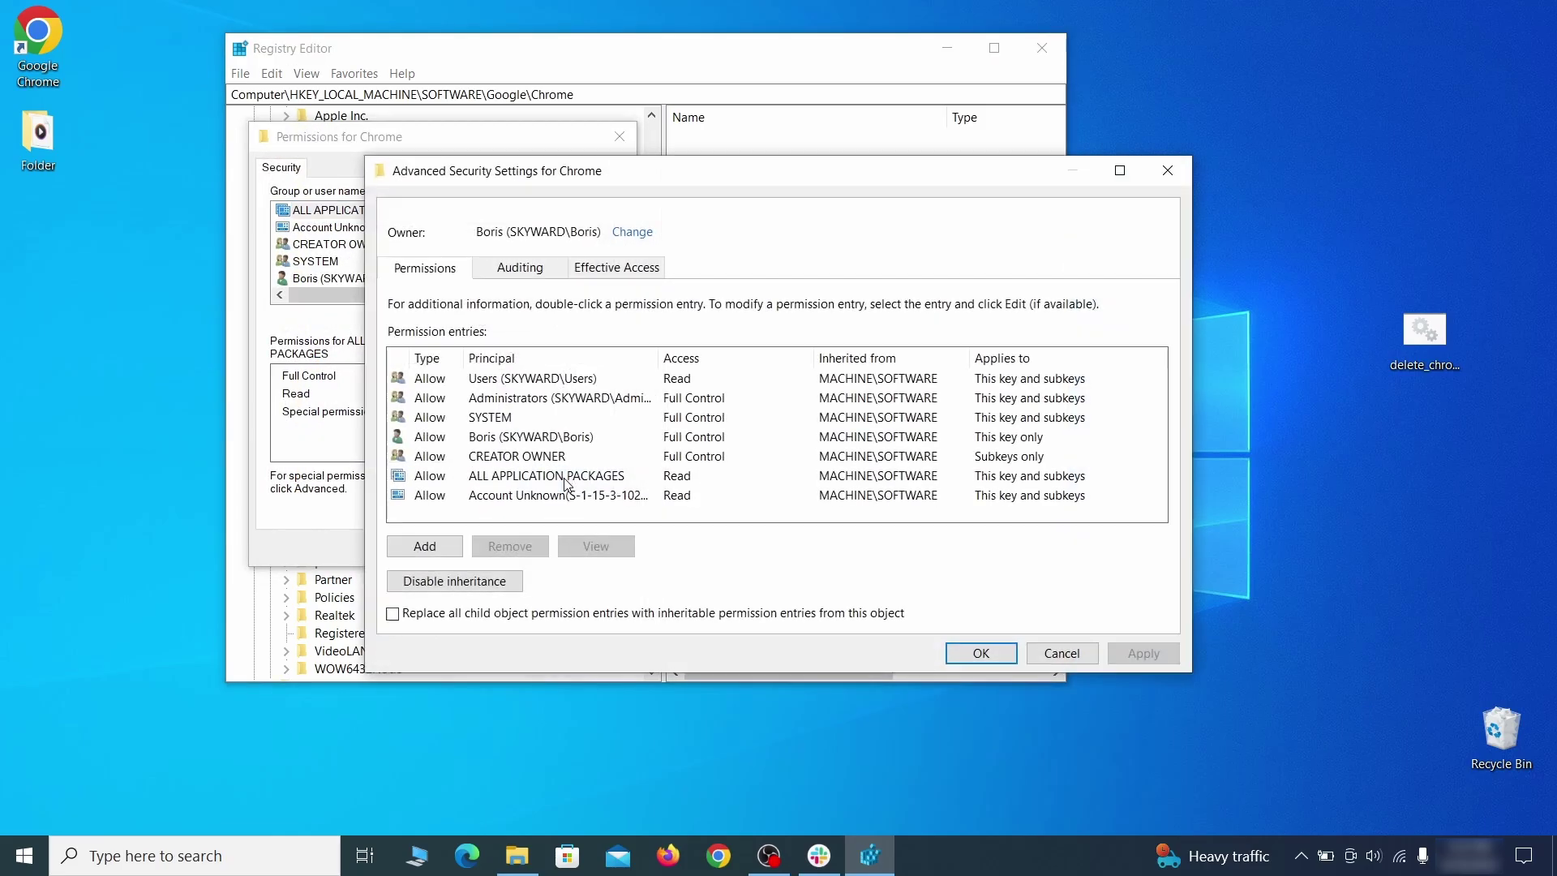
pyautogui.click(632, 232)
pyautogui.write('everyon')
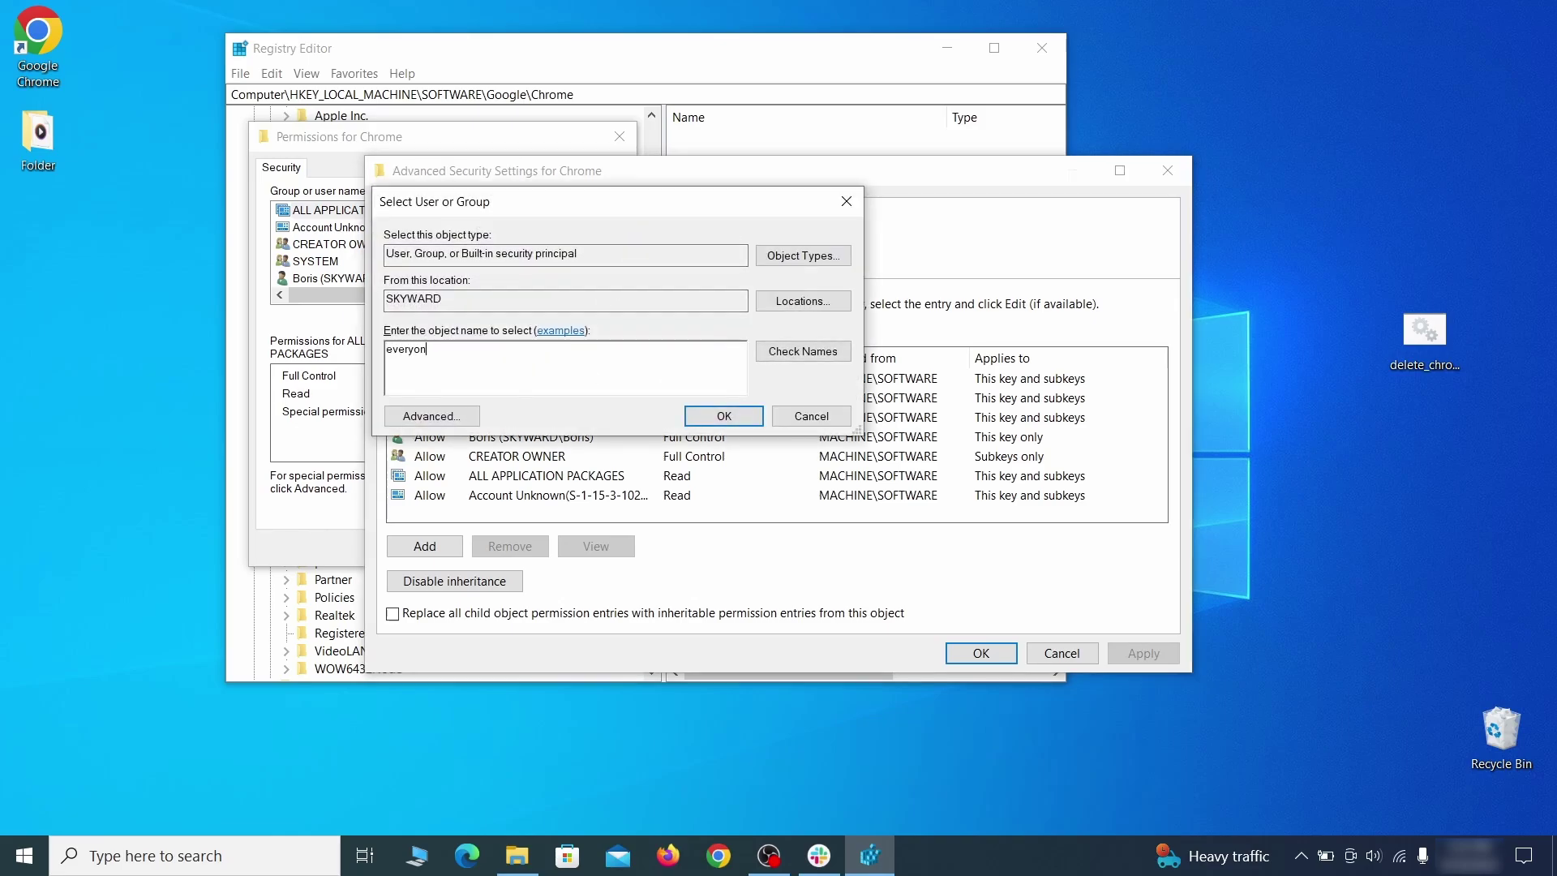
pyautogui.write('e')
pyautogui.click(806, 352)
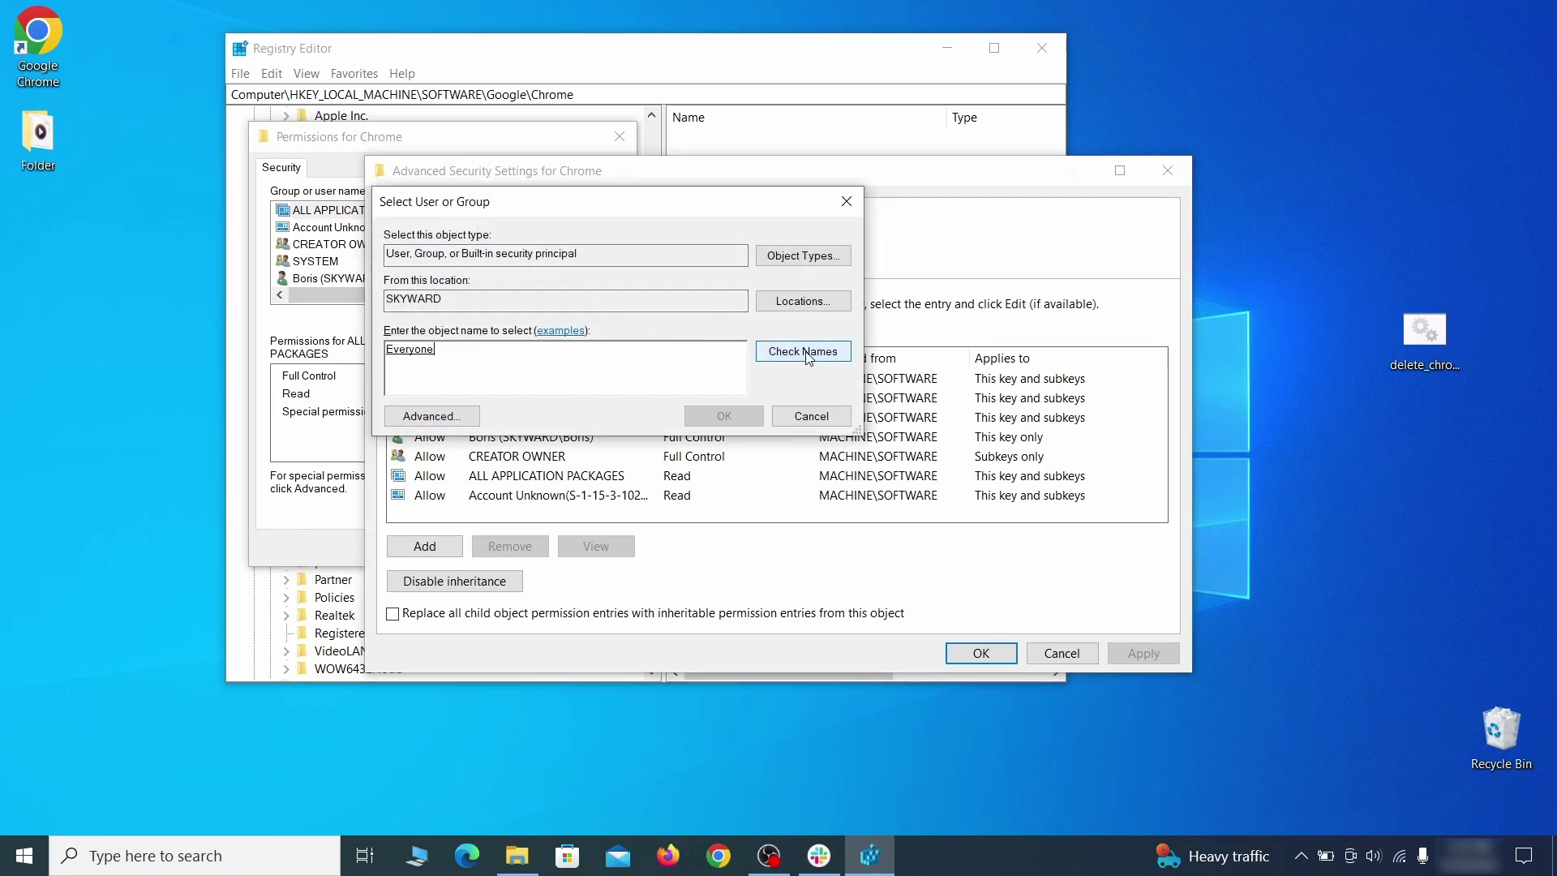
pyautogui.click(735, 417)
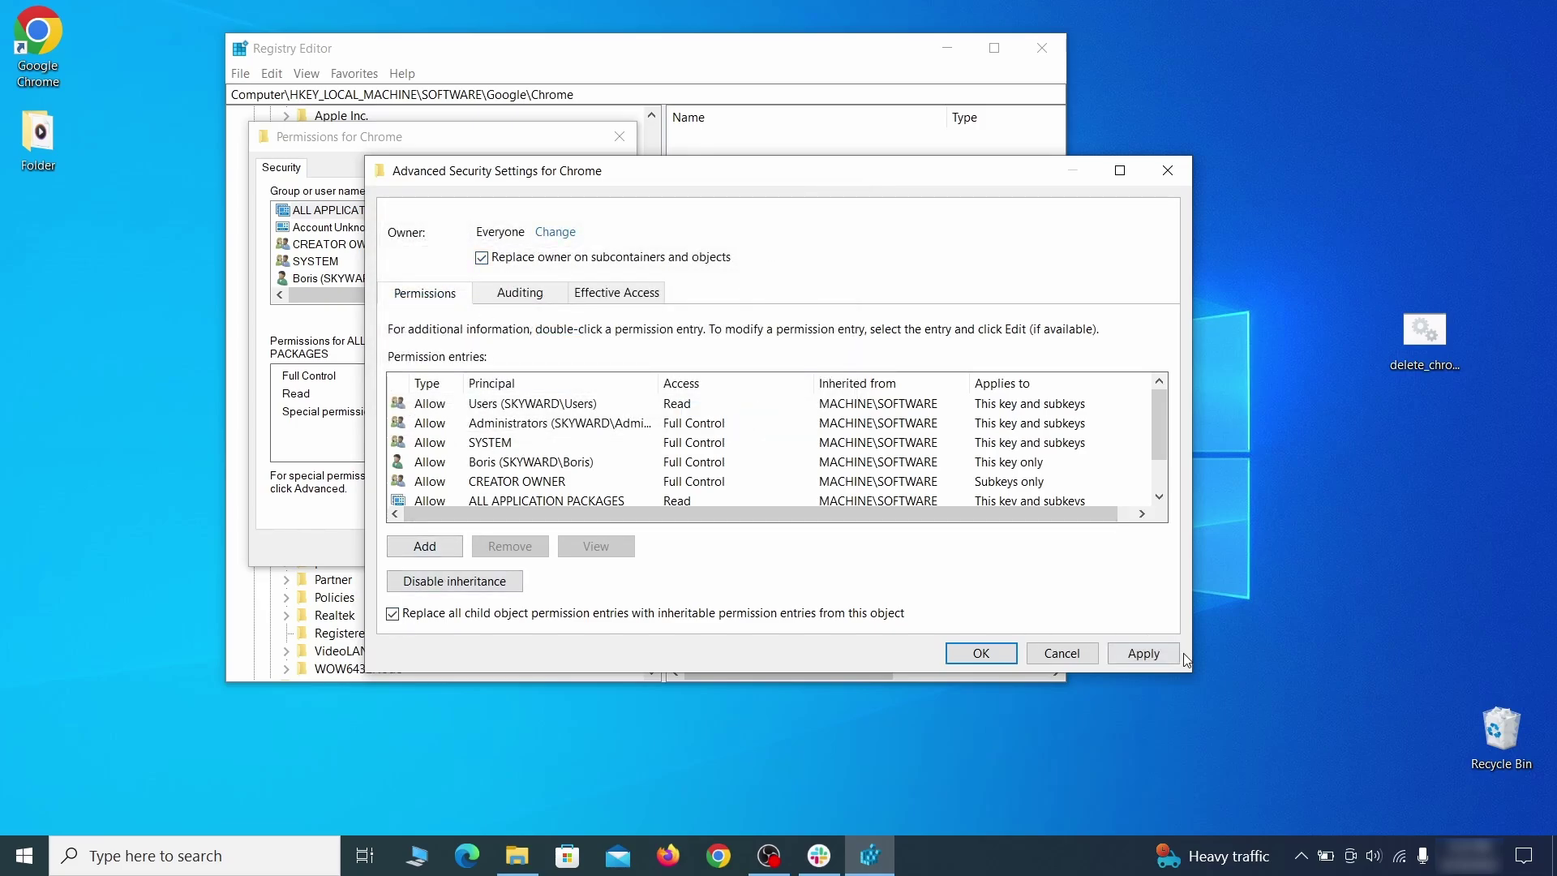
# Apply the owner replacement to subcontainers and objects, replace all child object permission entries with inheritable ones, and close the Chrome key's permissions
pyautogui.click(1143, 654)
pyautogui.click(845, 518)
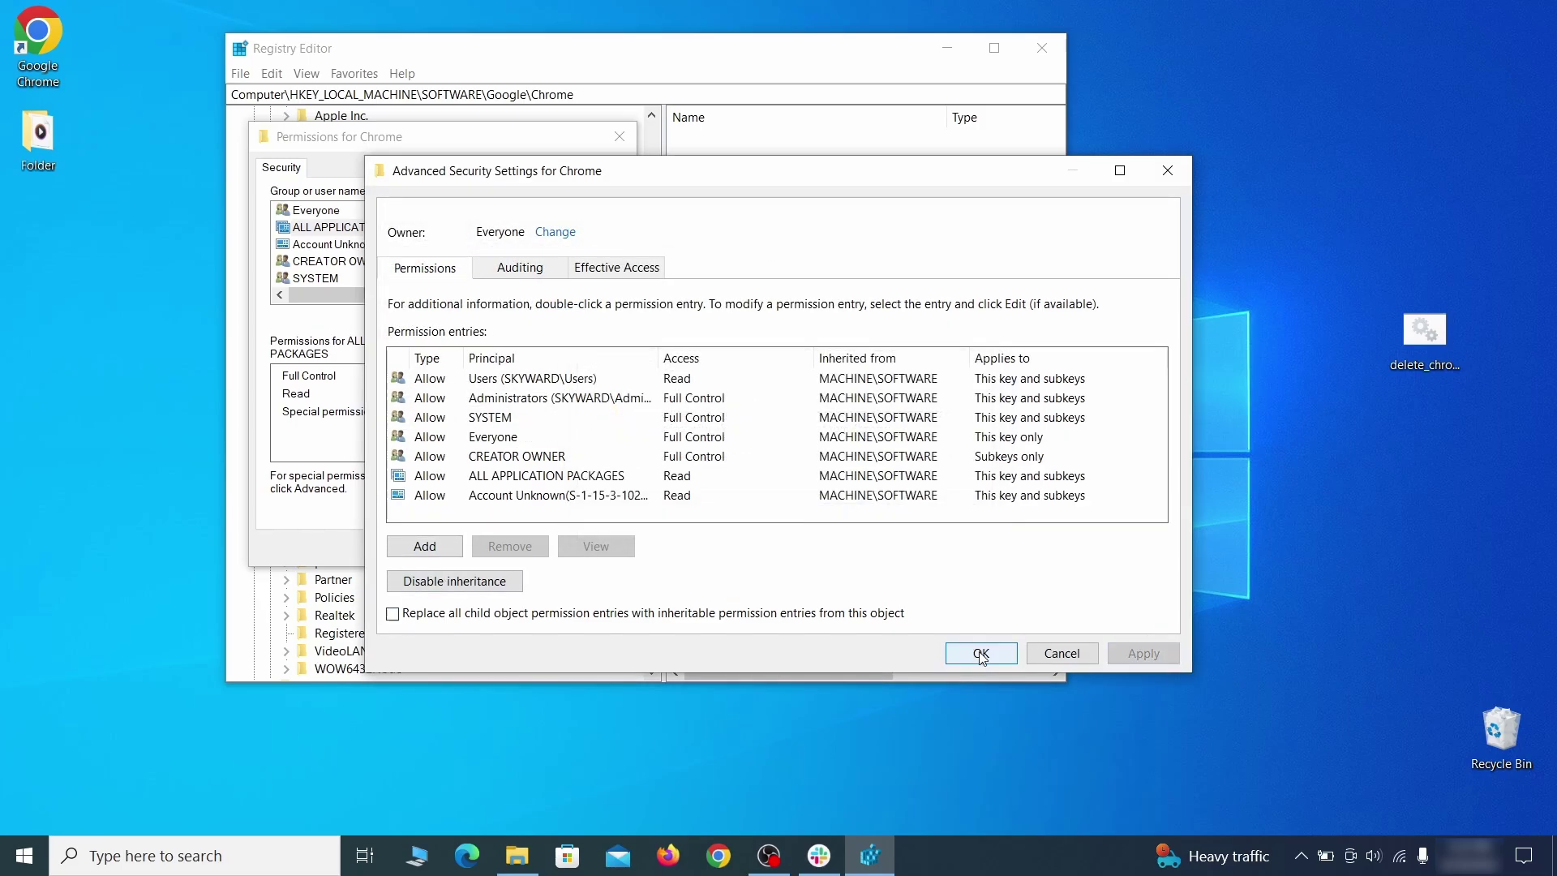
pyautogui.click(981, 654)
pyautogui.click(424, 546)
# Delete the Chrome key under HKEY_LOCAL_MACHINE\SOFTWARE\Google together with its subkeys
pyautogui.rightClick(353, 347)
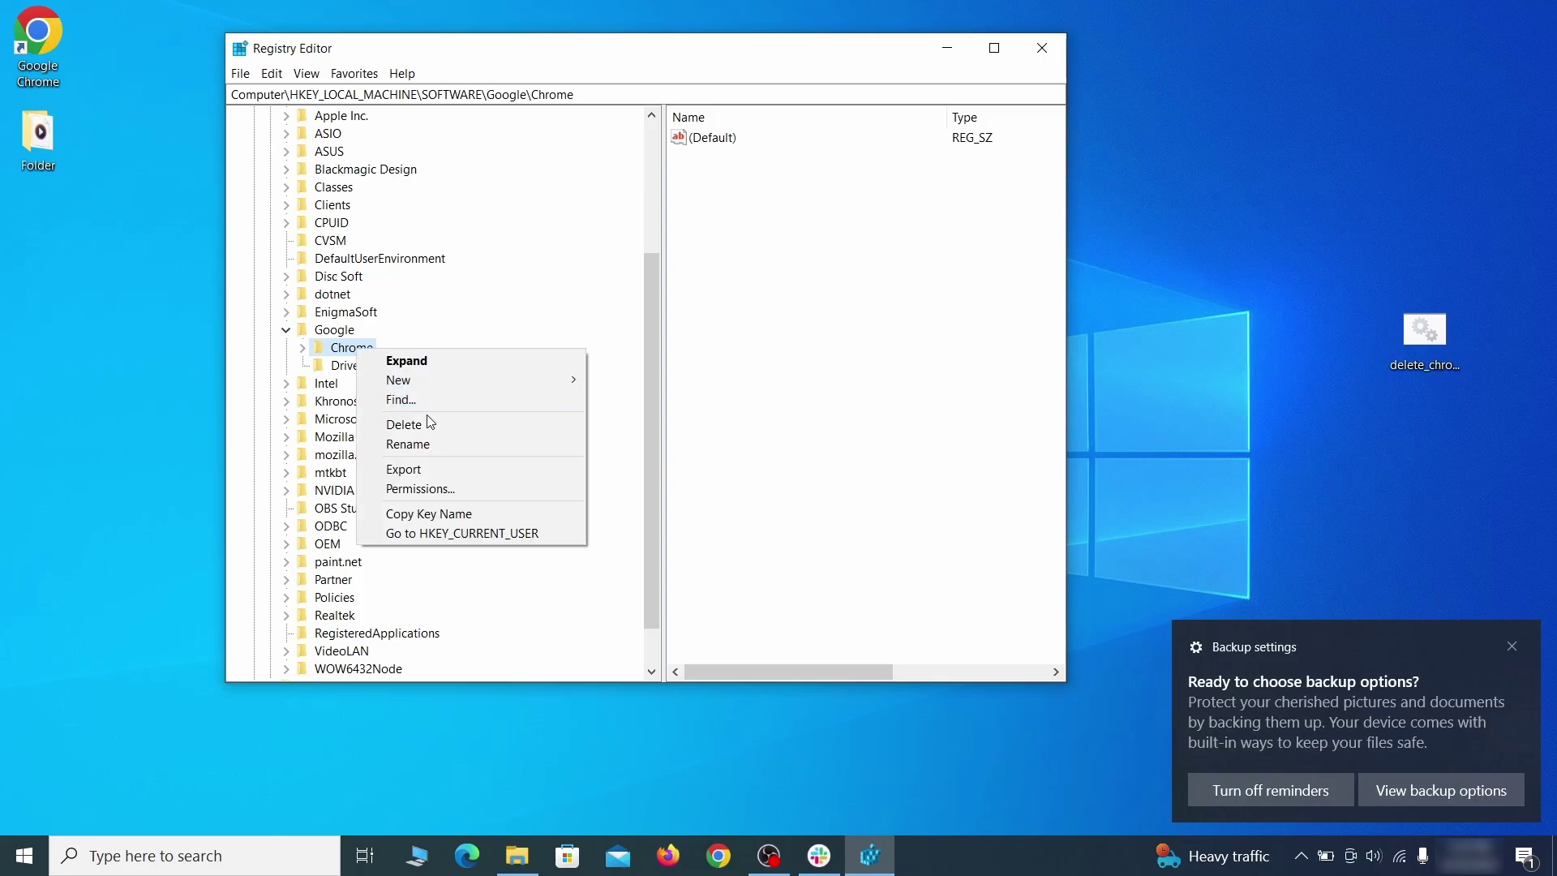
pyautogui.click(442, 430)
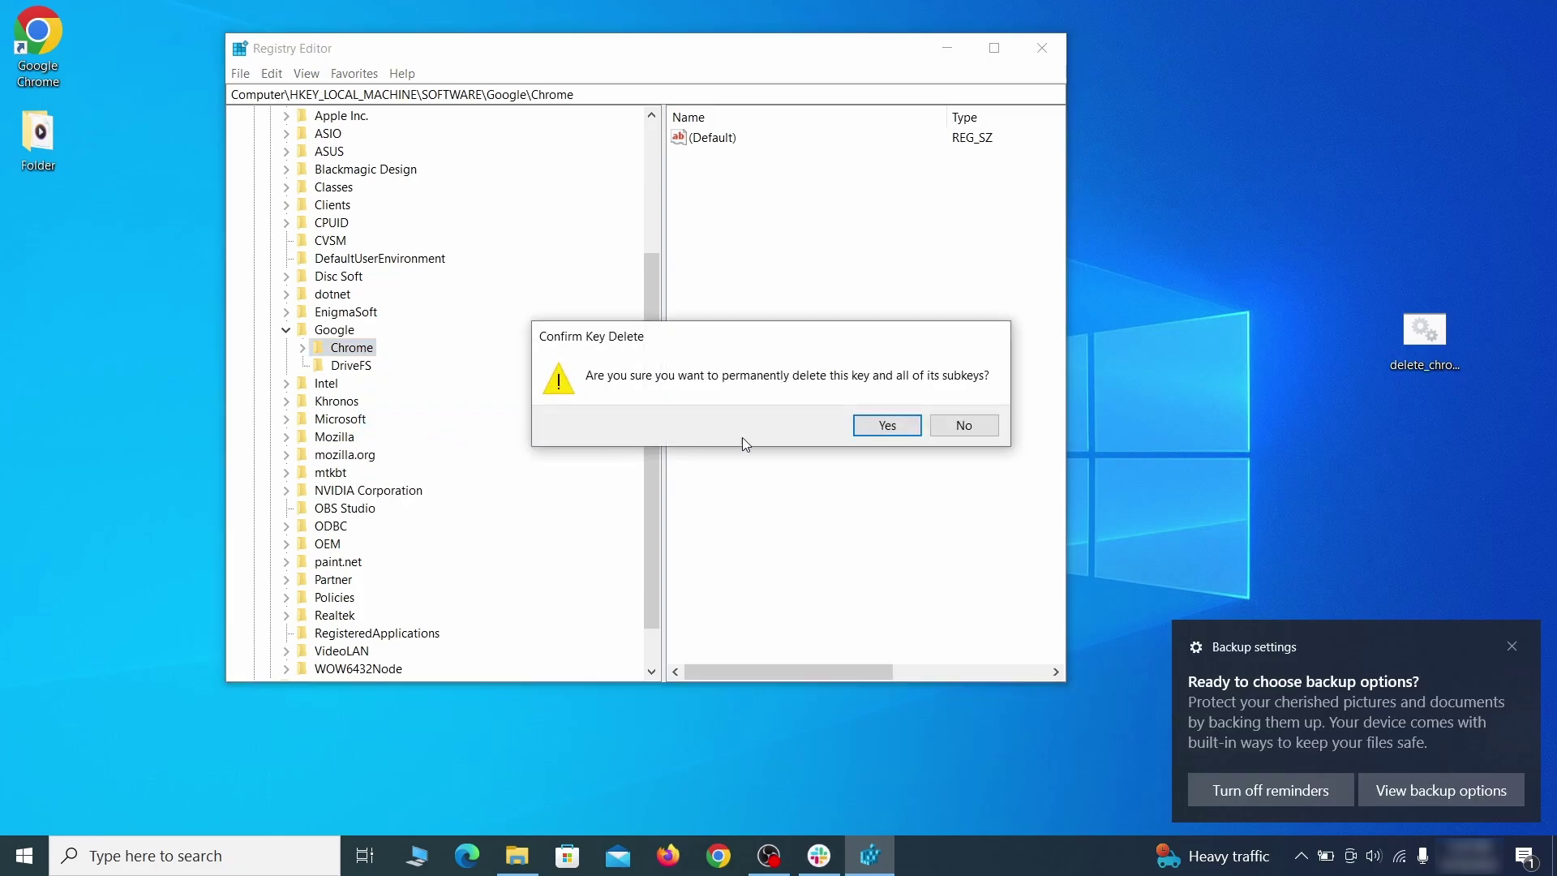
pyautogui.click(888, 425)
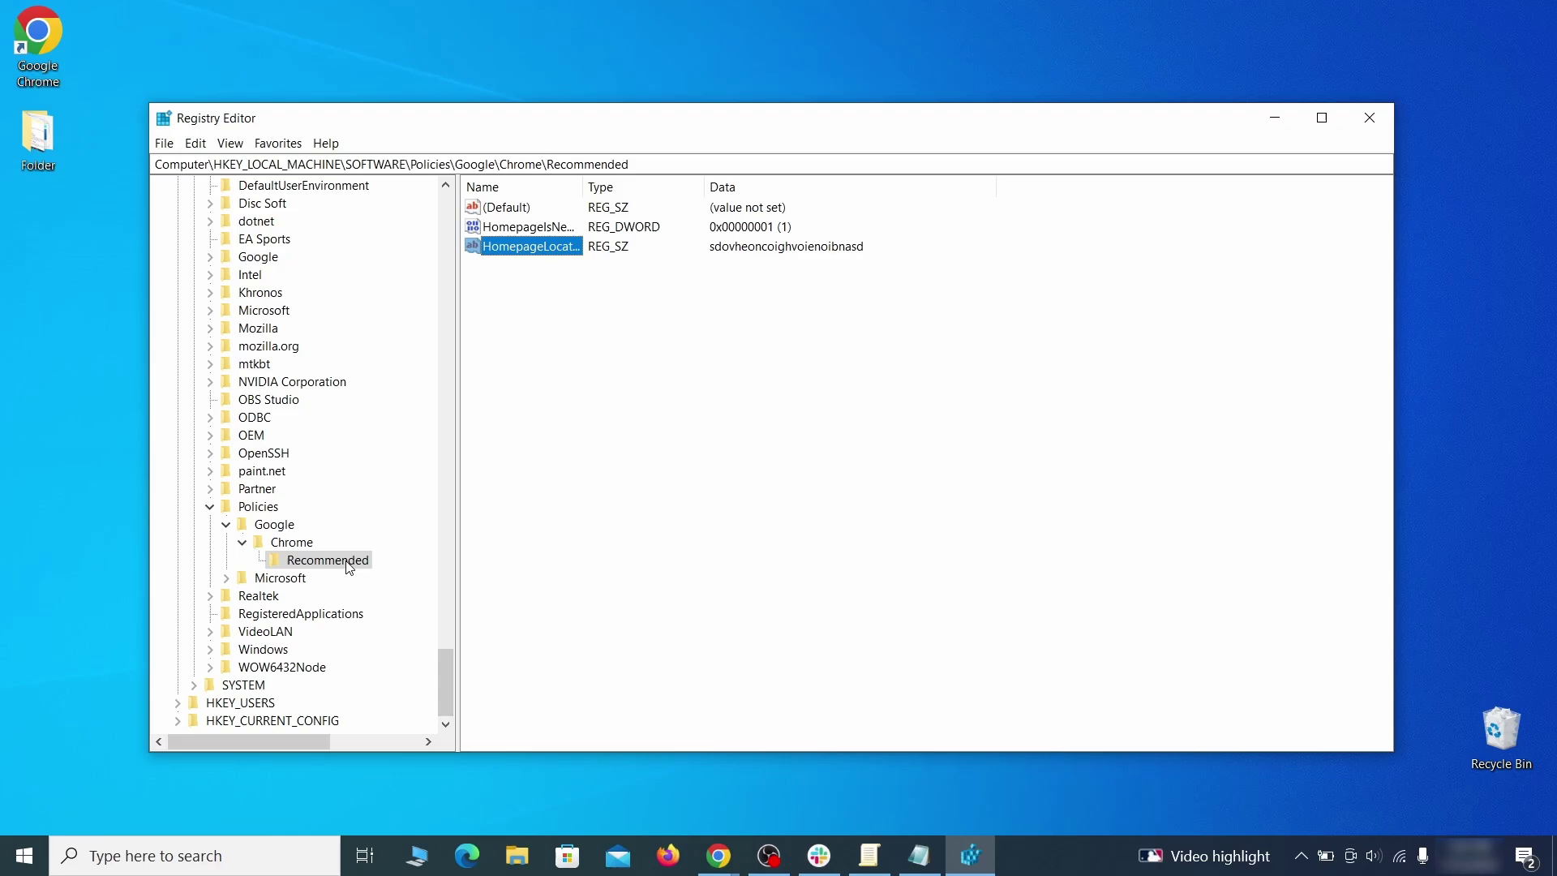
# Delete the Recommended key under HKEY_LOCAL_MACHINE\SOFTWARE\Policies\Google\Chrome
pyautogui.rightClick(350, 568)
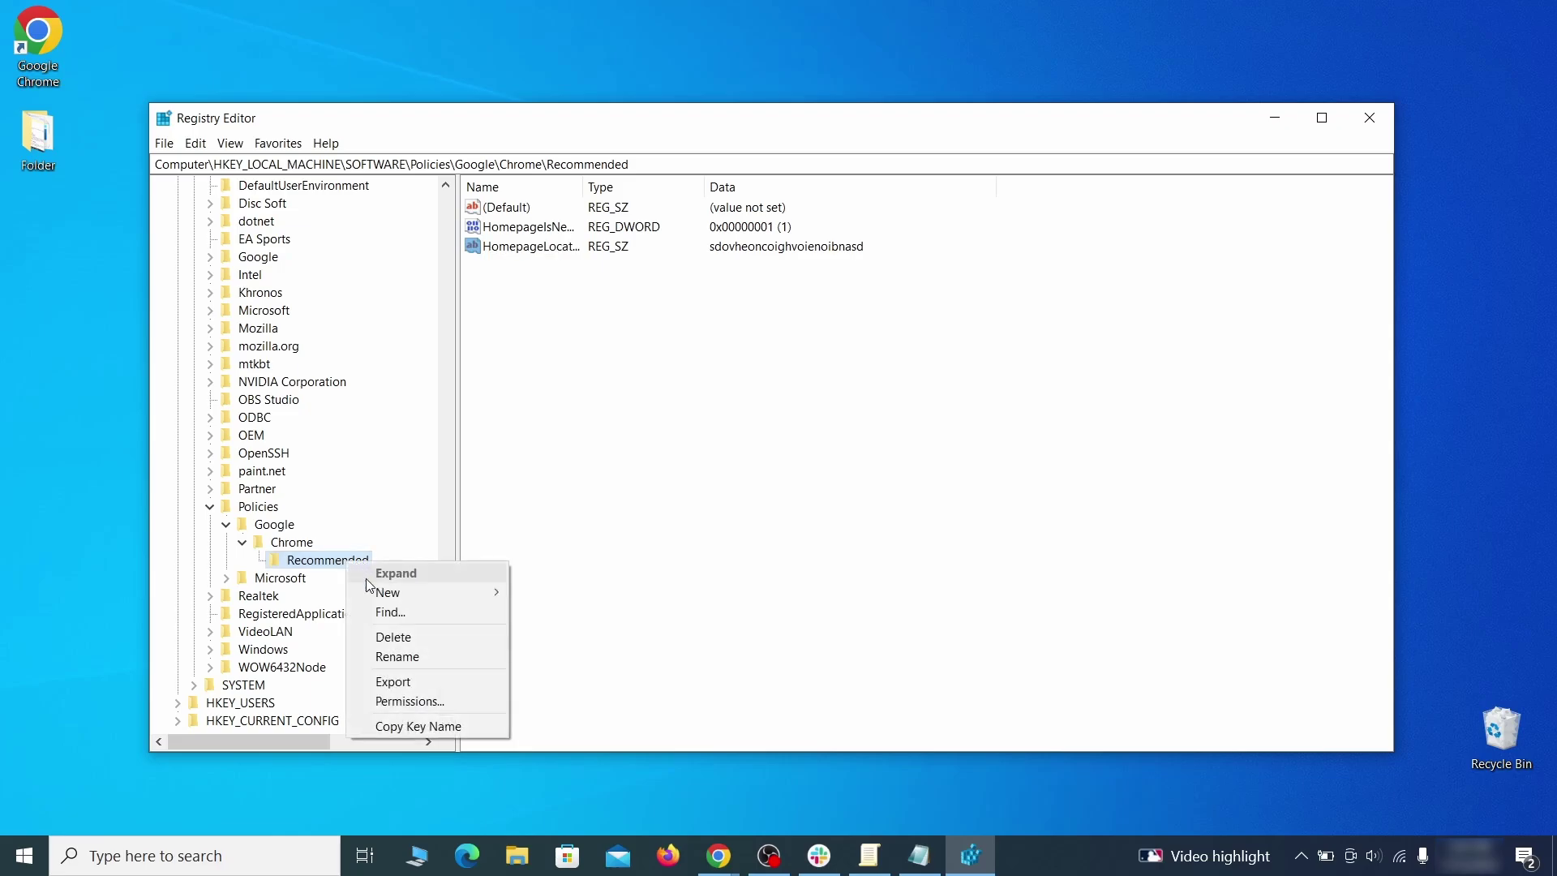
pyautogui.click(413, 639)
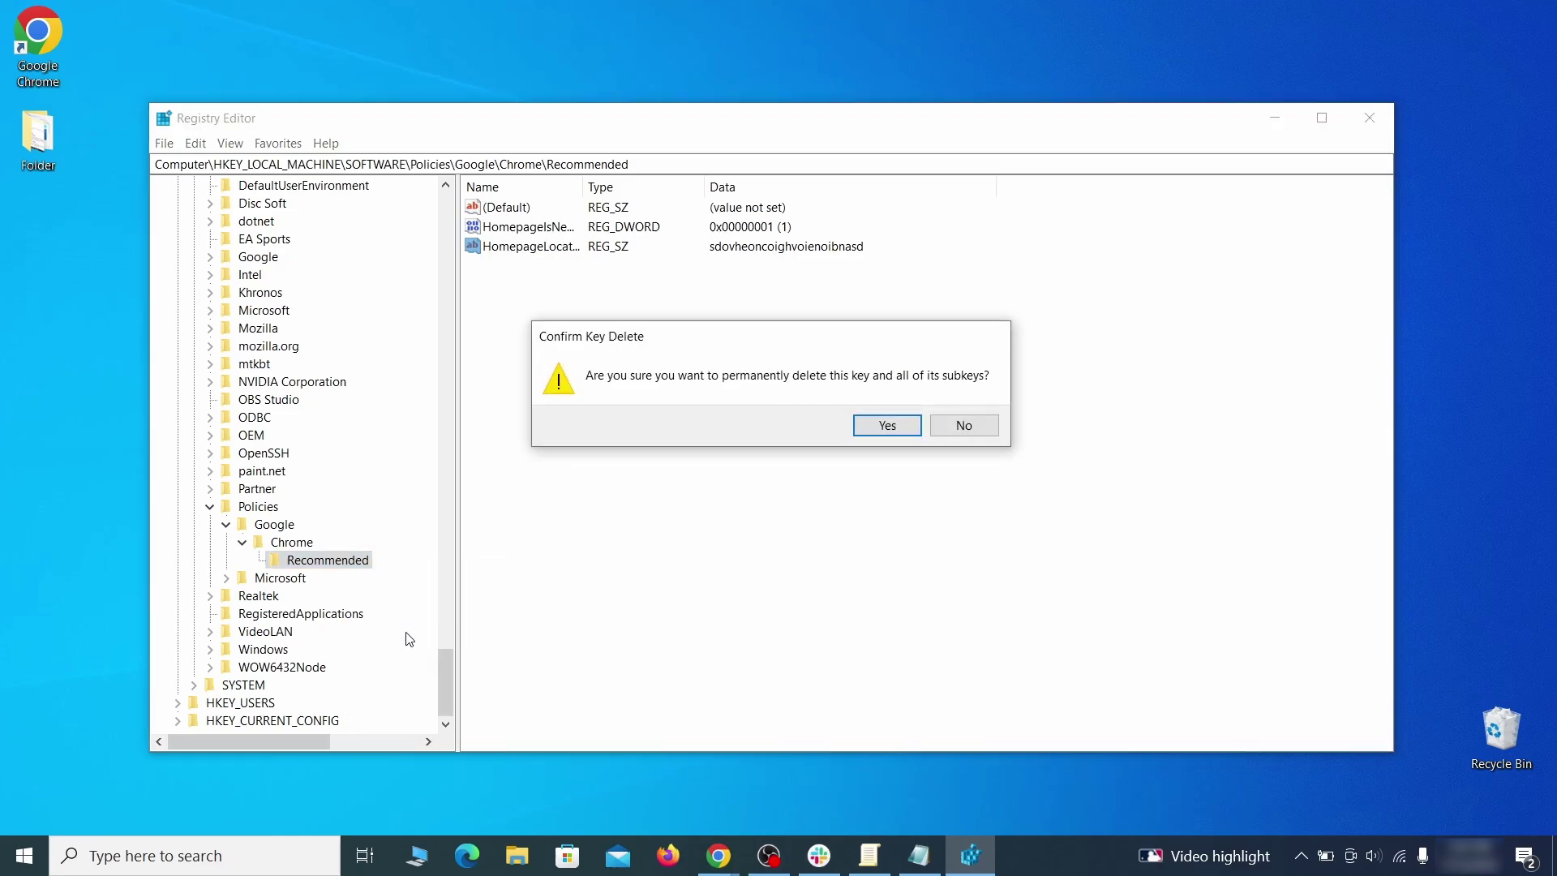
pyautogui.click(887, 425)
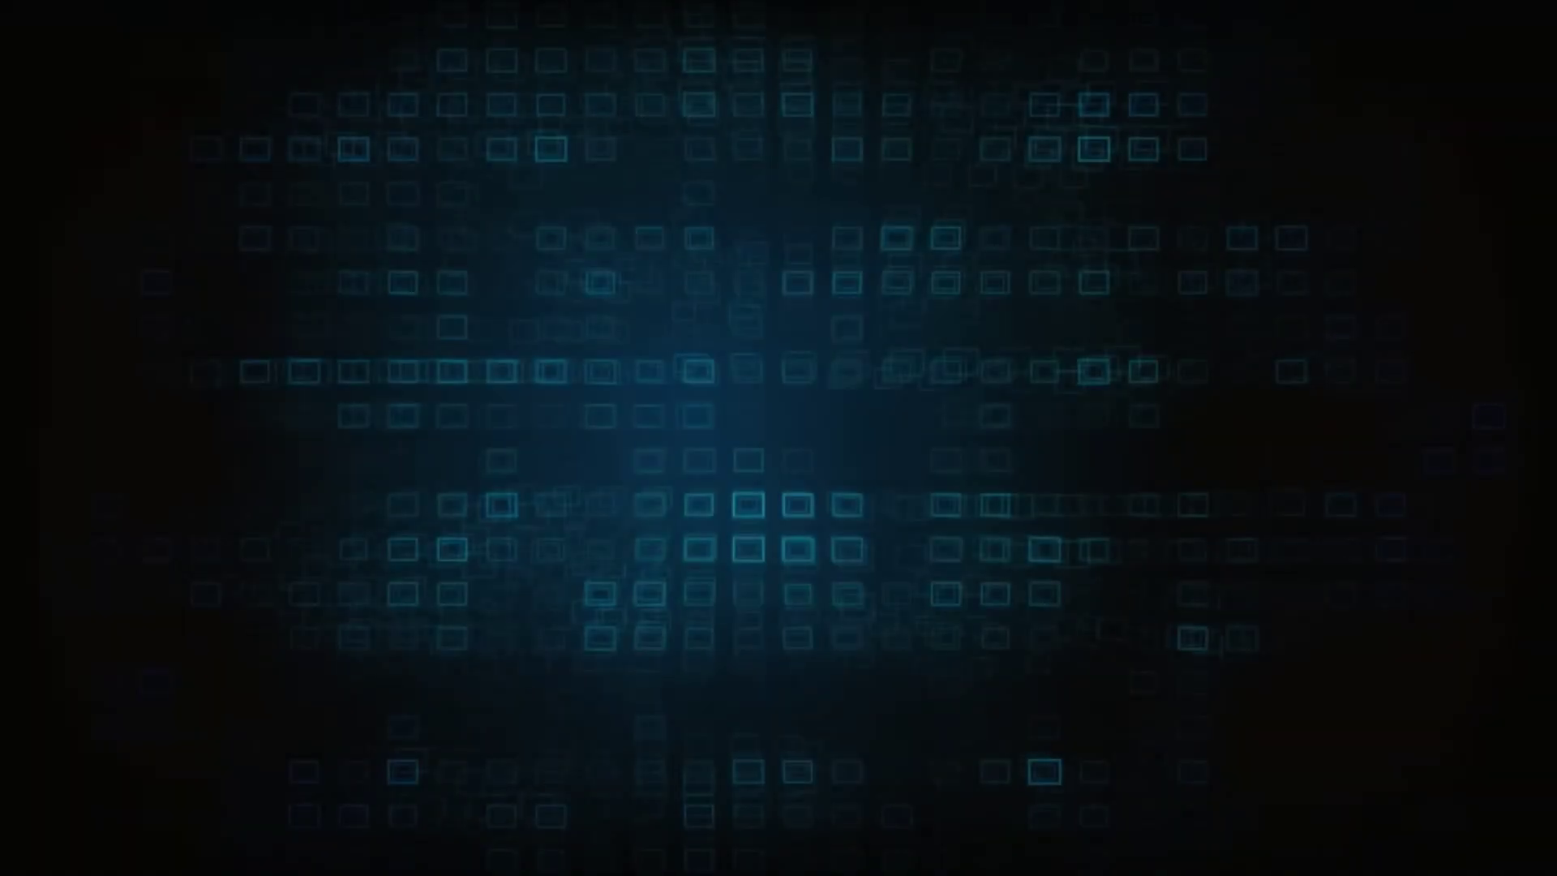
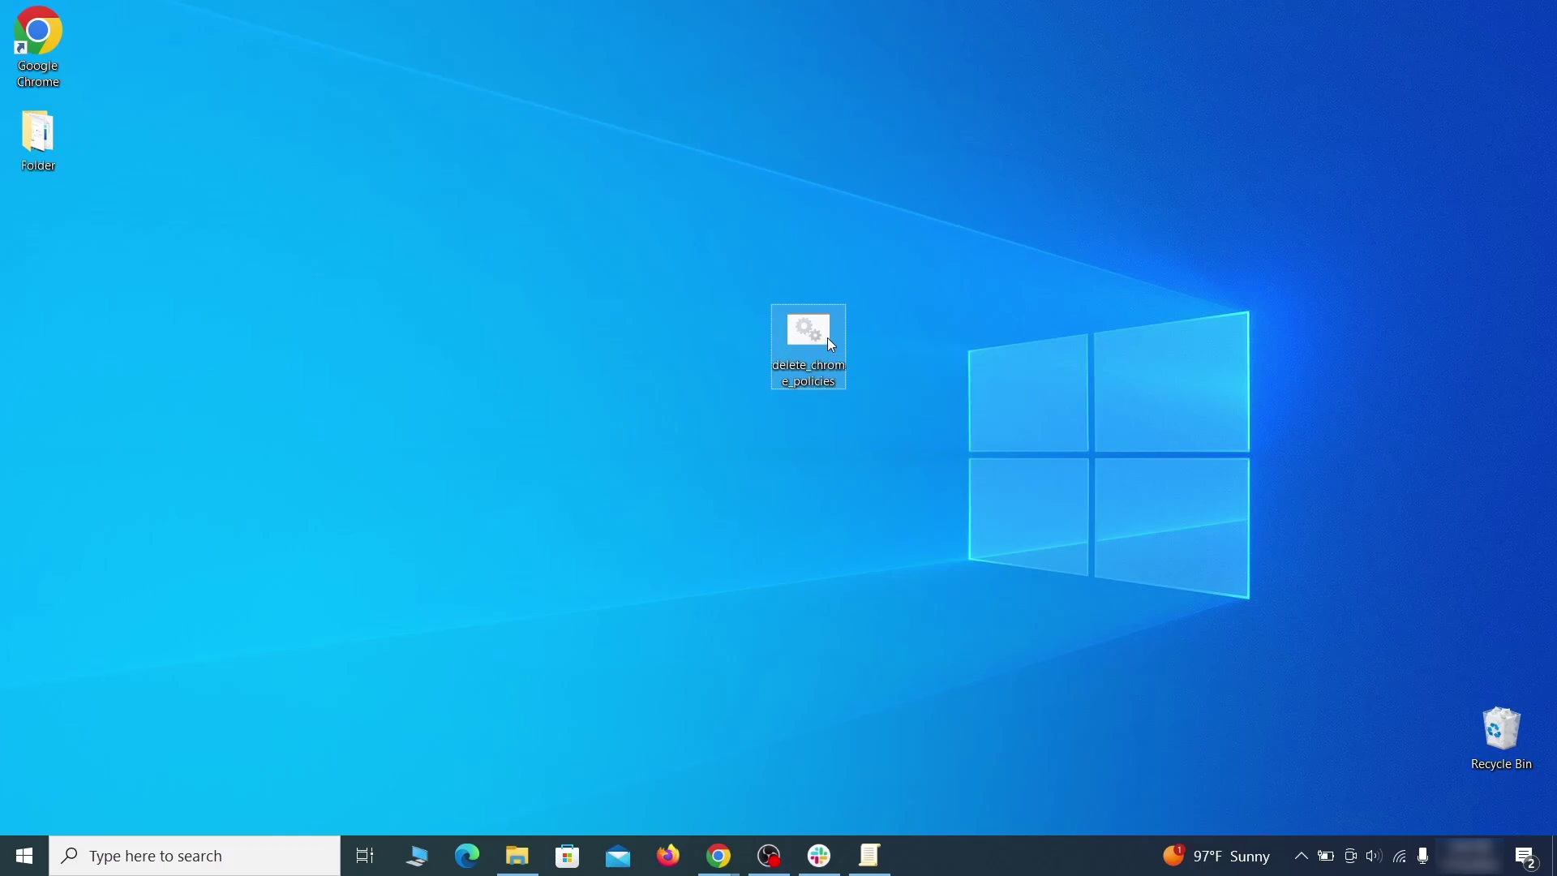
# Run the delete_chrome_policies batch file from the desktop as administrator despite the SmartScreen block, and close its command window
pyautogui.rightClick(827, 339)
pyautogui.click(934, 416)
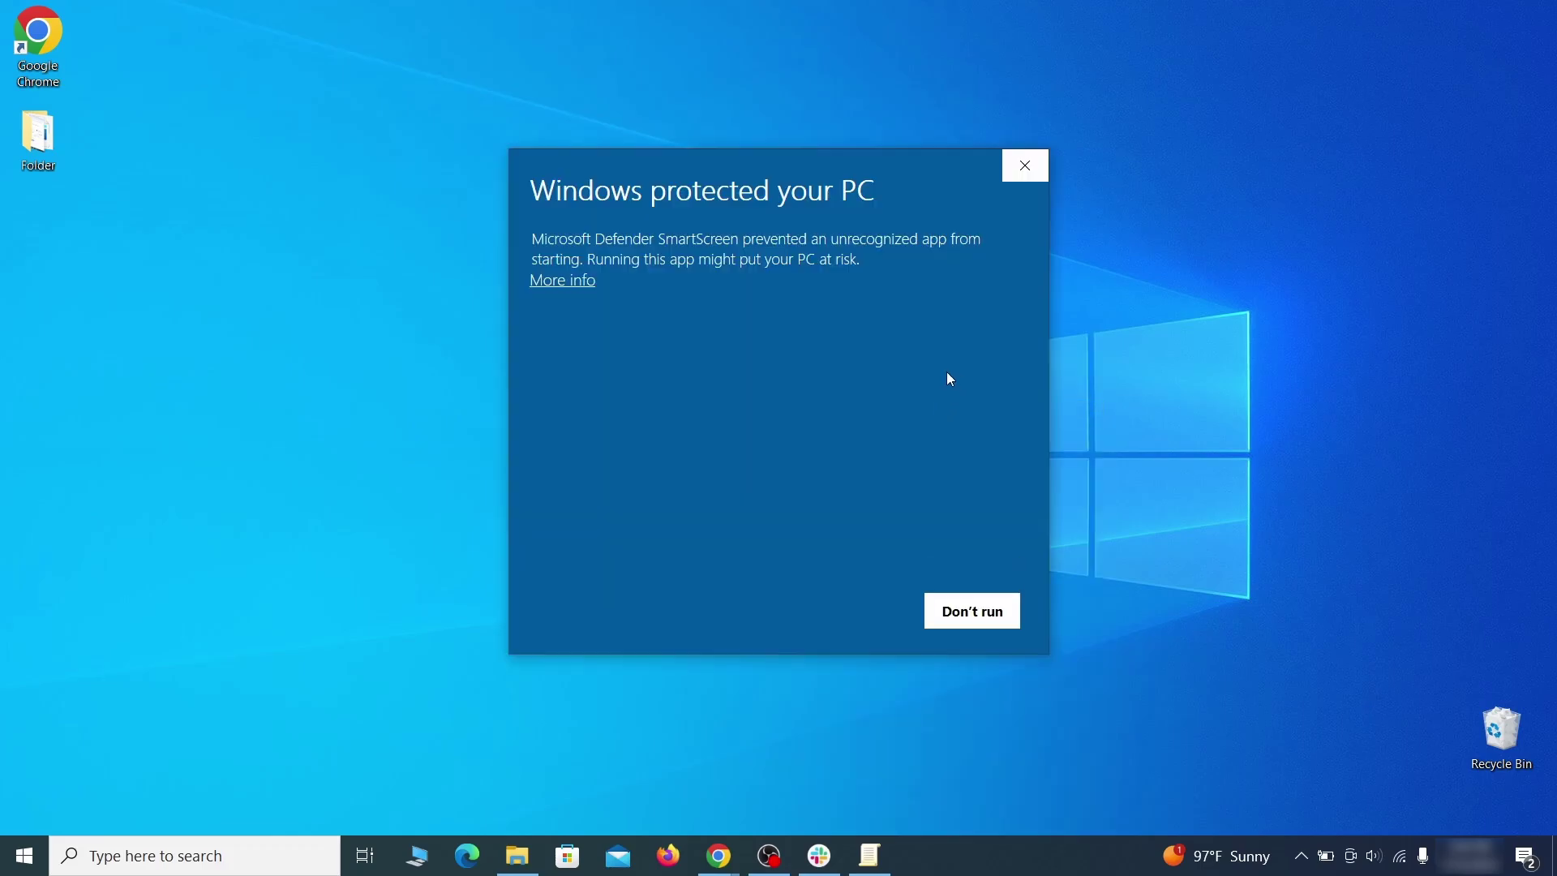
pyautogui.click(567, 281)
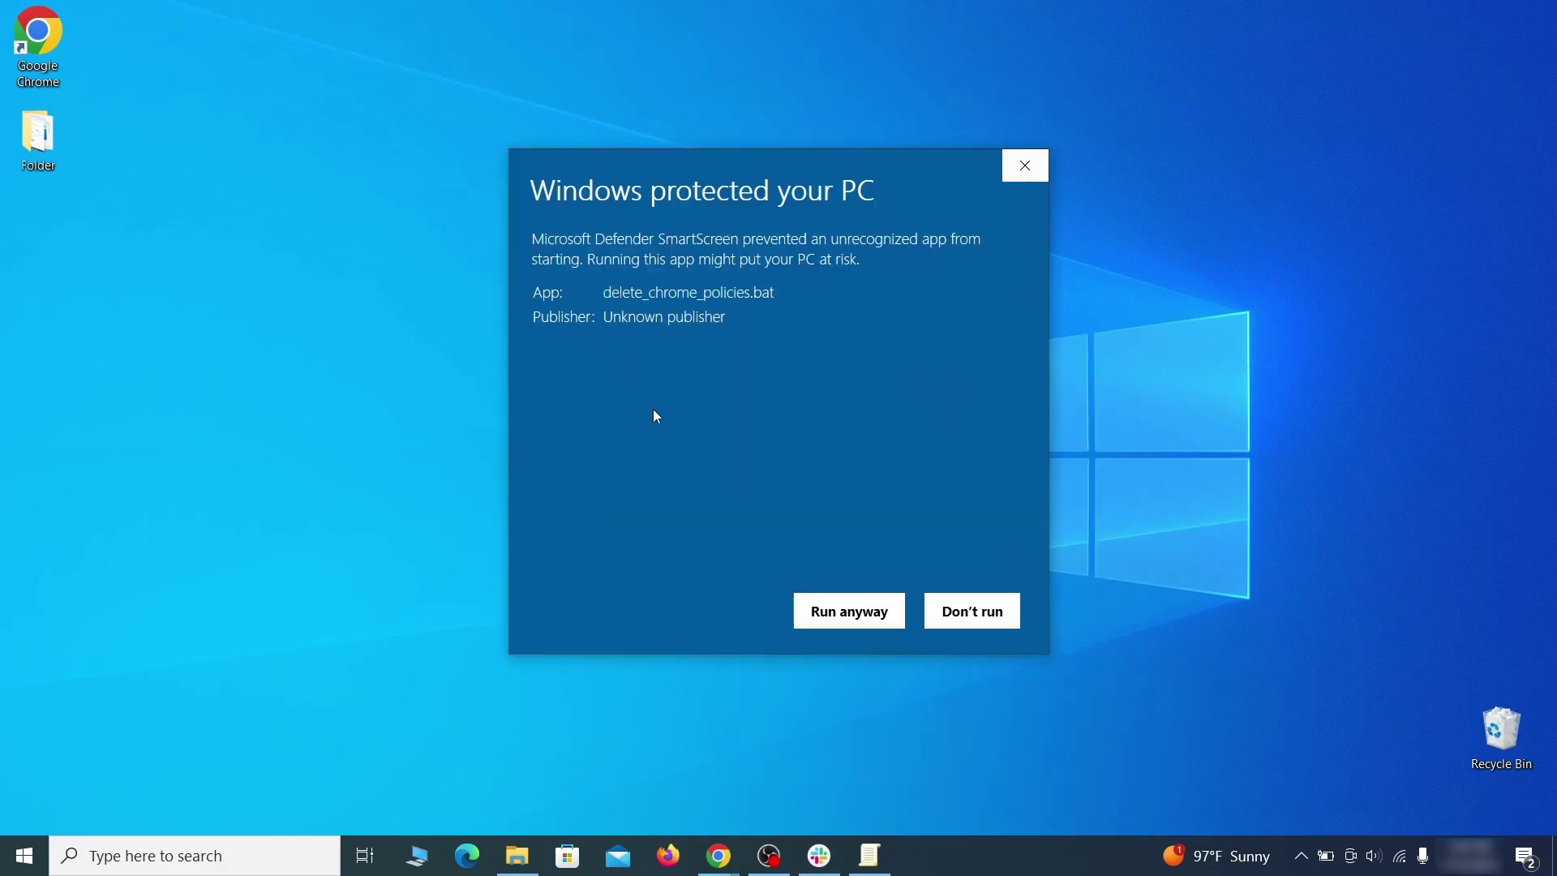
pyautogui.click(849, 611)
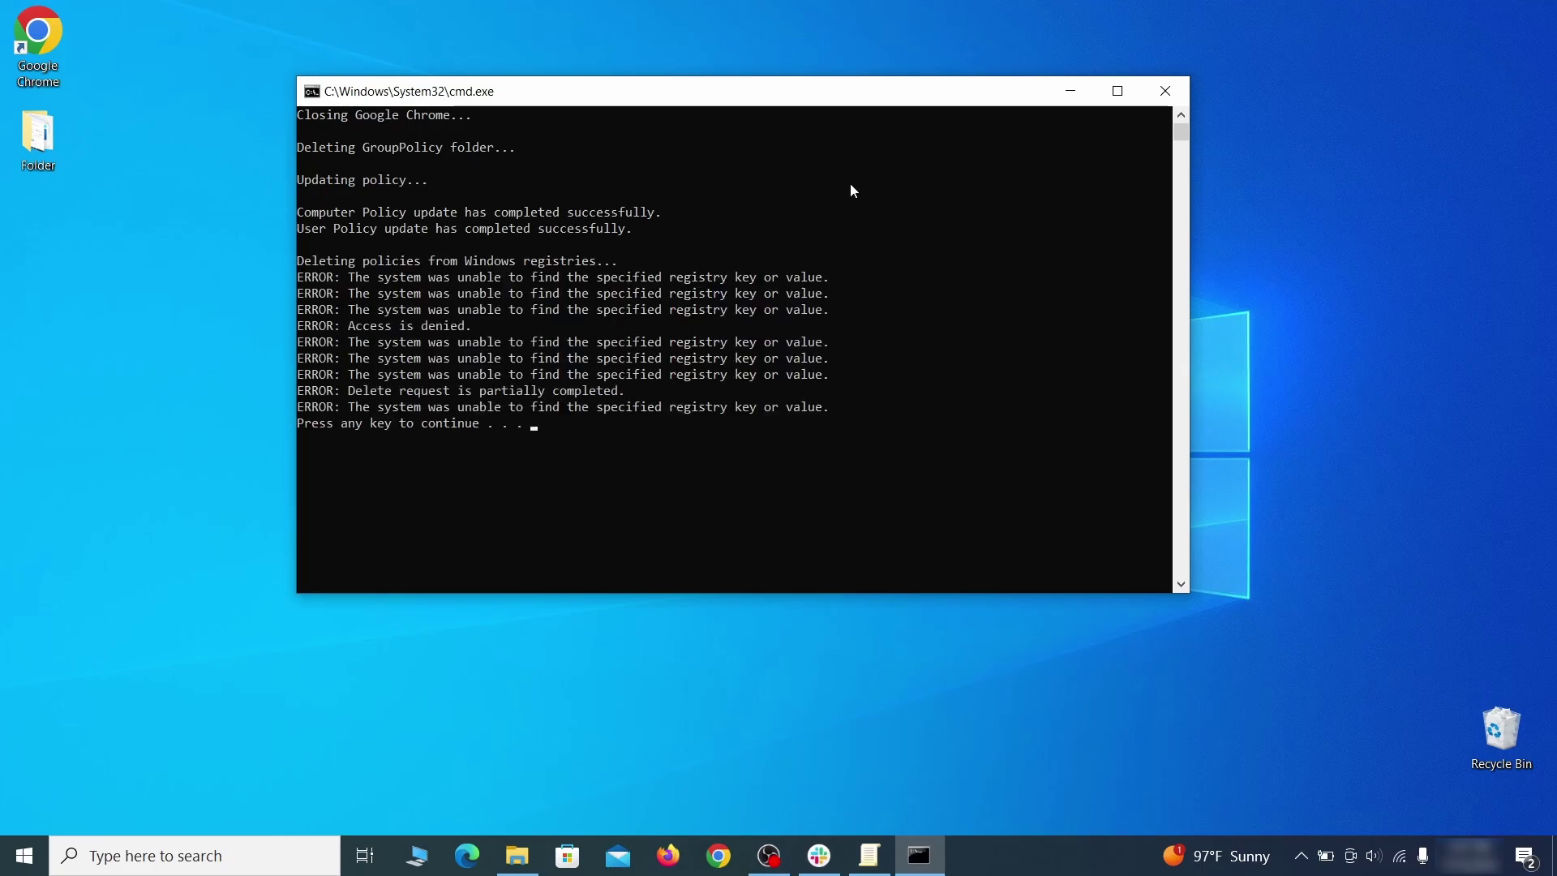
pyautogui.click(1167, 92)
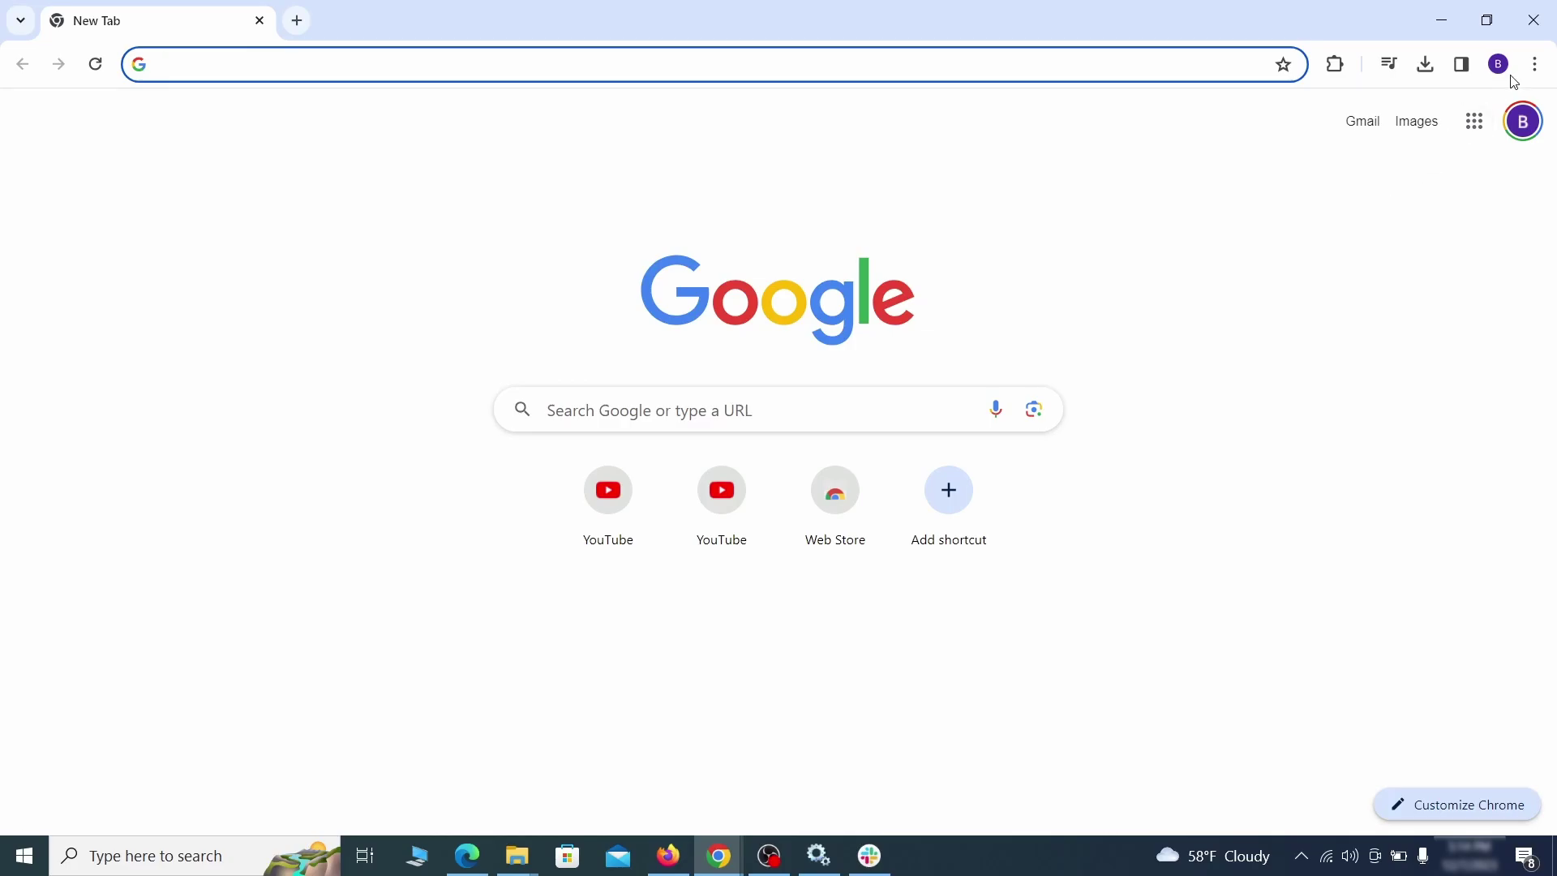
# Disable and remove the Add to Zola Button extension on Chrome's extensions page
pyautogui.click(1537, 65)
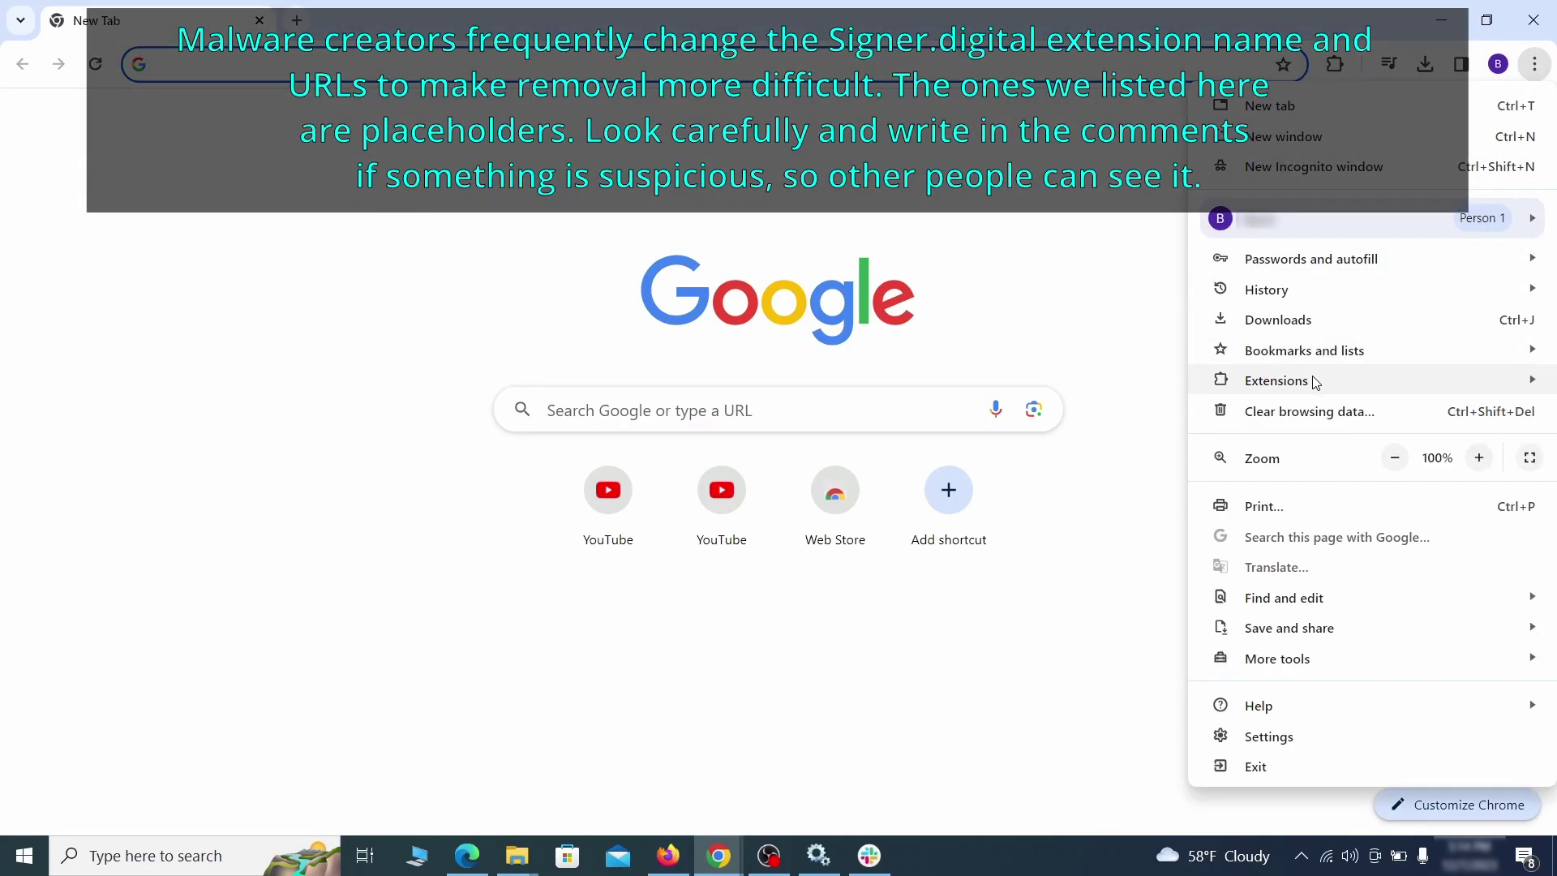
pyautogui.moveTo(1231, 387)
pyautogui.click(1145, 386)
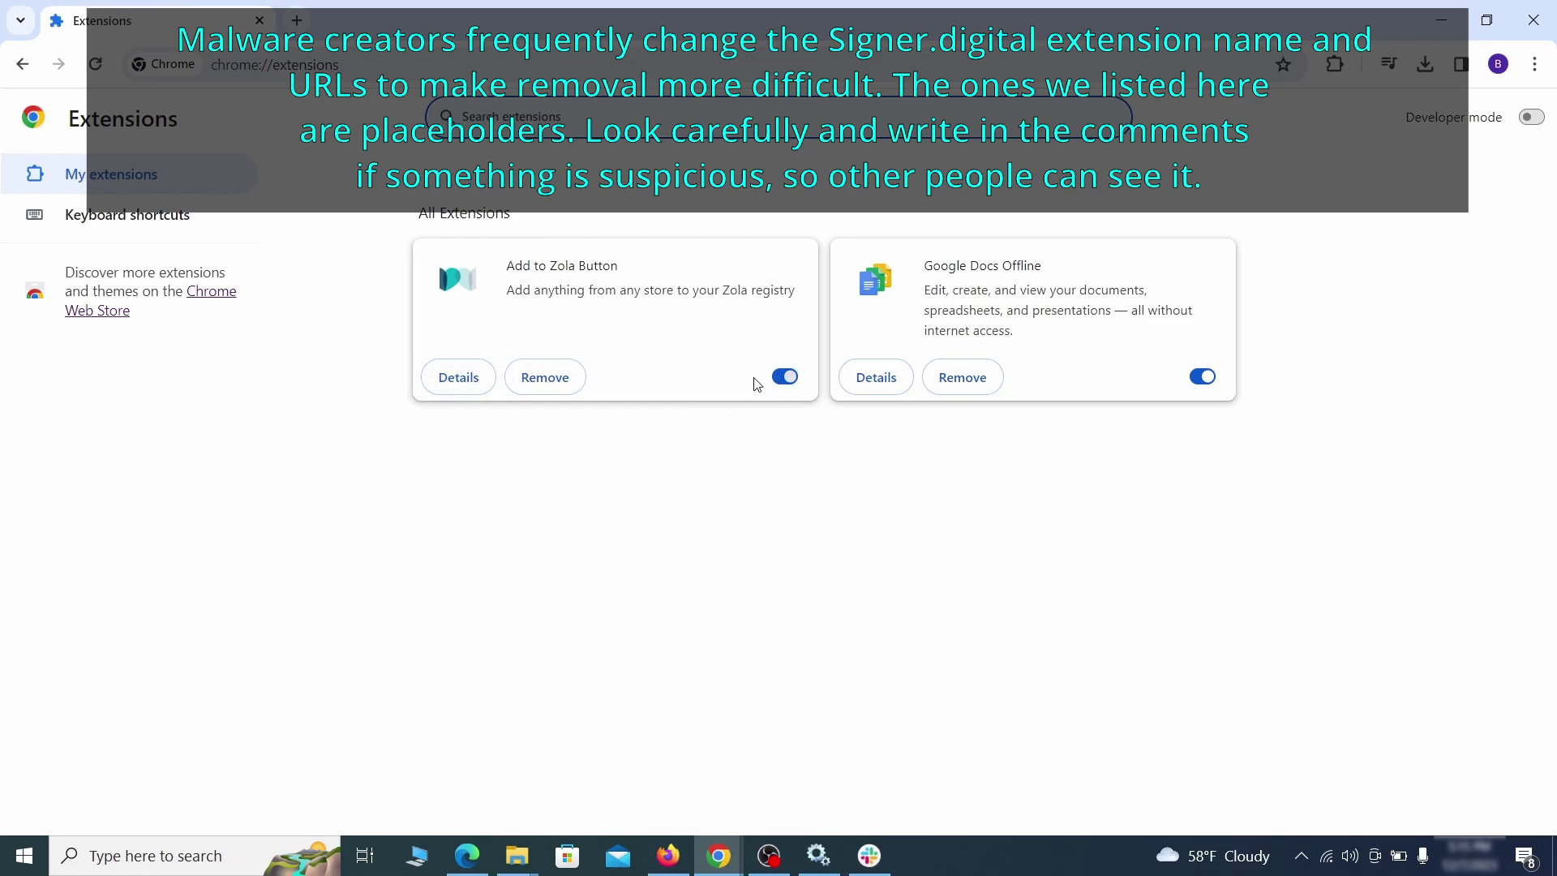
pyautogui.click(783, 376)
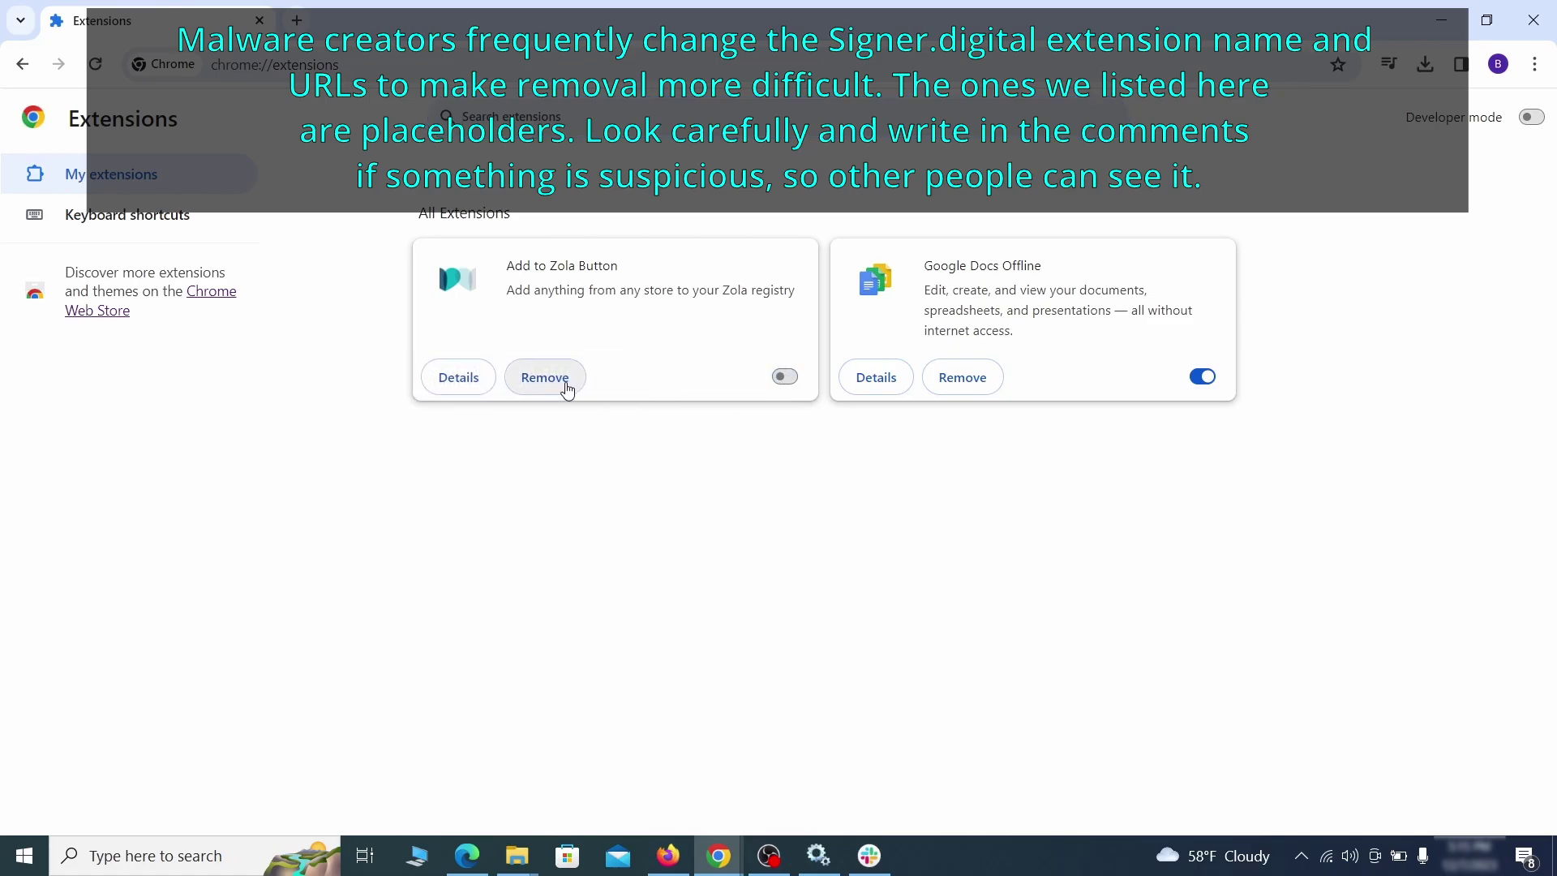
pyautogui.click(567, 388)
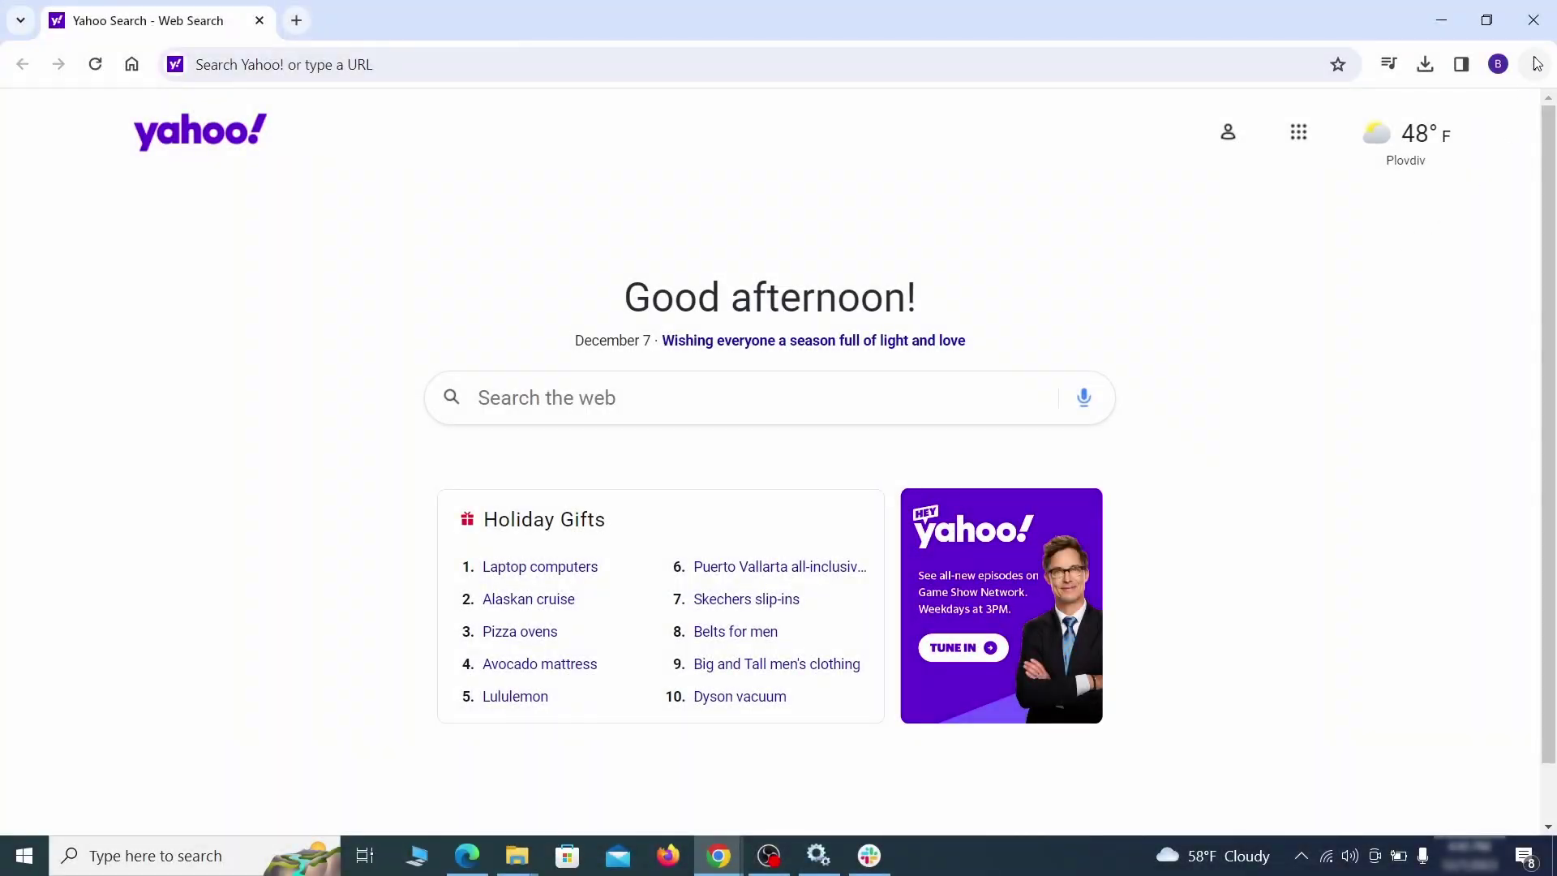
# Open the advanced options for clearing browsing data in Chrome's privacy and security settings
pyautogui.click(1535, 64)
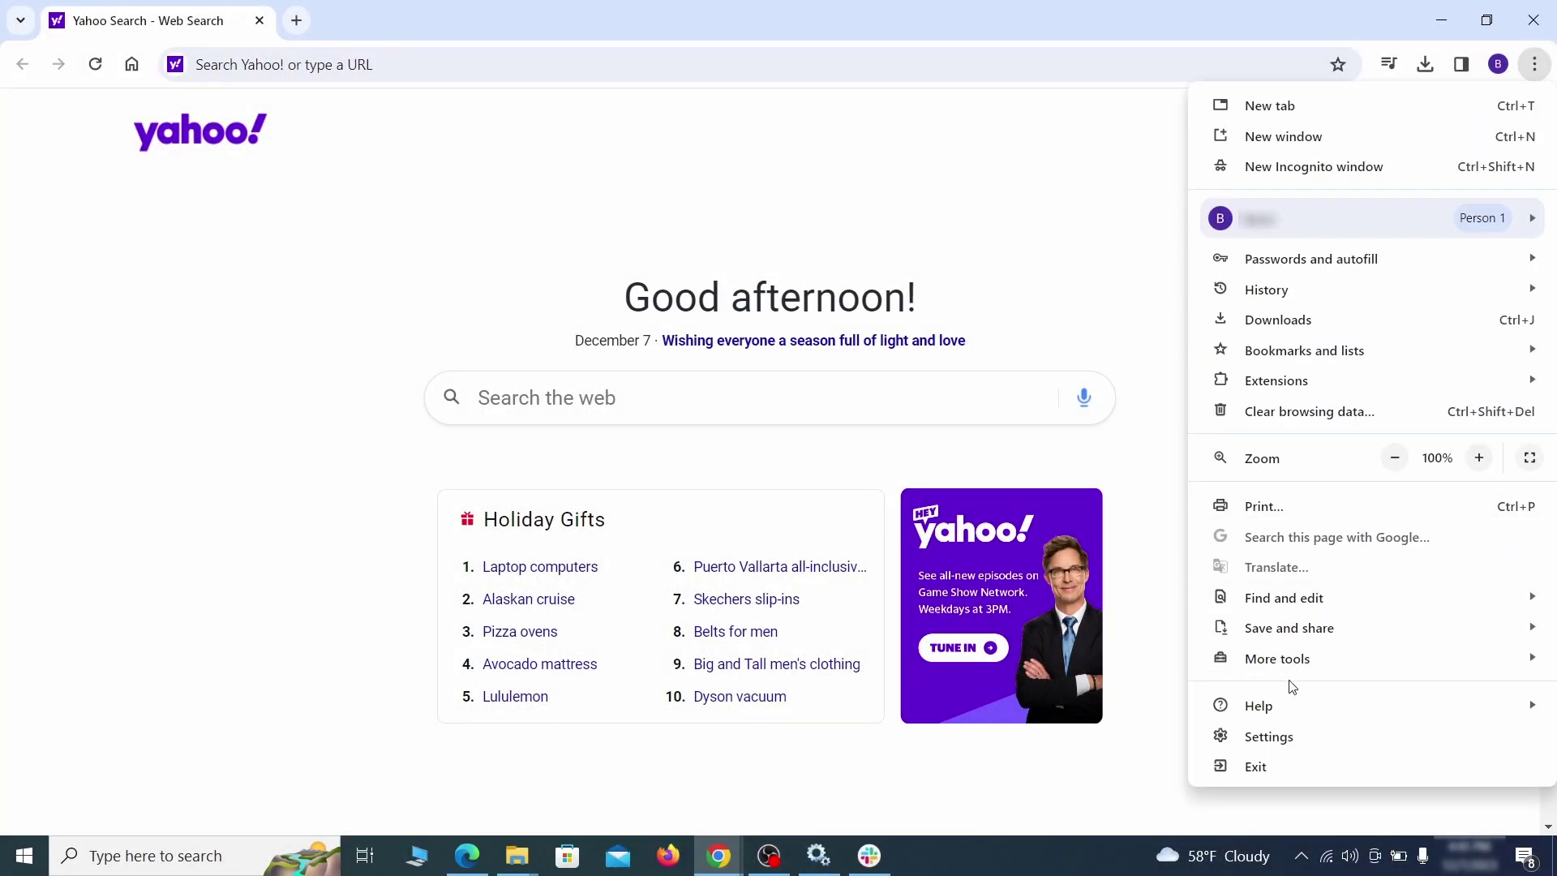
pyautogui.click(1271, 736)
pyautogui.click(184, 255)
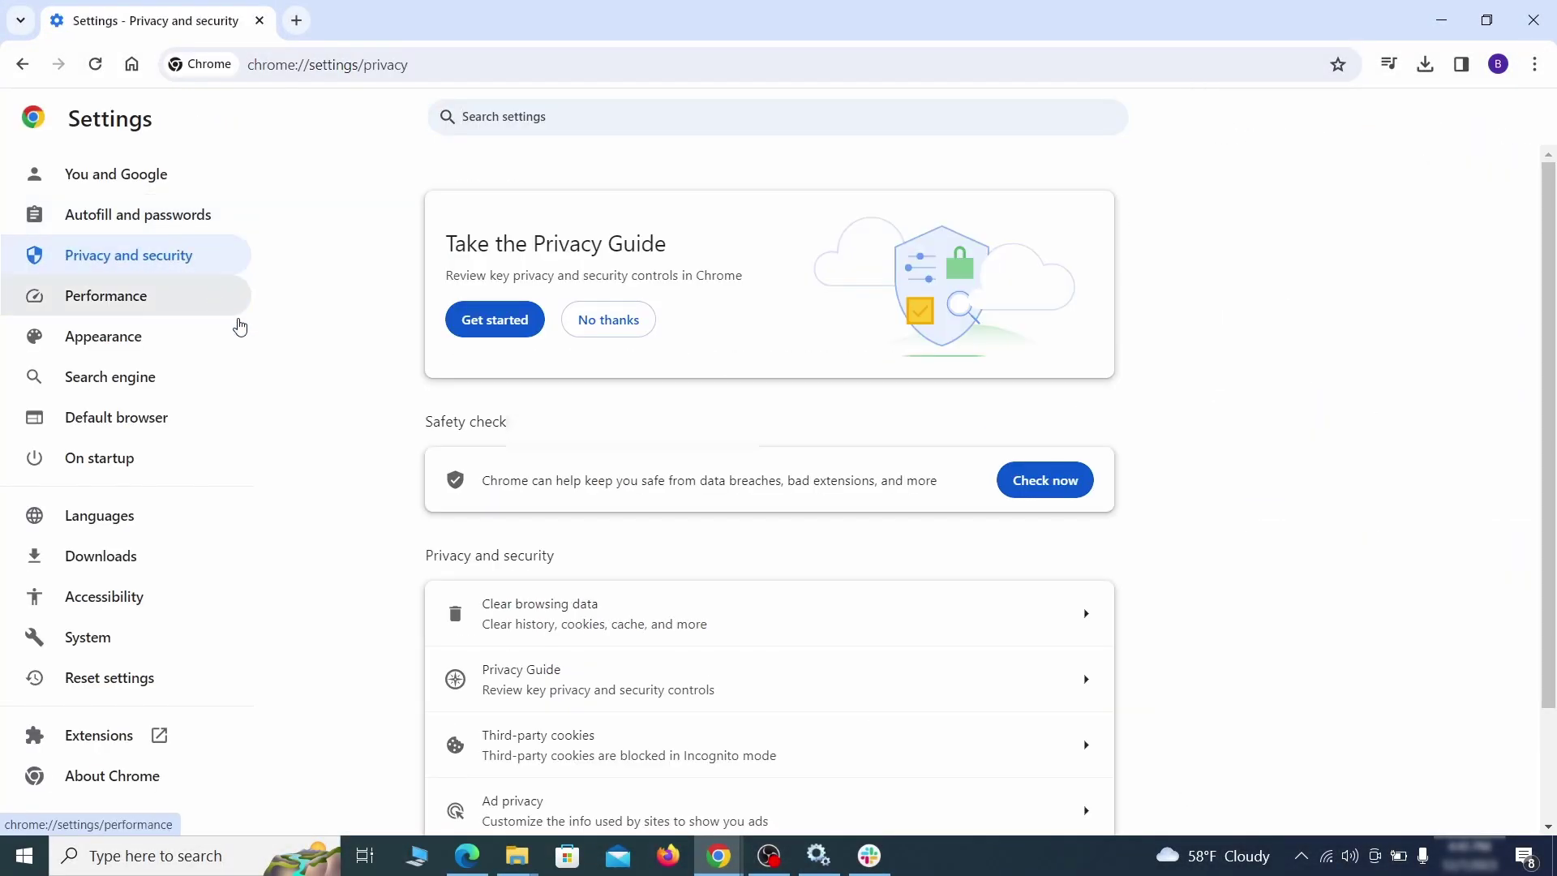
pyautogui.scroll(-1, 1228, 533)
pyautogui.click(1016, 524)
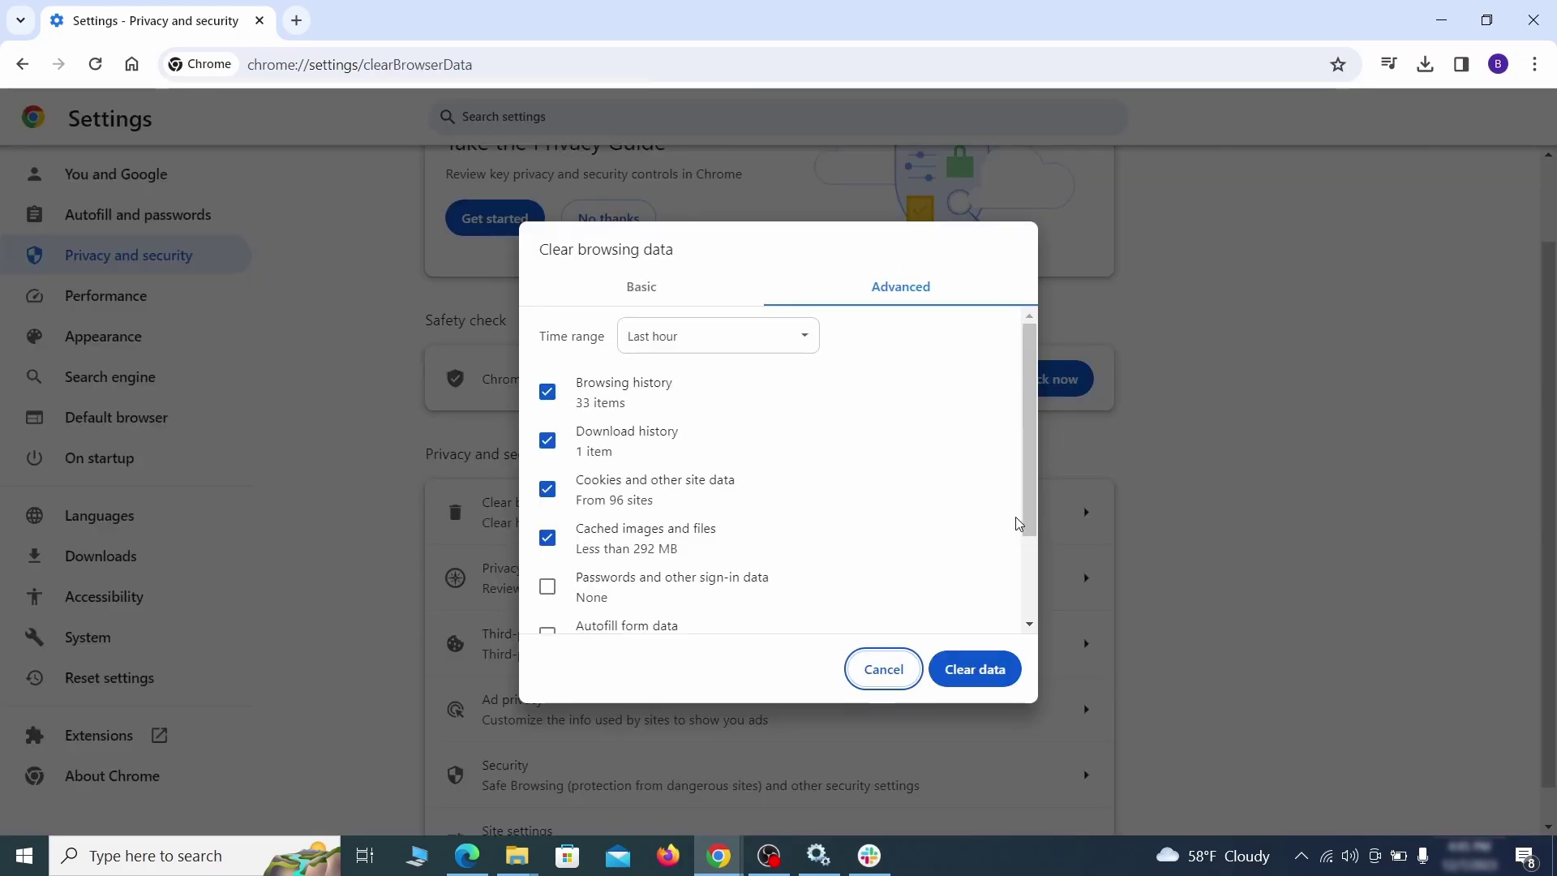
pyautogui.click(684, 293)
pyautogui.click(867, 292)
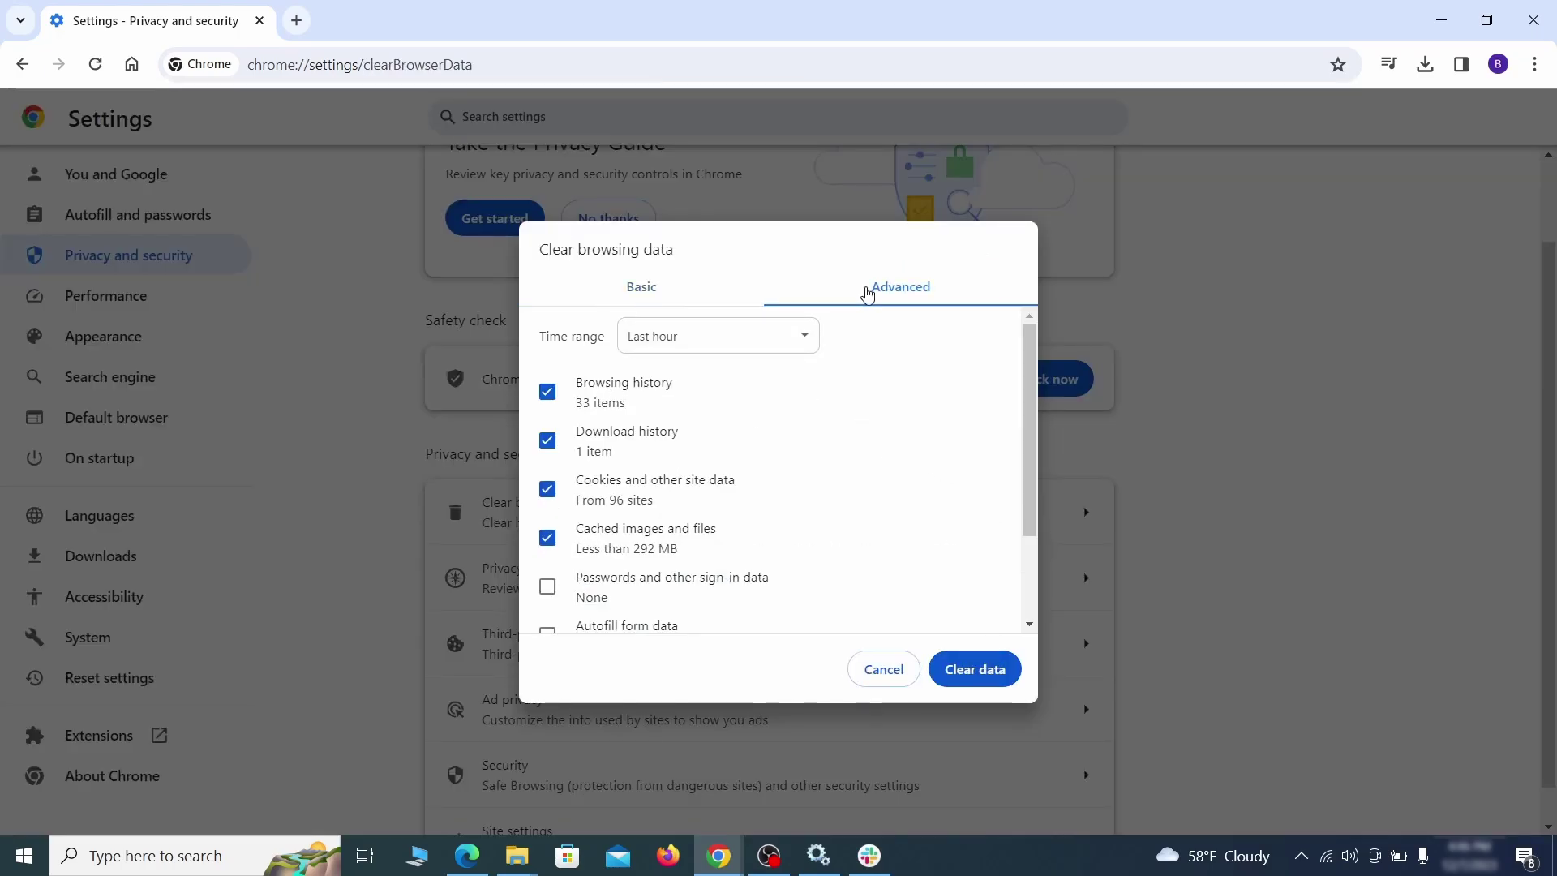
# Include autofill form data, site settings and hosted app data, leave passwords excluded, and clear the browsing data
pyautogui.scroll(-2, 788, 463)
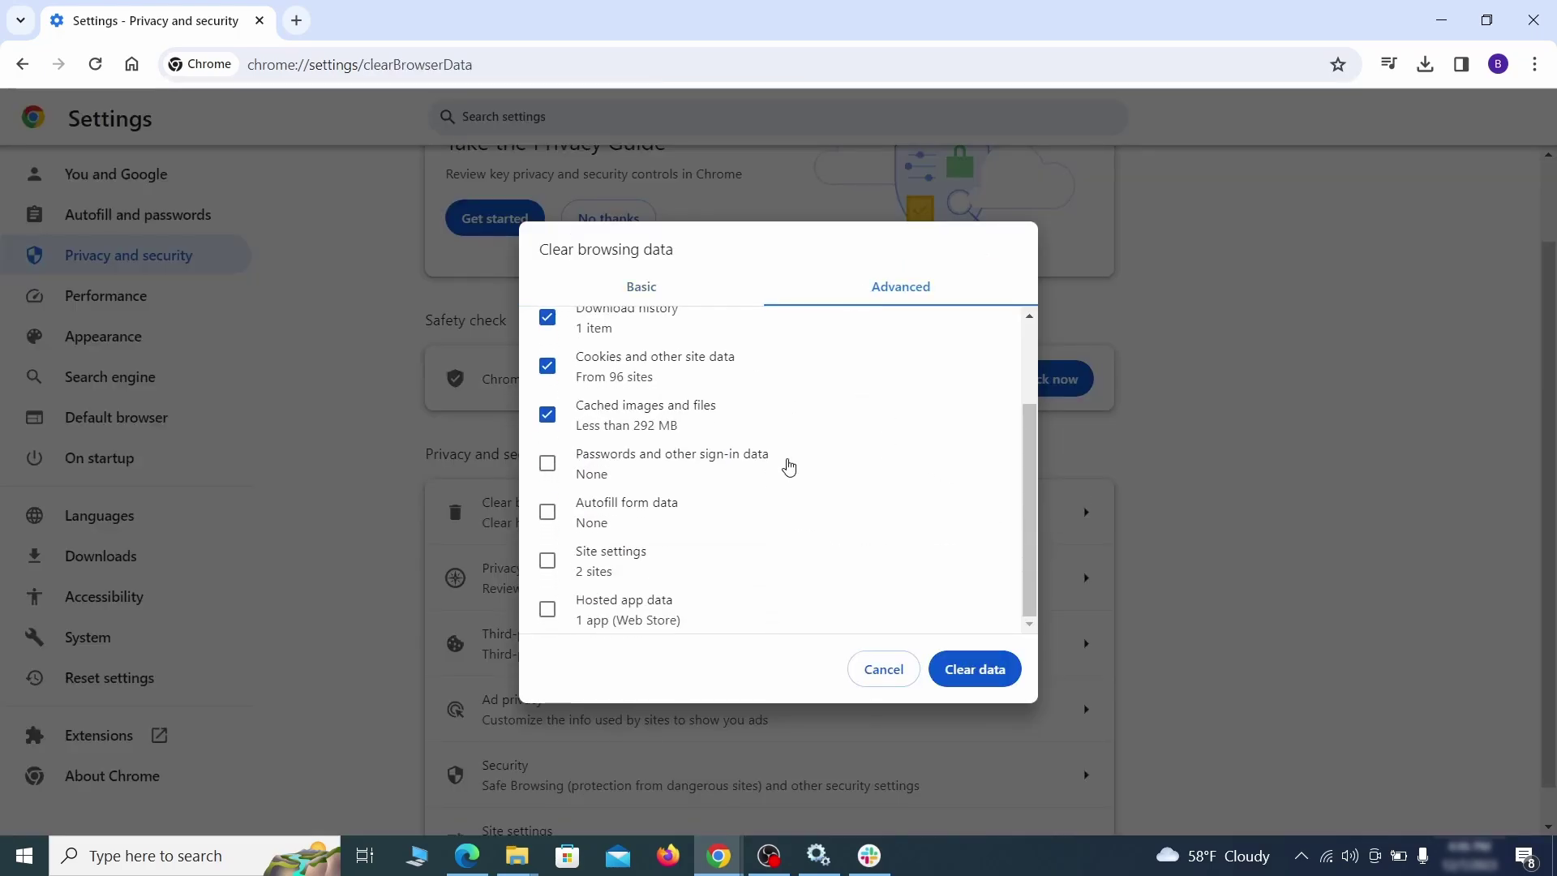
pyautogui.click(549, 512)
pyautogui.click(548, 562)
pyautogui.click(551, 614)
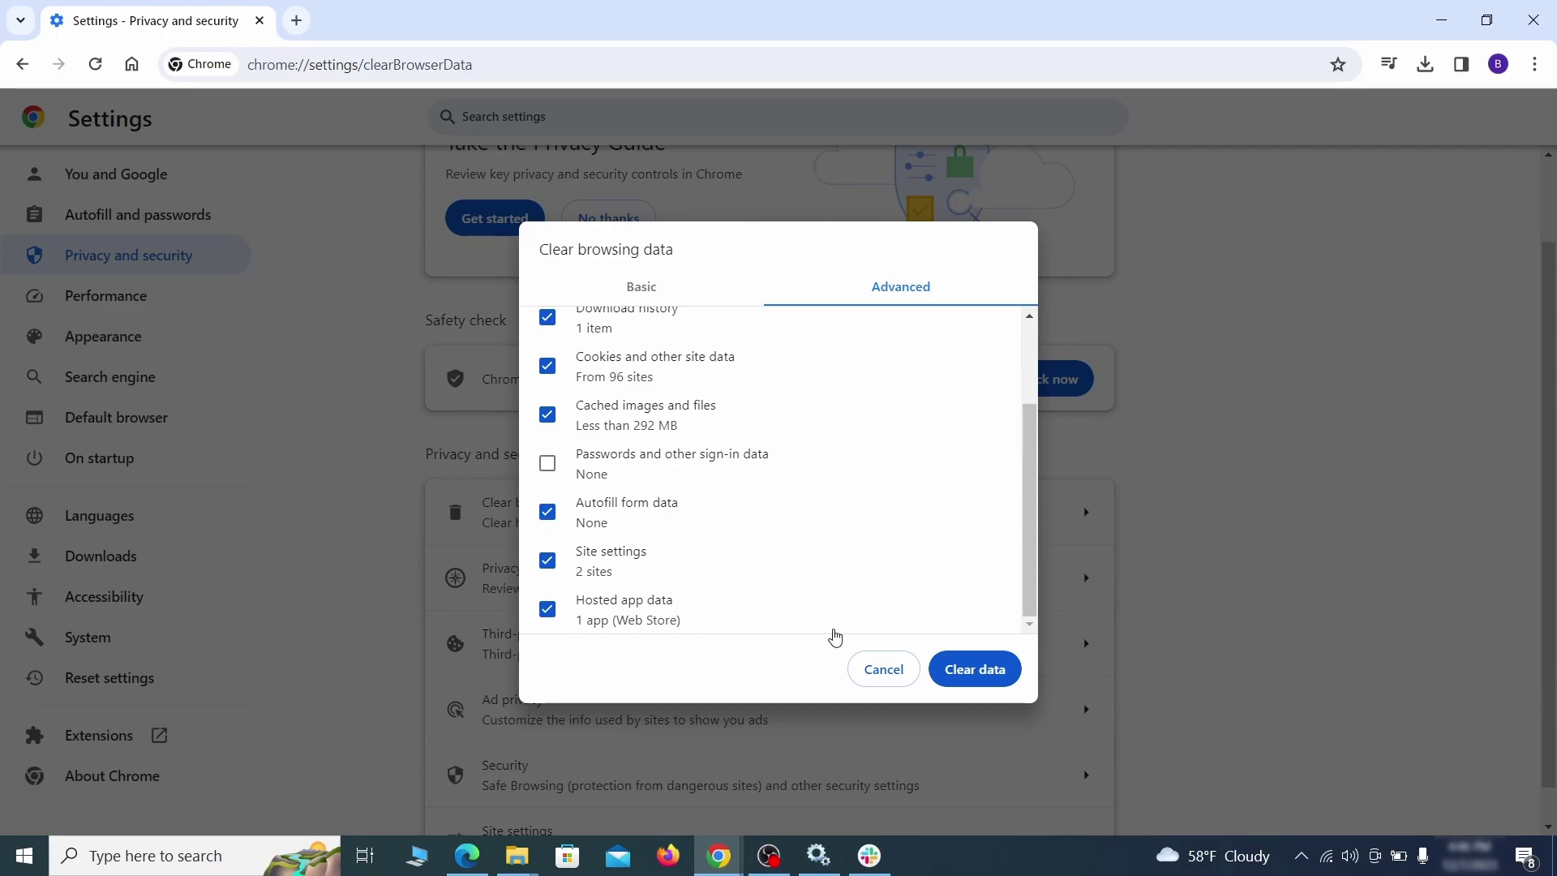
pyautogui.click(989, 674)
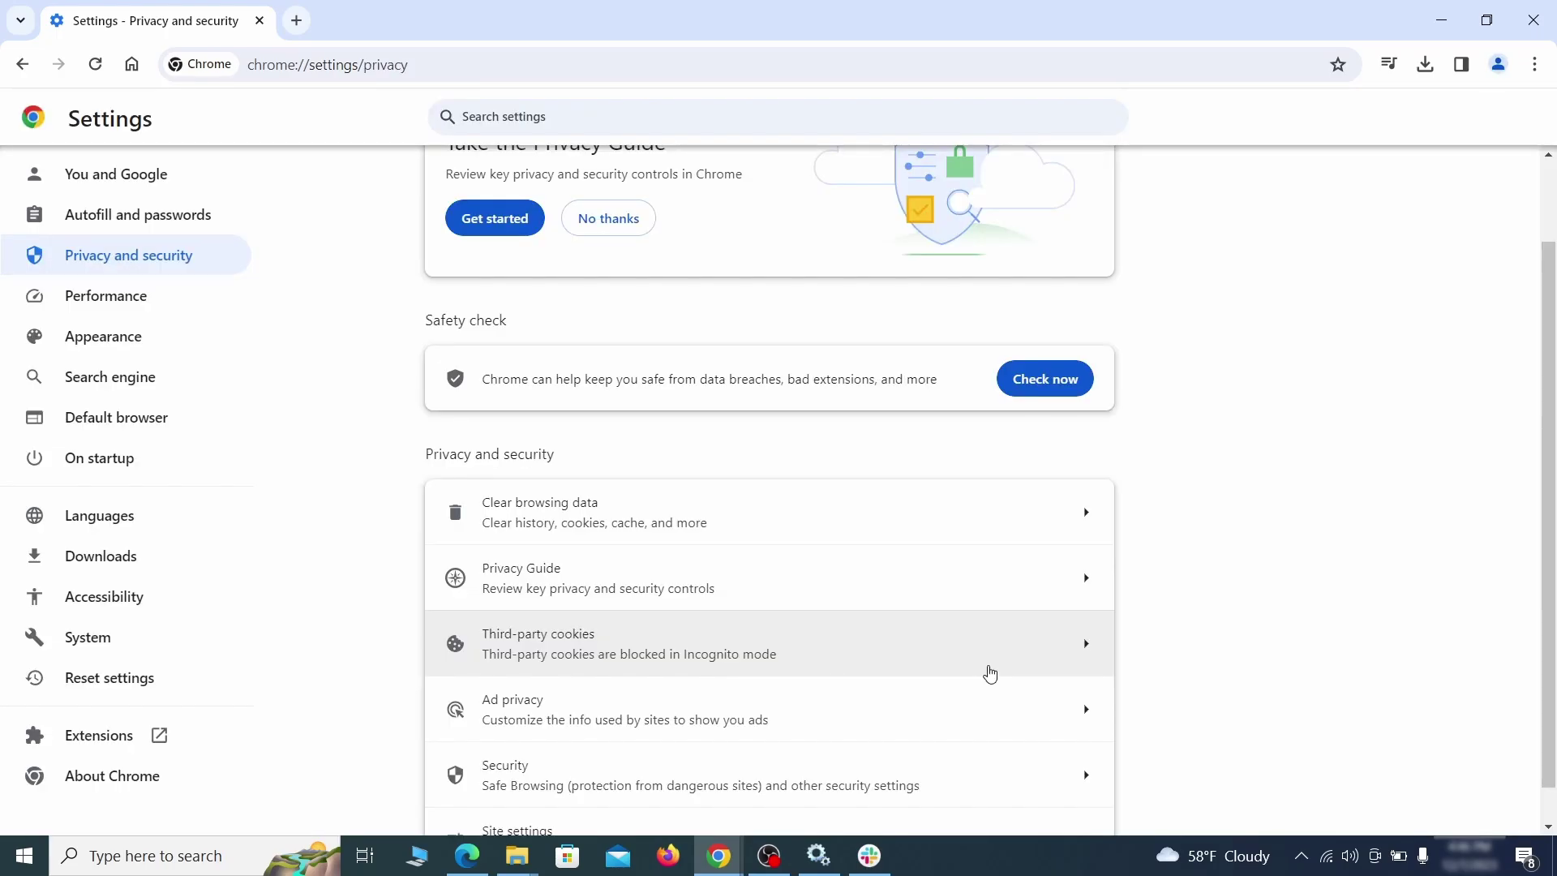
# Remove ExampleRougeURL.com from the sites allowed to send notifications in Chrome's site settings
pyautogui.scroll(-1, 1160, 543)
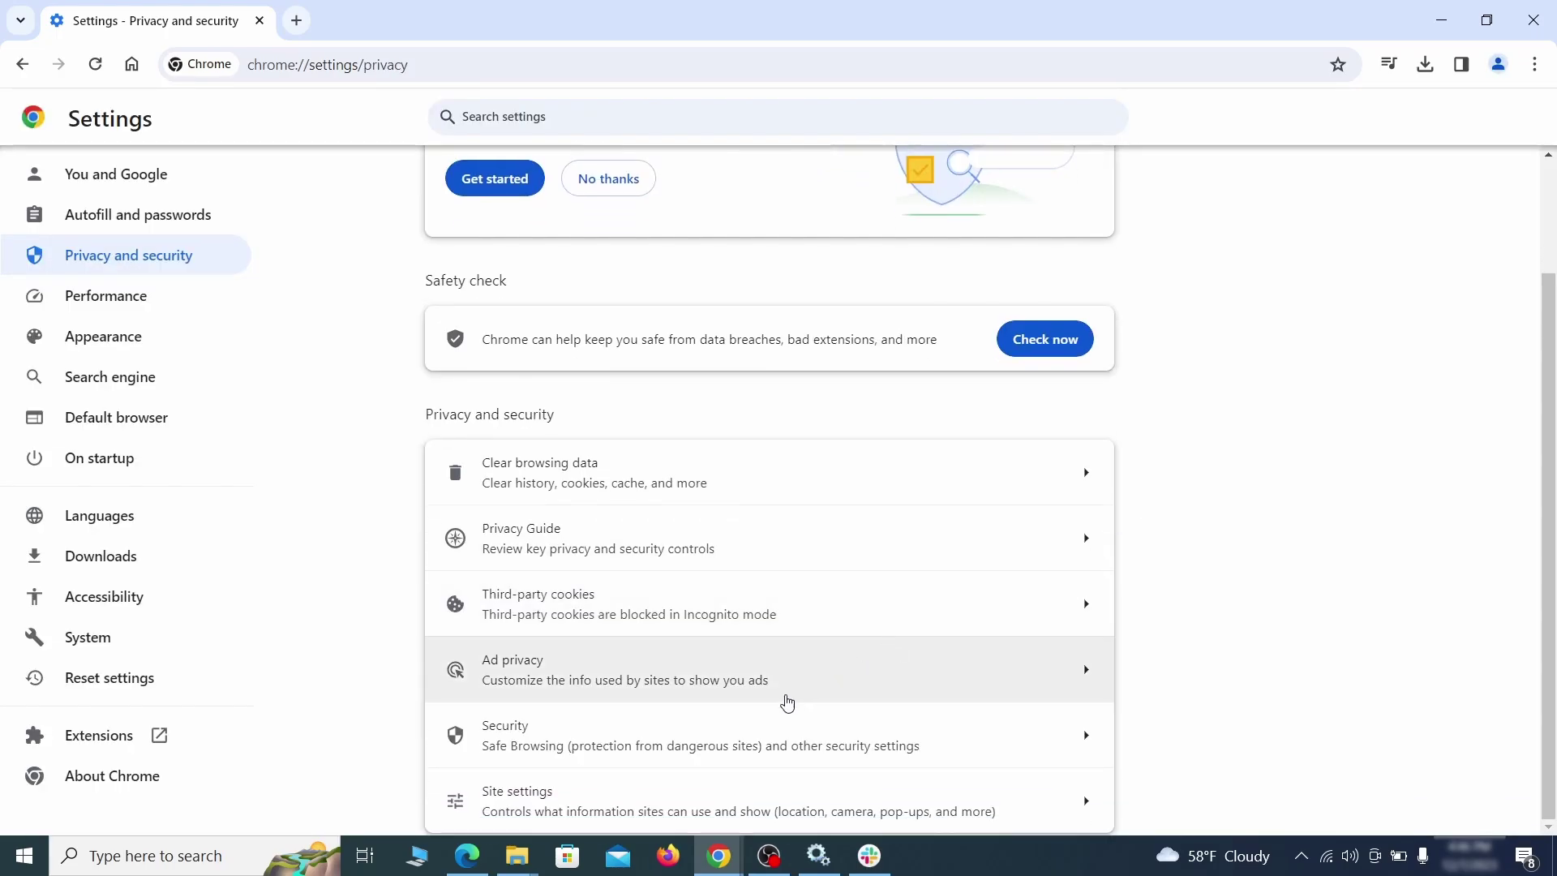
pyautogui.click(760, 793)
pyautogui.scroll(-3, 1118, 494)
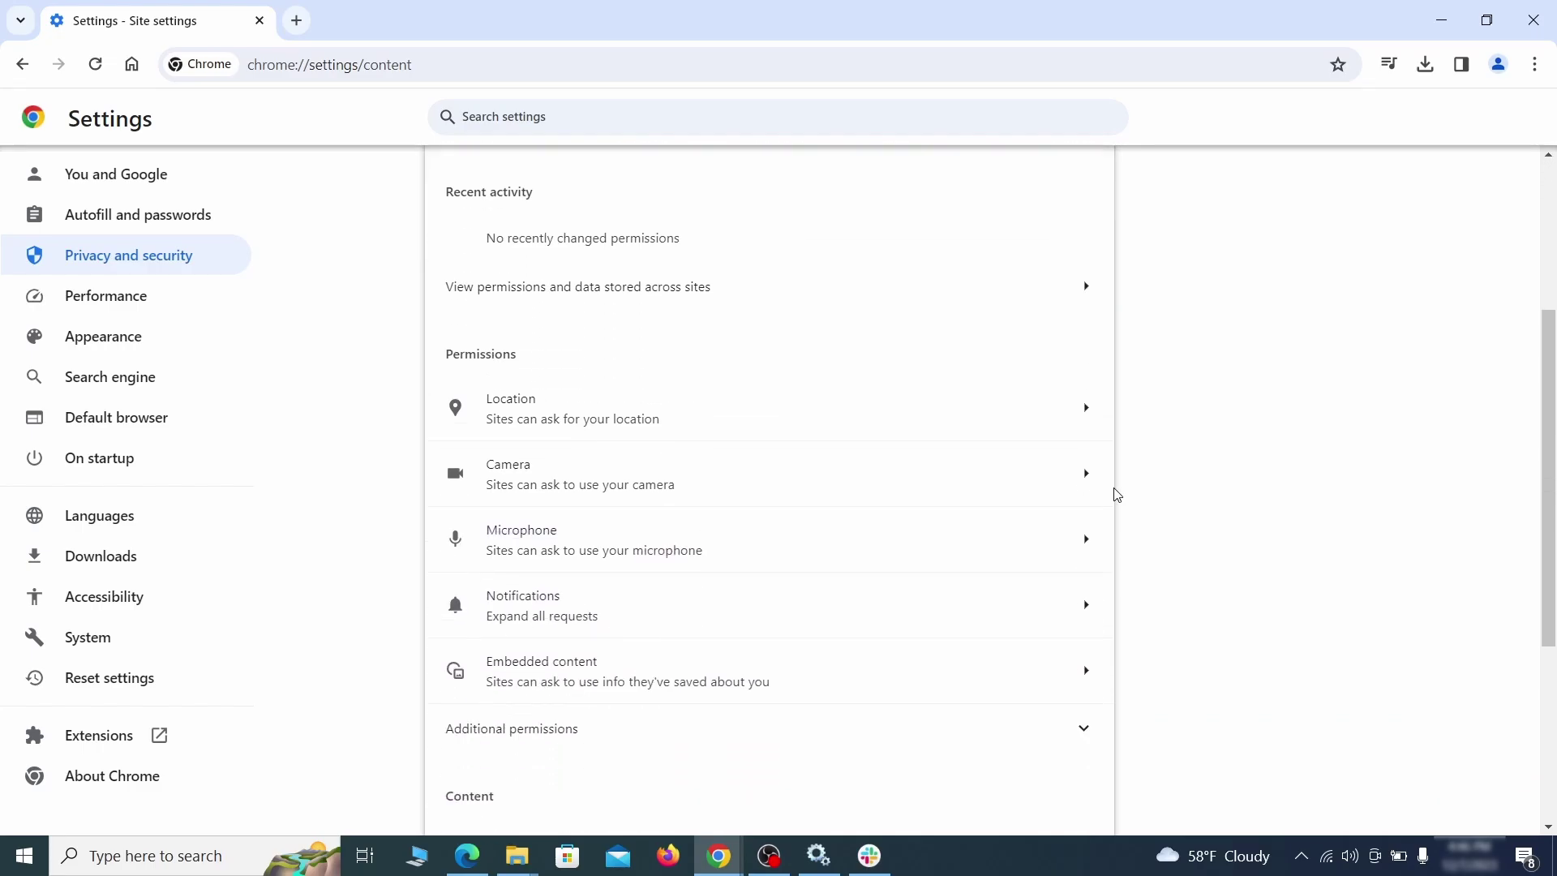
pyautogui.scroll(-1, 1136, 470)
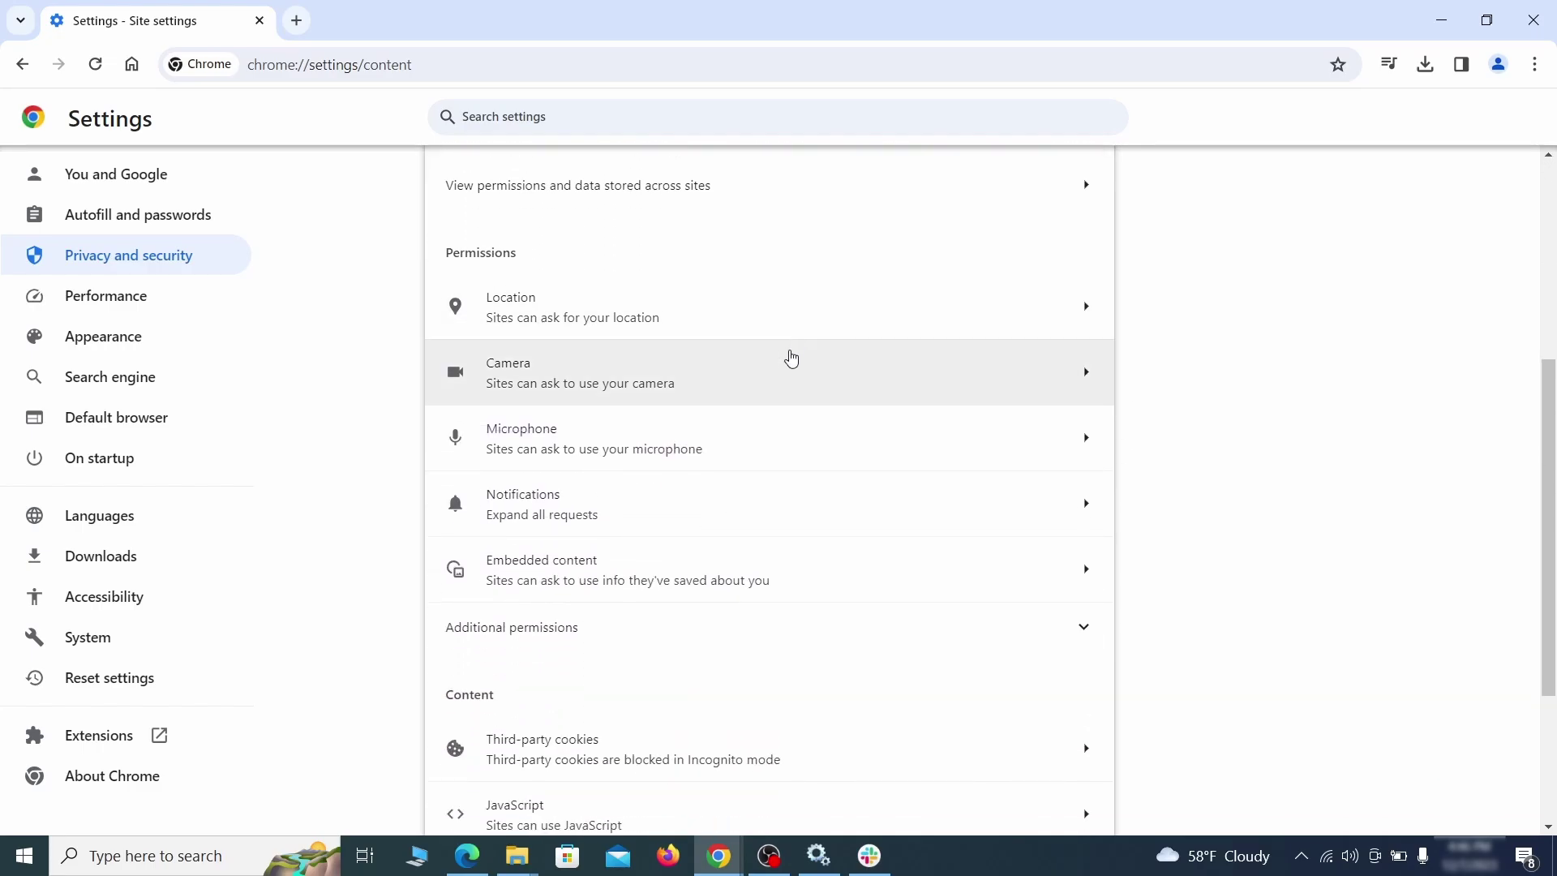
pyautogui.click(783, 323)
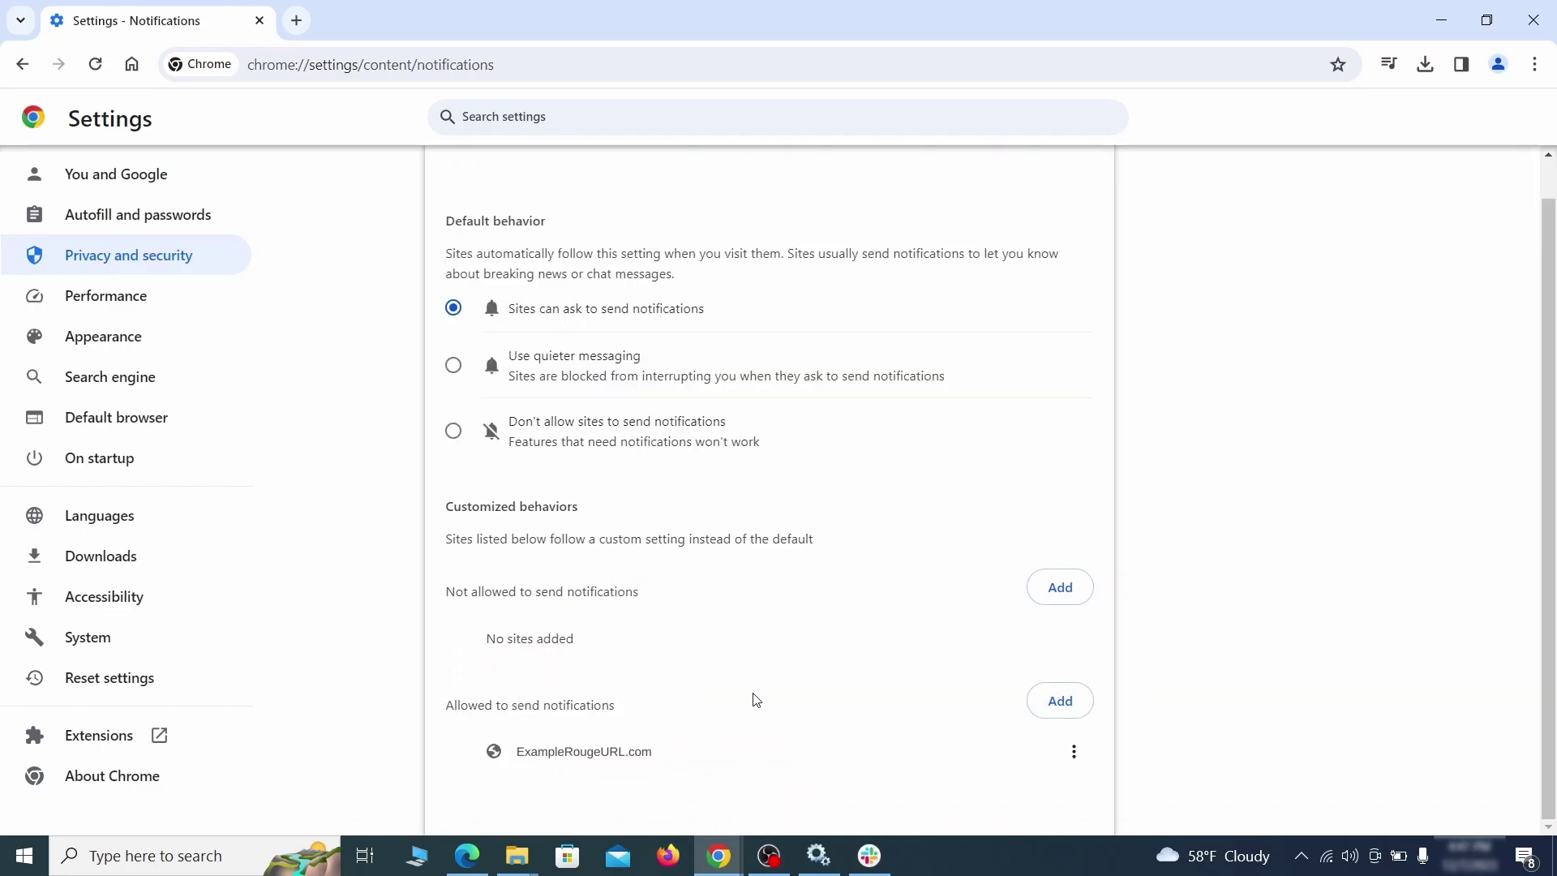
pyautogui.click(1076, 755)
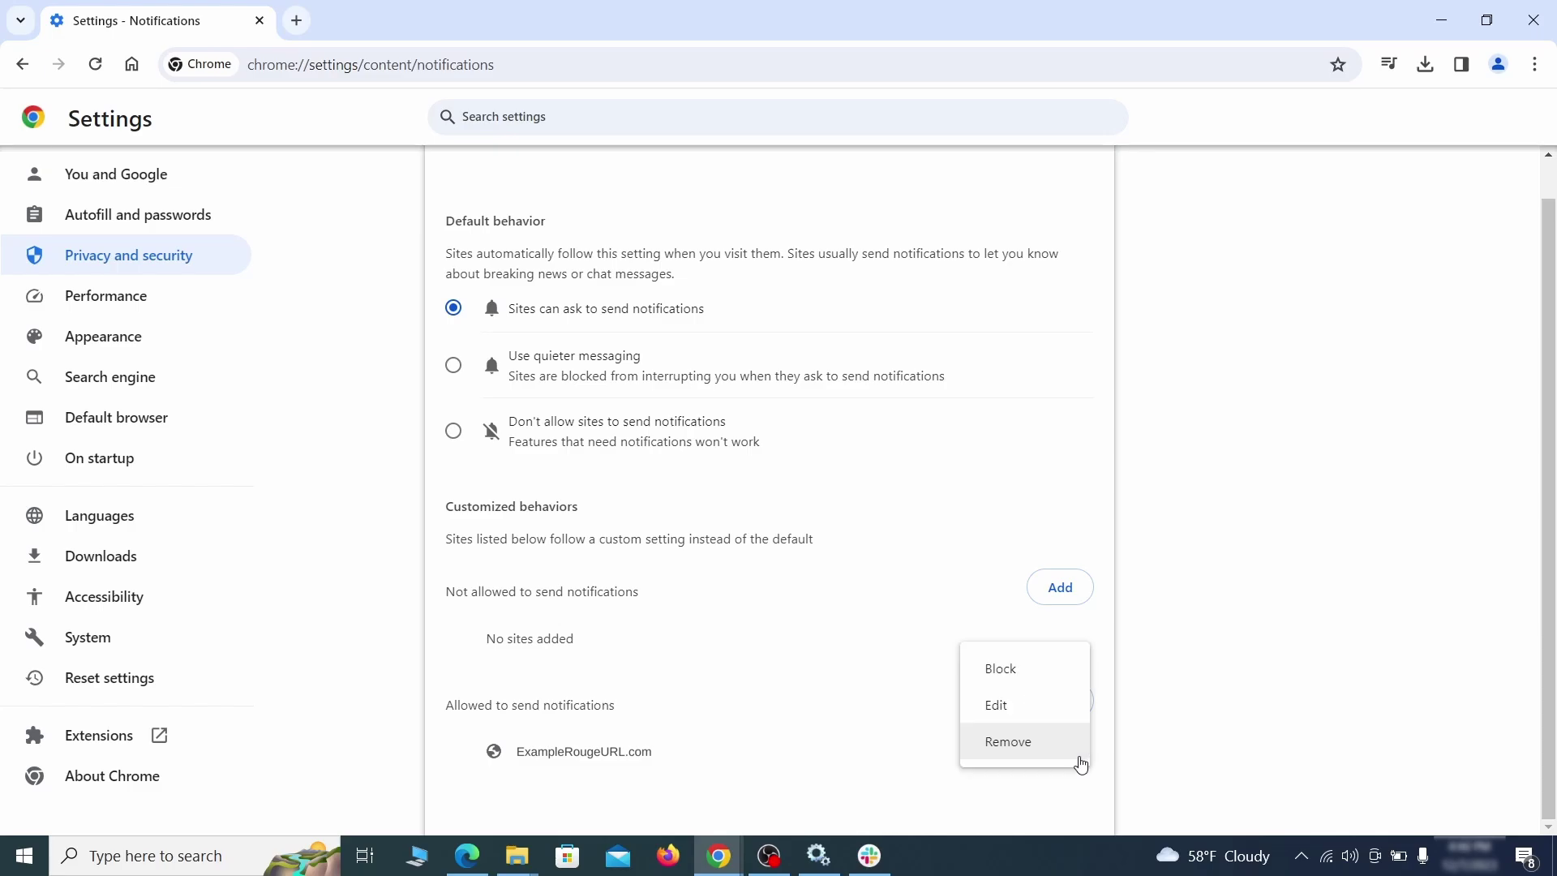
pyautogui.click(1027, 747)
# Remove ExampleRougeURL.com from the sites allowed to use third-party cookies in Chrome's site settings
pyautogui.hotkey('alt', 'Left')
pyautogui.scroll(-3, 844, 549)
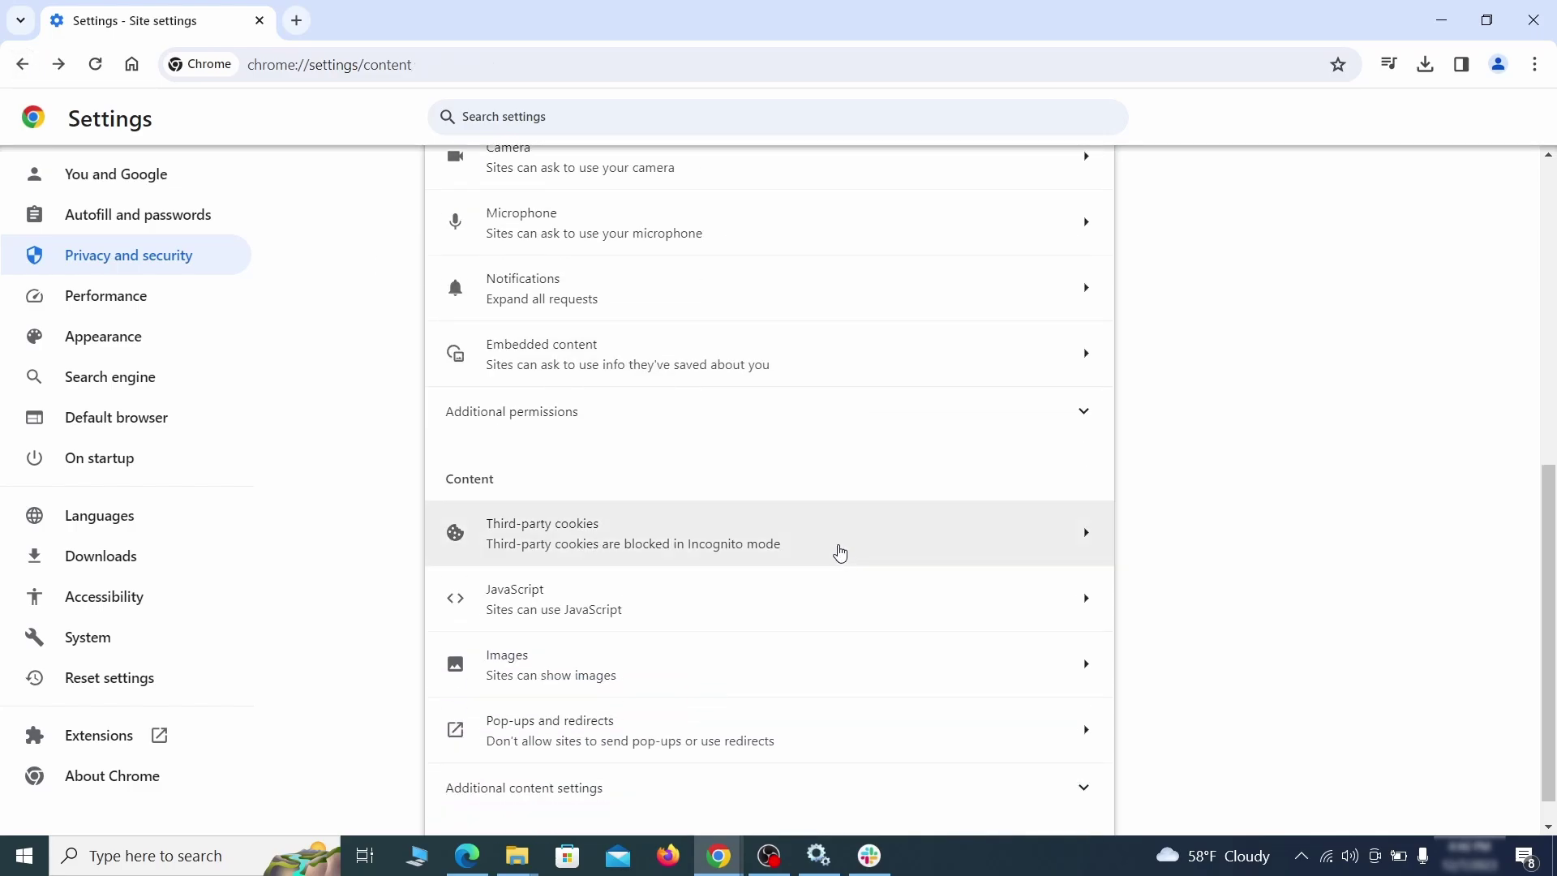
pyautogui.click(838, 544)
pyautogui.scroll(-5, 847, 576)
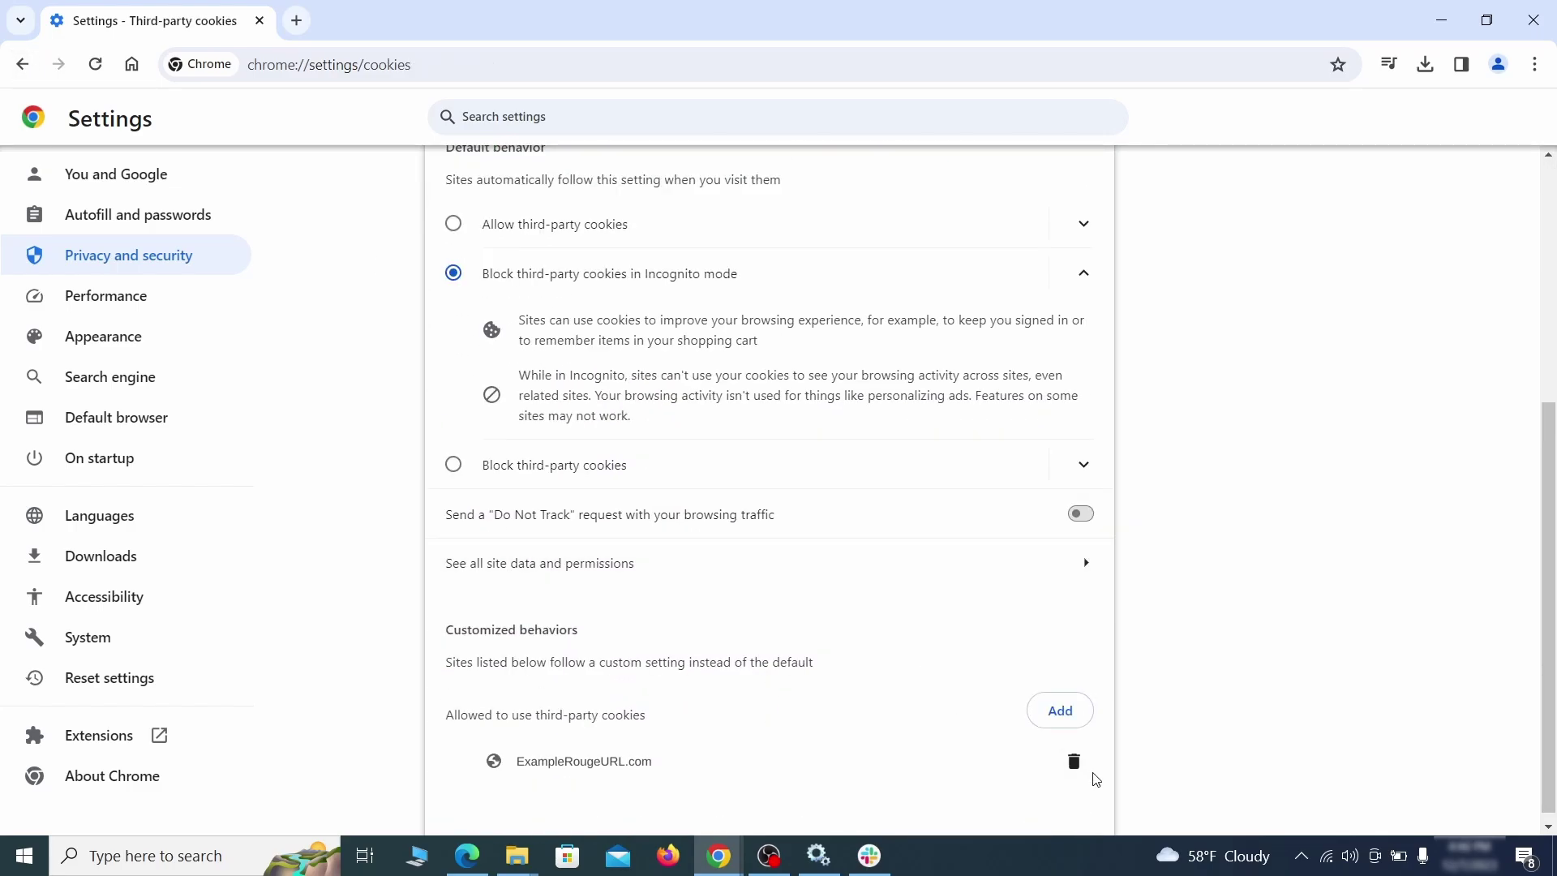
pyautogui.click(1074, 761)
pyautogui.hotkey('alt', 'Left')
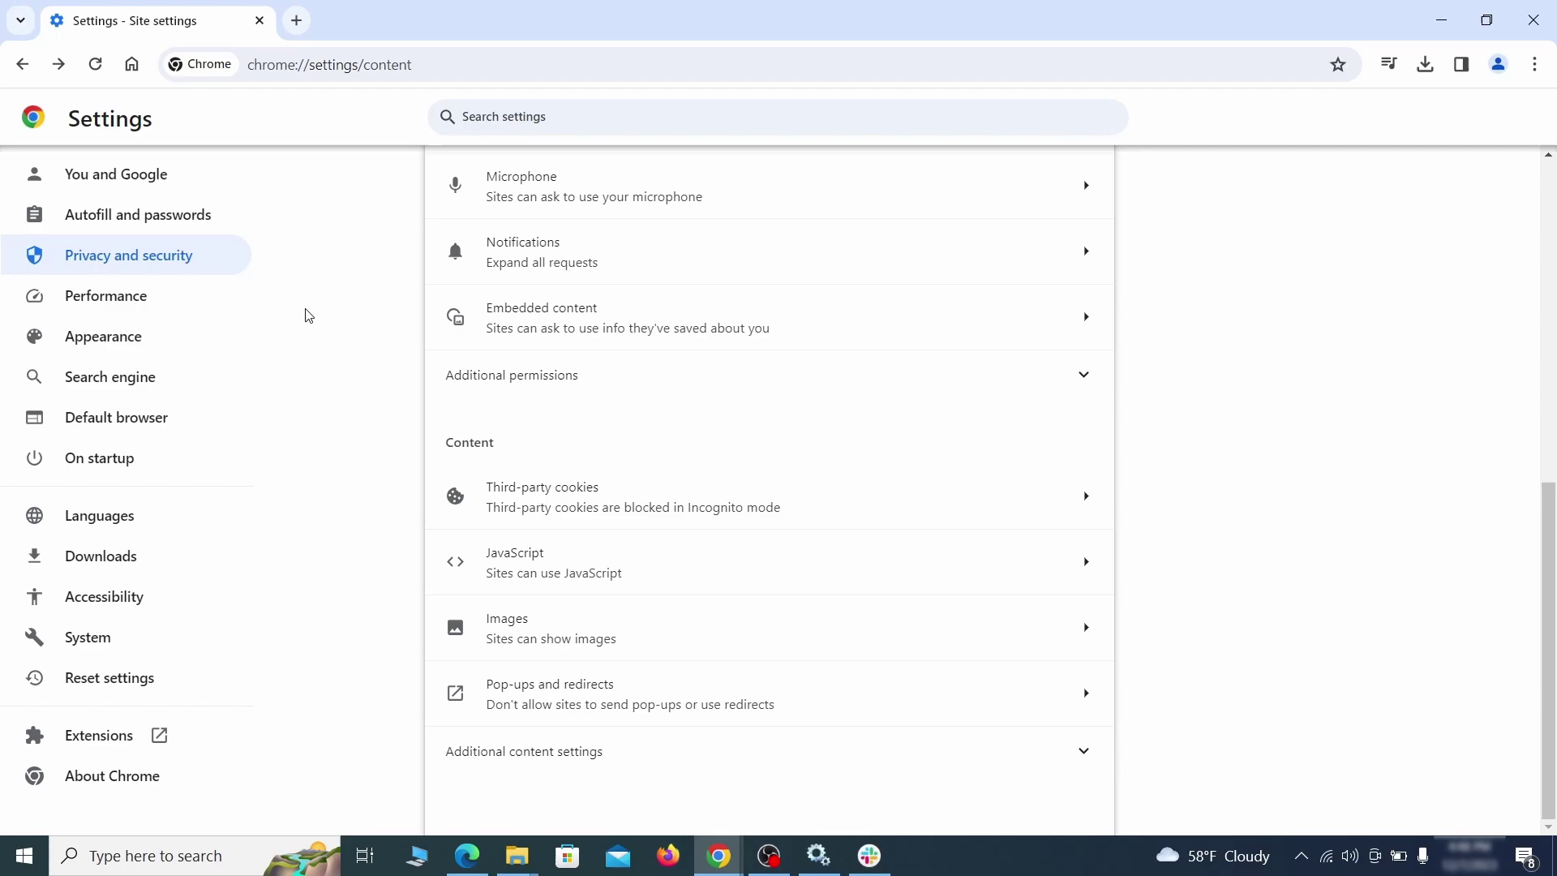
# Clear the custom web address ExampleRougeURL.com set for the home button in Chrome's appearance settings
pyautogui.click(212, 340)
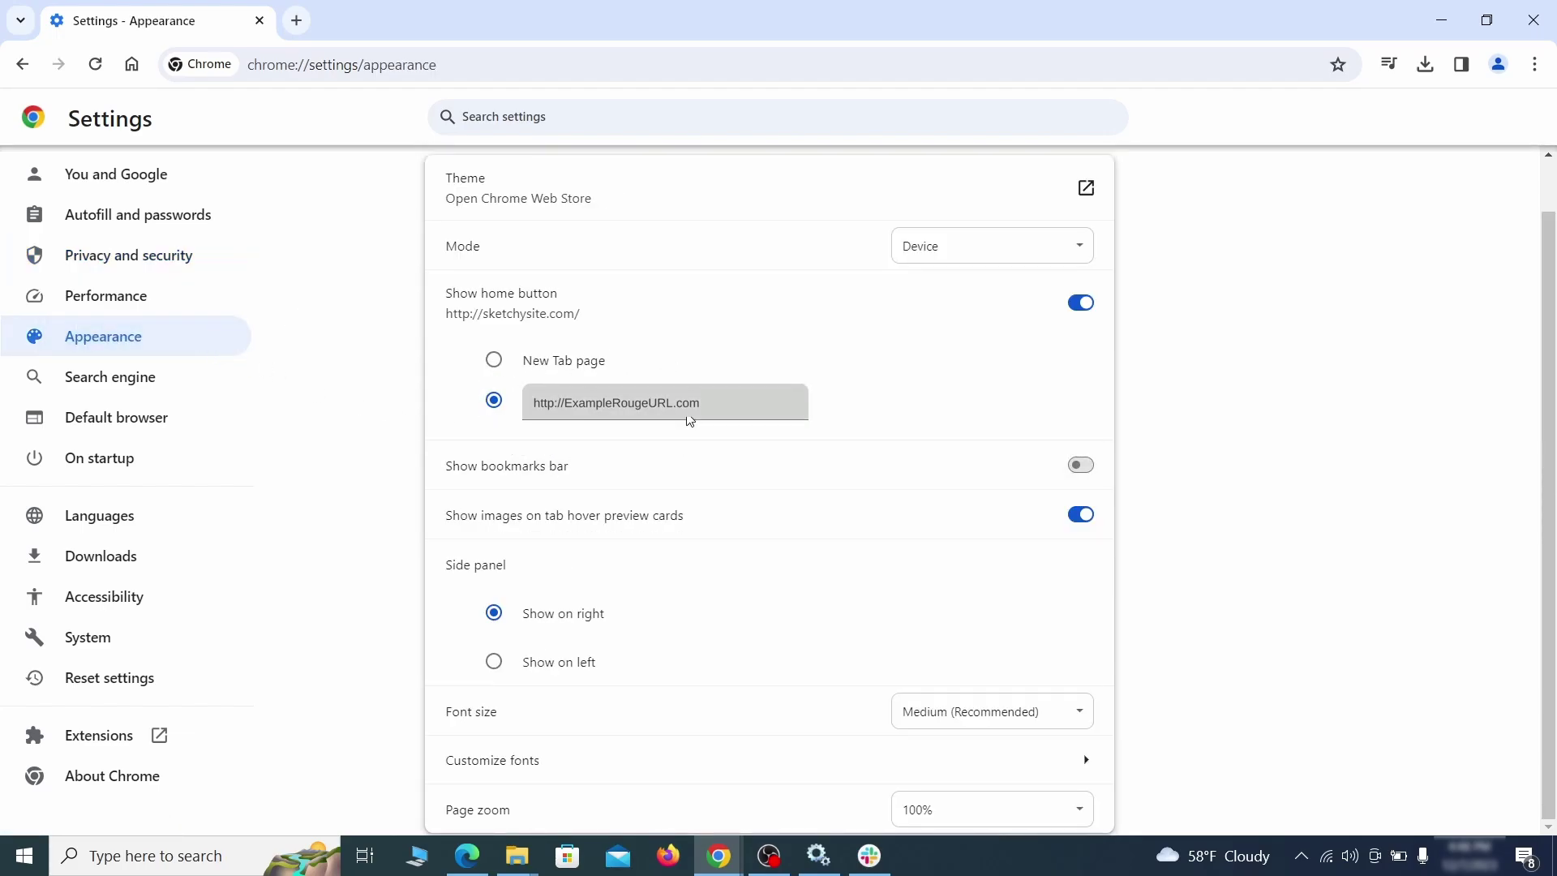
pyautogui.click(512, 403)
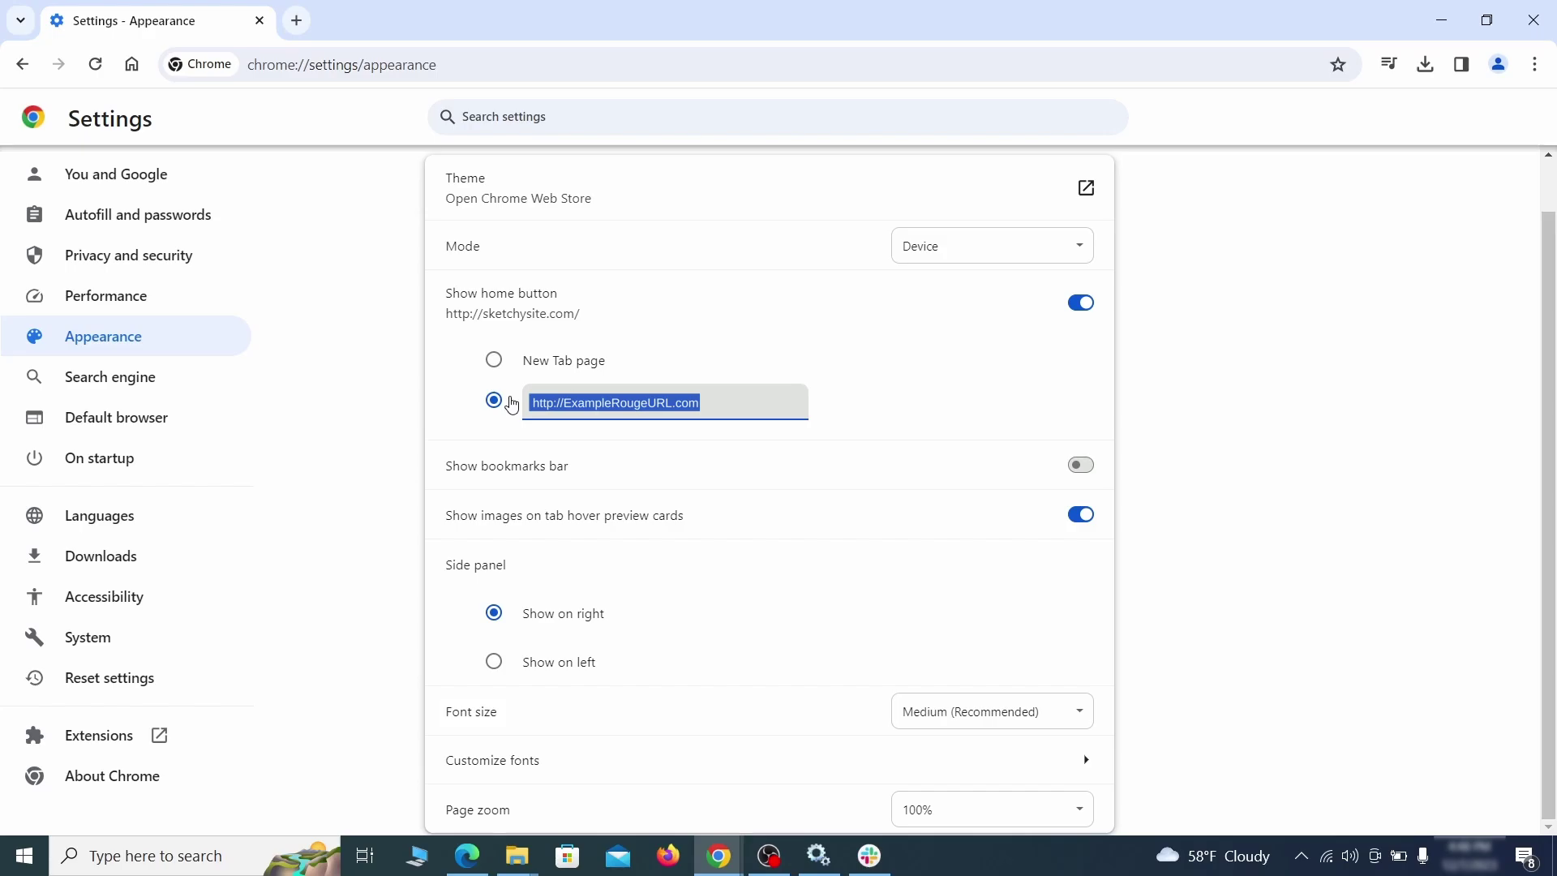
pyautogui.press('BackSpace')
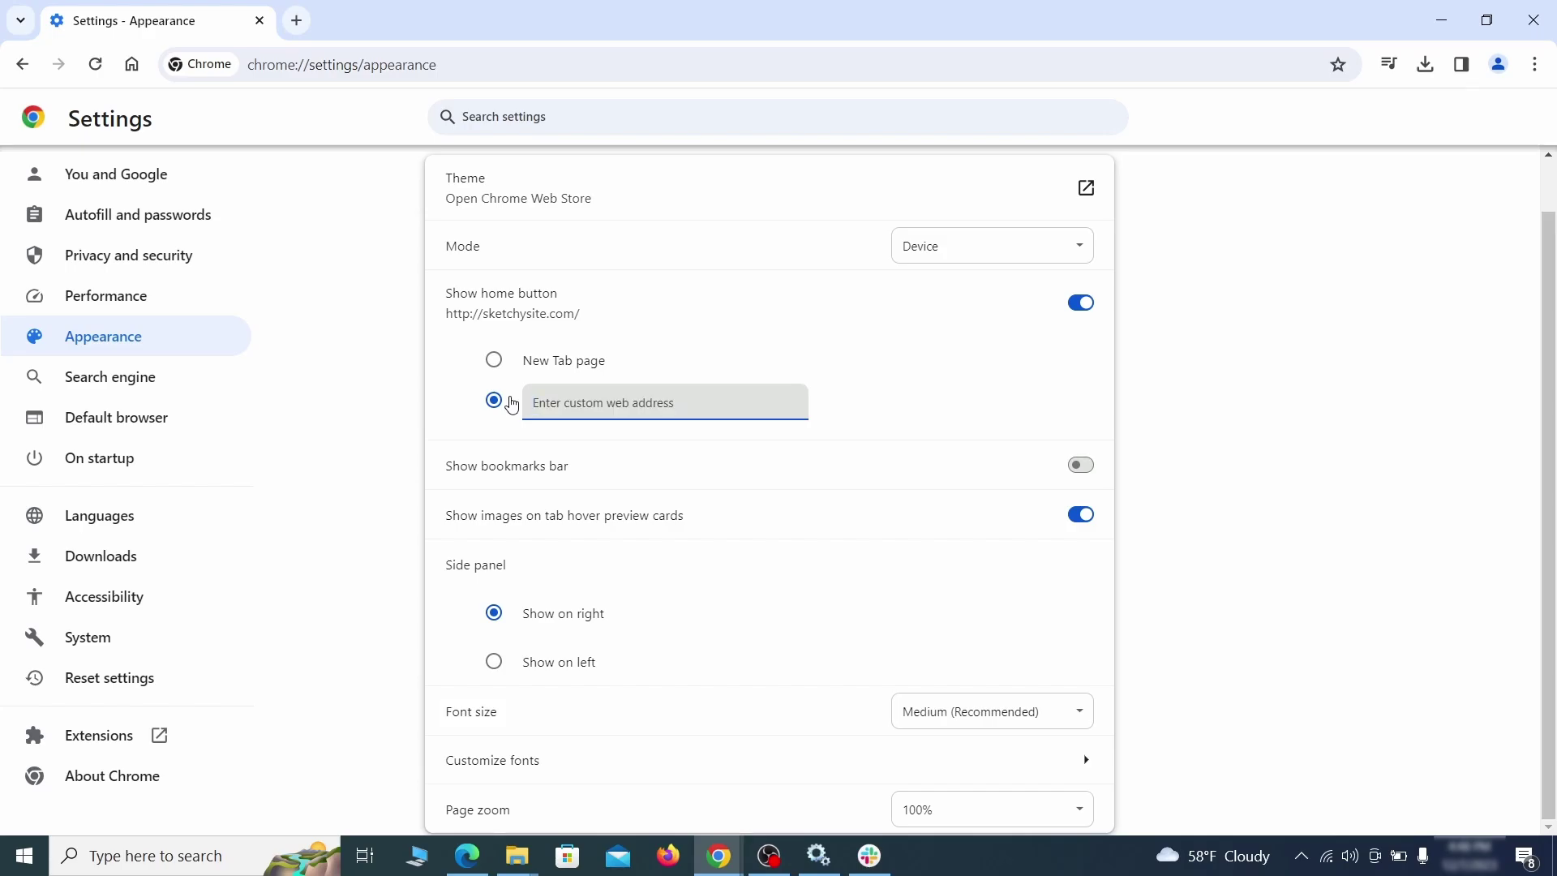
# Set the search engine used in Chrome's address bar to Google
pyautogui.click(166, 383)
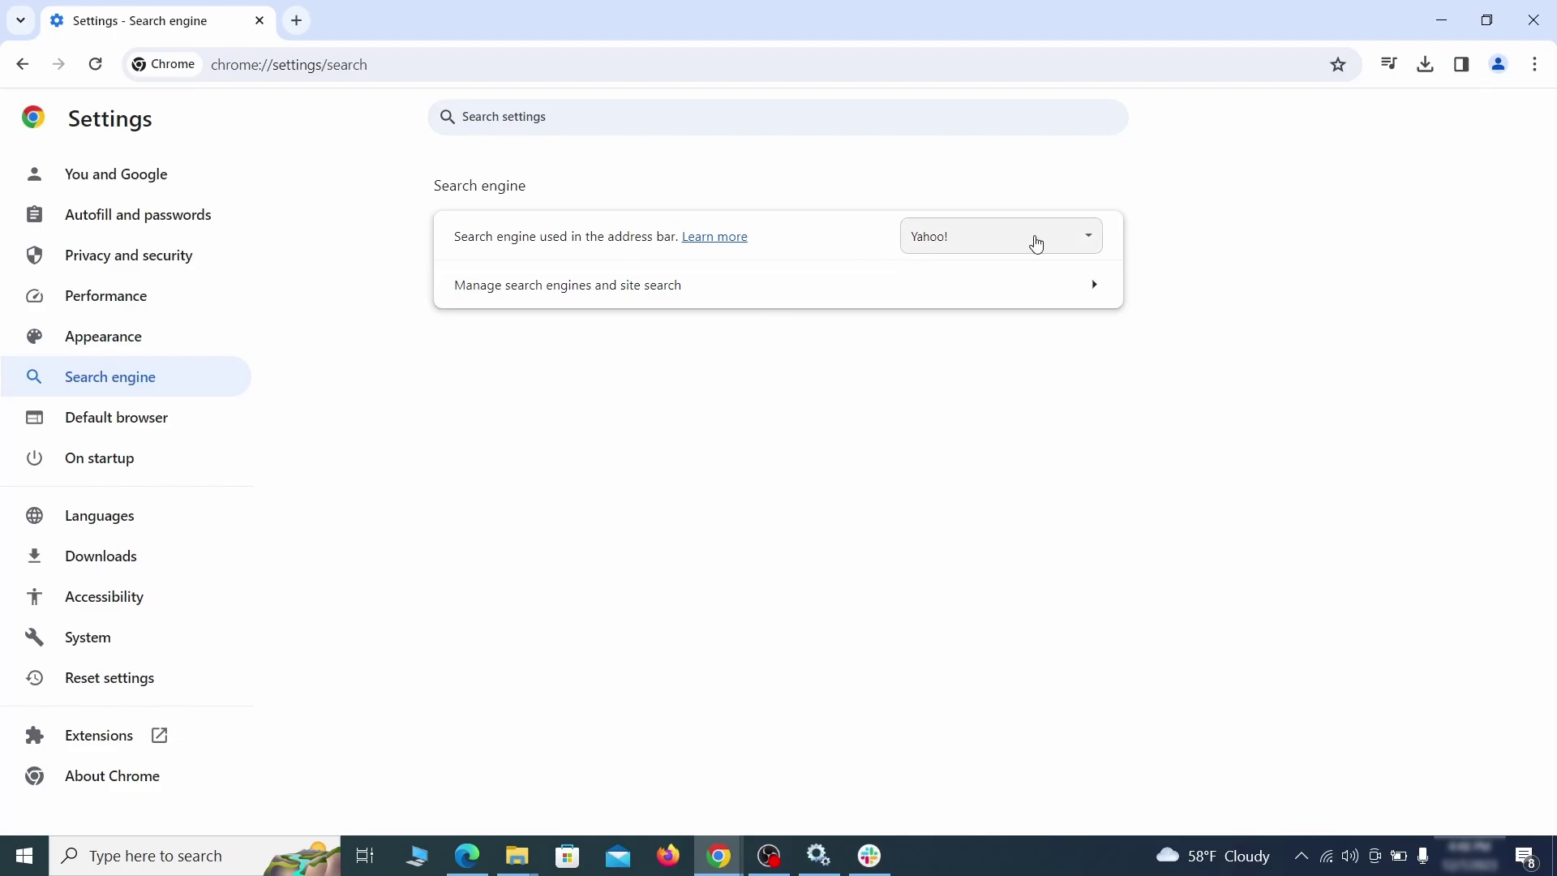
pyautogui.click(1065, 242)
pyautogui.click(1038, 261)
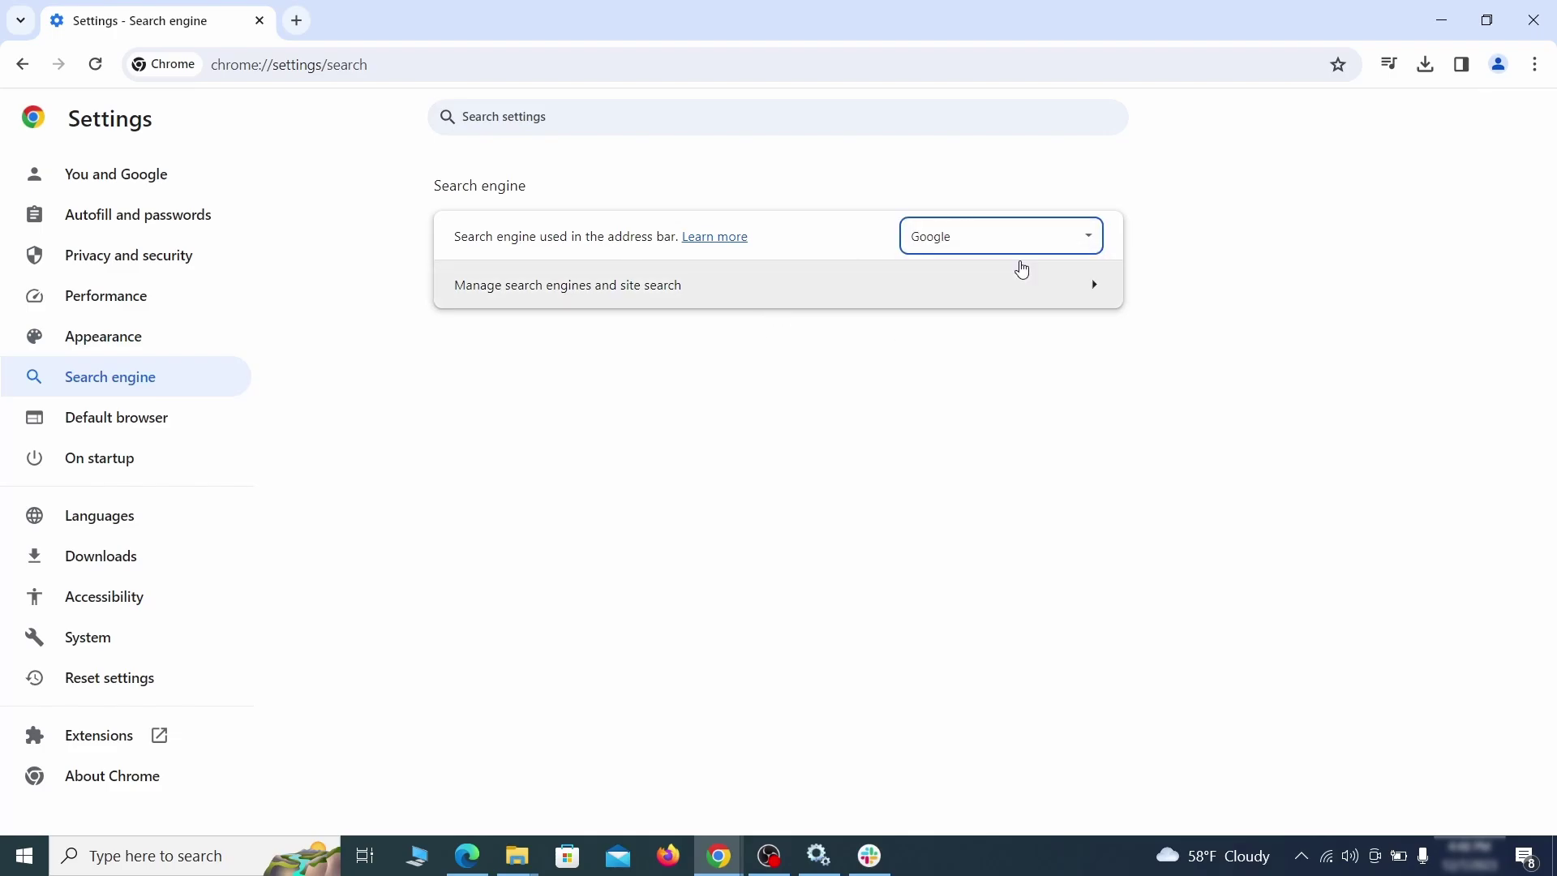
# Delete the ExampleRougeURL.com site search entry from Chrome's managed search engines
pyautogui.click(999, 303)
pyautogui.scroll(-2, 1005, 422)
pyautogui.scroll(-5, 1005, 422)
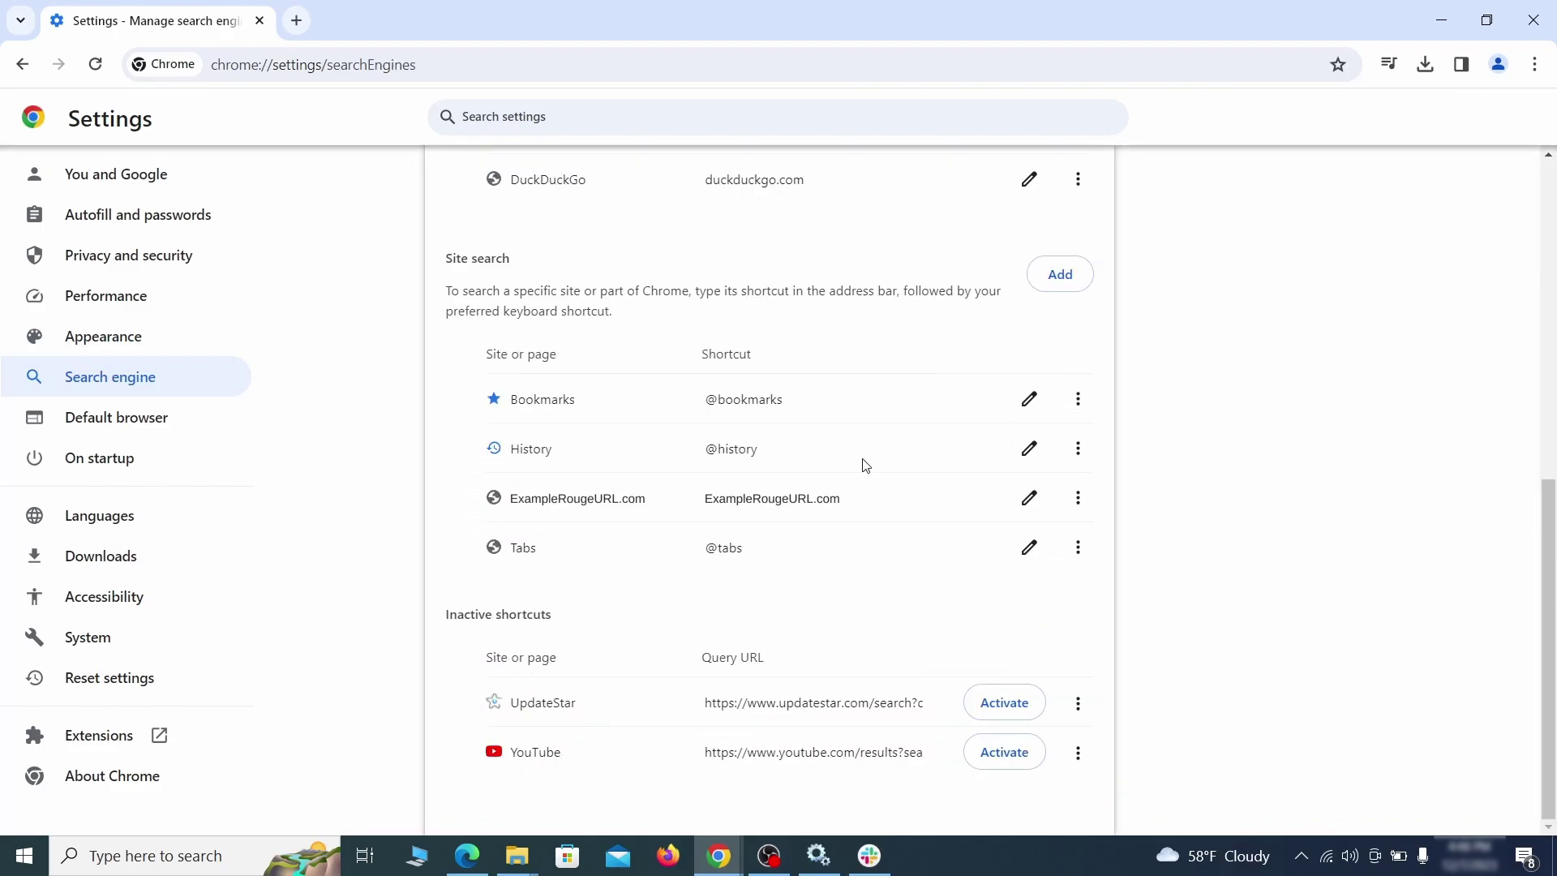
pyautogui.click(1078, 499)
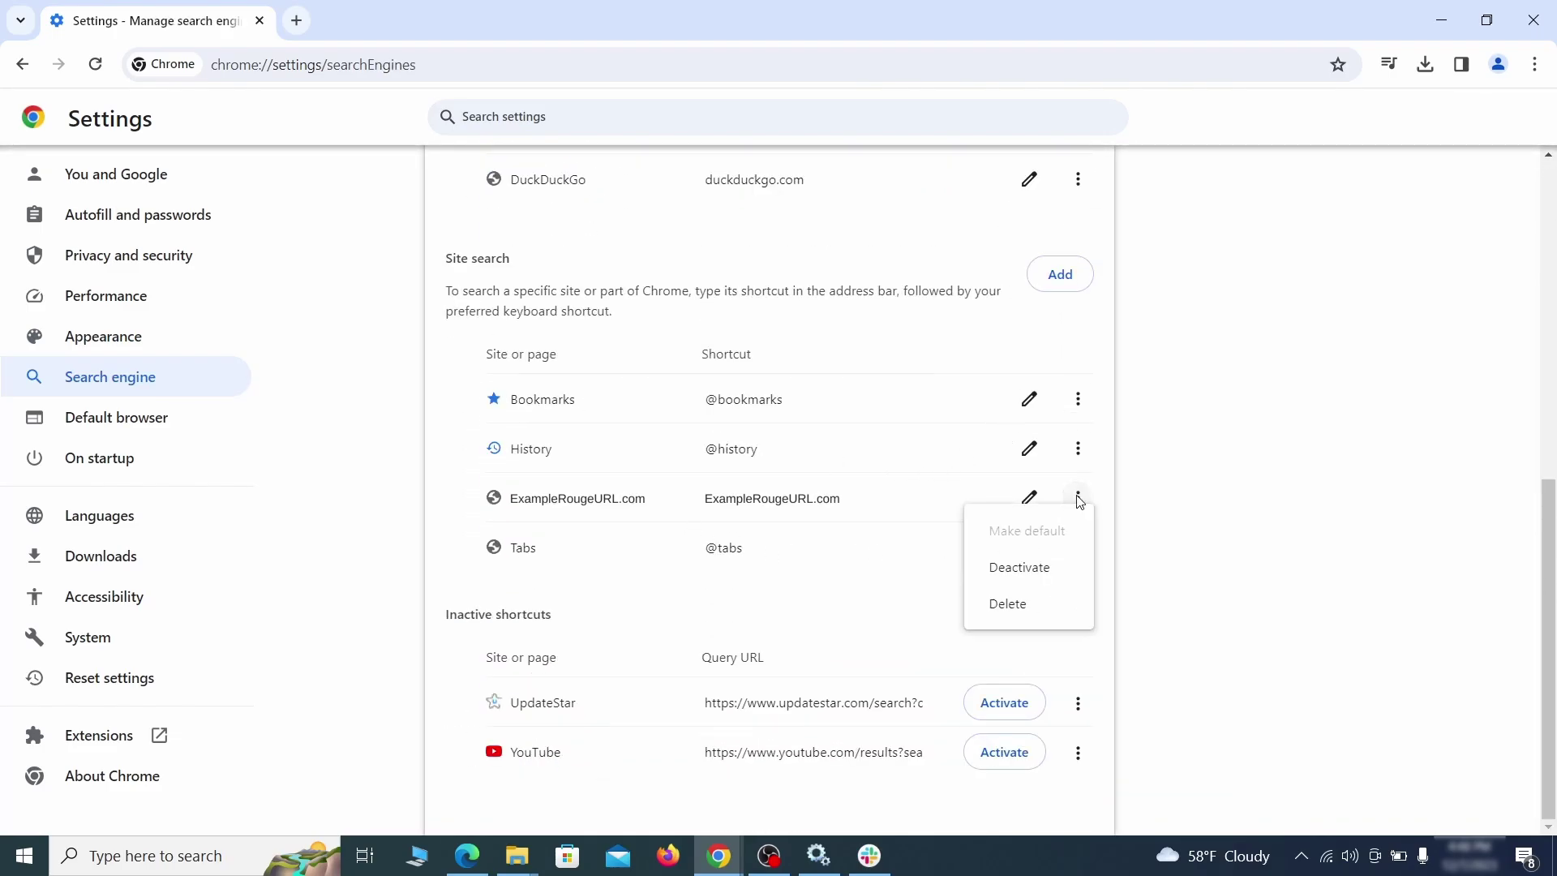
pyautogui.click(1010, 607)
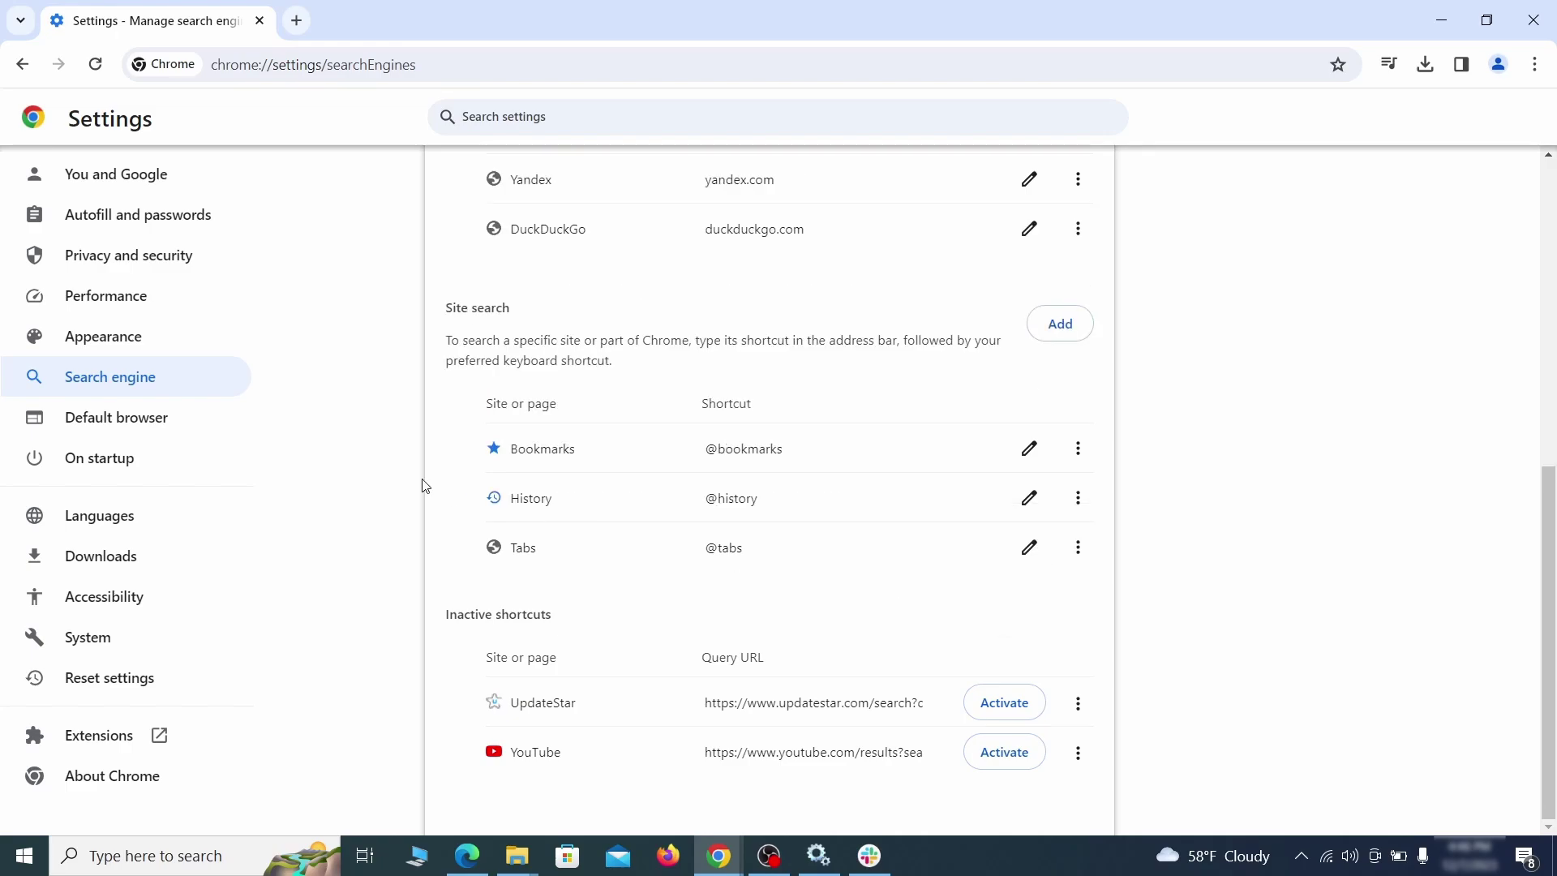
# Remove ExampleRougeURL.com from Chrome's startup pages and choose to continue where you left off on startup
pyautogui.click(121, 456)
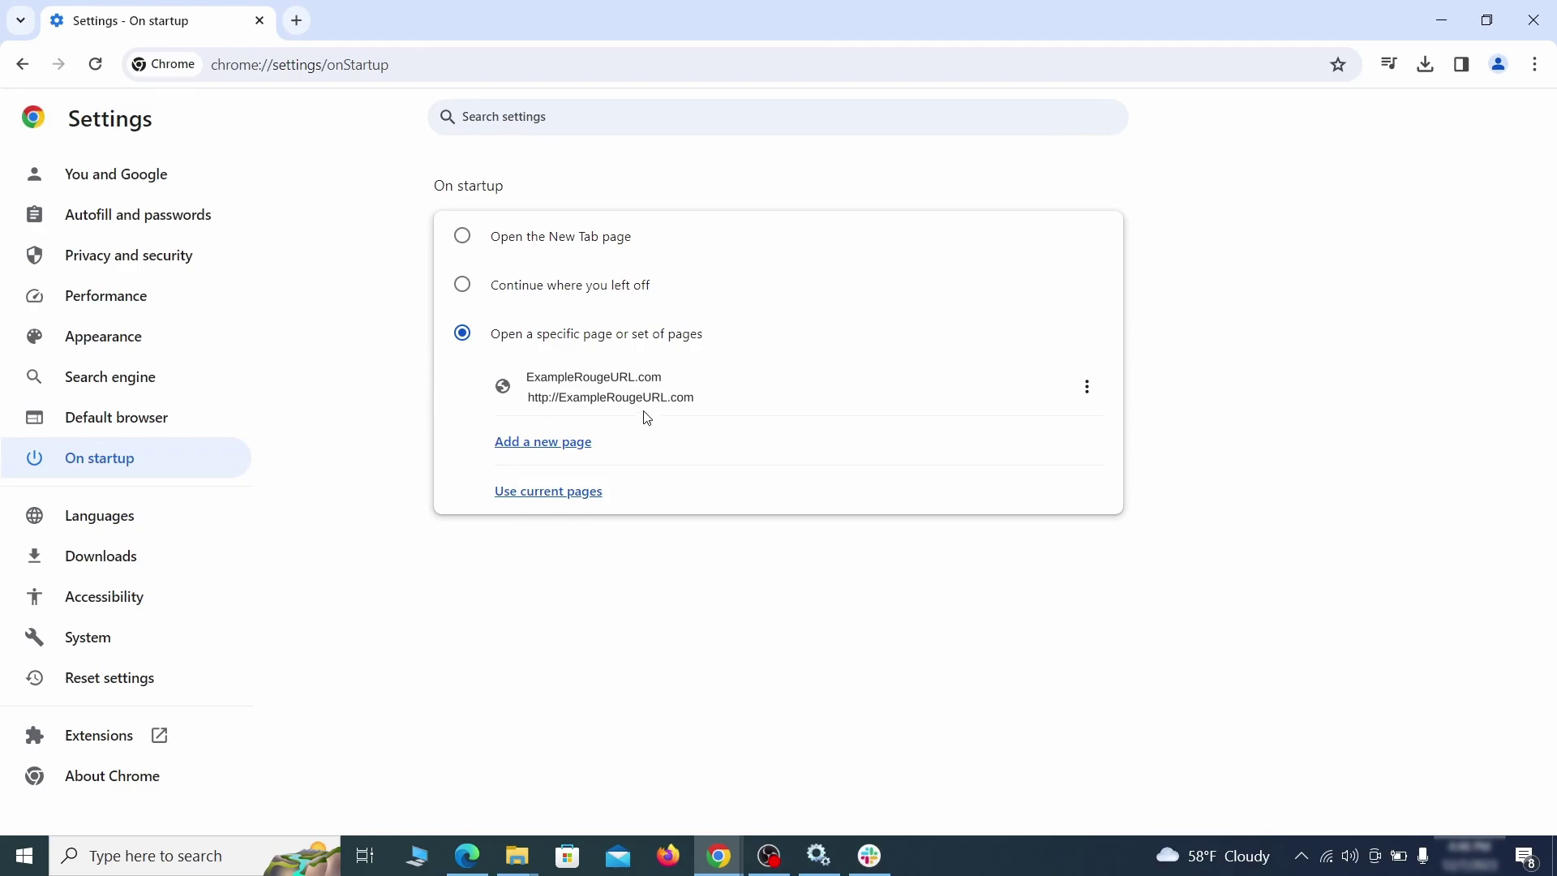
pyautogui.click(1088, 390)
pyautogui.click(1040, 436)
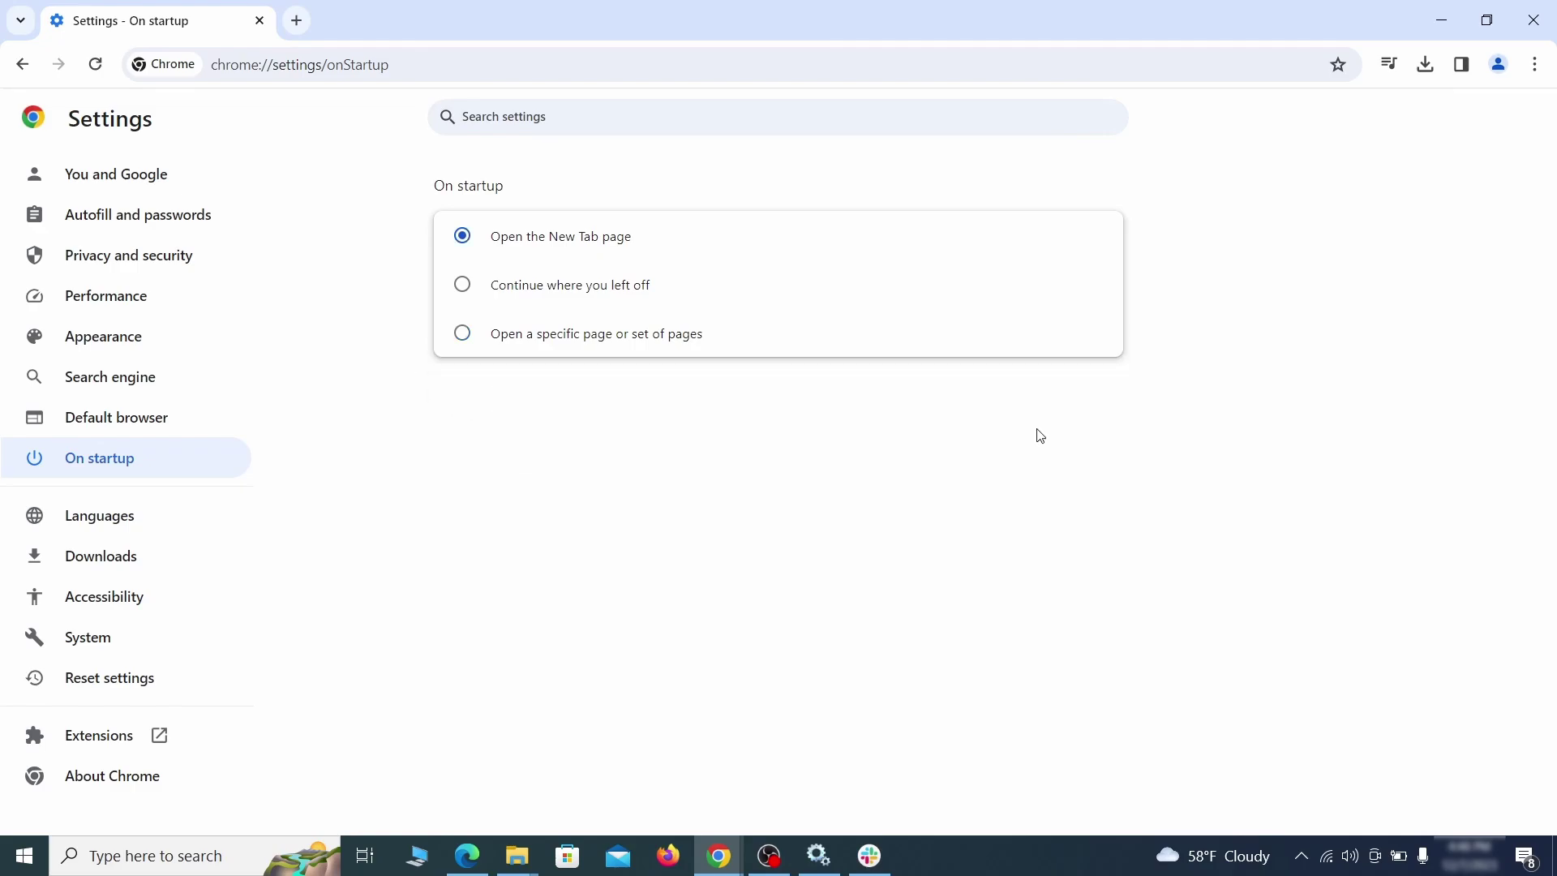
pyautogui.click(462, 288)
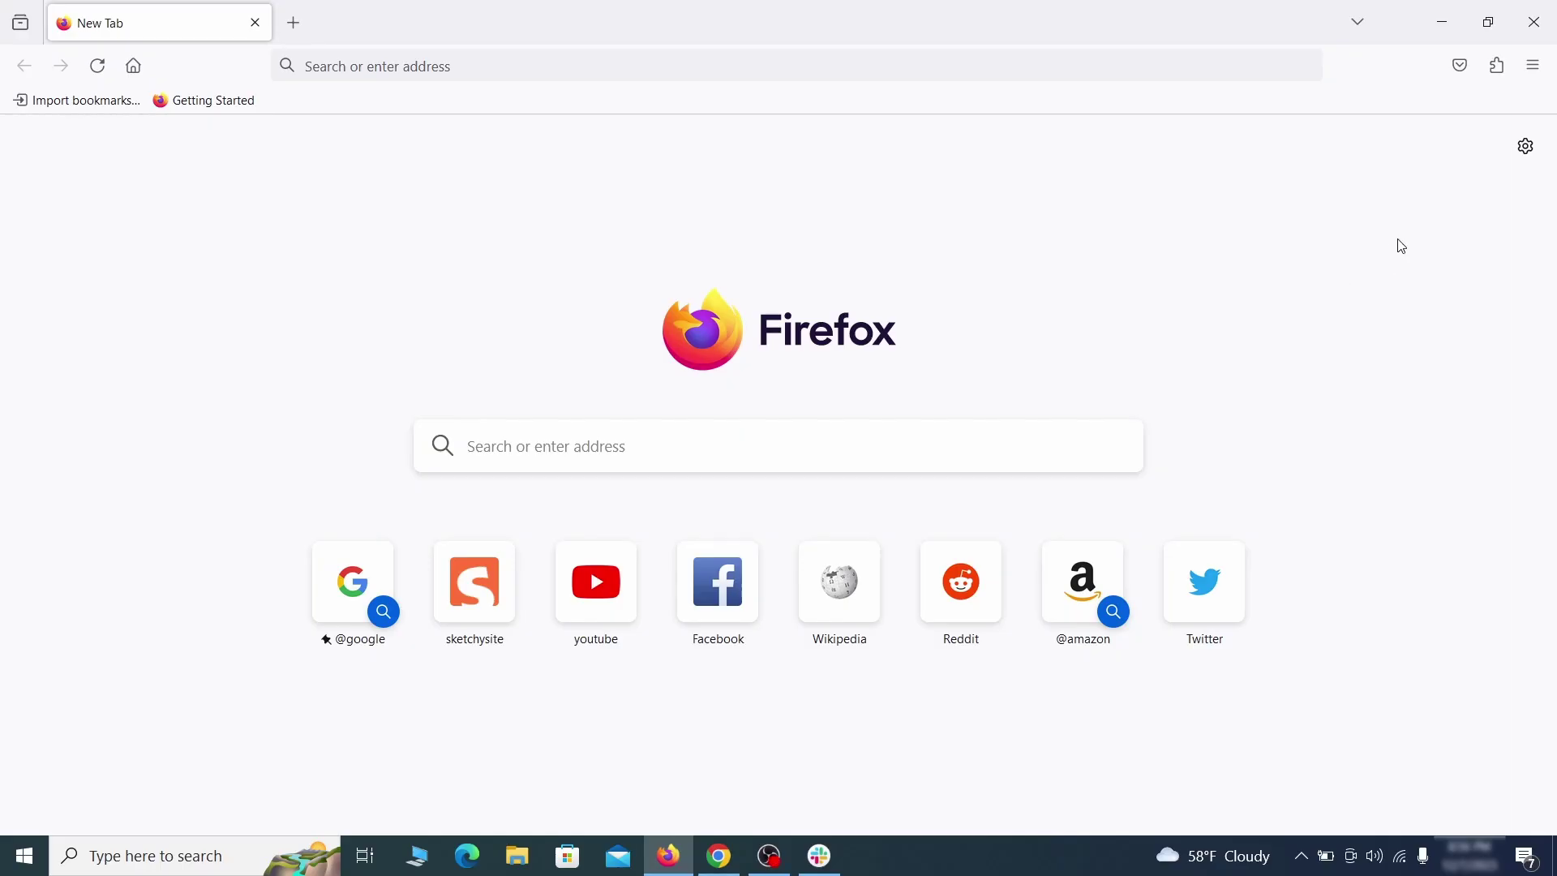
# Disable and remove the Contenu+ extension in Firefox's add-ons manager
pyautogui.click(1498, 65)
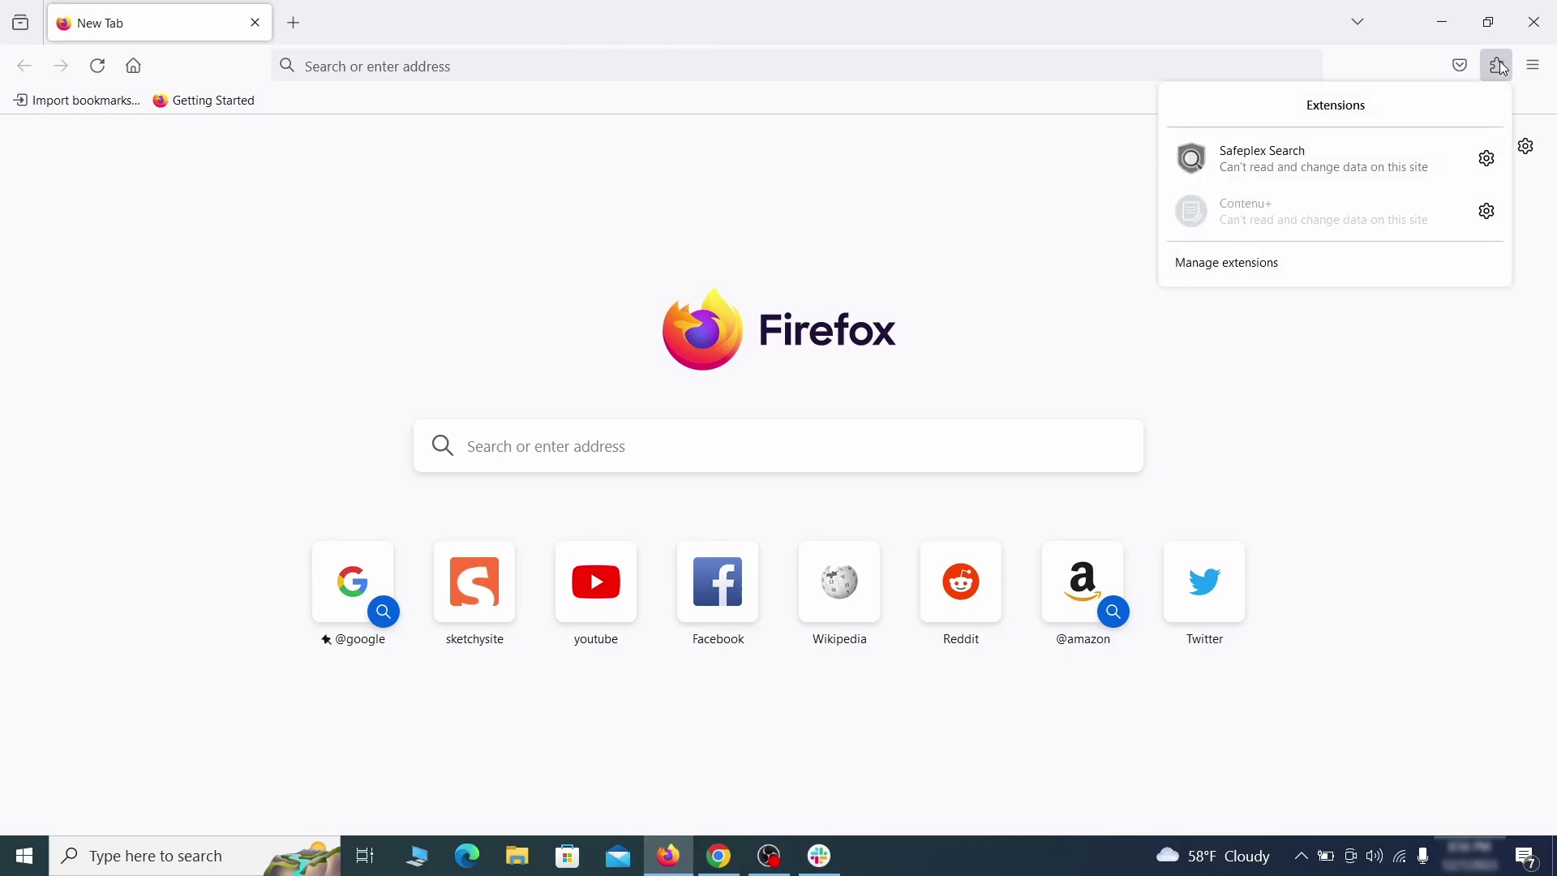
pyautogui.click(1311, 266)
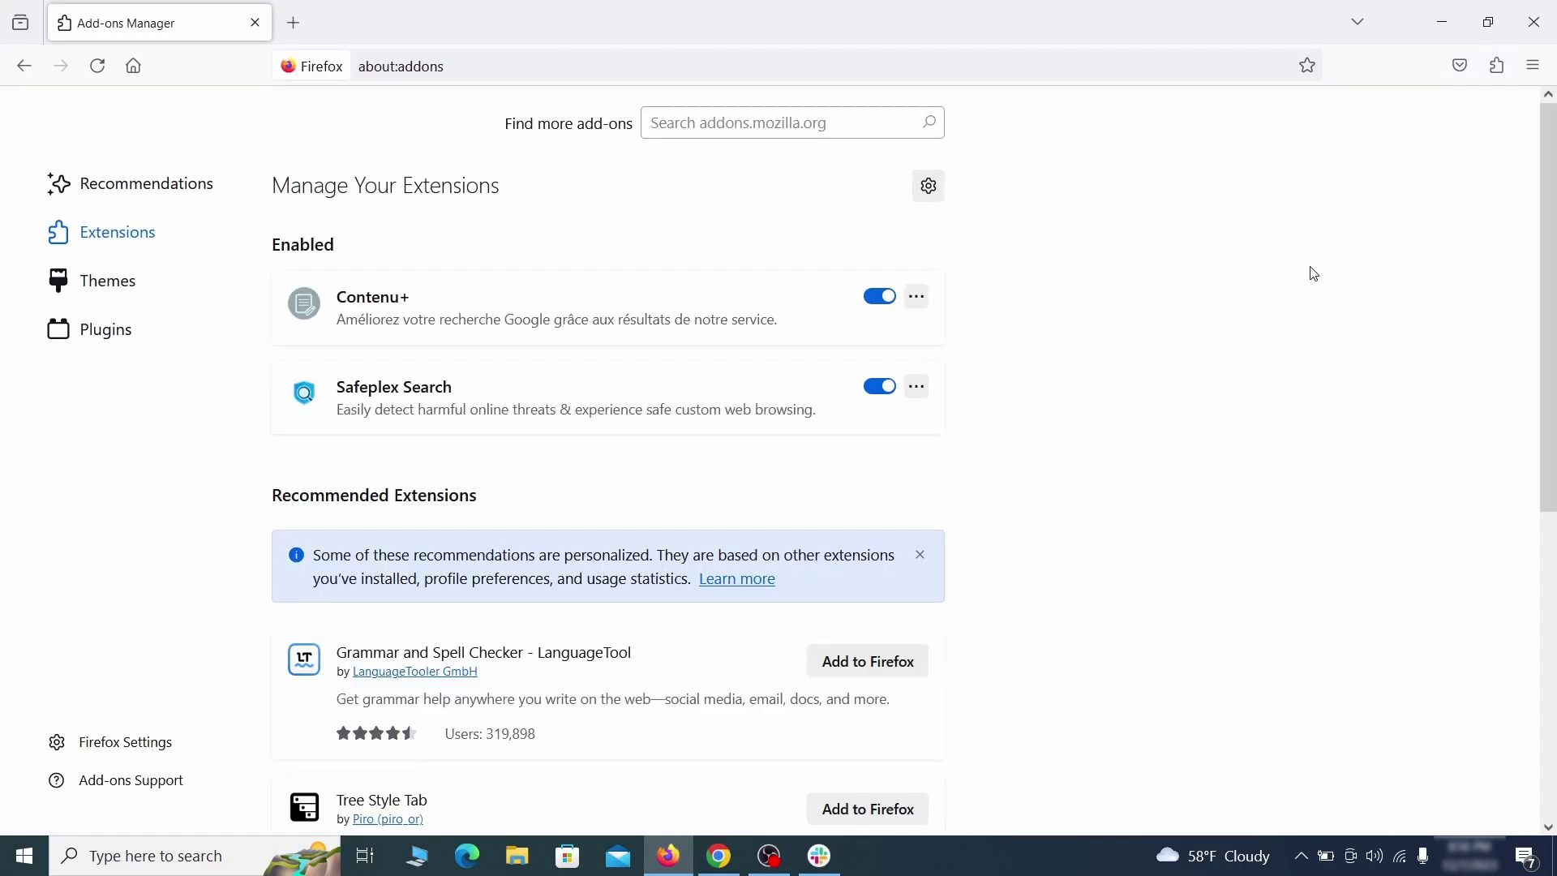
pyautogui.click(880, 296)
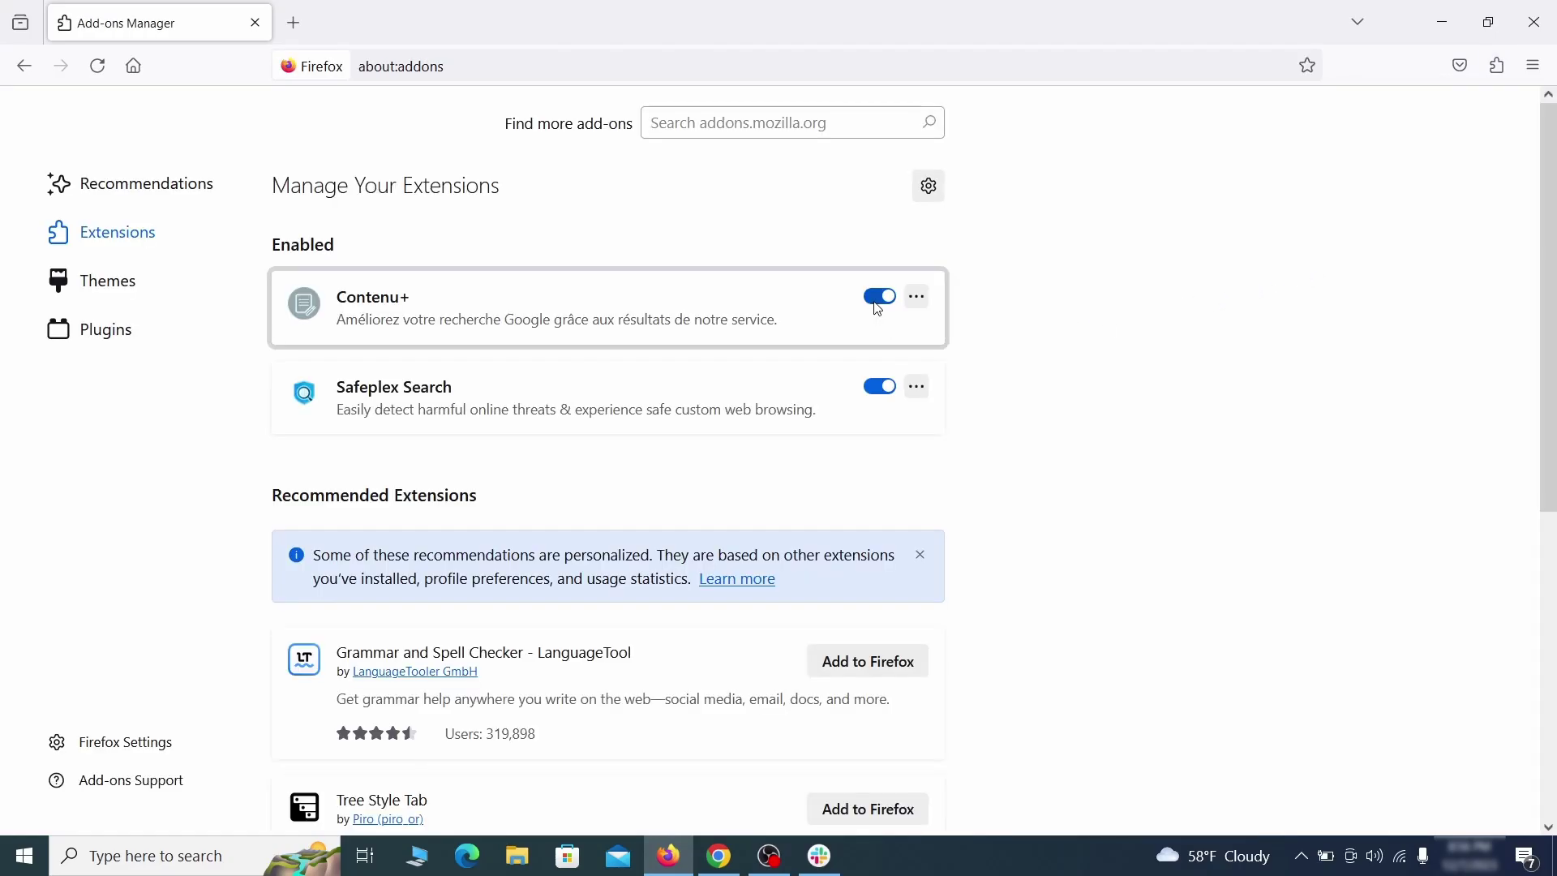
pyautogui.click(917, 296)
pyautogui.click(980, 325)
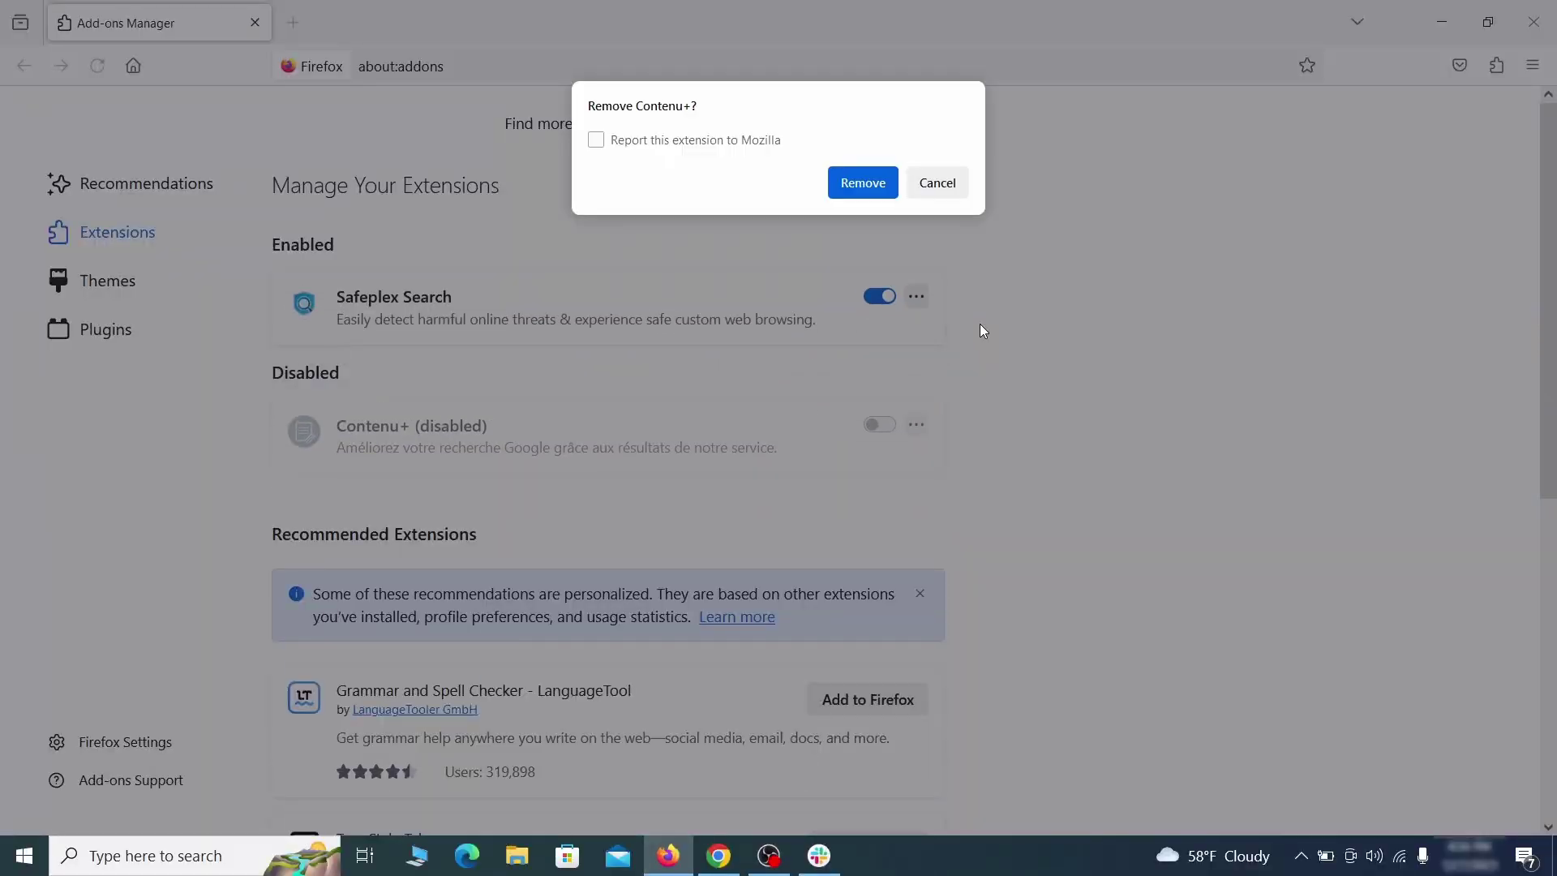
pyautogui.click(863, 184)
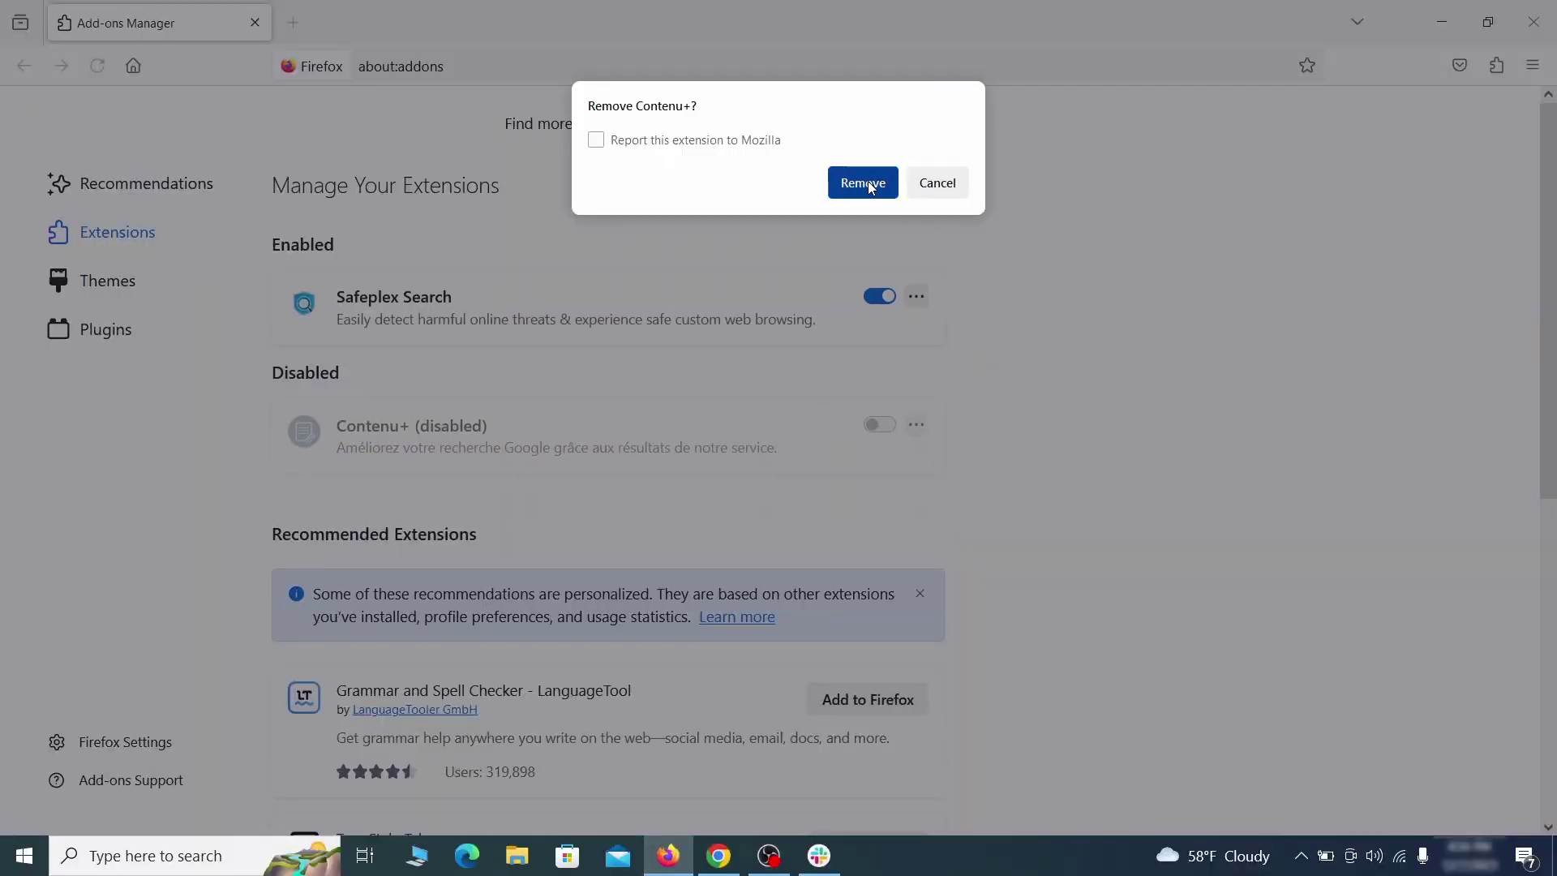
# Clear the custom homepage URL ExampleRougeURL.com in Firefox's home settings
pyautogui.click(1533, 66)
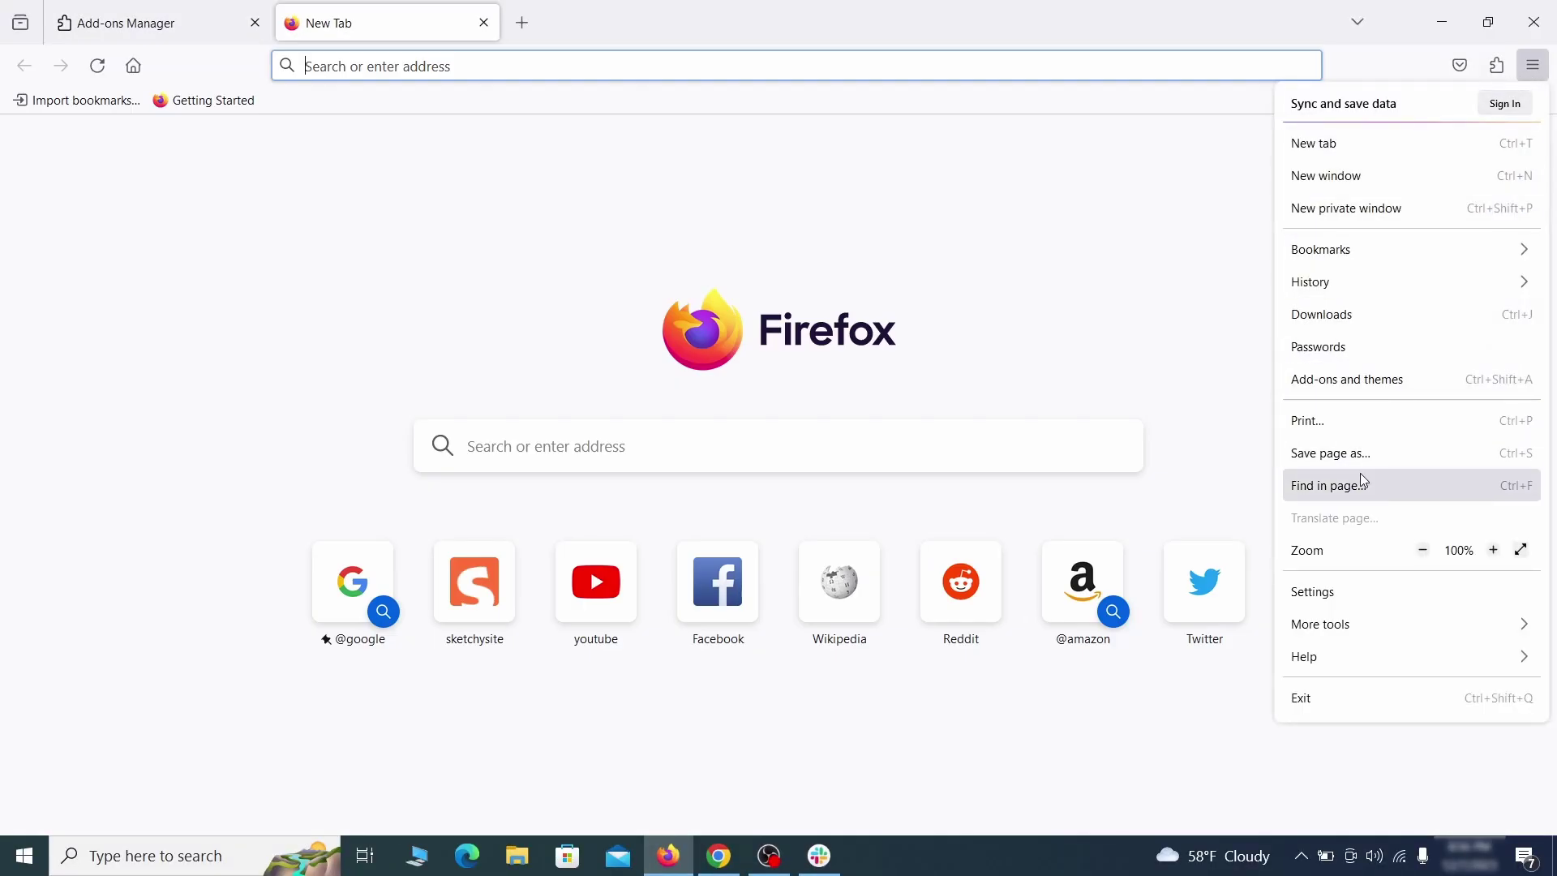
pyautogui.click(1346, 594)
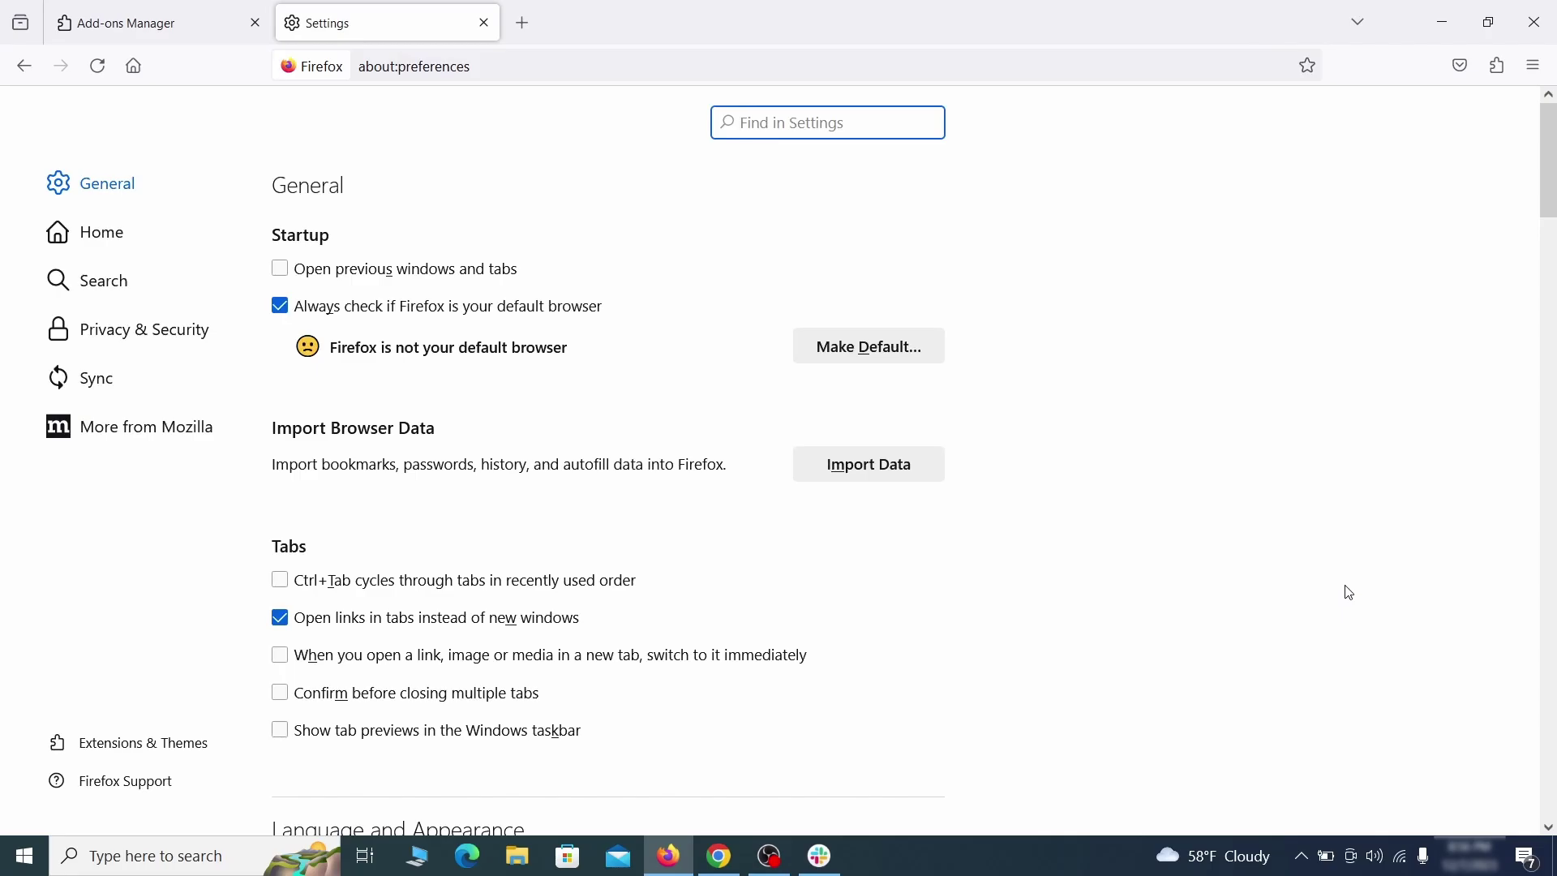
pyautogui.click(118, 234)
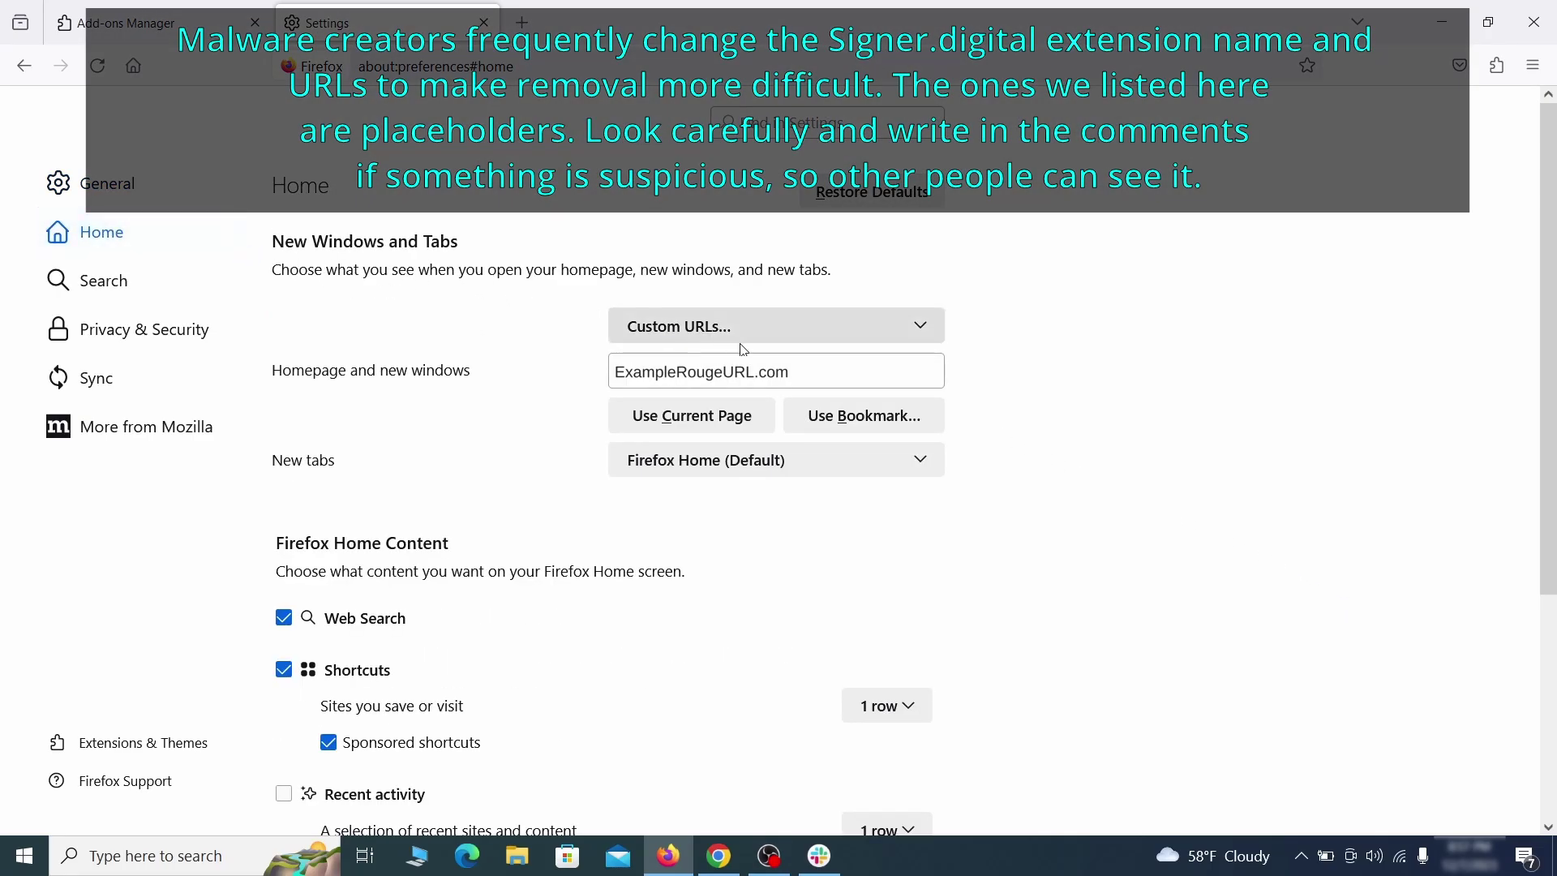
pyautogui.tripleClick(786, 372)
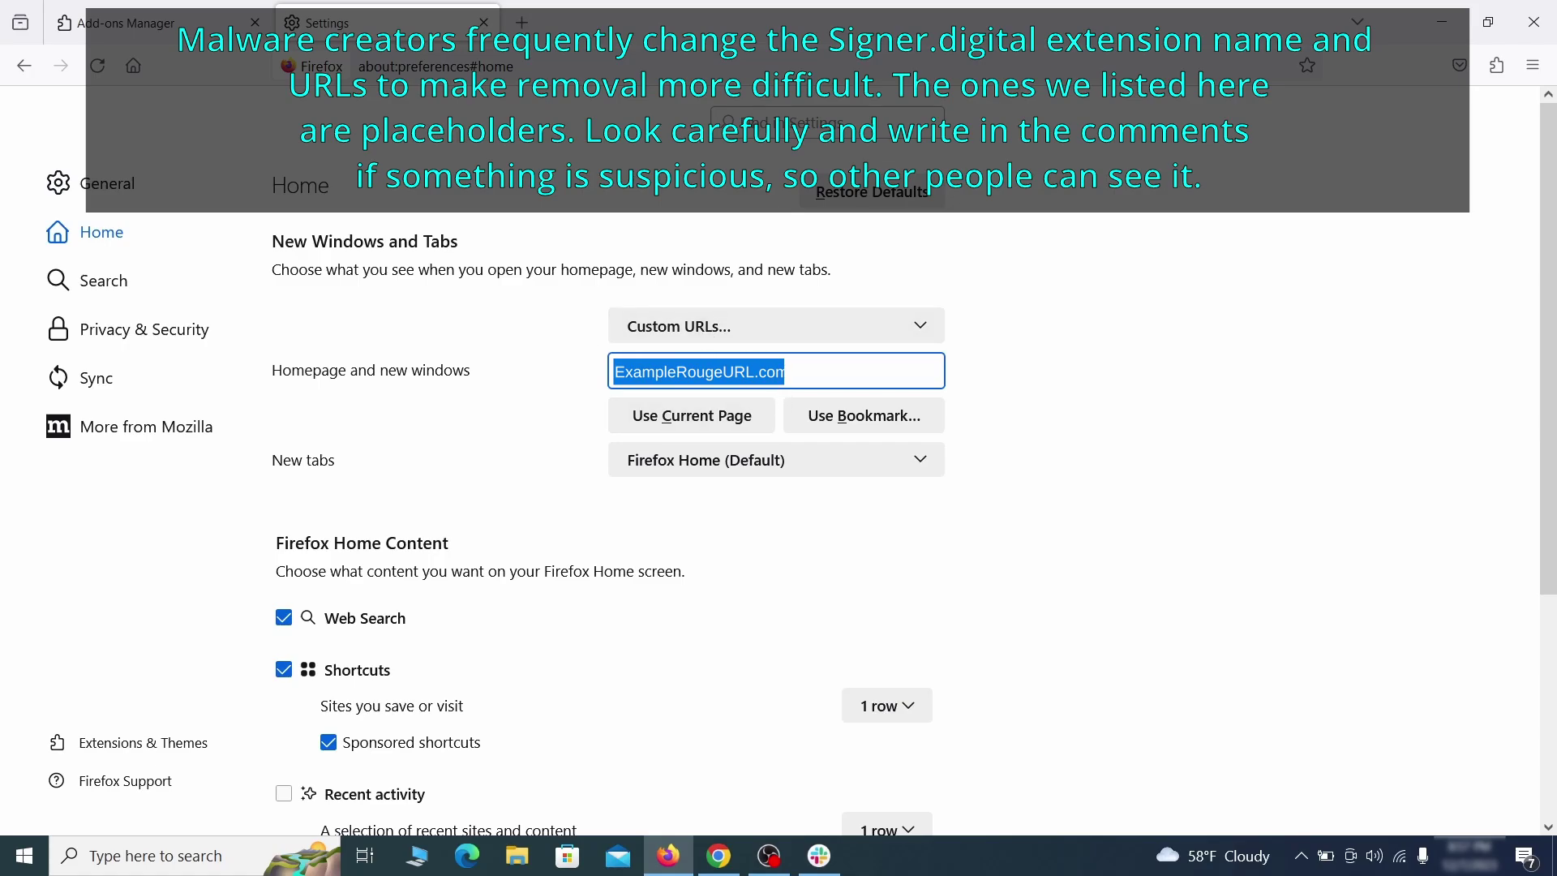
pyautogui.press('BackSpace')
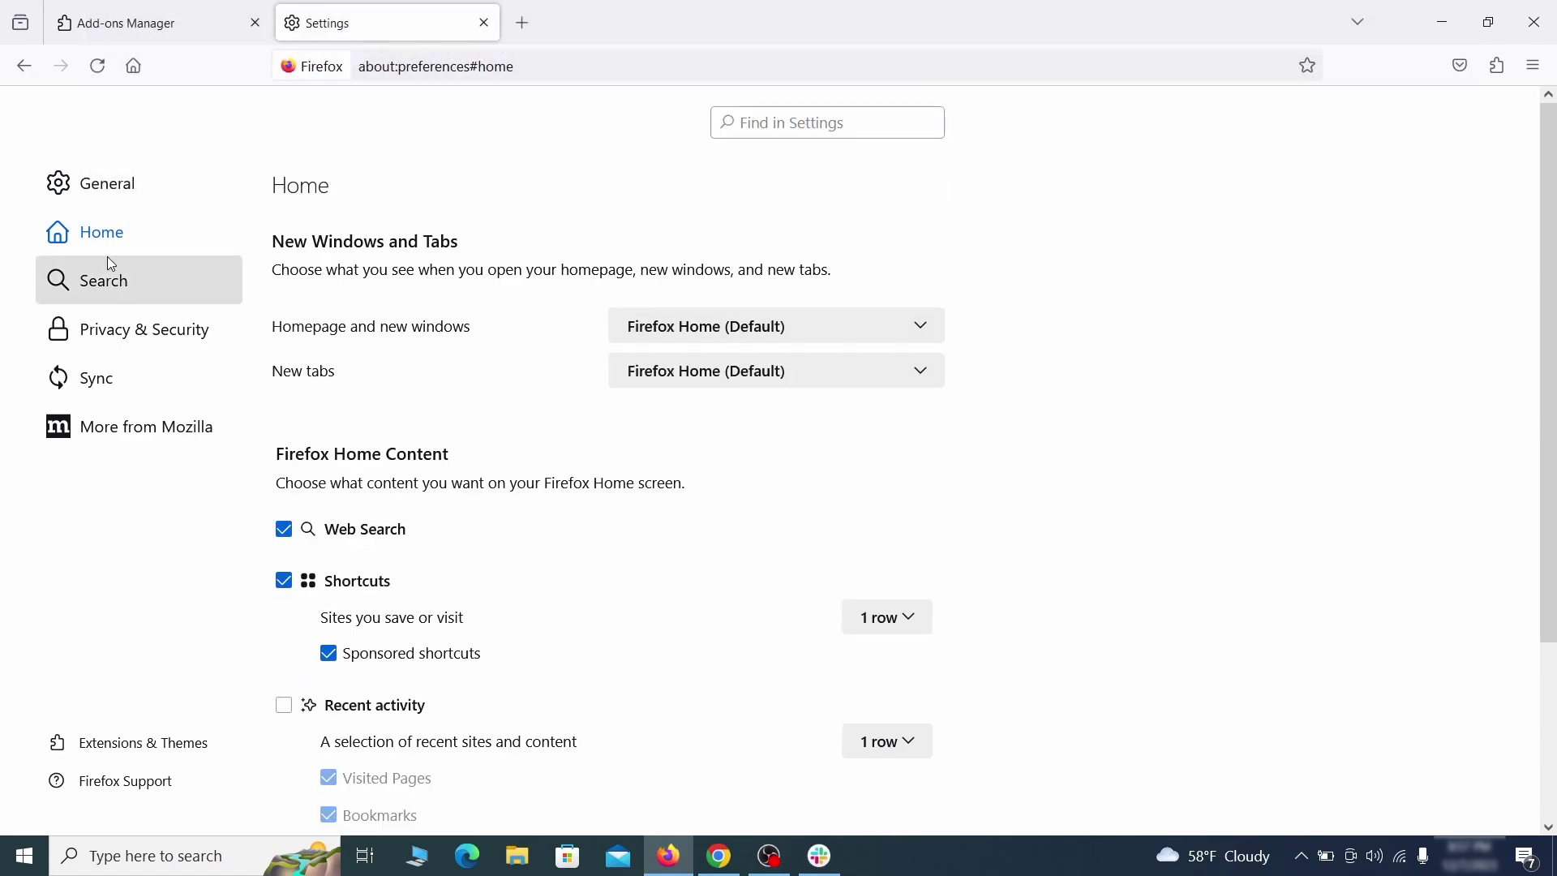
# Set Firefox's default search engine to Google in the search settings
pyautogui.click(110, 281)
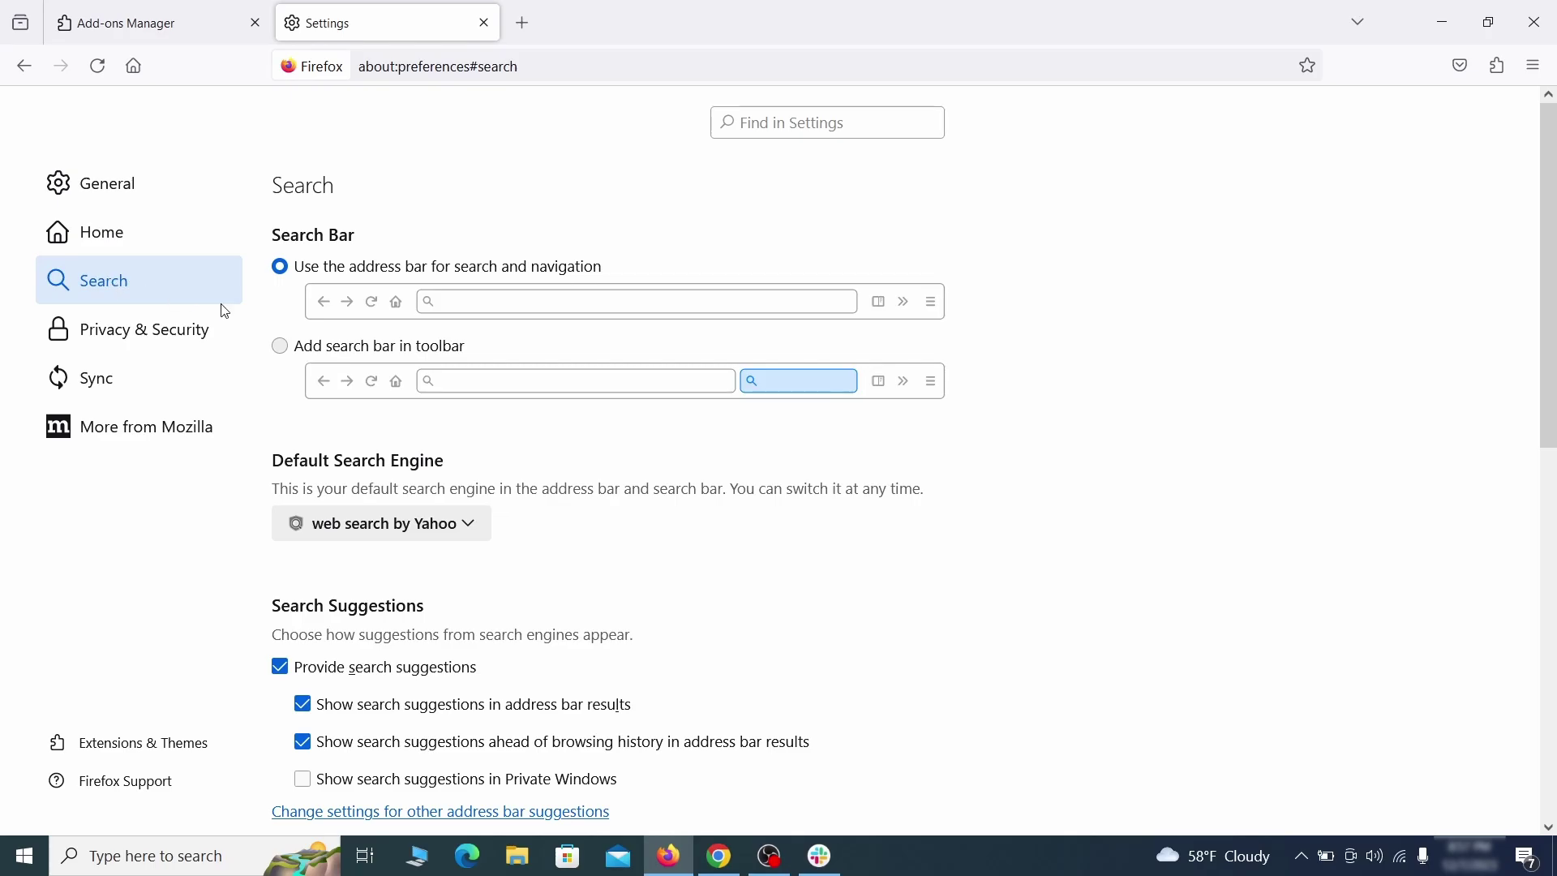
pyautogui.scroll(-2, 568, 443)
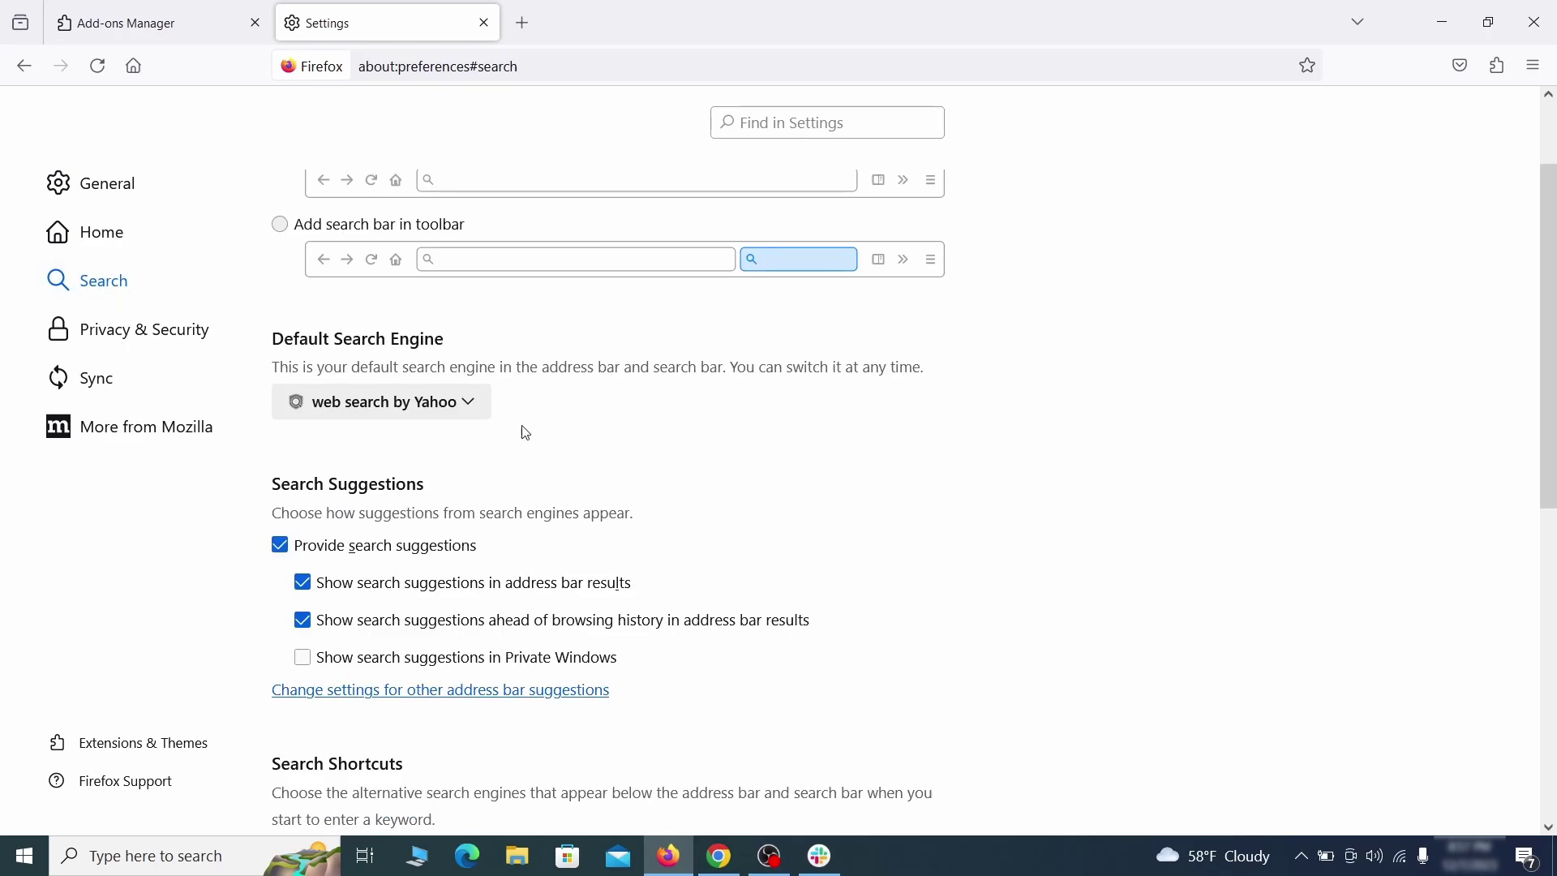
pyautogui.click(462, 411)
pyautogui.click(451, 435)
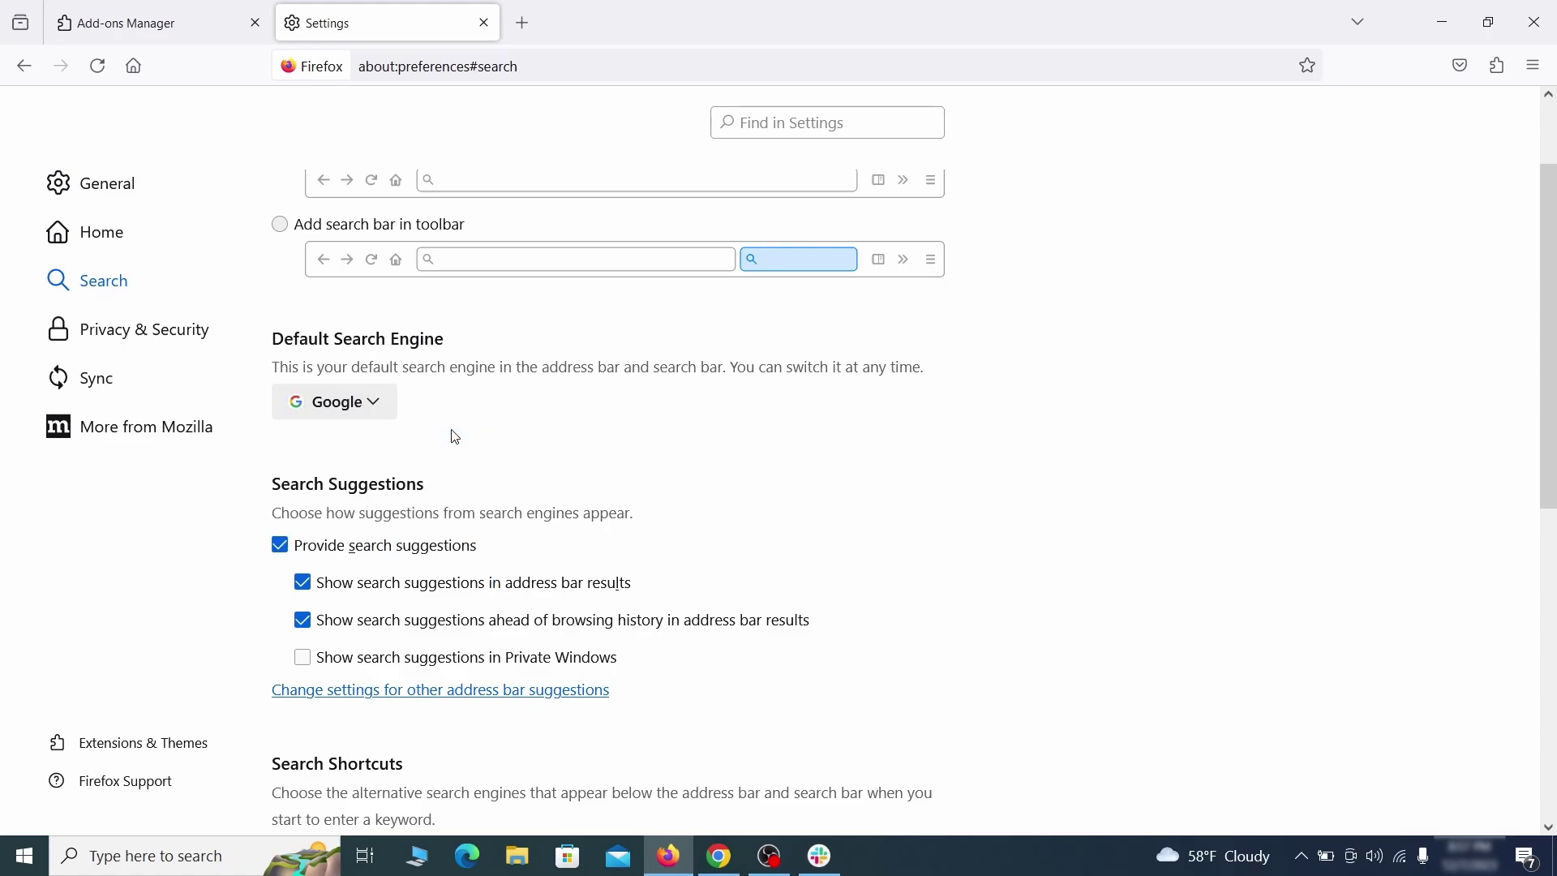
# Remove the "web search by Yahoo" engine with the Safeplex Search keyword from Firefox's search shortcuts
pyautogui.scroll(-4, 754, 453)
pyautogui.scroll(-2, 850, 410)
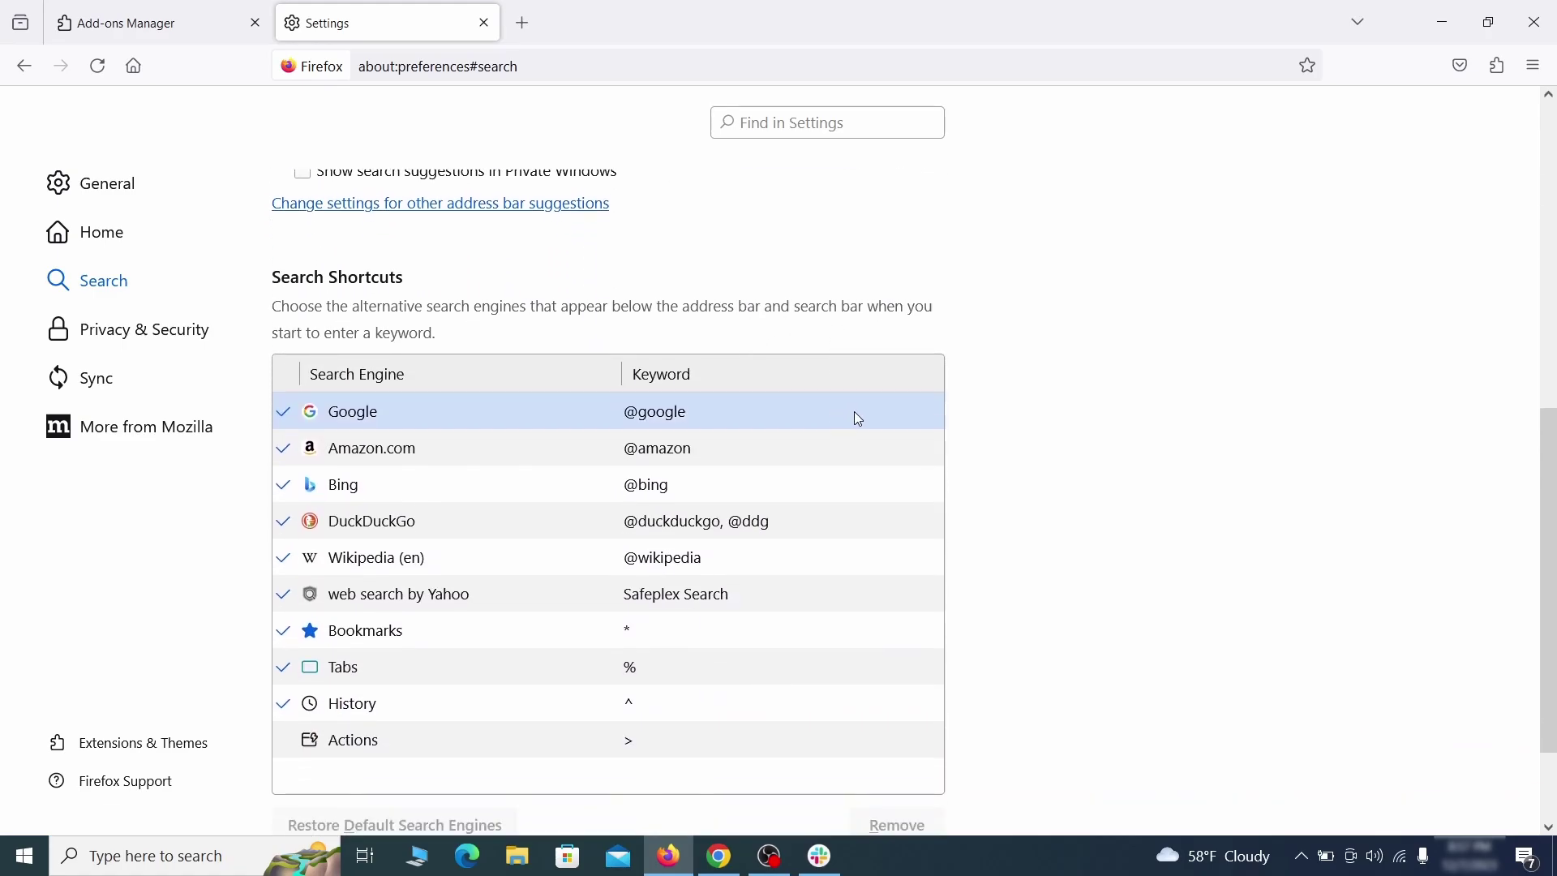
pyautogui.scroll(-2, 854, 411)
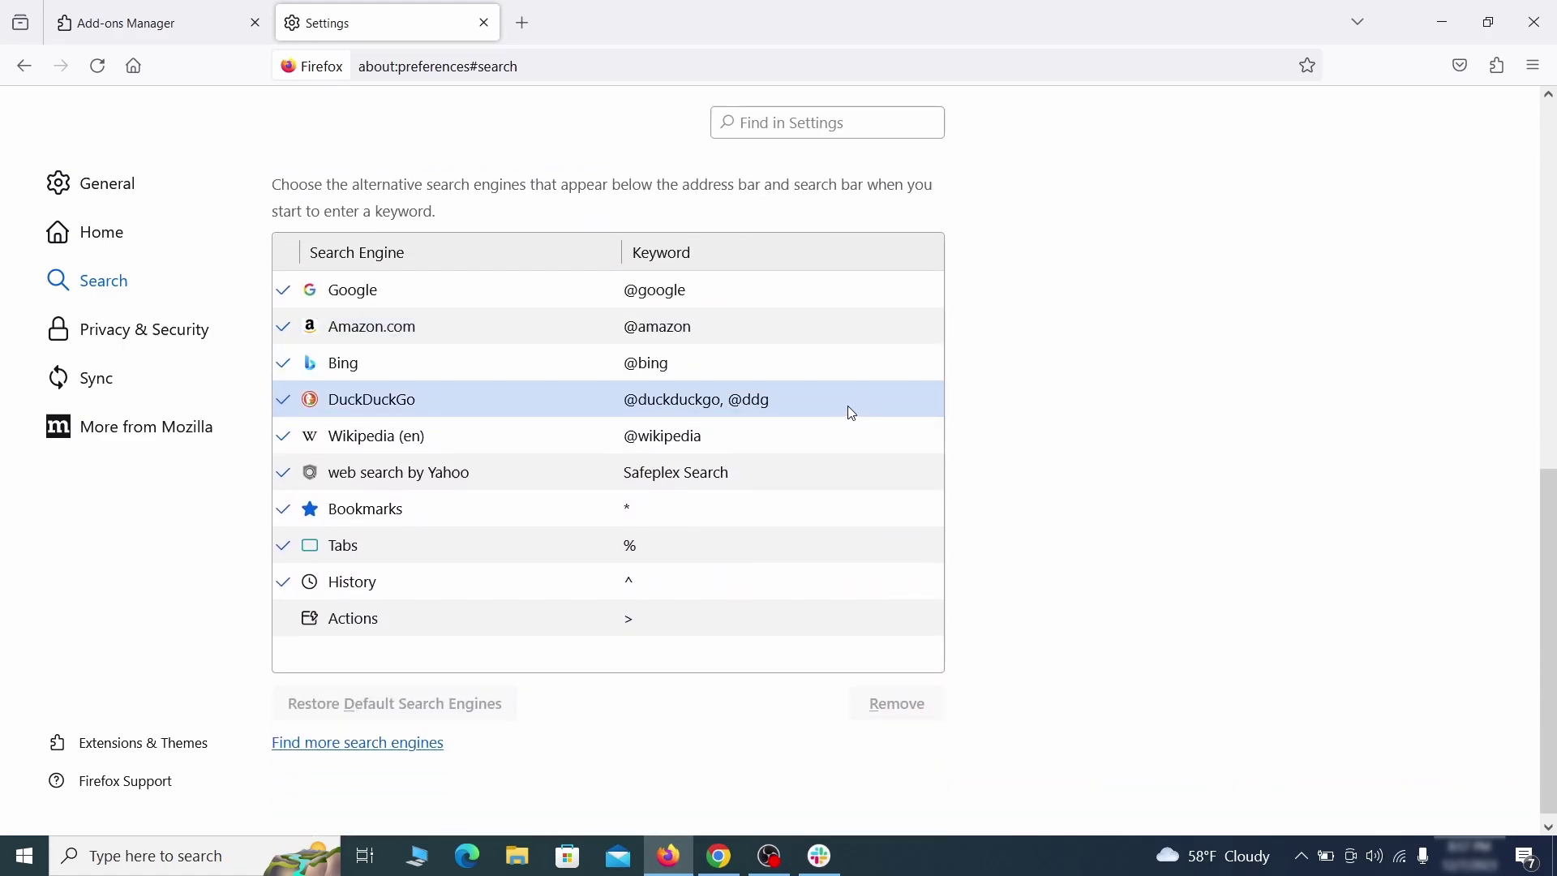
pyautogui.click(770, 477)
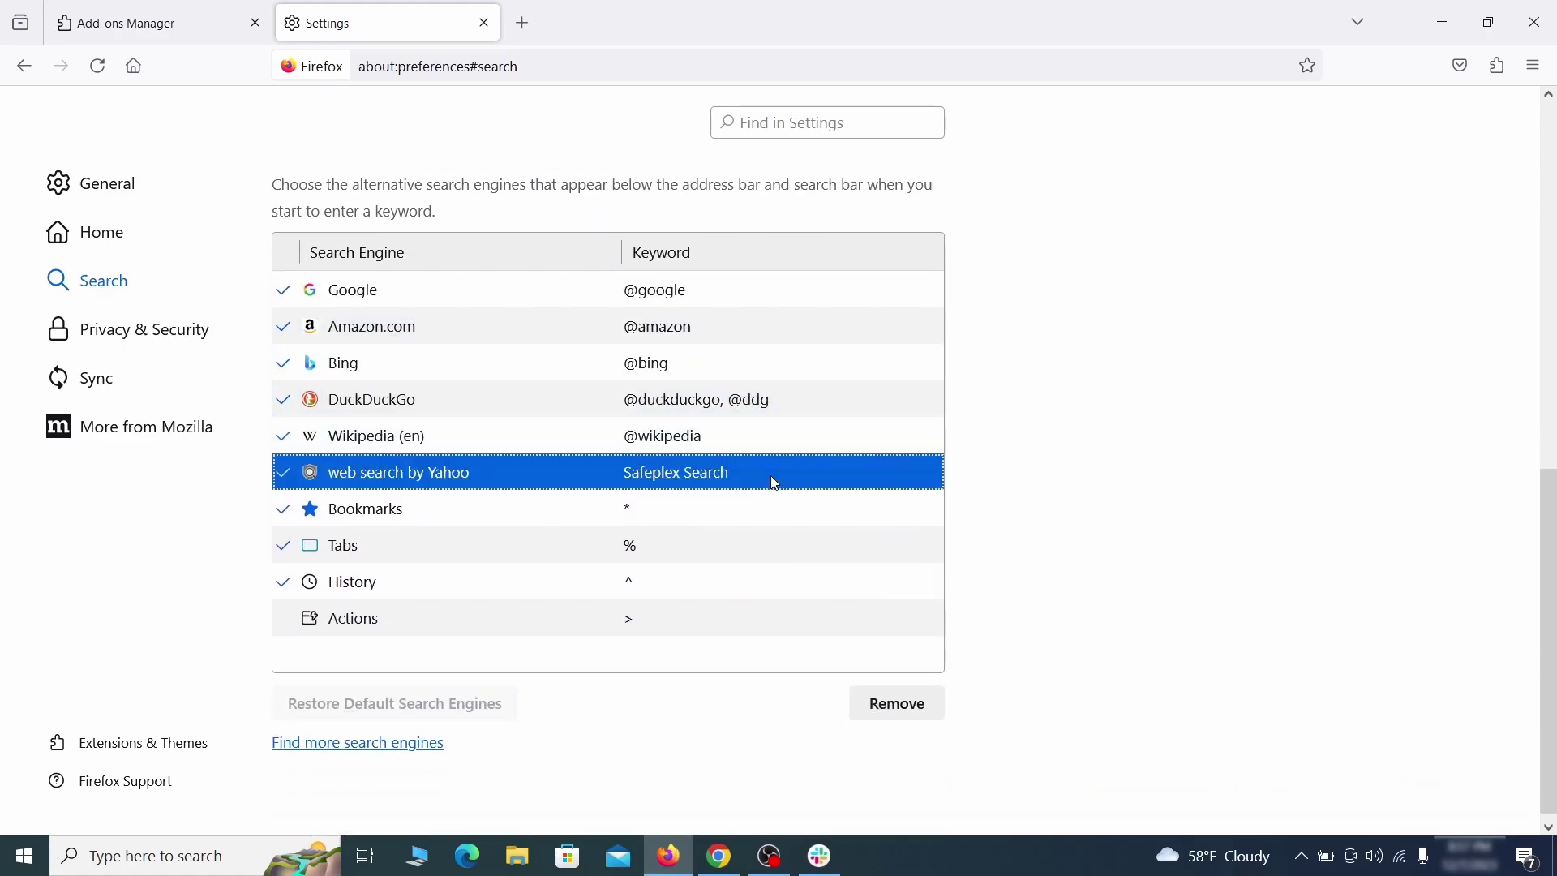
pyautogui.click(933, 725)
pyautogui.scroll(3, 738, 511)
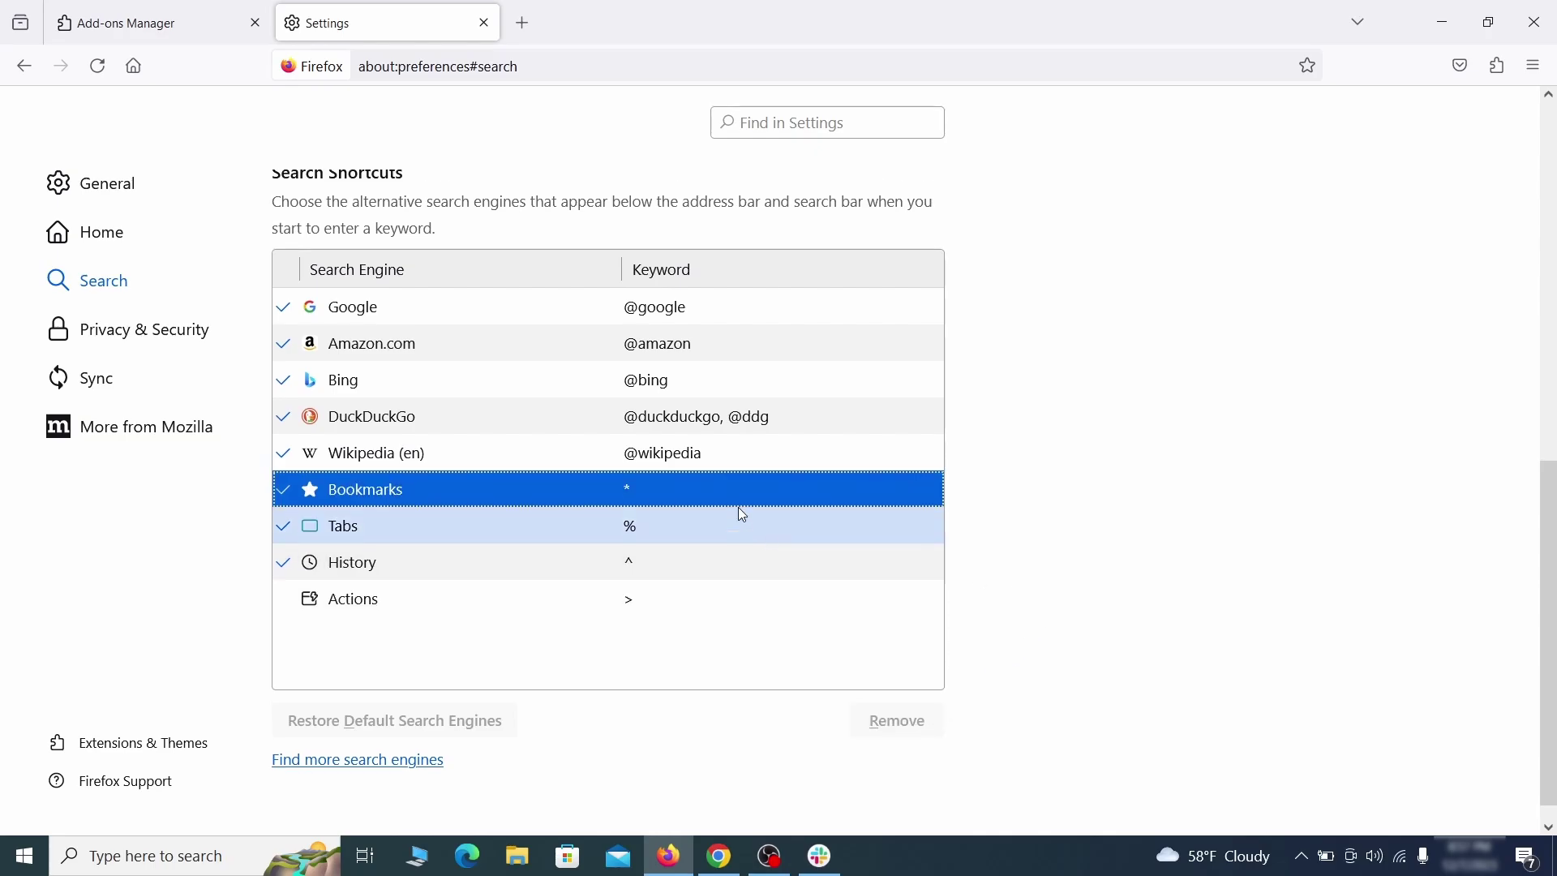
# Clear all cookies, site data and cached web content in Firefox's privacy and security settings
pyautogui.click(150, 325)
pyautogui.scroll(-8, 1036, 373)
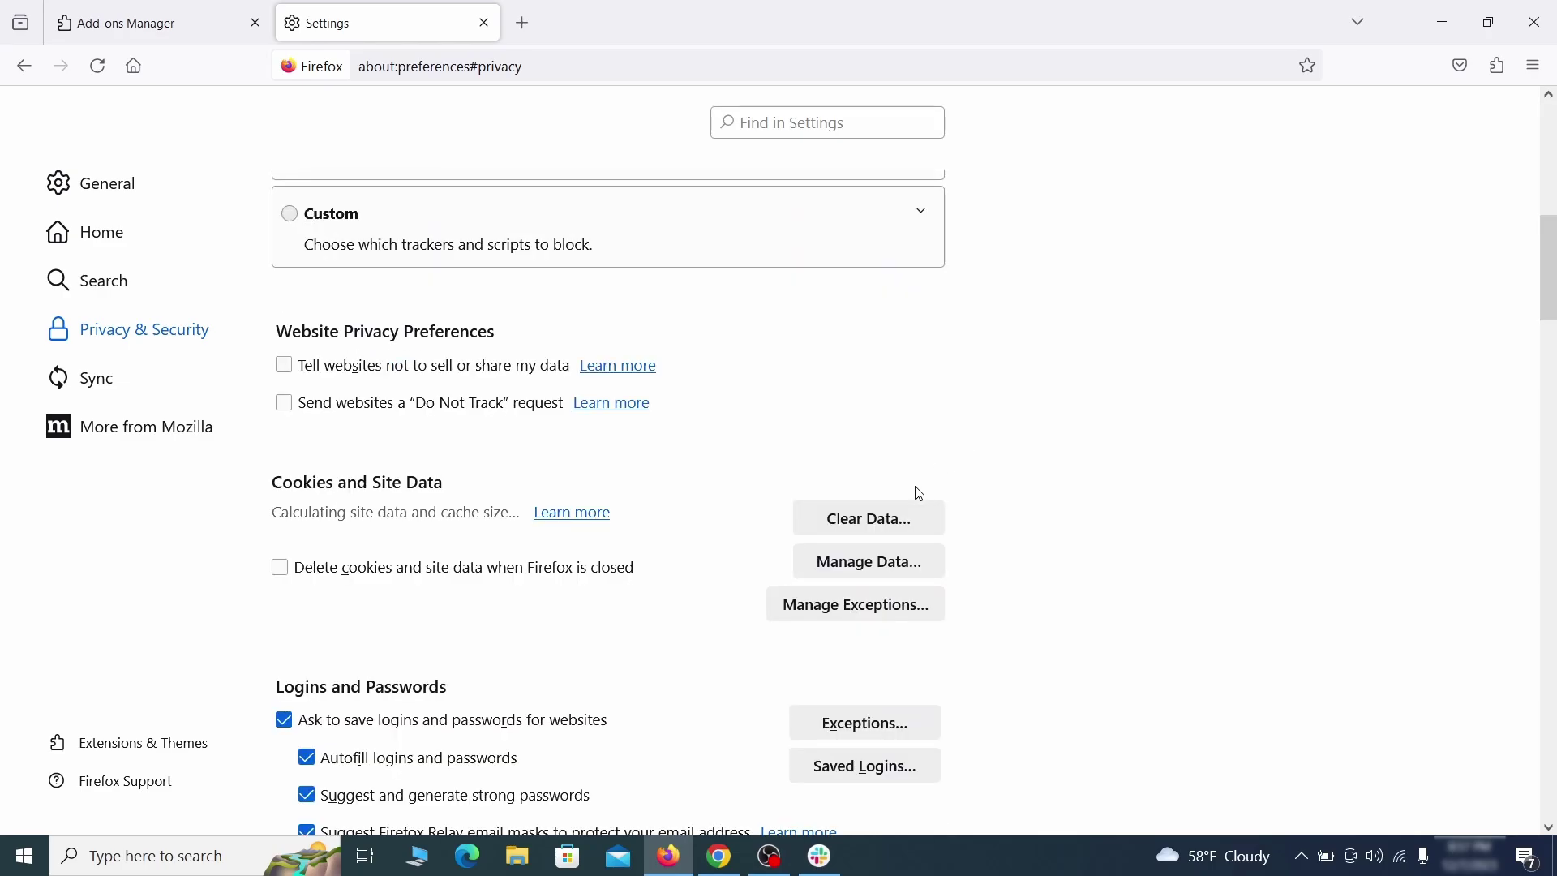
pyautogui.click(889, 515)
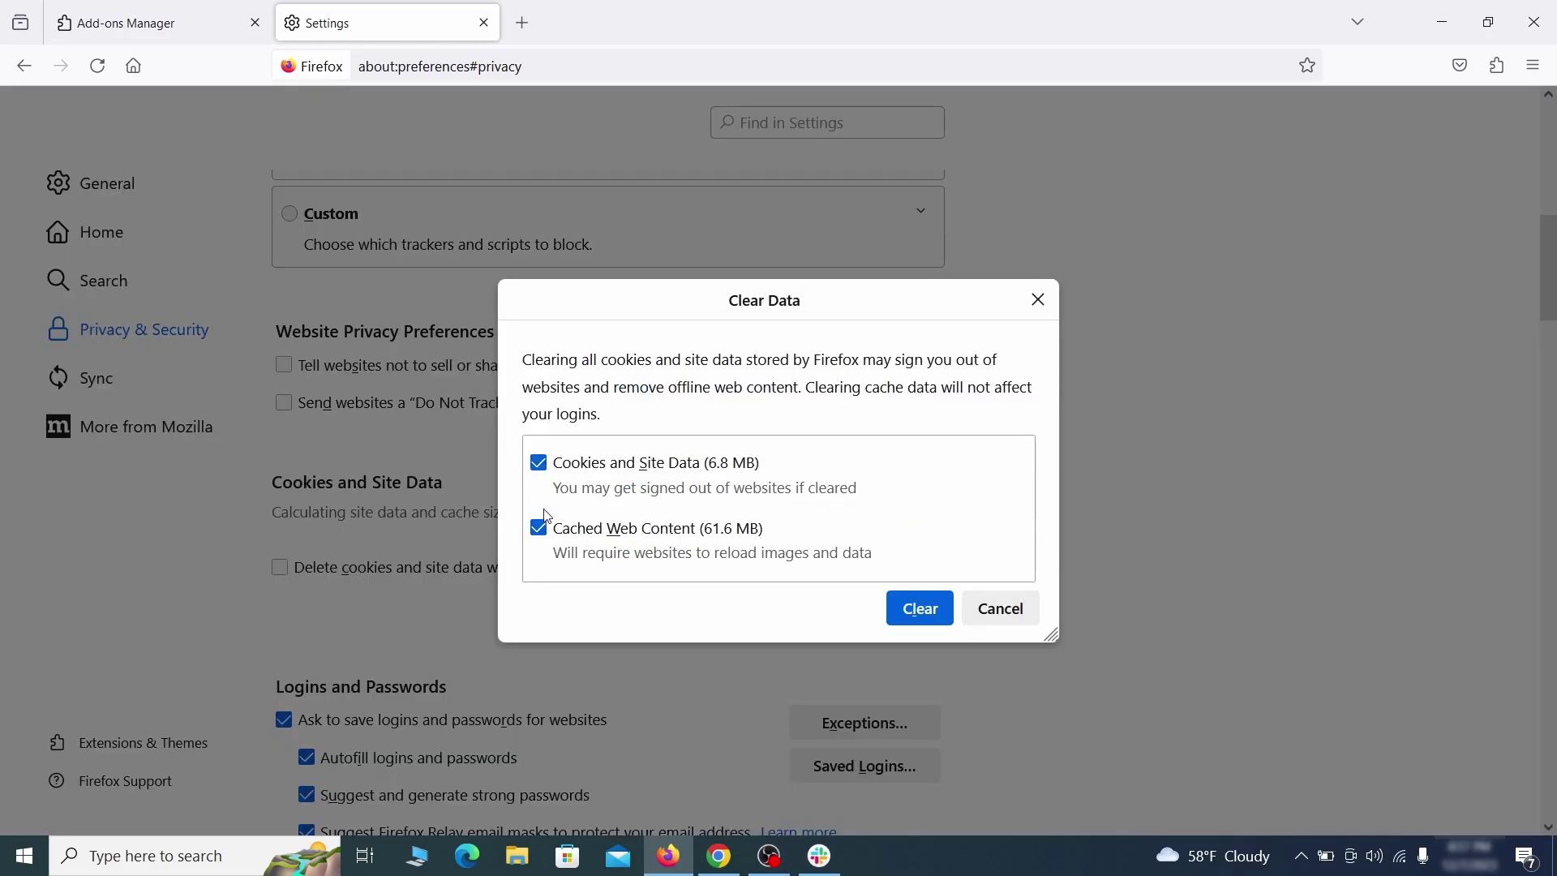
pyautogui.click(939, 609)
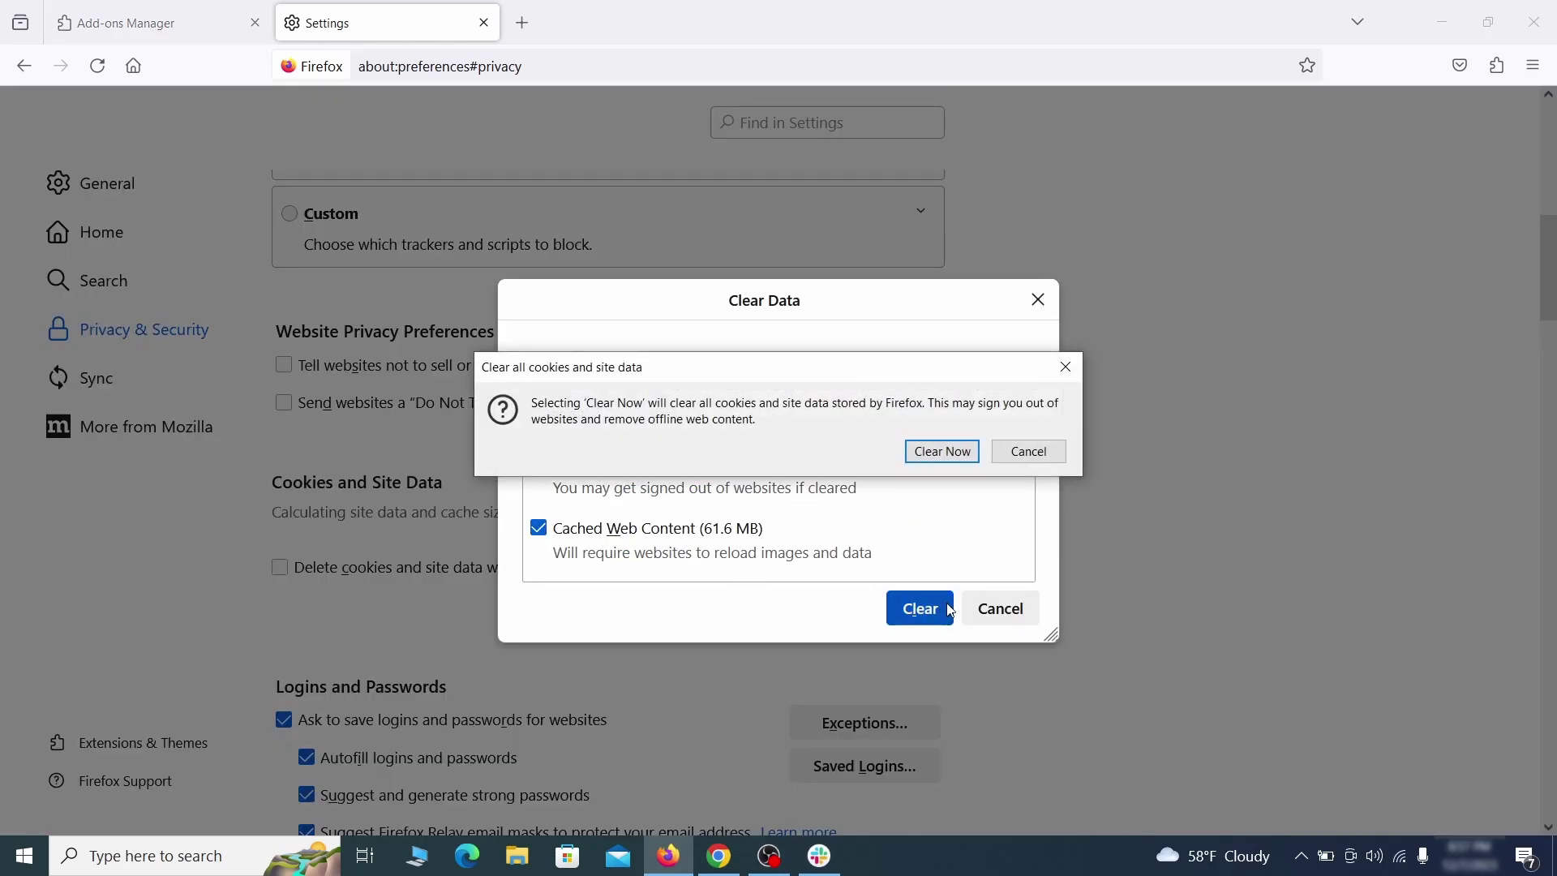
pyautogui.click(950, 459)
pyautogui.scroll(-5, 1054, 497)
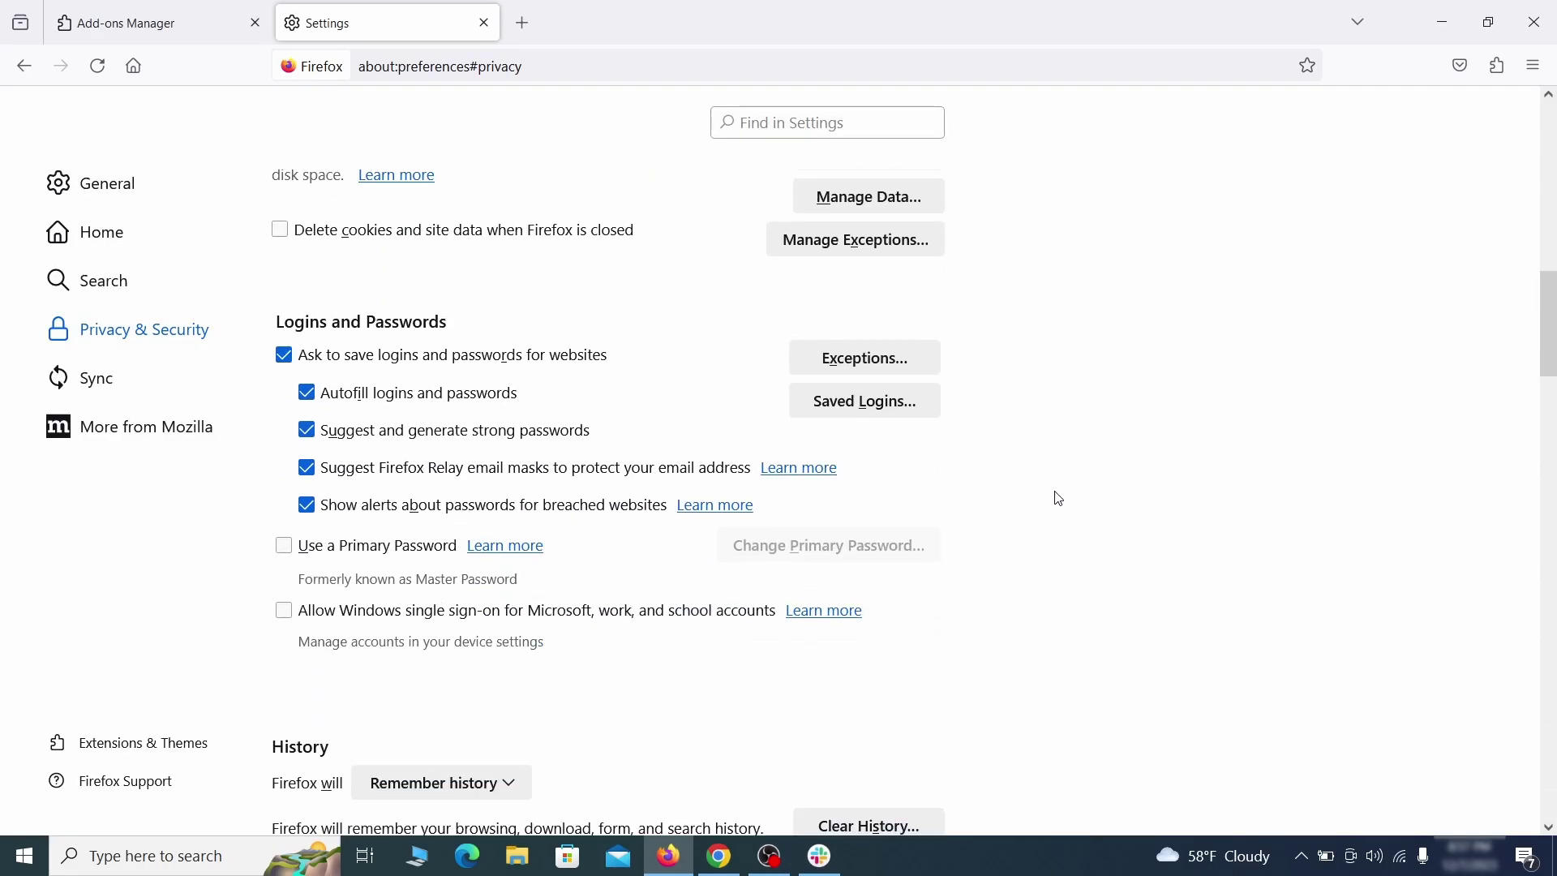
# Open the site notification permissions in Firefox's privacy and security settings
pyautogui.scroll(-10, 1058, 498)
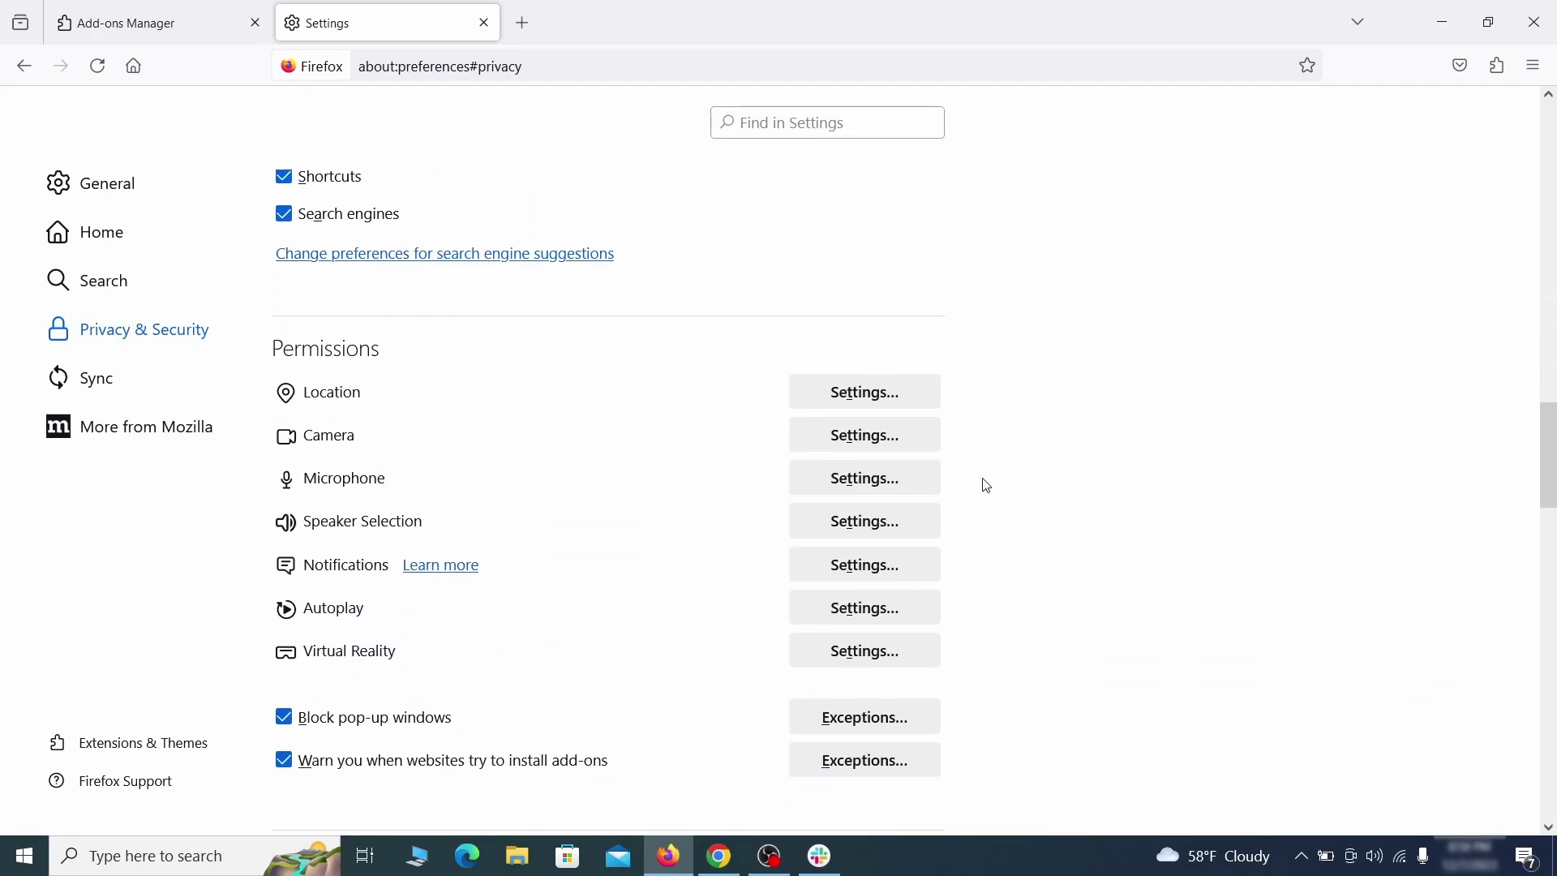
pyautogui.click(898, 571)
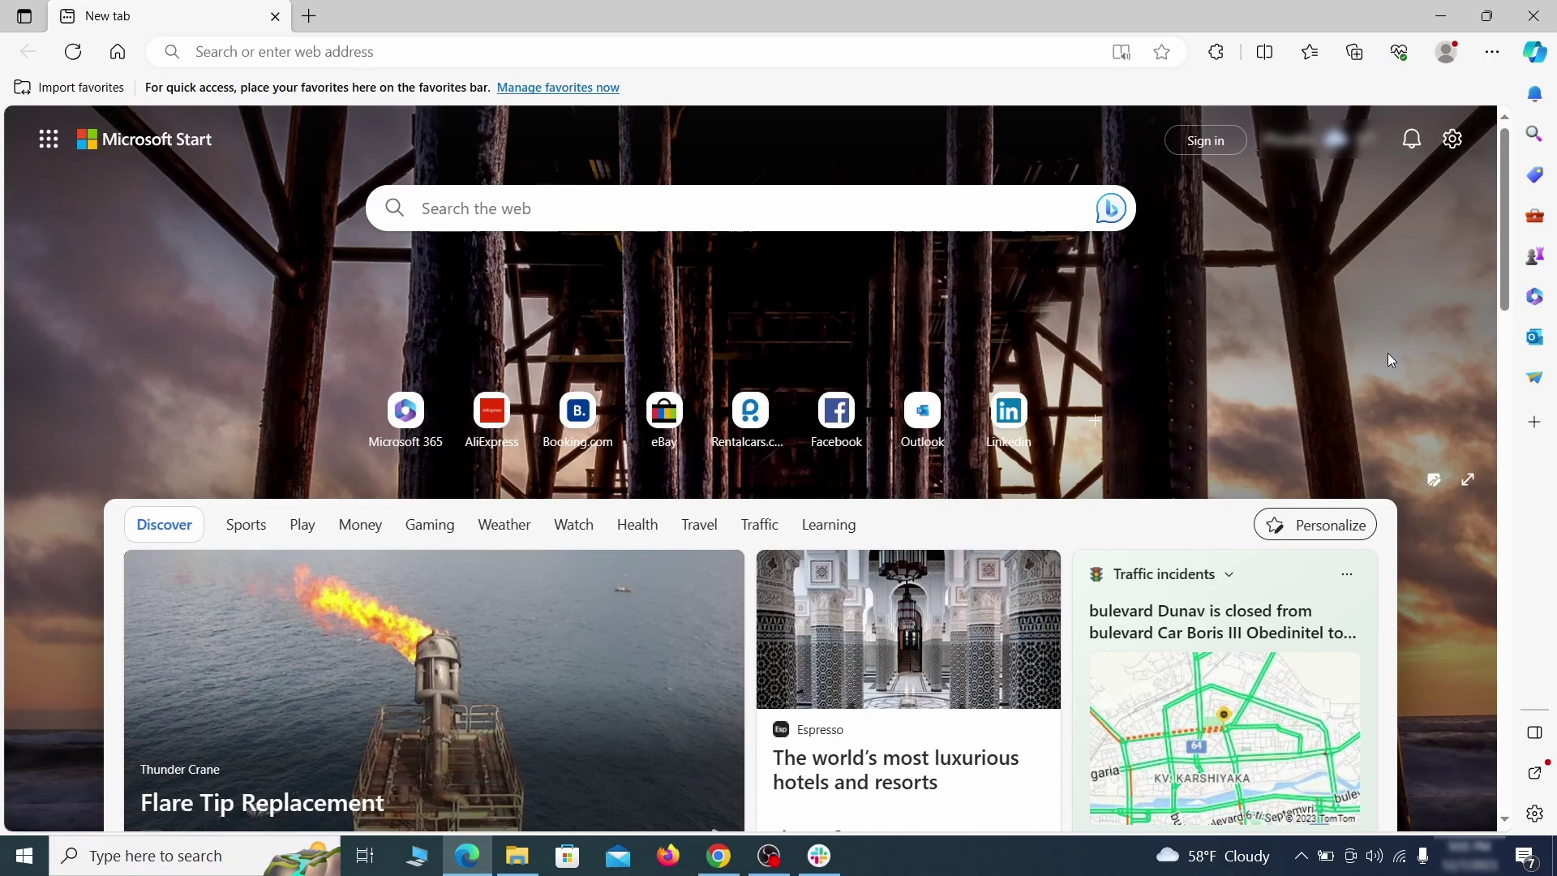
# Switch to Microsoft Edge, then turn off and remove the Quidco Cashback Reminder extension
pyautogui.click(1493, 51)
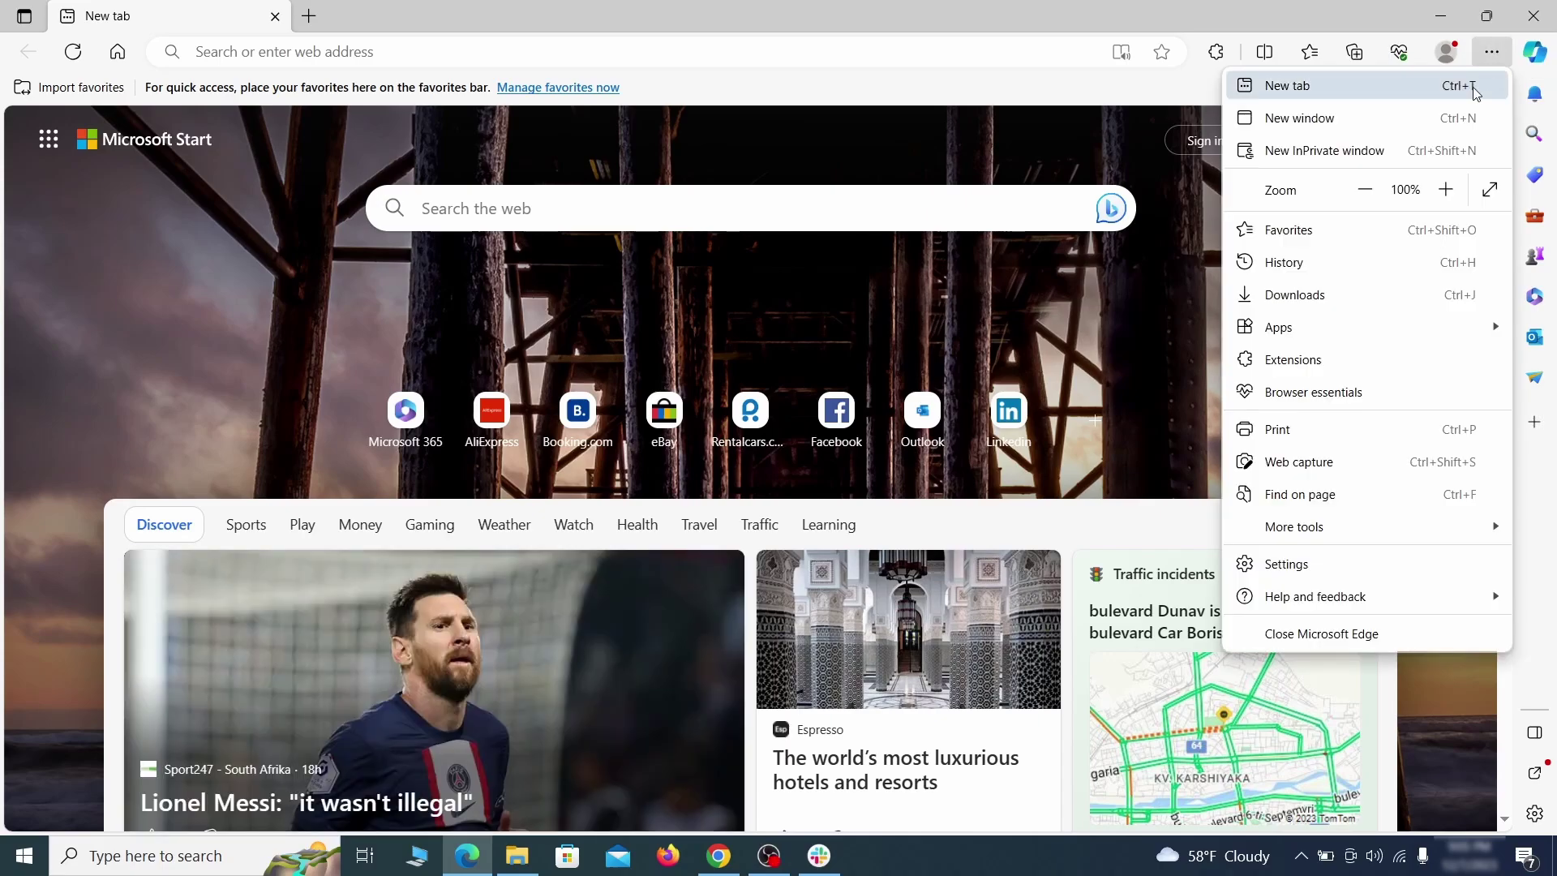
pyautogui.click(1339, 357)
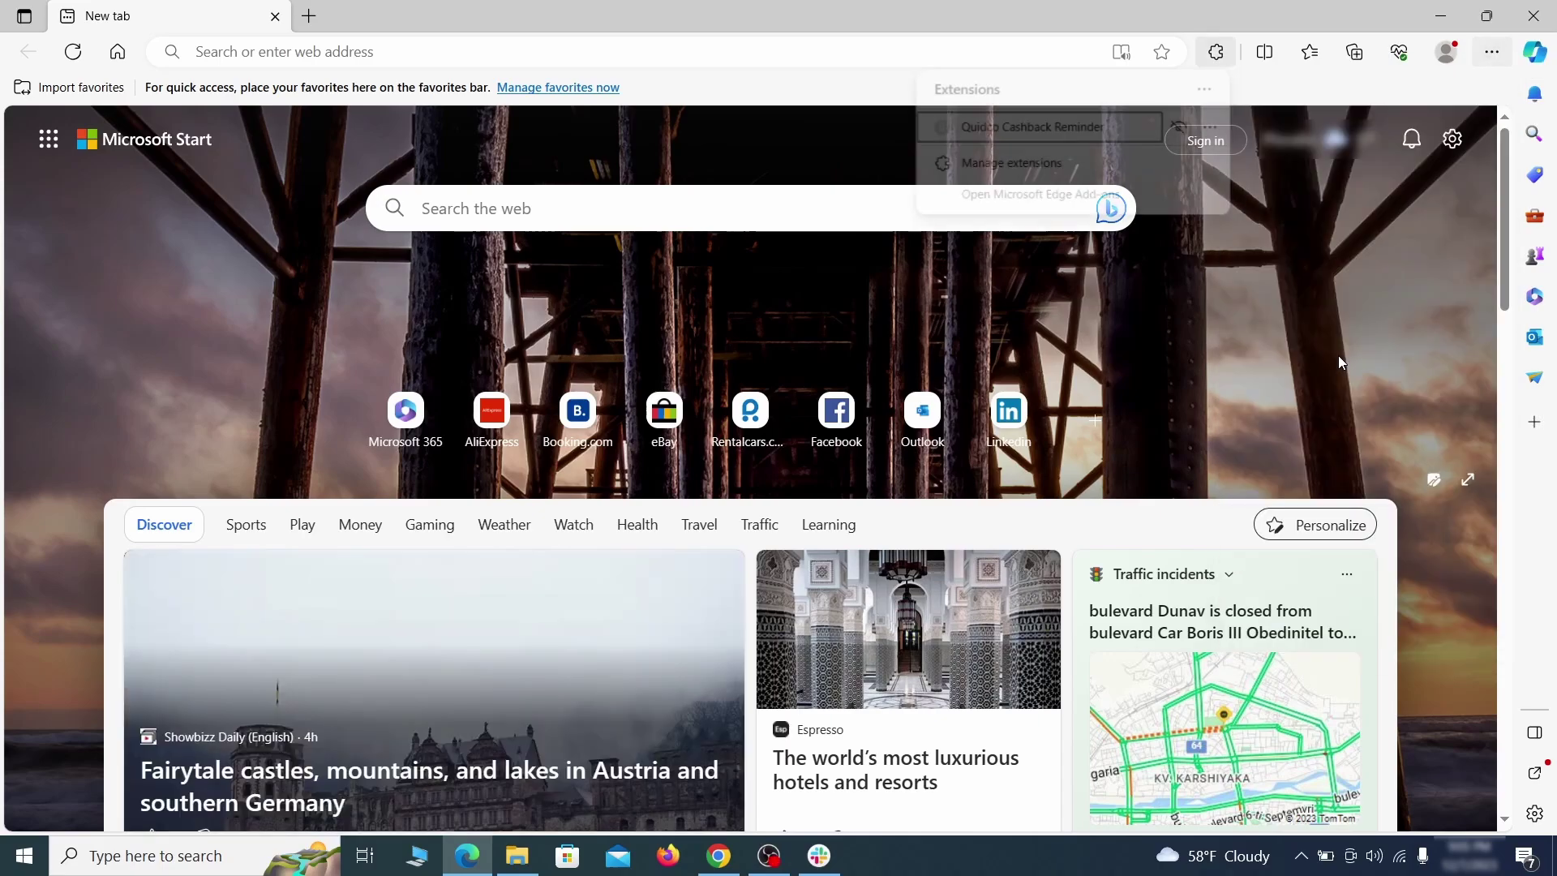
pyautogui.click(1008, 166)
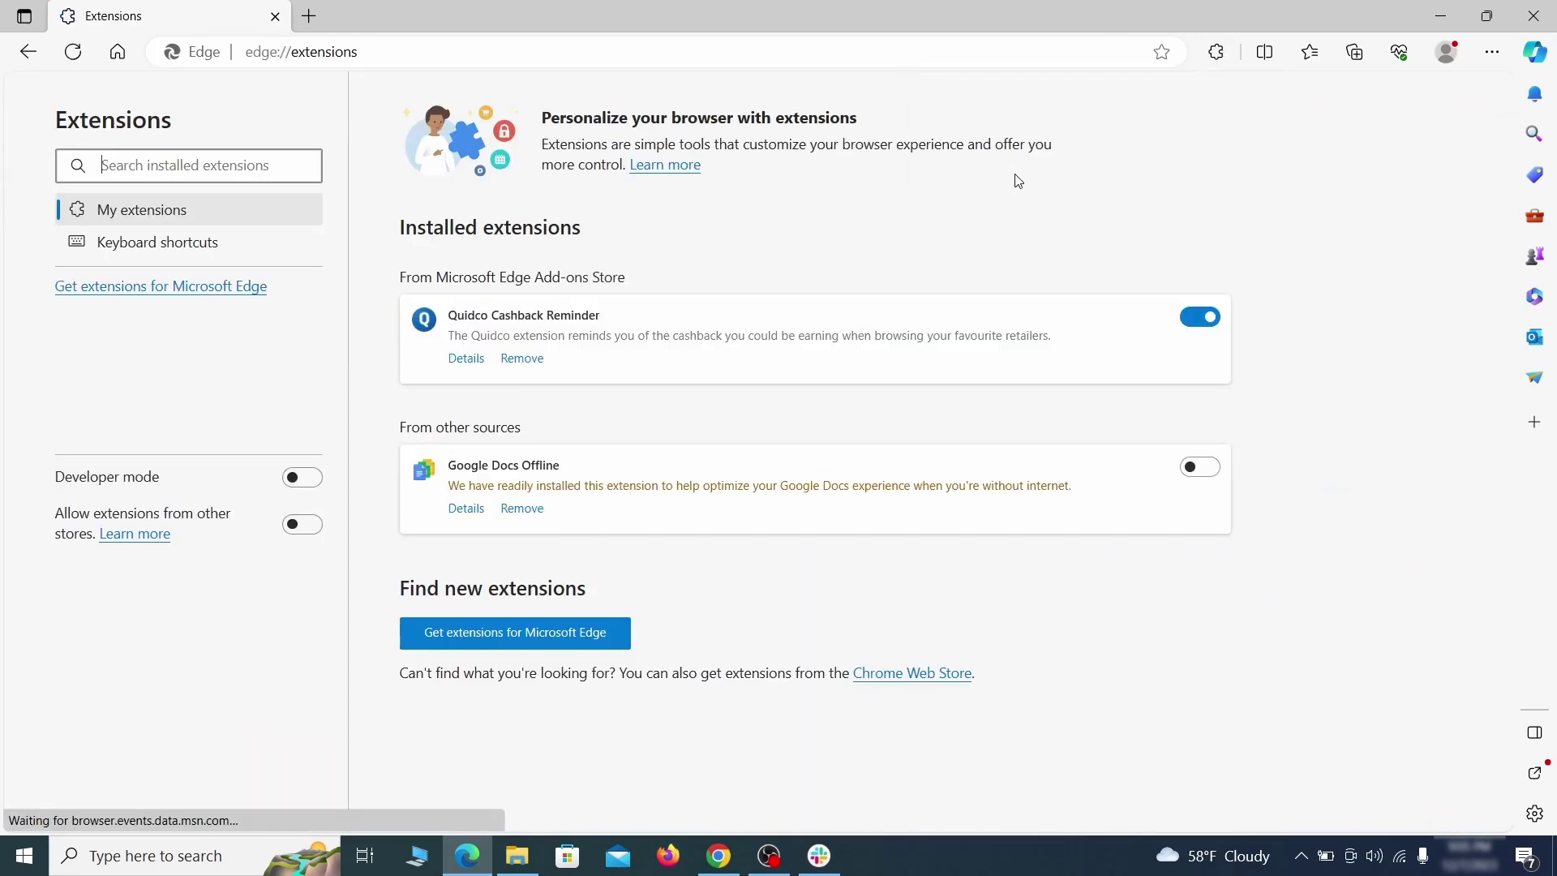
pyautogui.click(1202, 318)
pyautogui.click(521, 360)
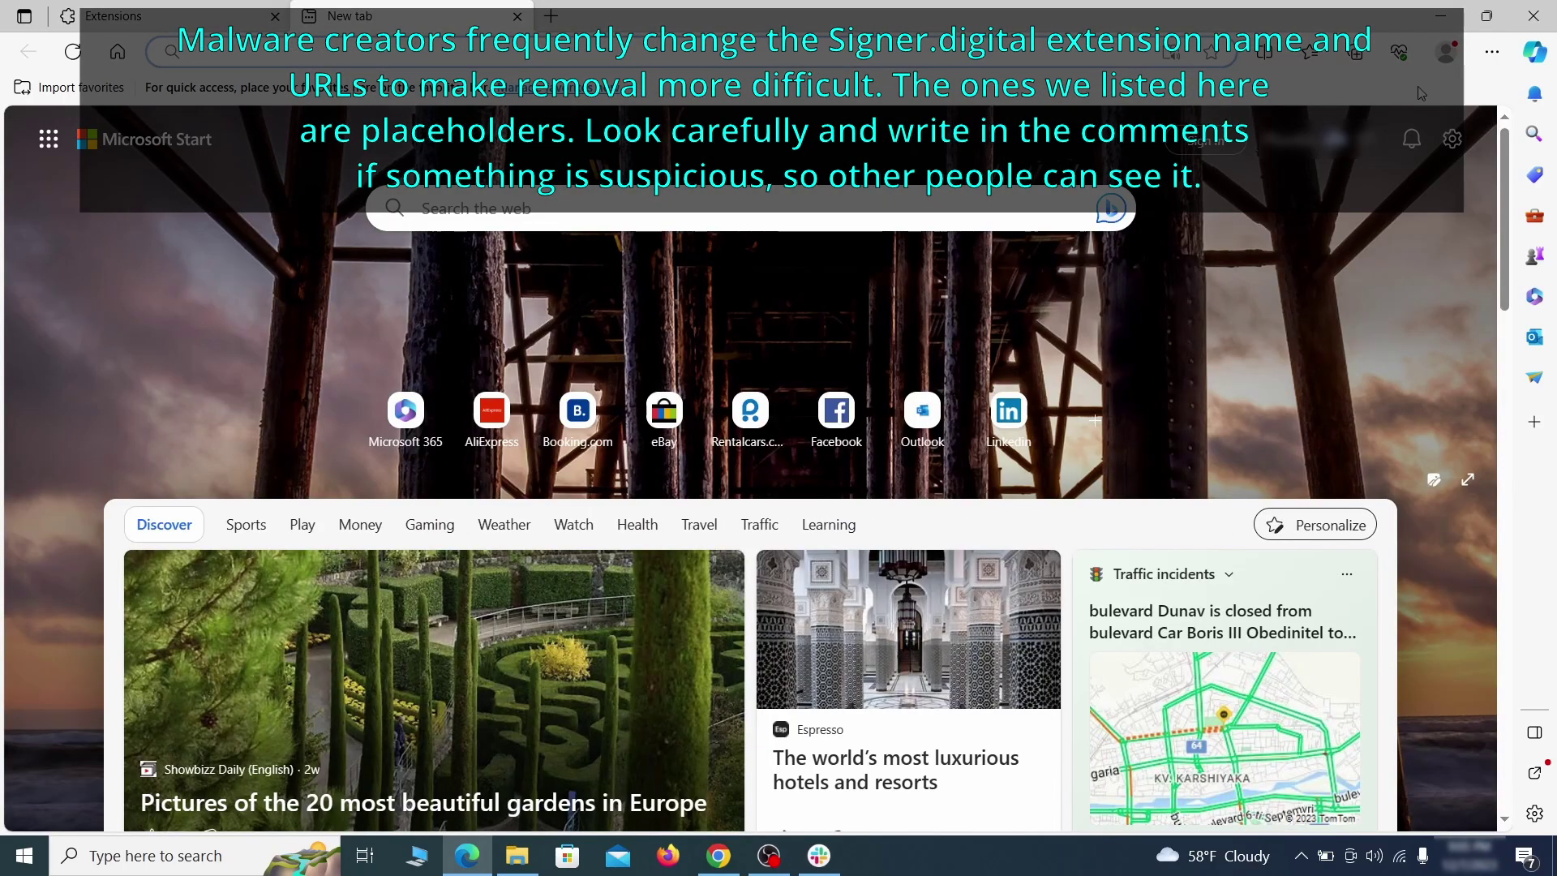
# Clear Edge's browsing data for the last hour, including history, downloads, cookies, cached files, site permissions and Media Foundation data
pyautogui.click(1493, 52)
pyautogui.click(1288, 559)
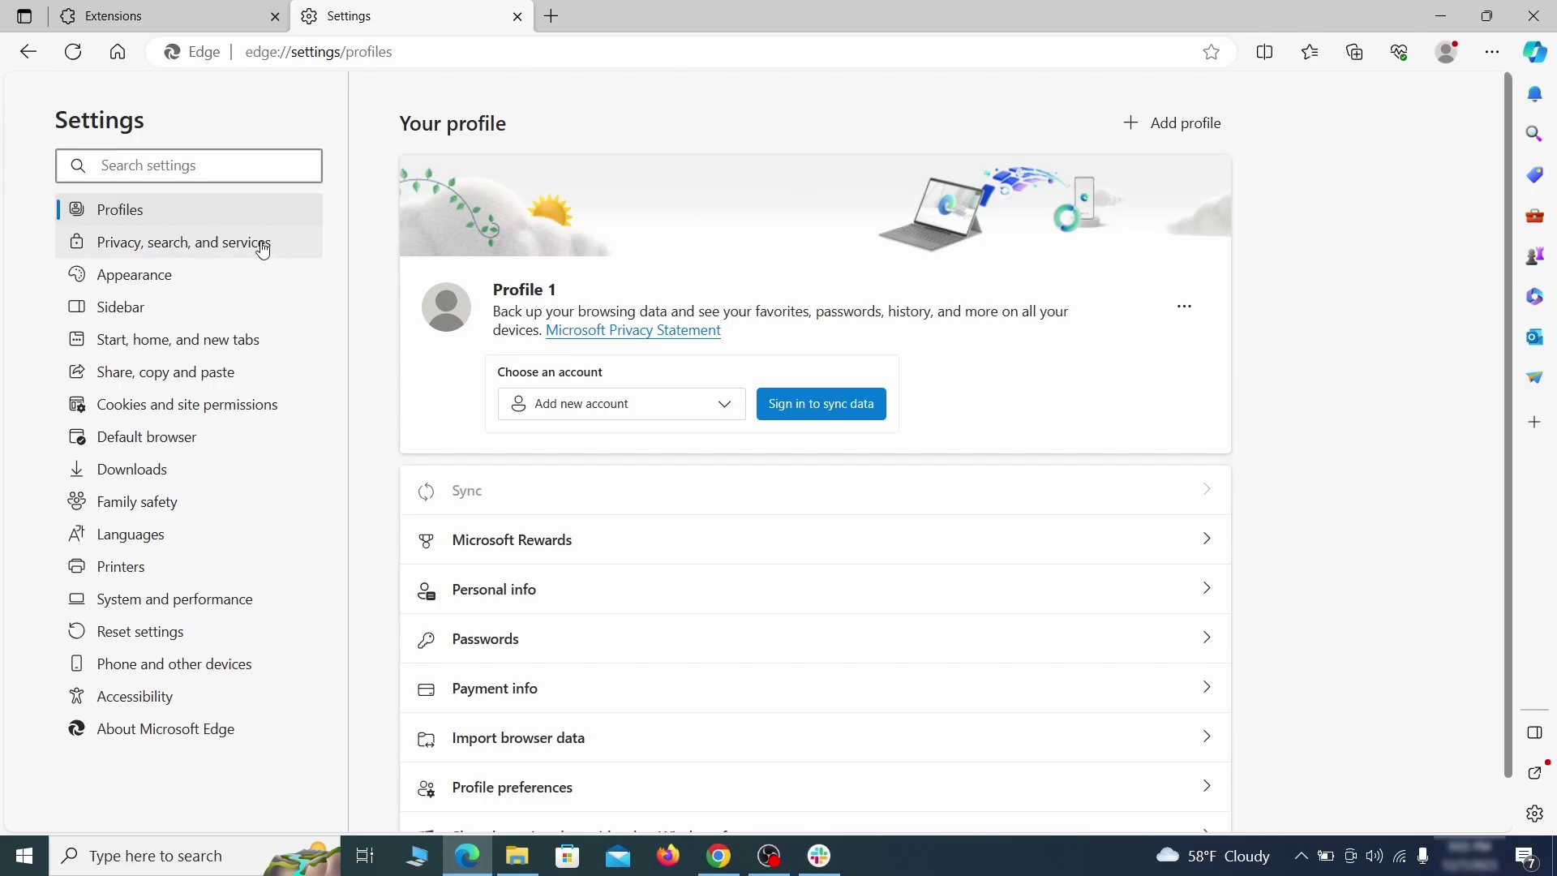
pyautogui.click(262, 248)
pyautogui.scroll(-4, 845, 501)
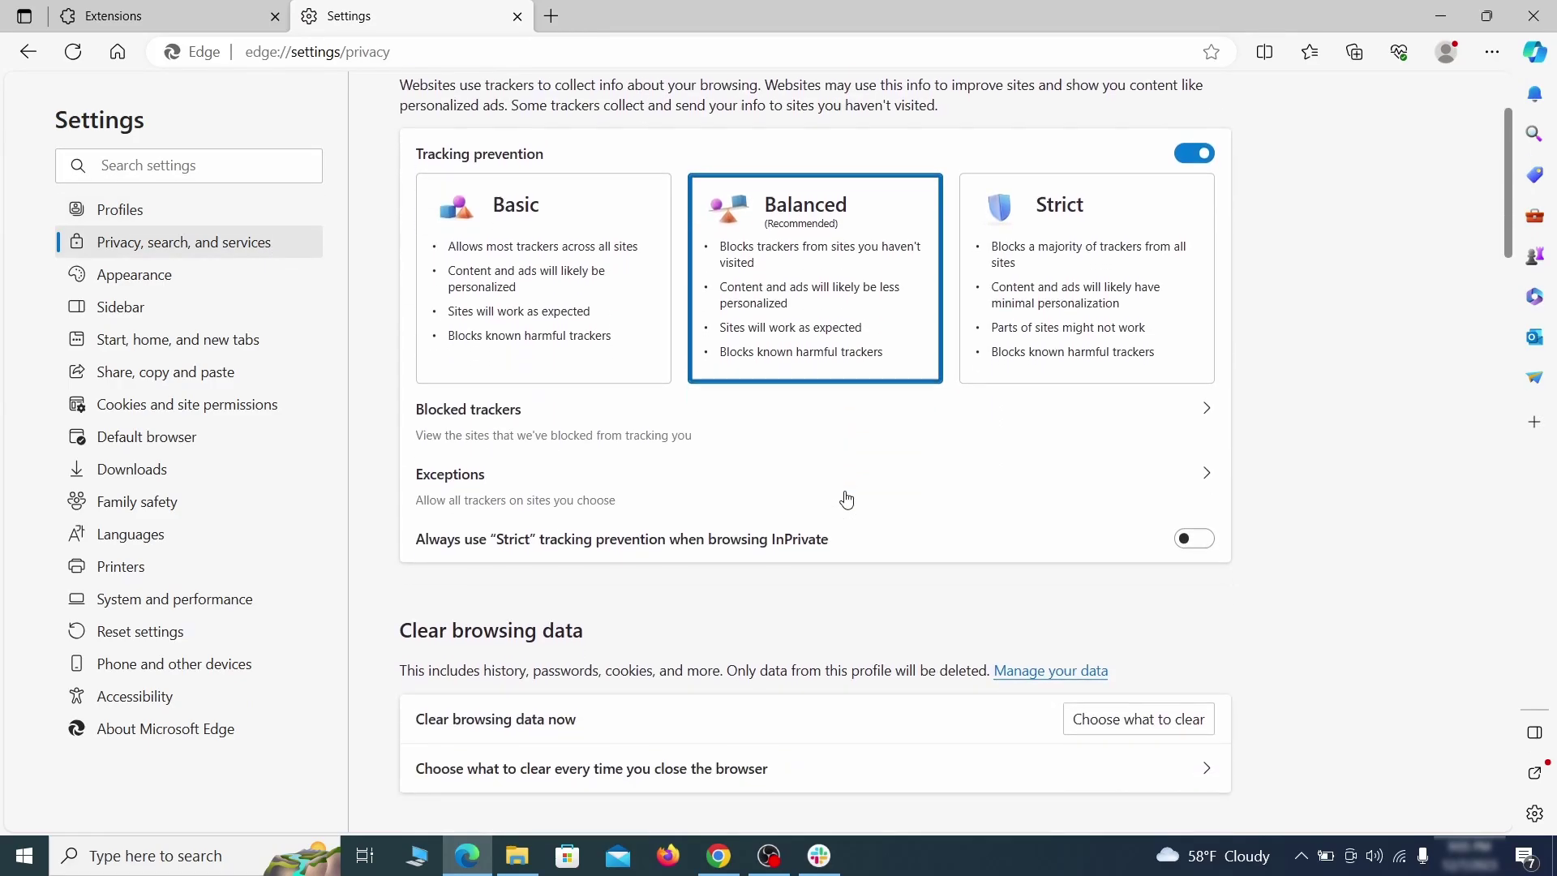
pyautogui.click(1168, 567)
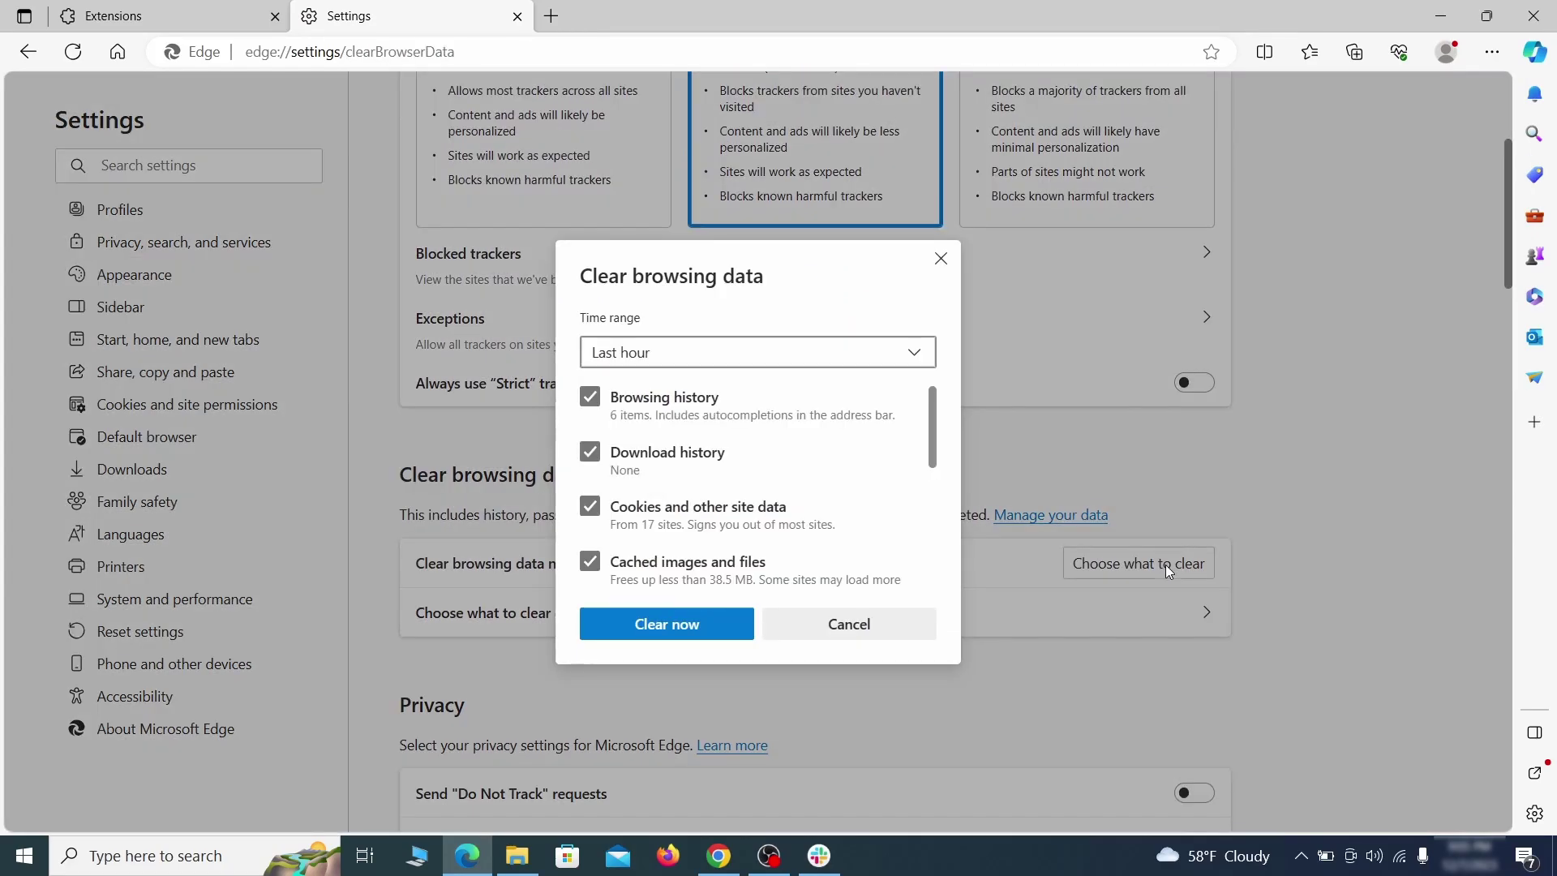
pyautogui.scroll(-4, 623, 397)
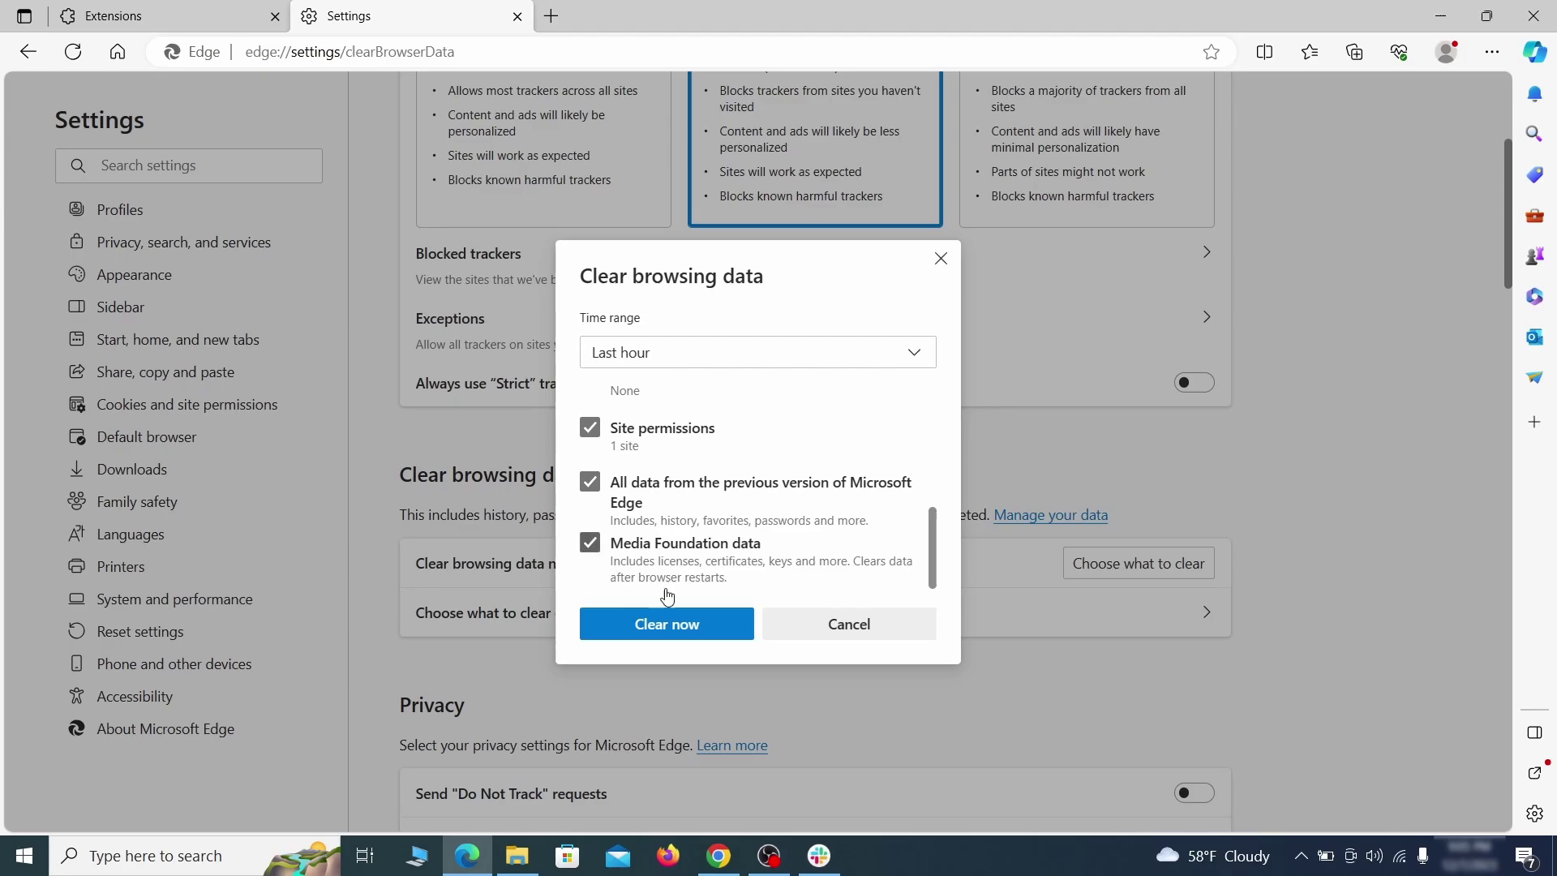
pyautogui.click(734, 632)
# Set the search engine used in Edge's address bar to Google
pyautogui.scroll(-20, 1006, 462)
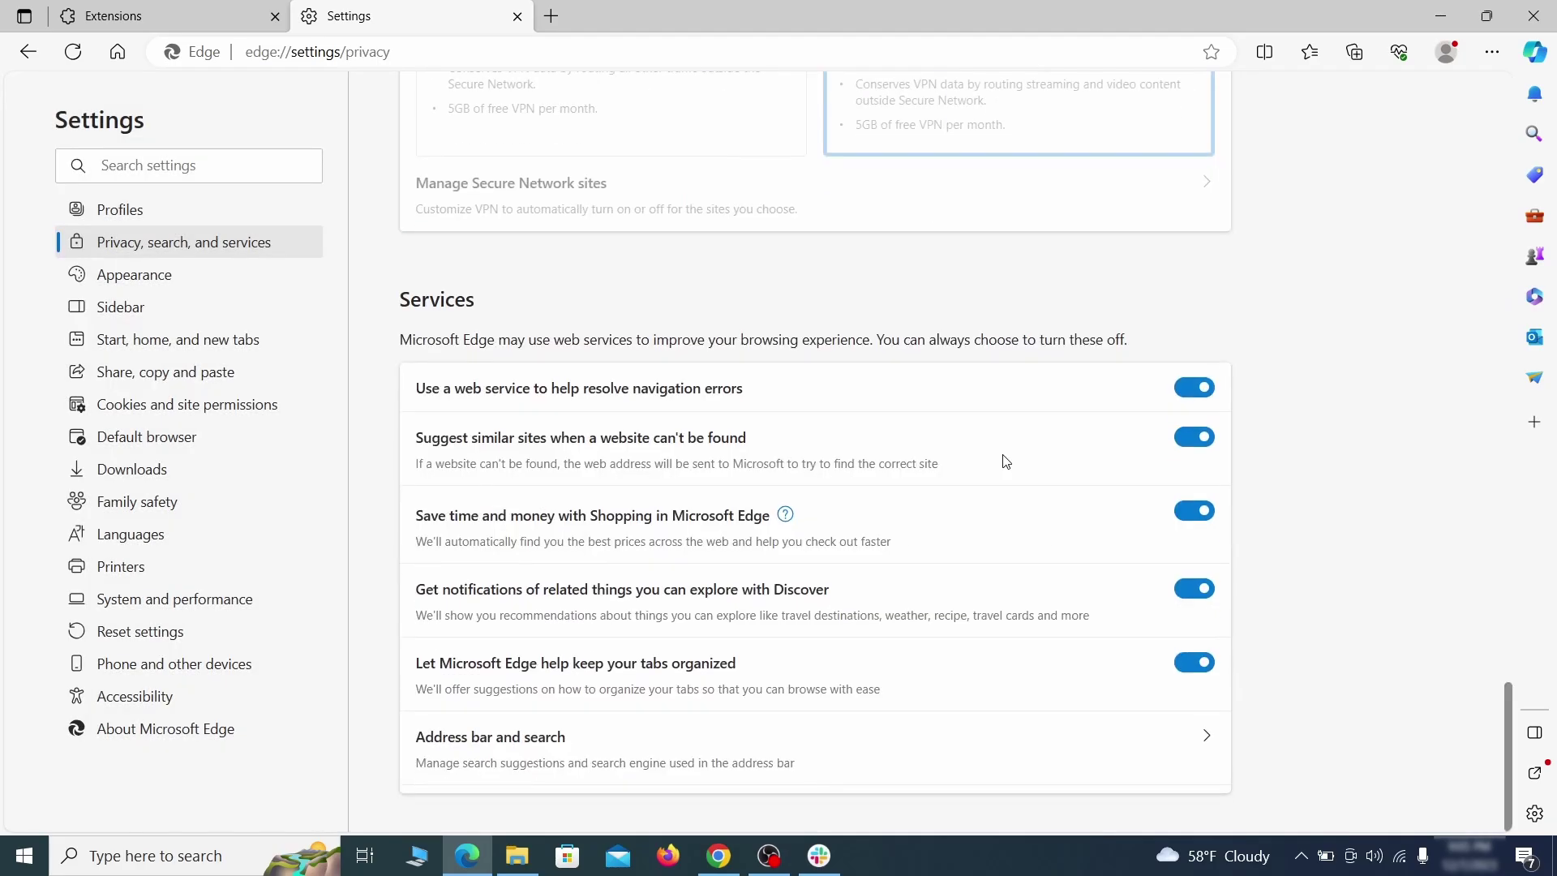
pyautogui.click(891, 761)
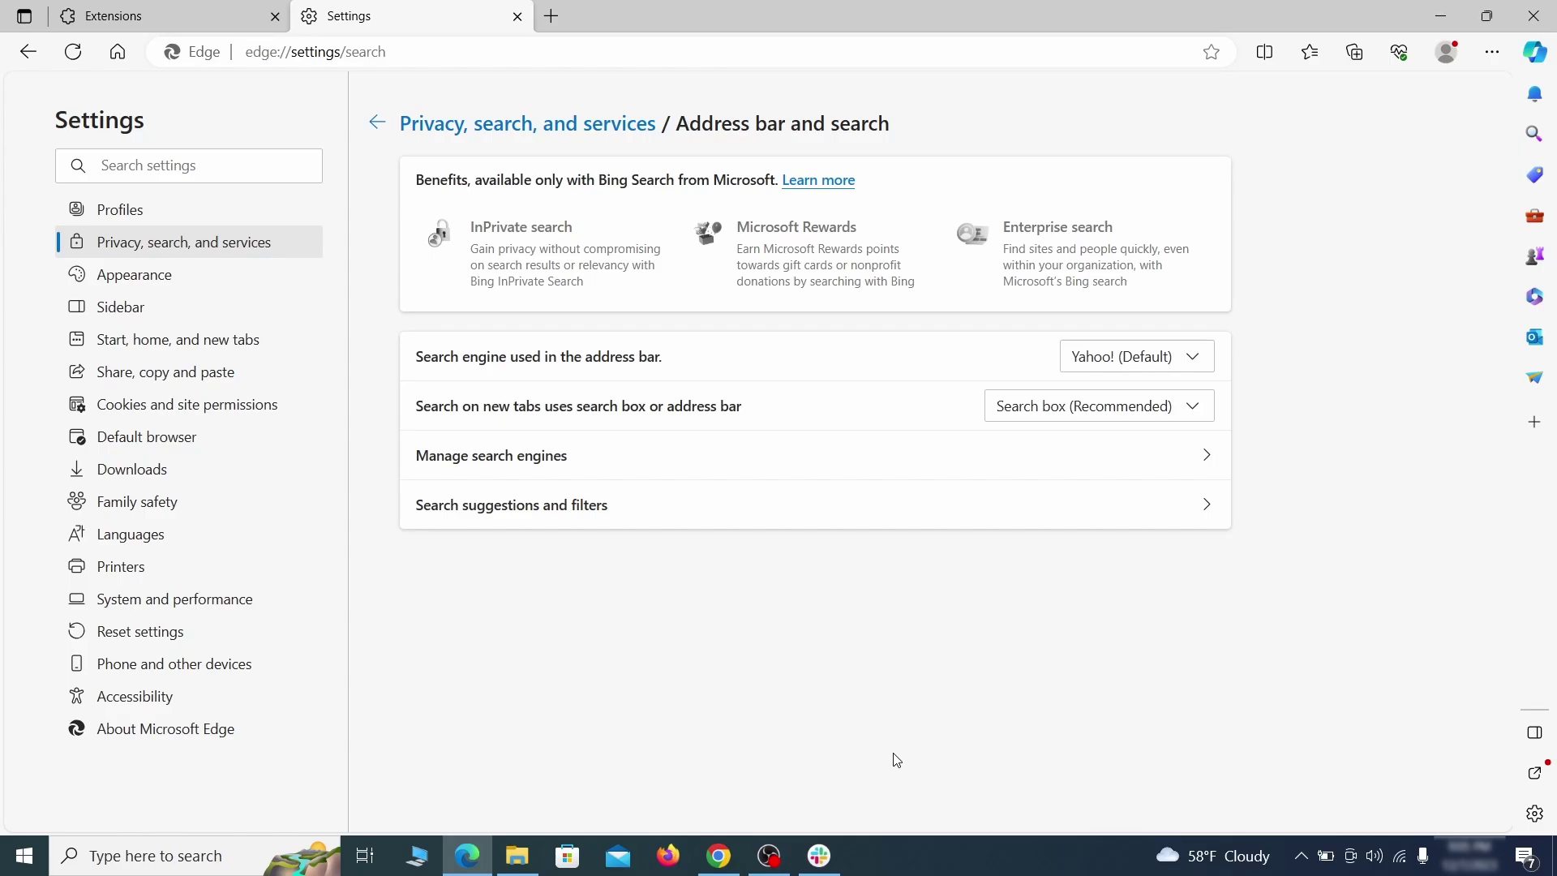
pyautogui.click(1200, 358)
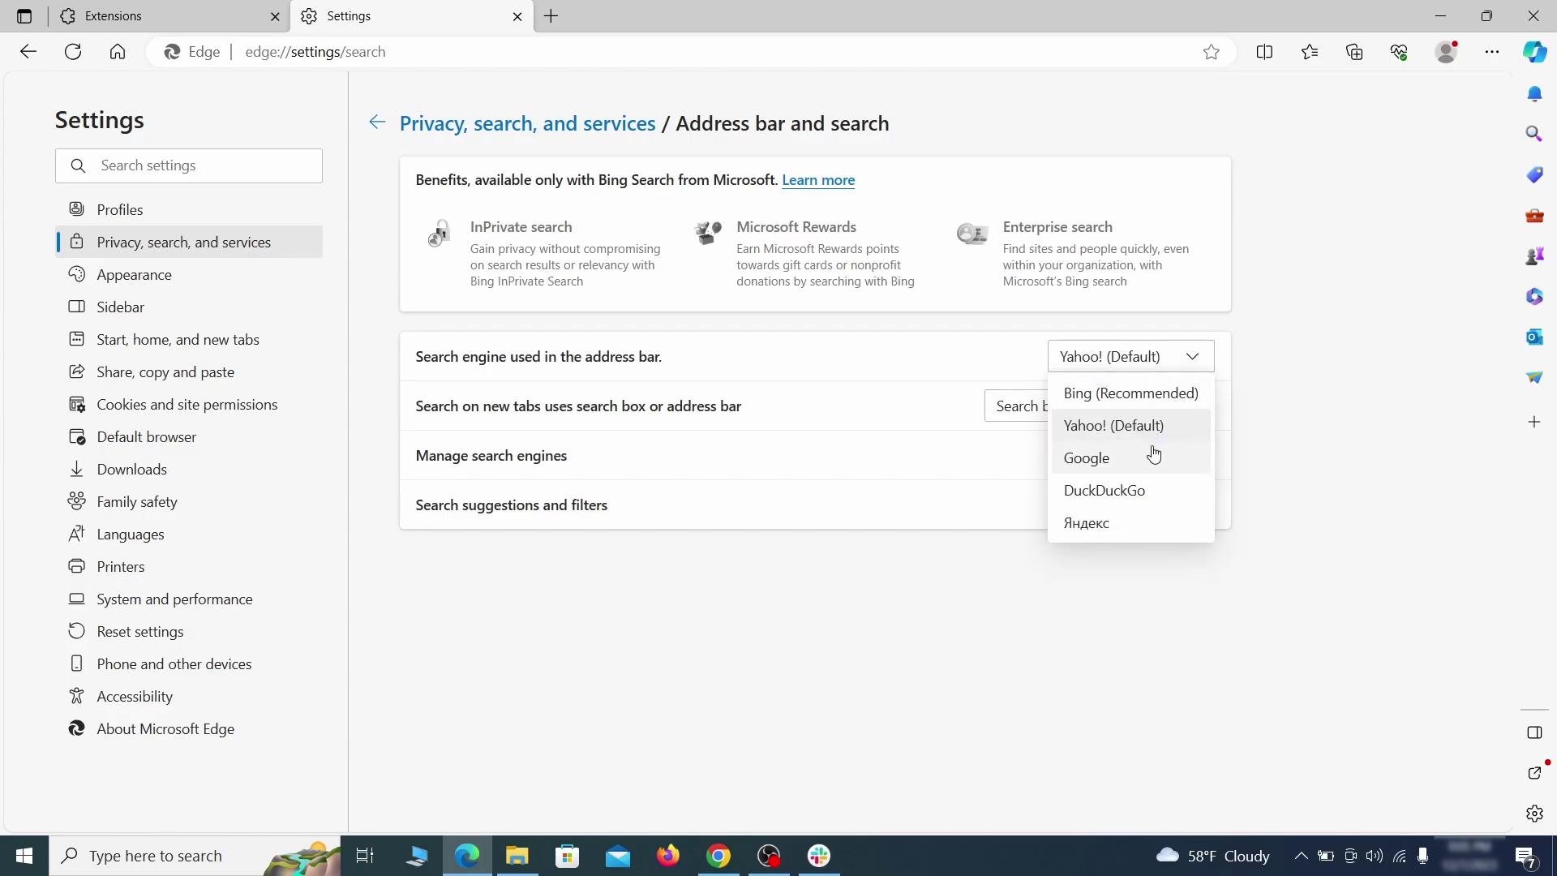
pyautogui.click(1152, 456)
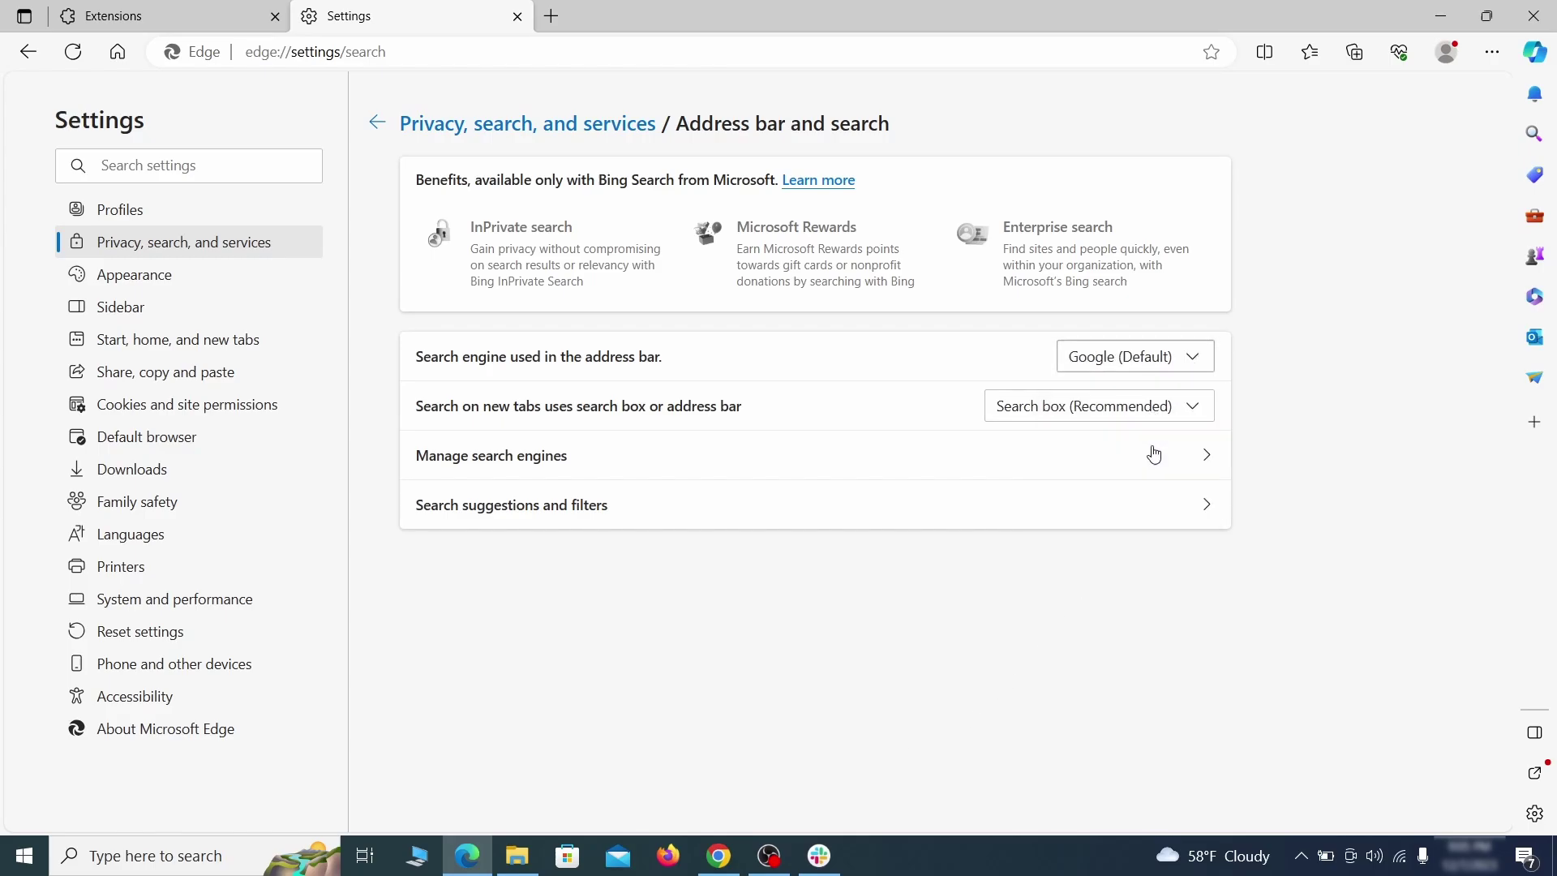
# Remove the ExampleRougeURL.com entry from Edge's address bar search engines
pyautogui.click(600, 468)
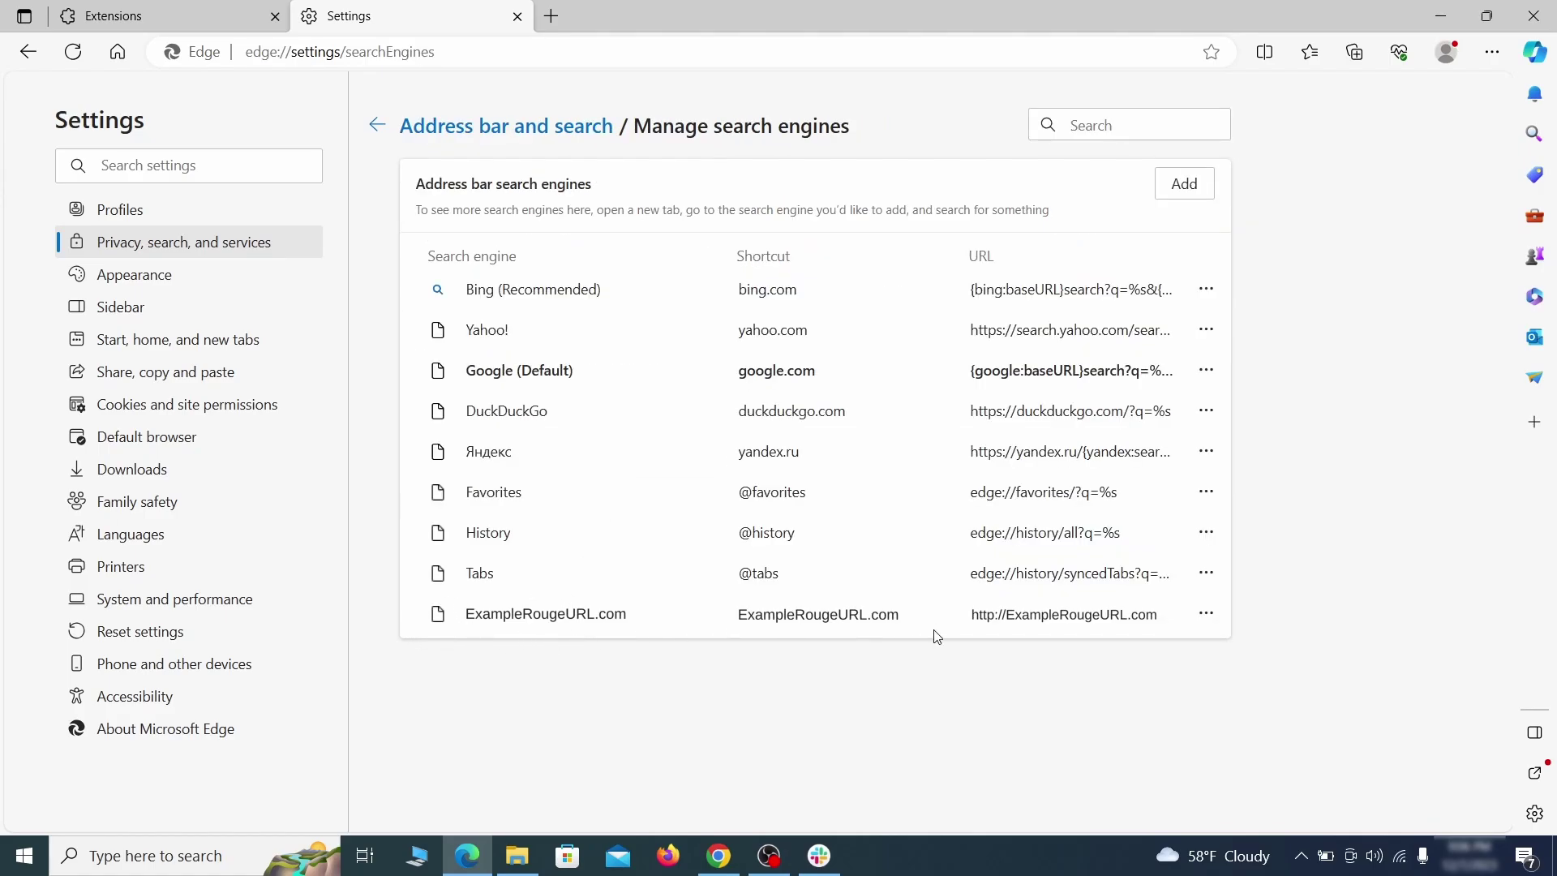
pyautogui.click(1207, 615)
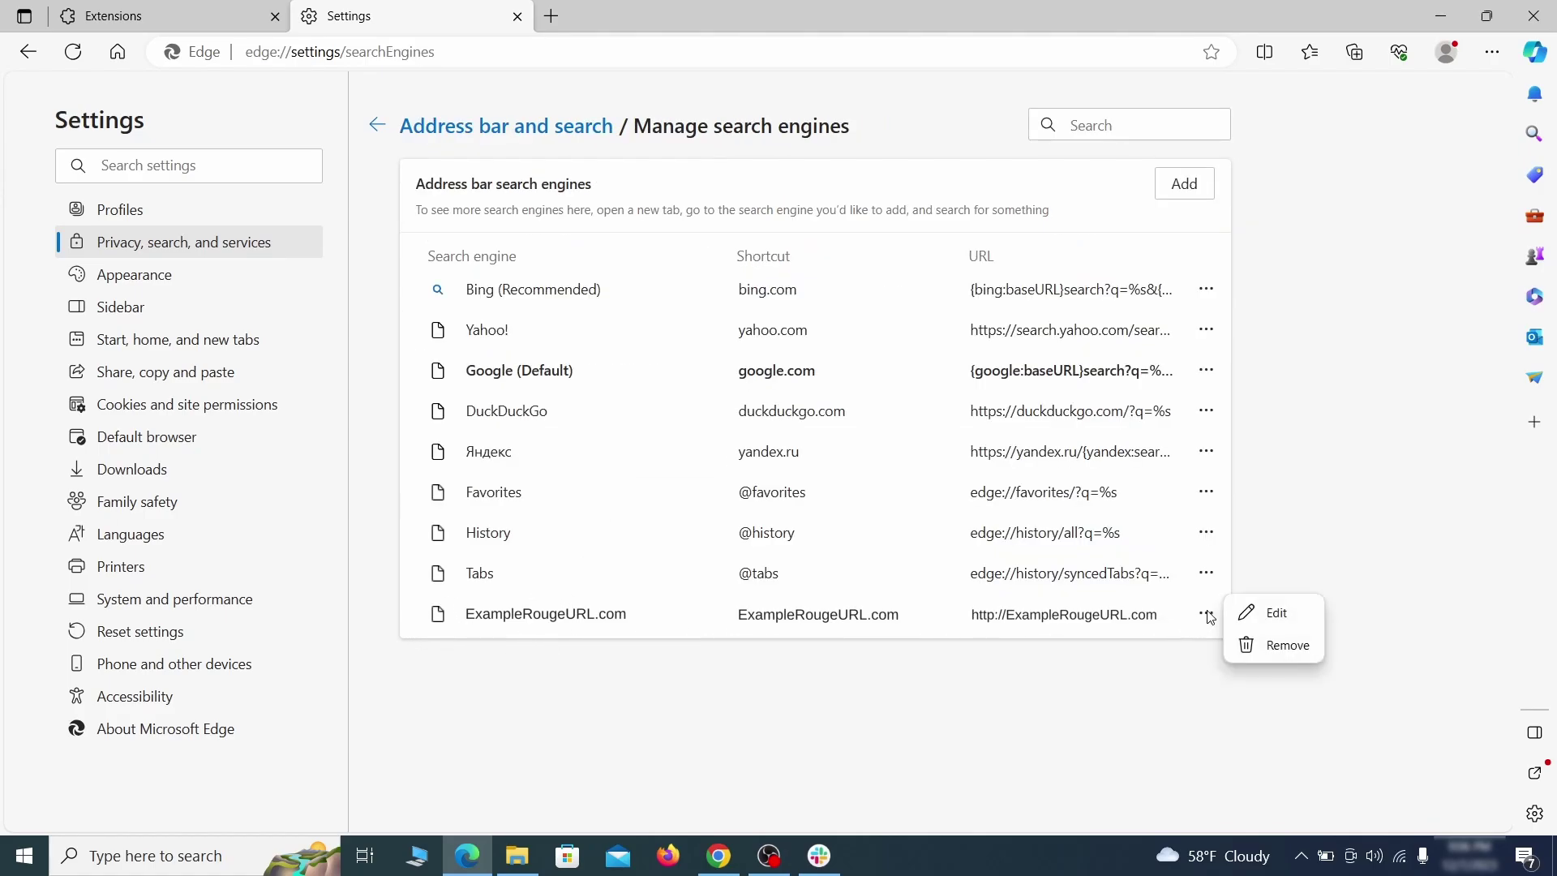
pyautogui.click(1292, 654)
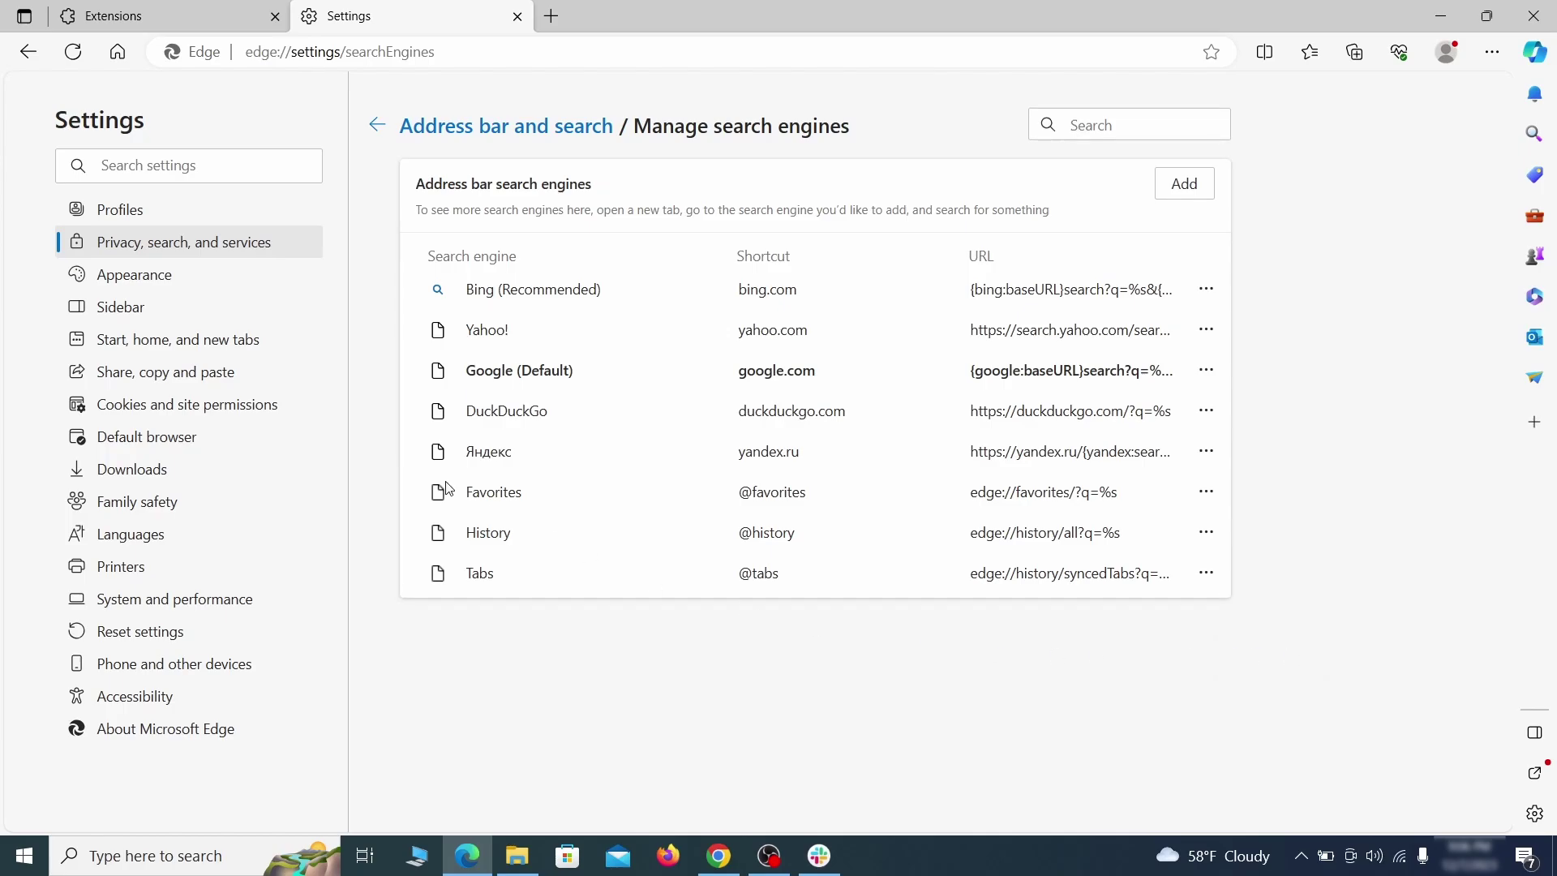
# Delete the ExampleRougeURL.com page from the pages Edge opens at startup
pyautogui.click(195, 339)
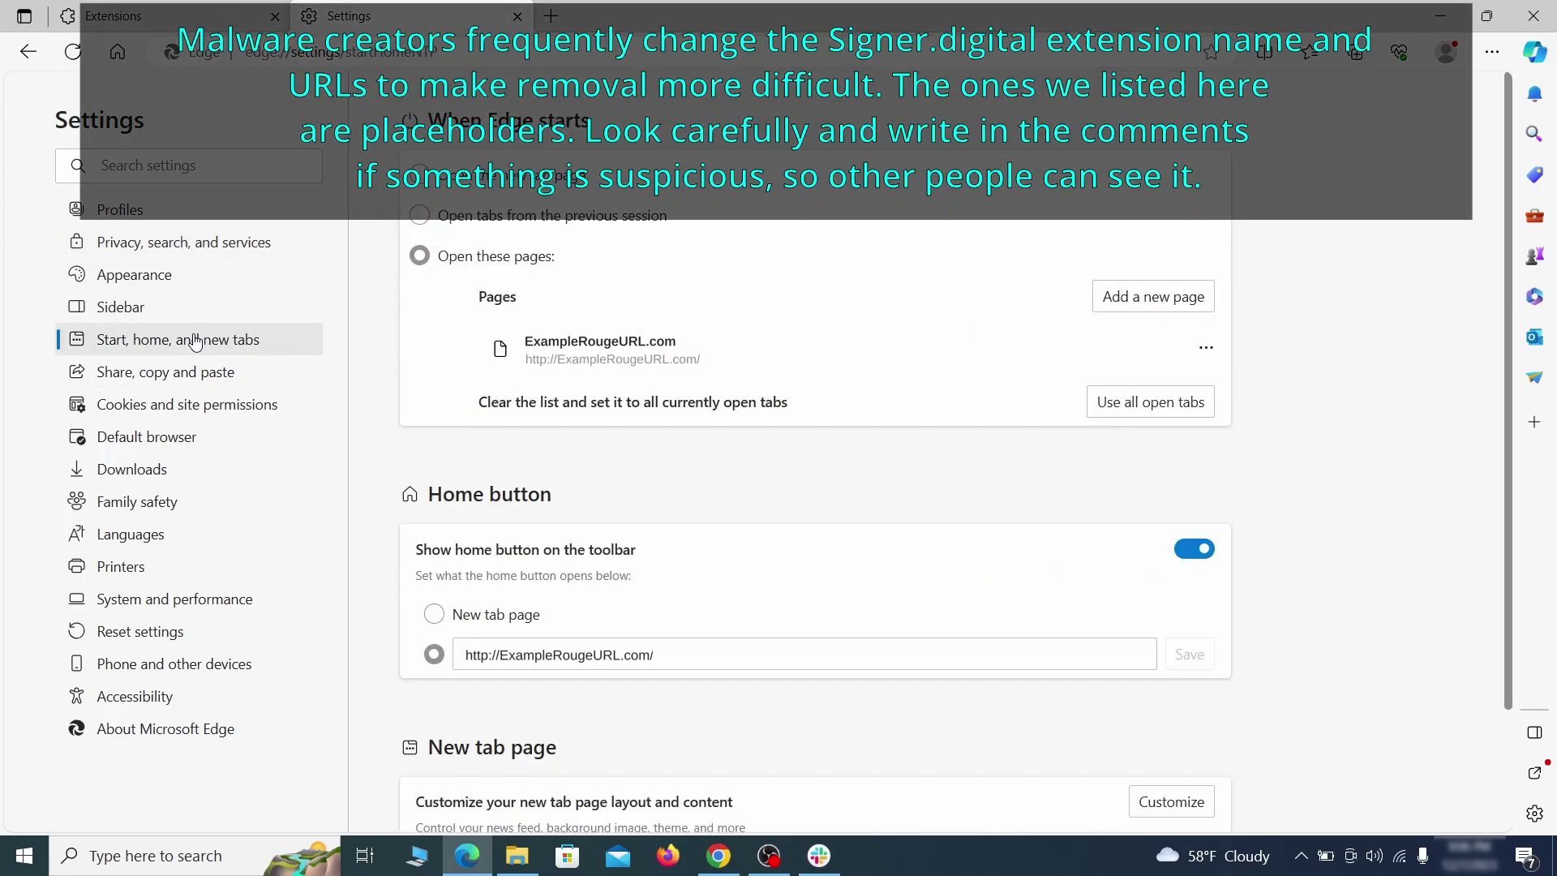
pyautogui.click(1206, 360)
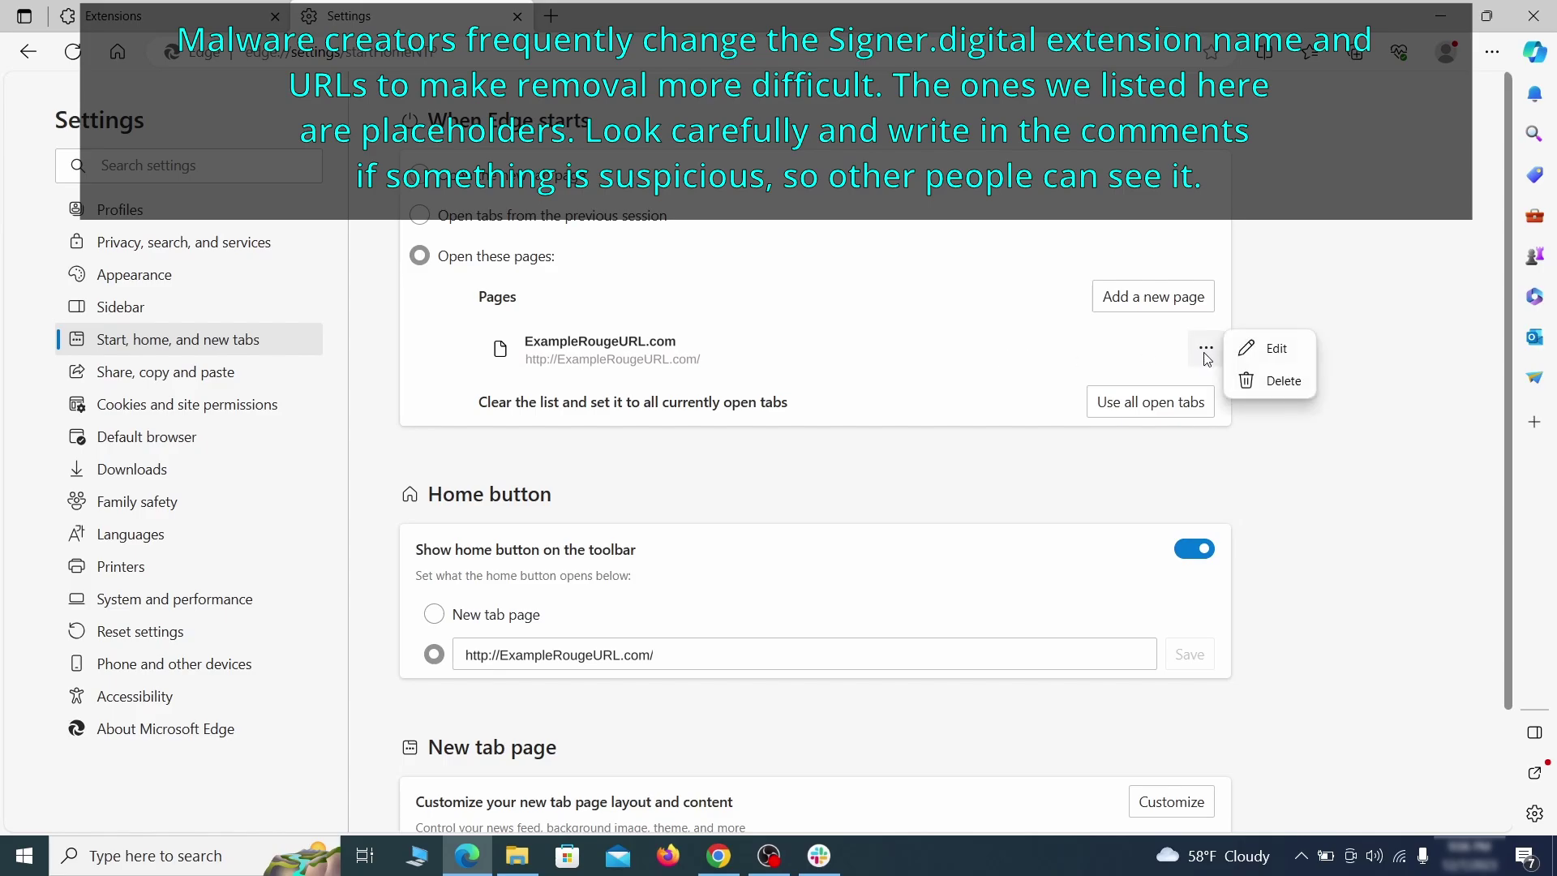
pyautogui.click(1270, 381)
# Clear the ExampleRougeURL.com address from Edge's home button setting and make the button open the new tab page
pyautogui.click(695, 580)
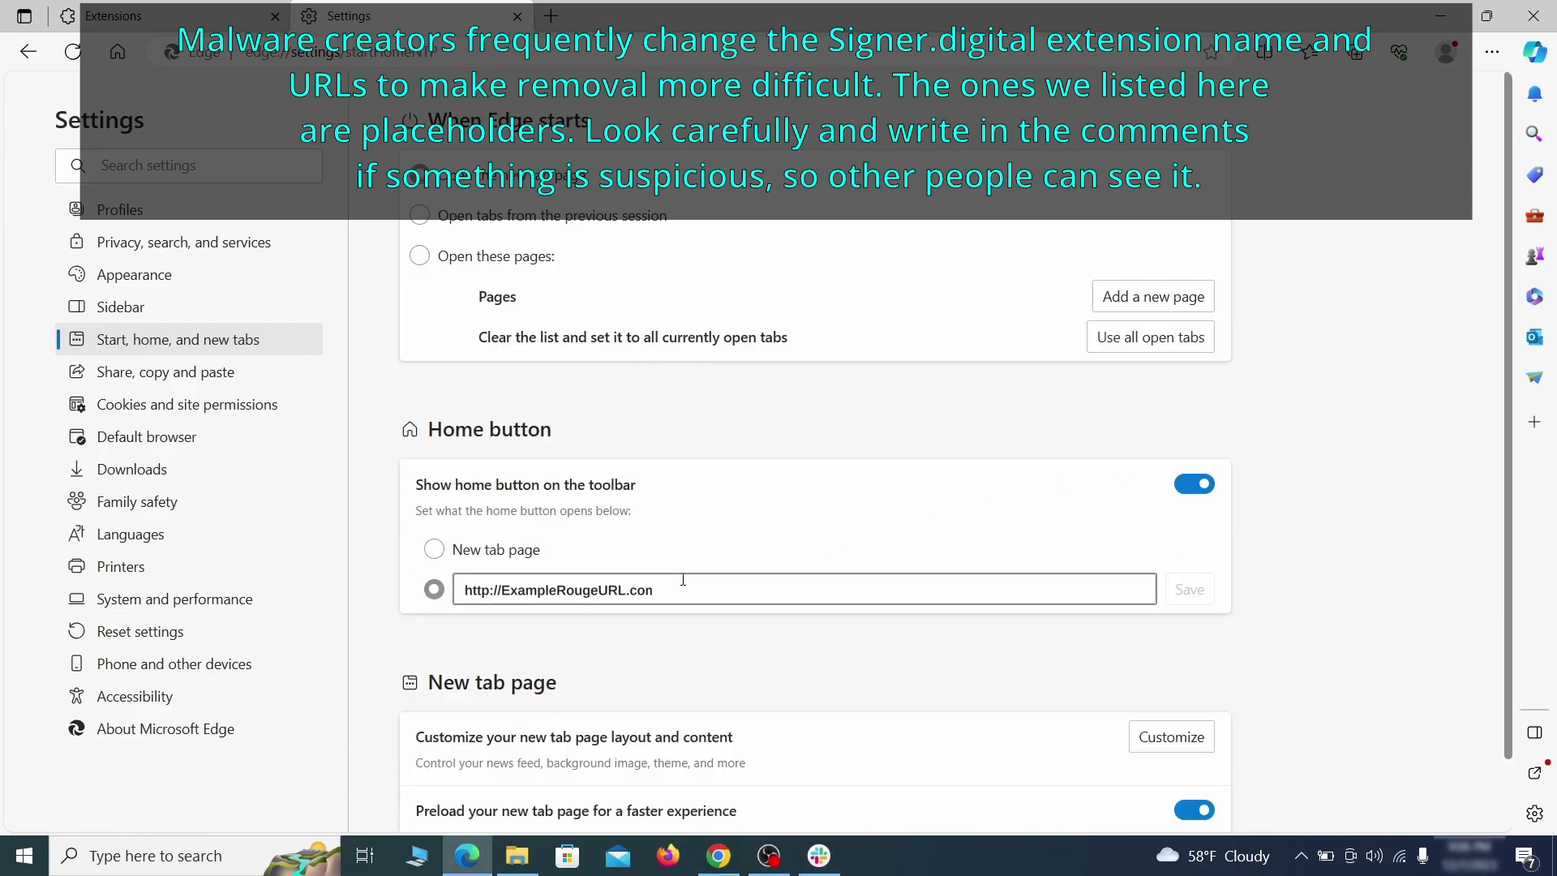
pyautogui.tripleClick(677, 583)
pyautogui.press('BackSpace')
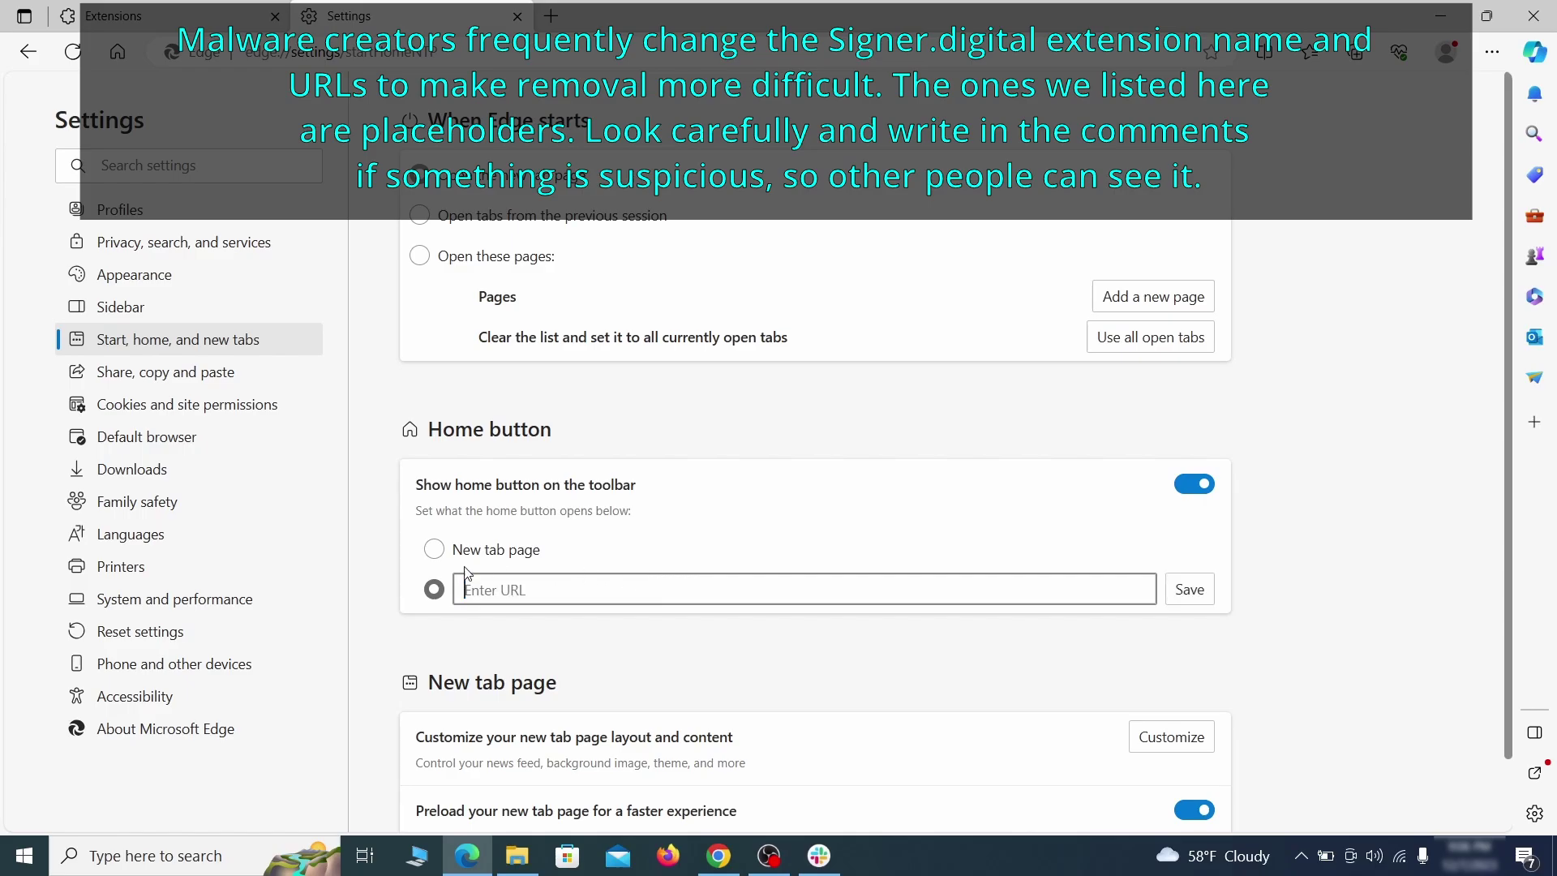
pyautogui.click(434, 550)
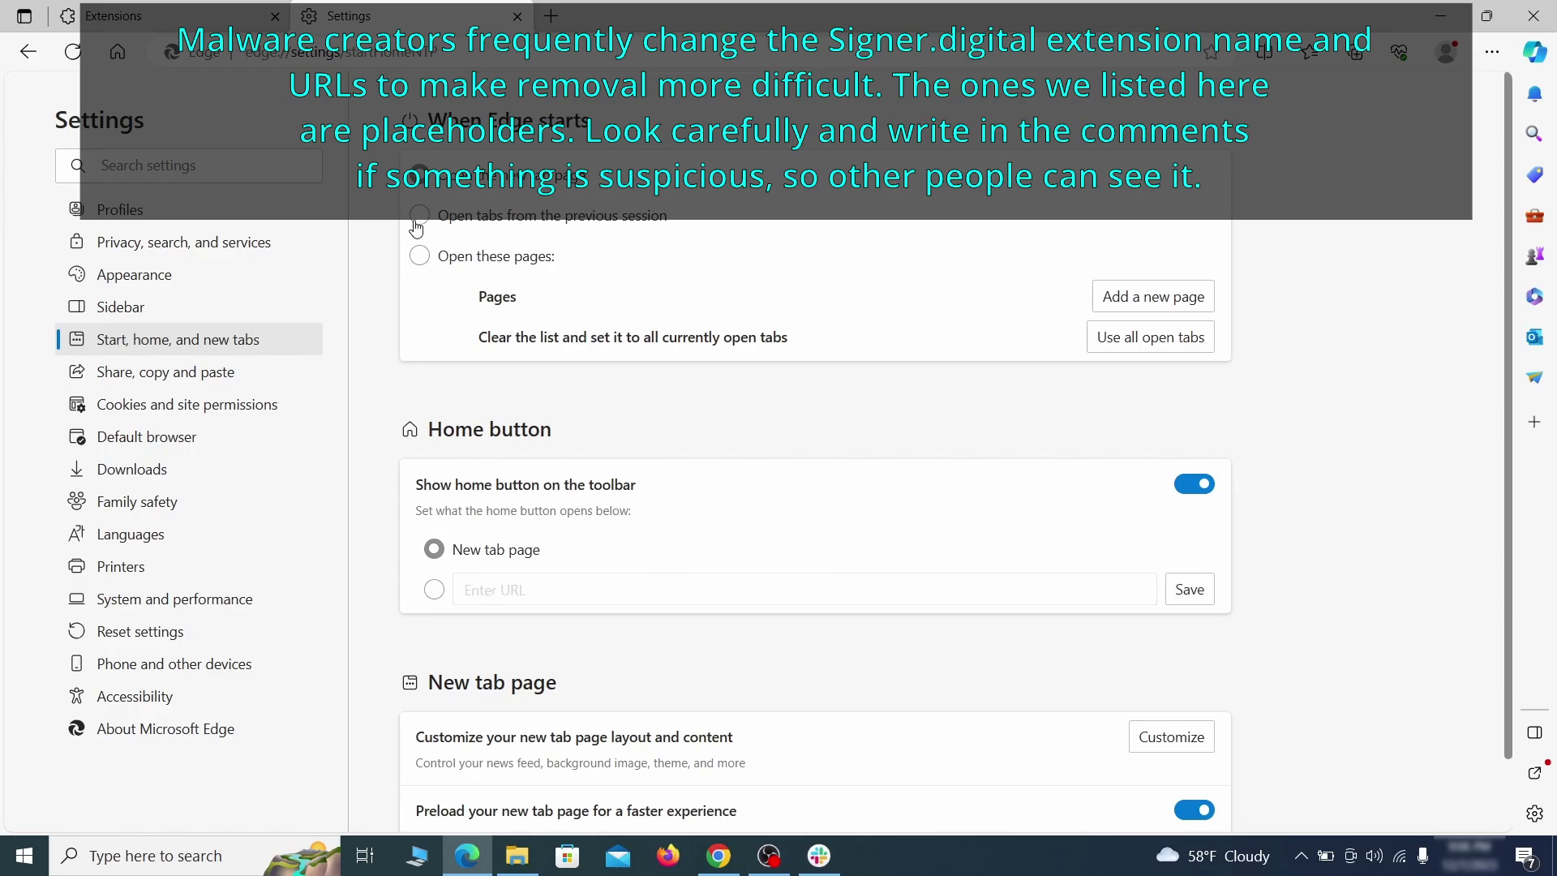
# Remove ExampleRougeURL.com from the sites allowed to send notifications in Edge's site permissions
pyautogui.click(308, 406)
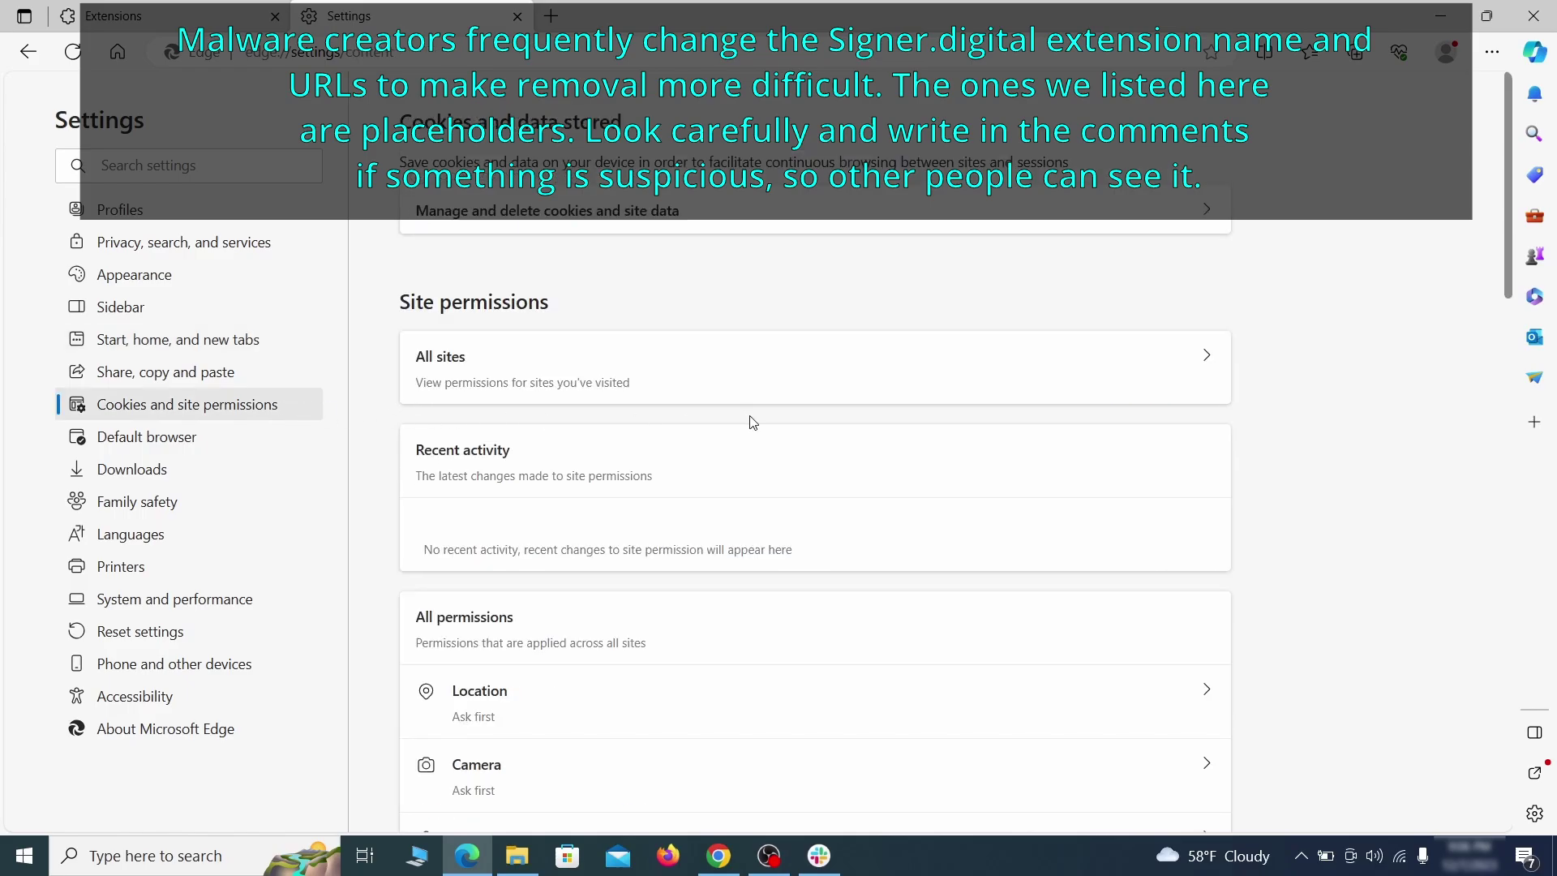
pyautogui.scroll(-5, 753, 422)
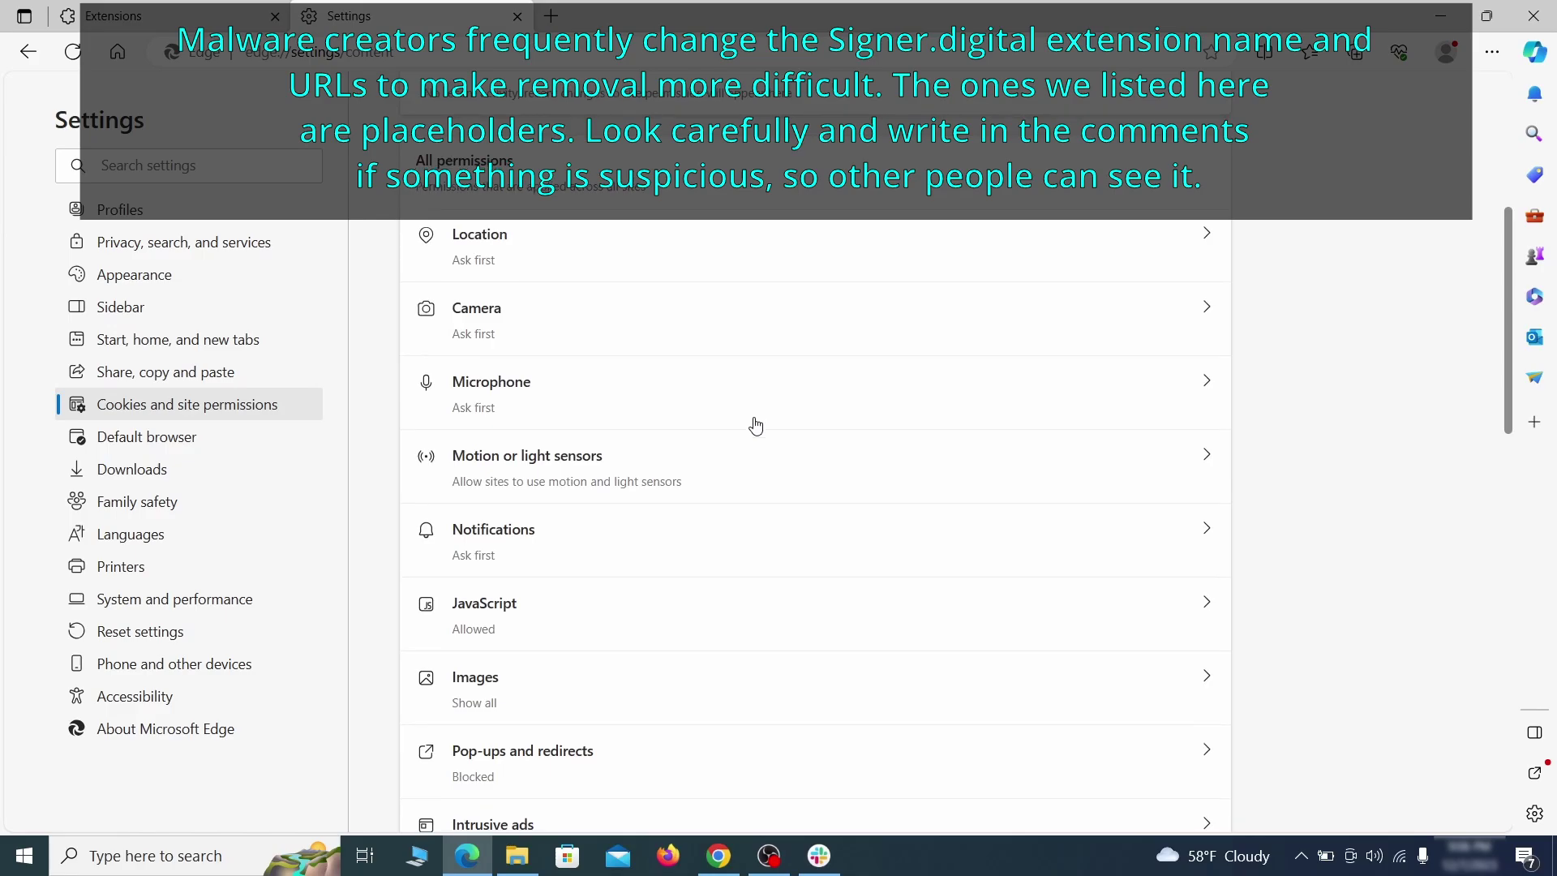
pyautogui.scroll(-1, 756, 426)
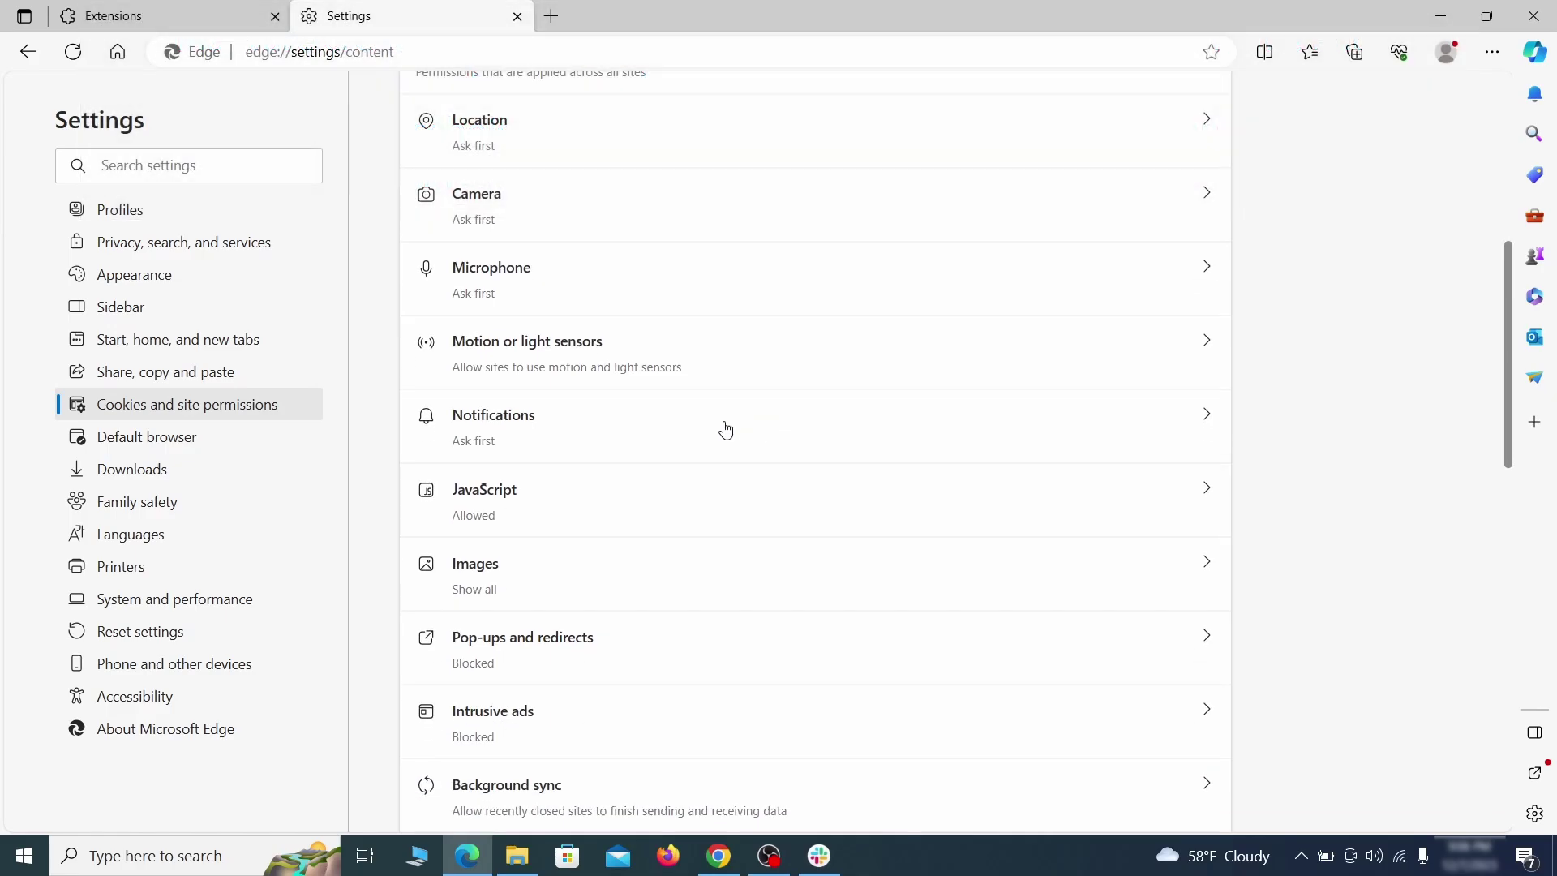
pyautogui.click(726, 430)
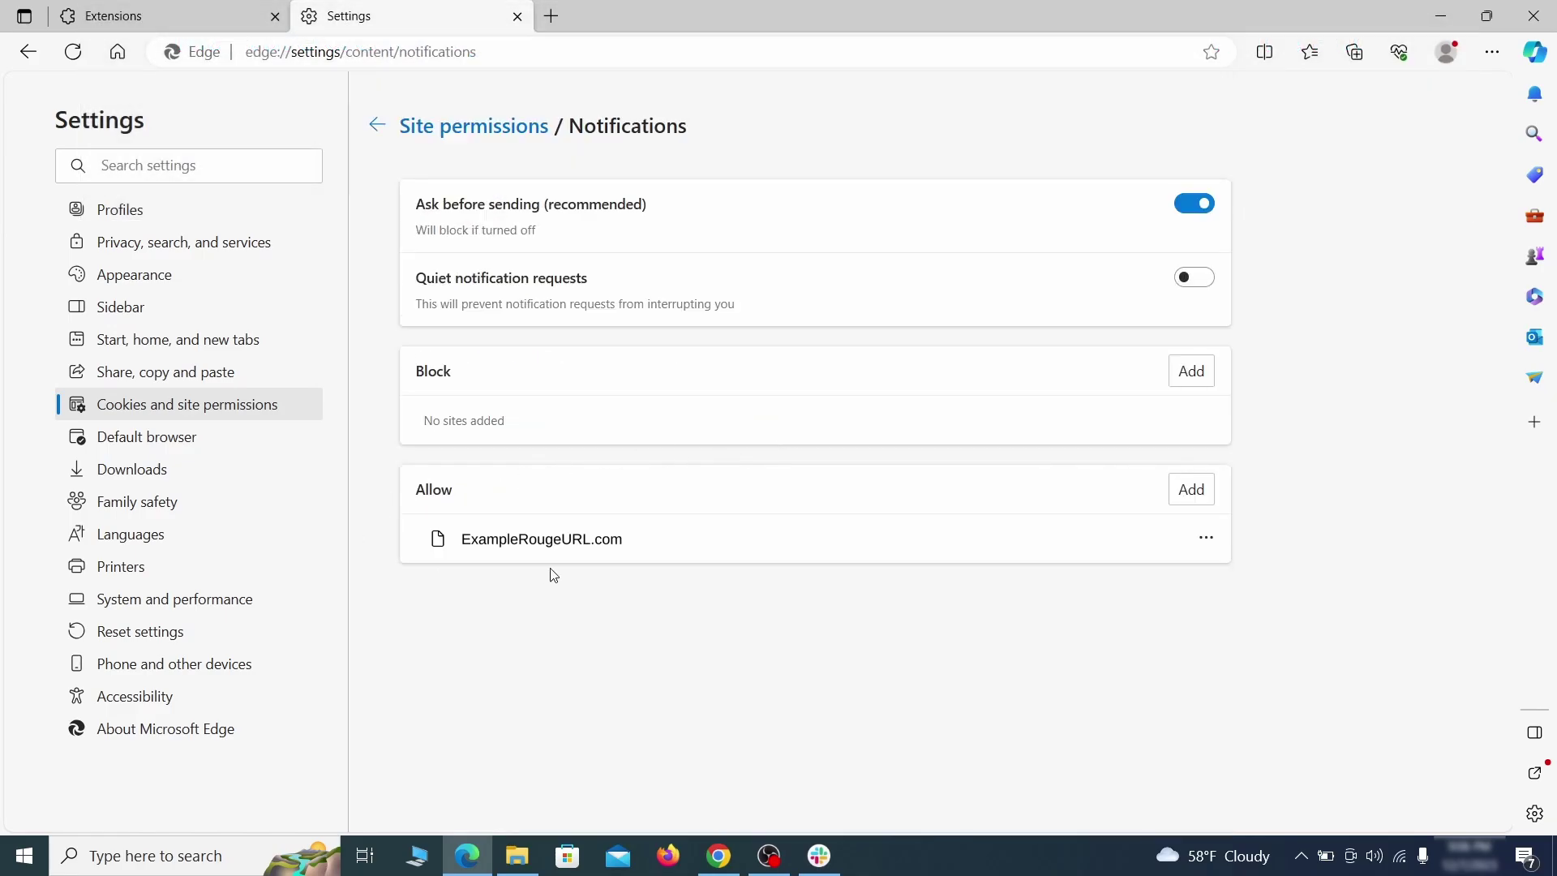
pyautogui.click(1206, 539)
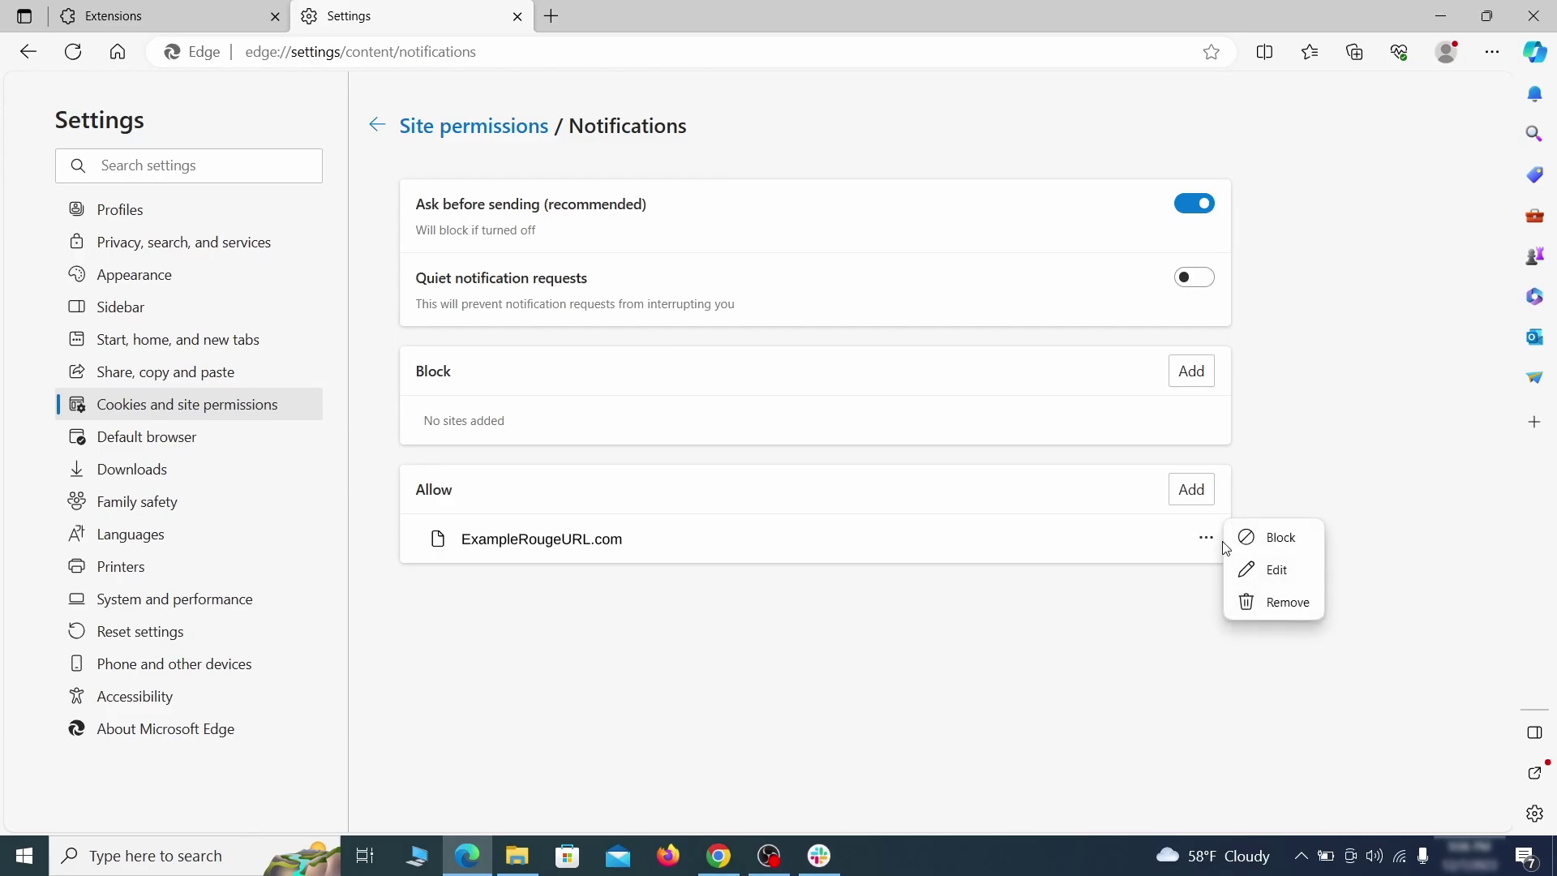
pyautogui.click(1278, 604)
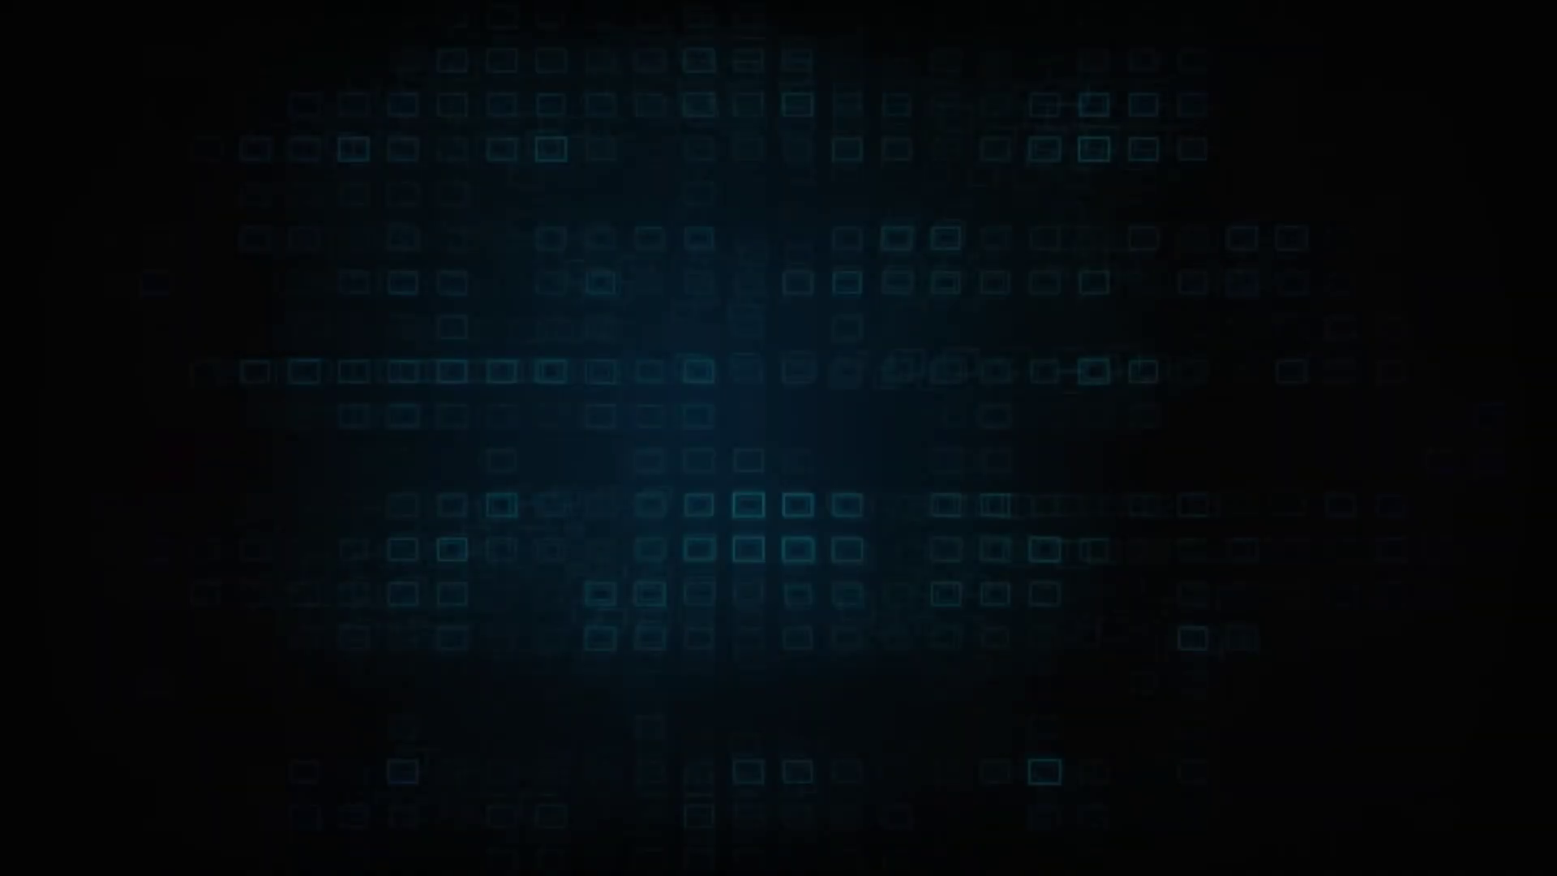